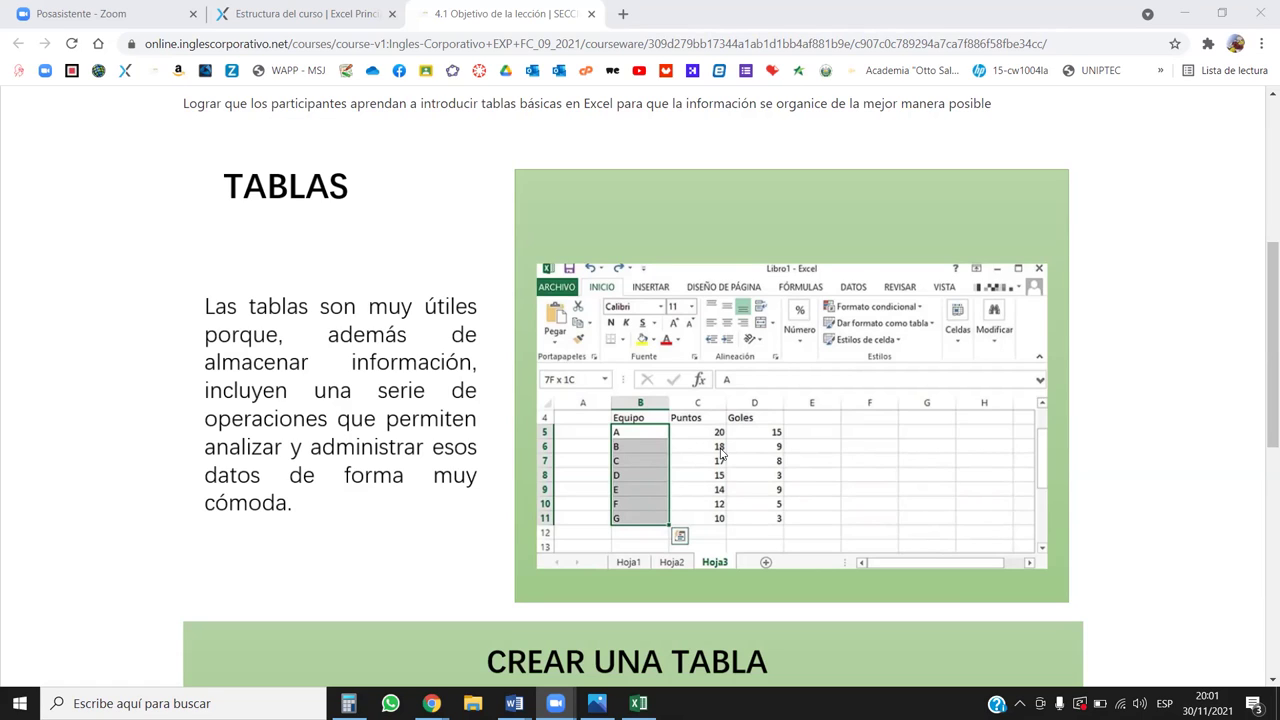
- Read through the lesson page on Excel tables, down to the section on creating a table
scroll(475, 460, down, 3)
scroll(549, 437, up, 4)
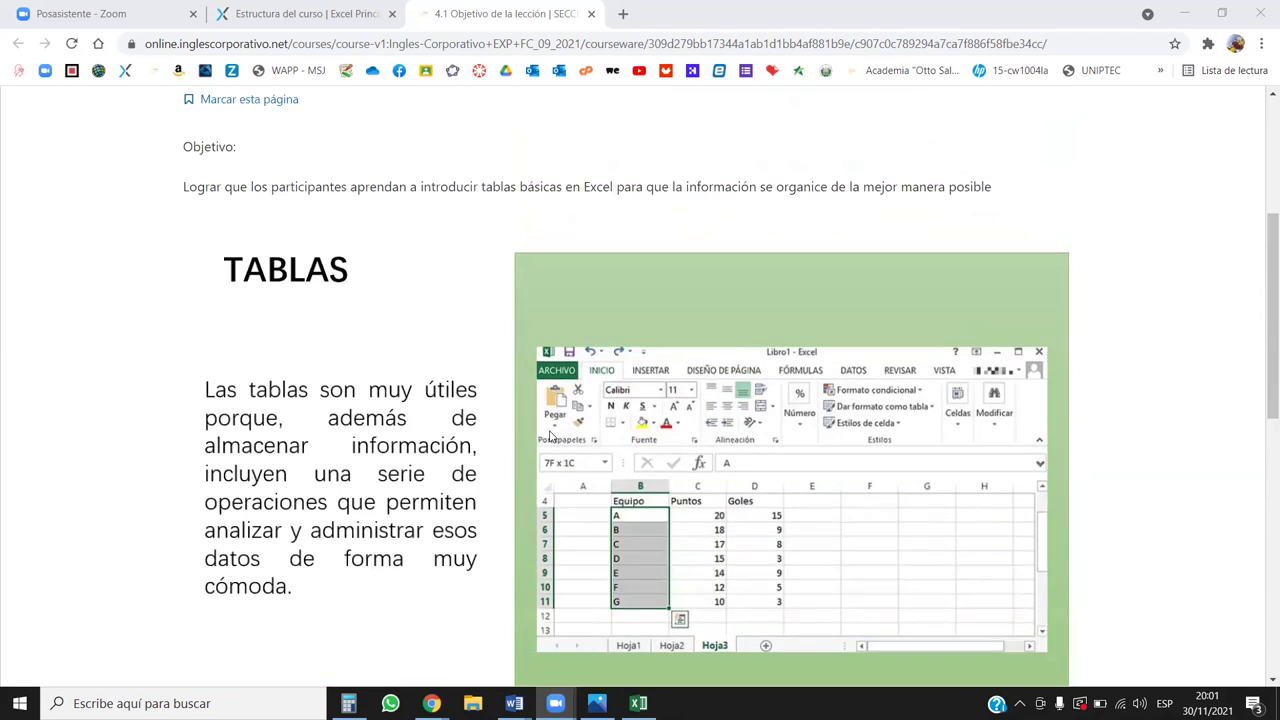
scroll(549, 437, down, 2)
scroll(546, 422, up, 1)
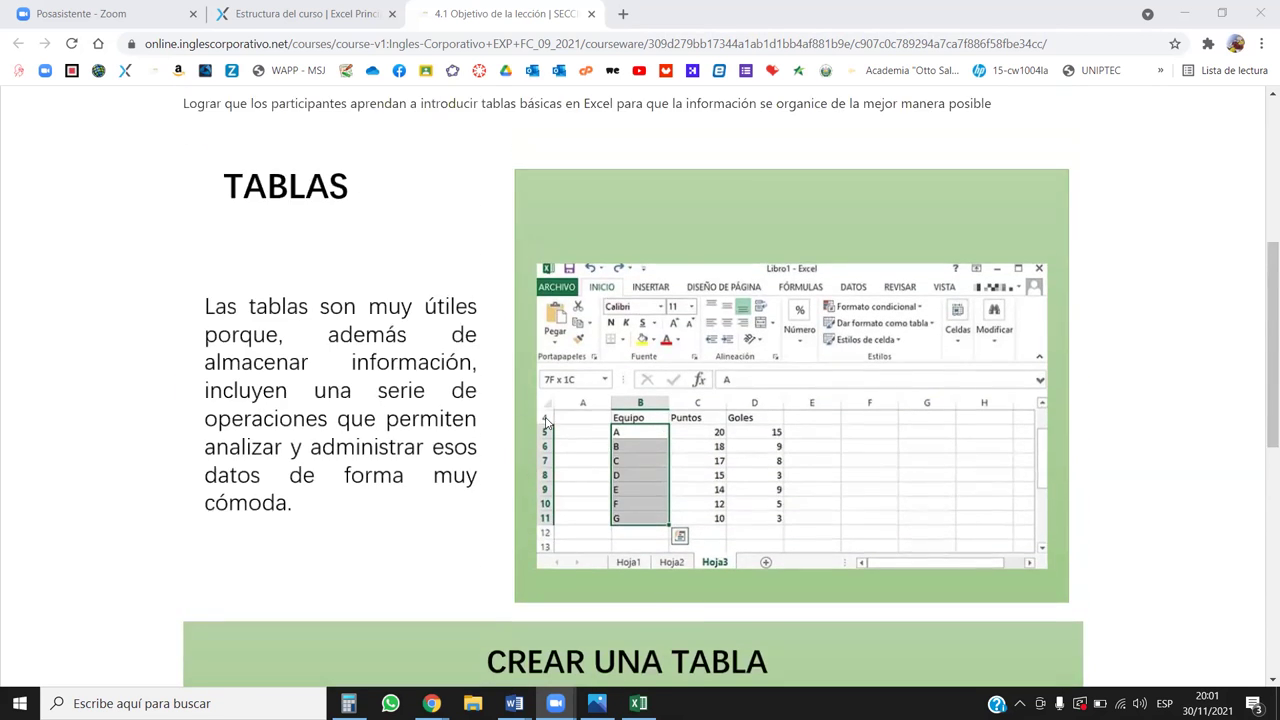
scroll(546, 422, down, 3)
scroll(546, 422, up, 2)
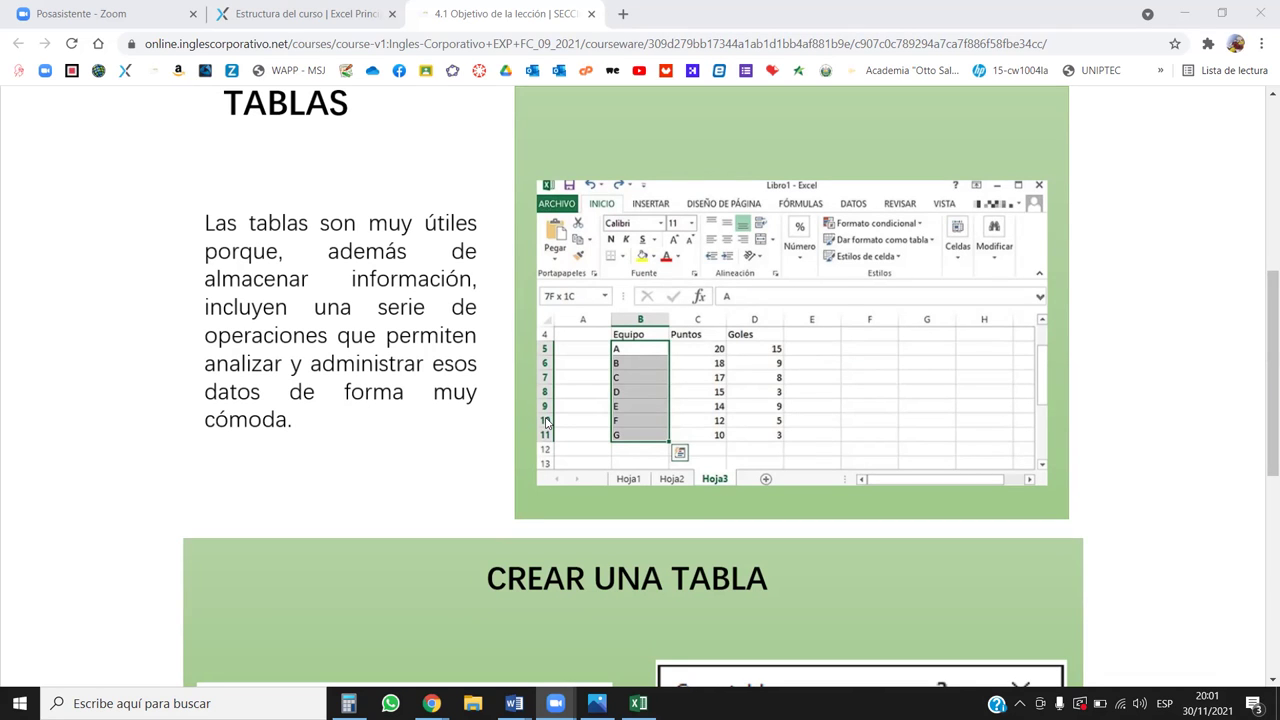
scroll(619, 543, down, 3)
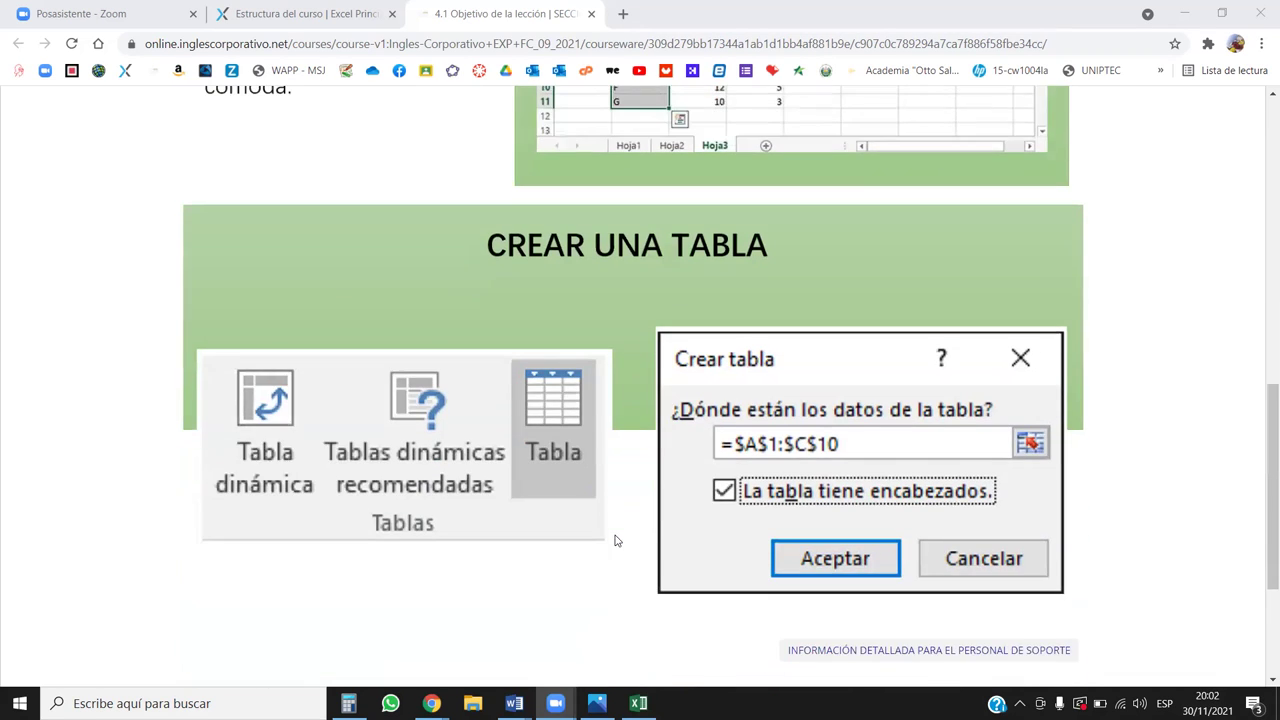
scroll(661, 555, down, 1)
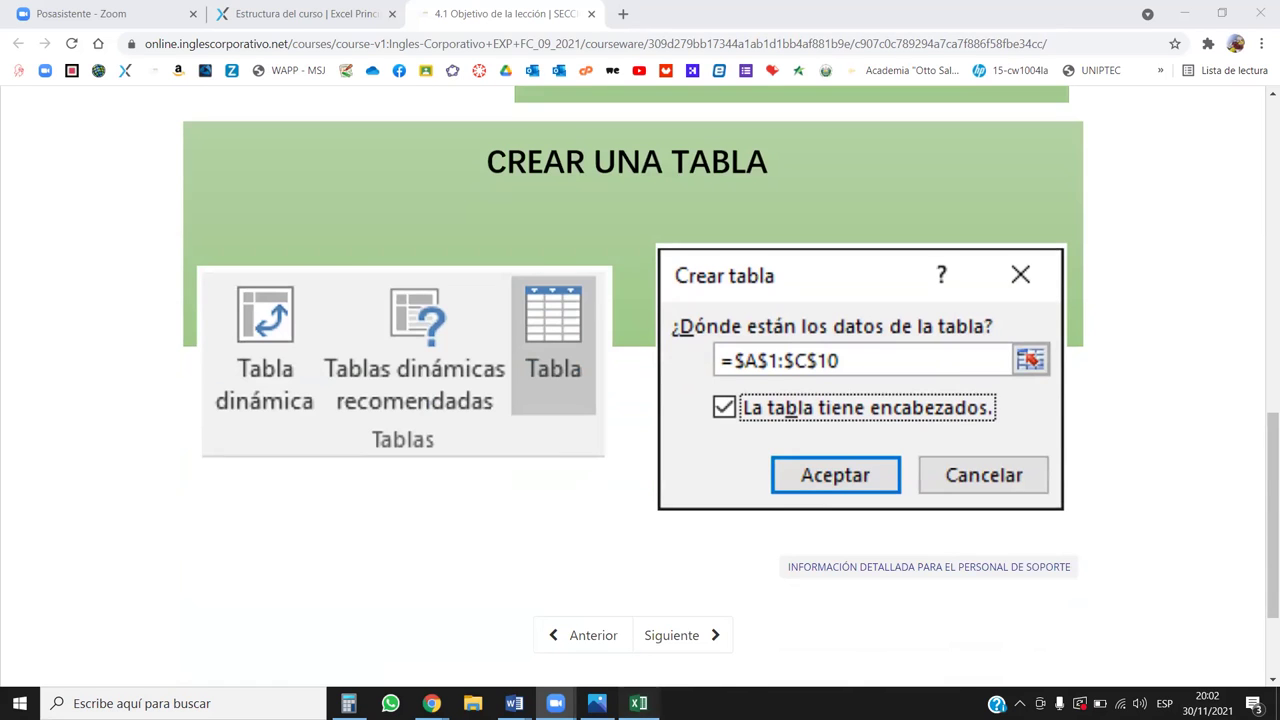
- Switch to Excel, create a blank workbook and keep the ribbon permanently expanded
click(638, 703)
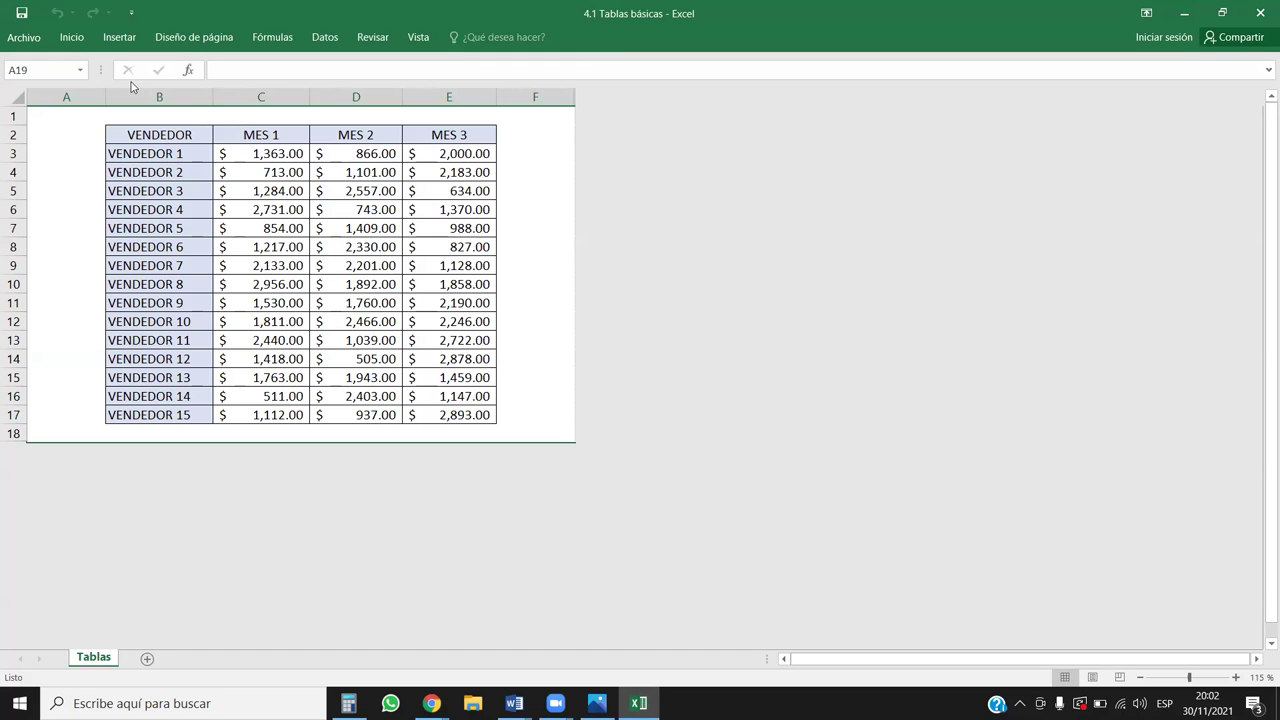
click(37, 43)
click(20, 103)
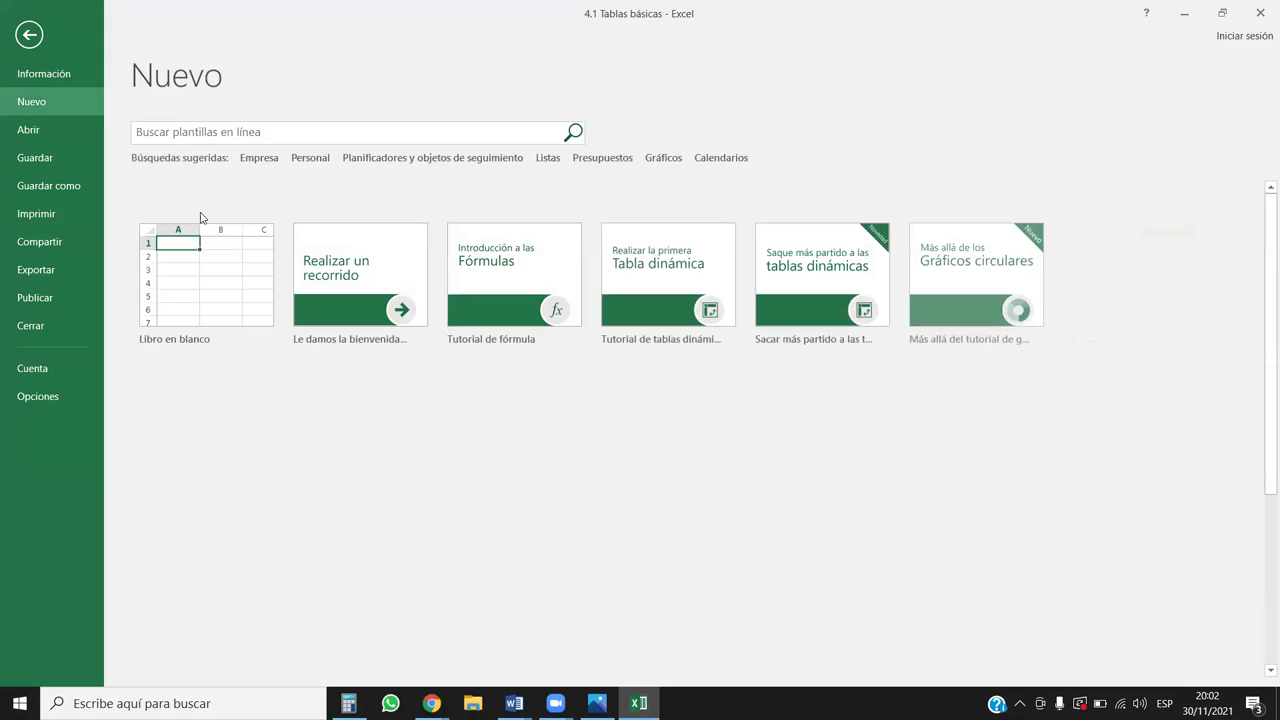
click(186, 260)
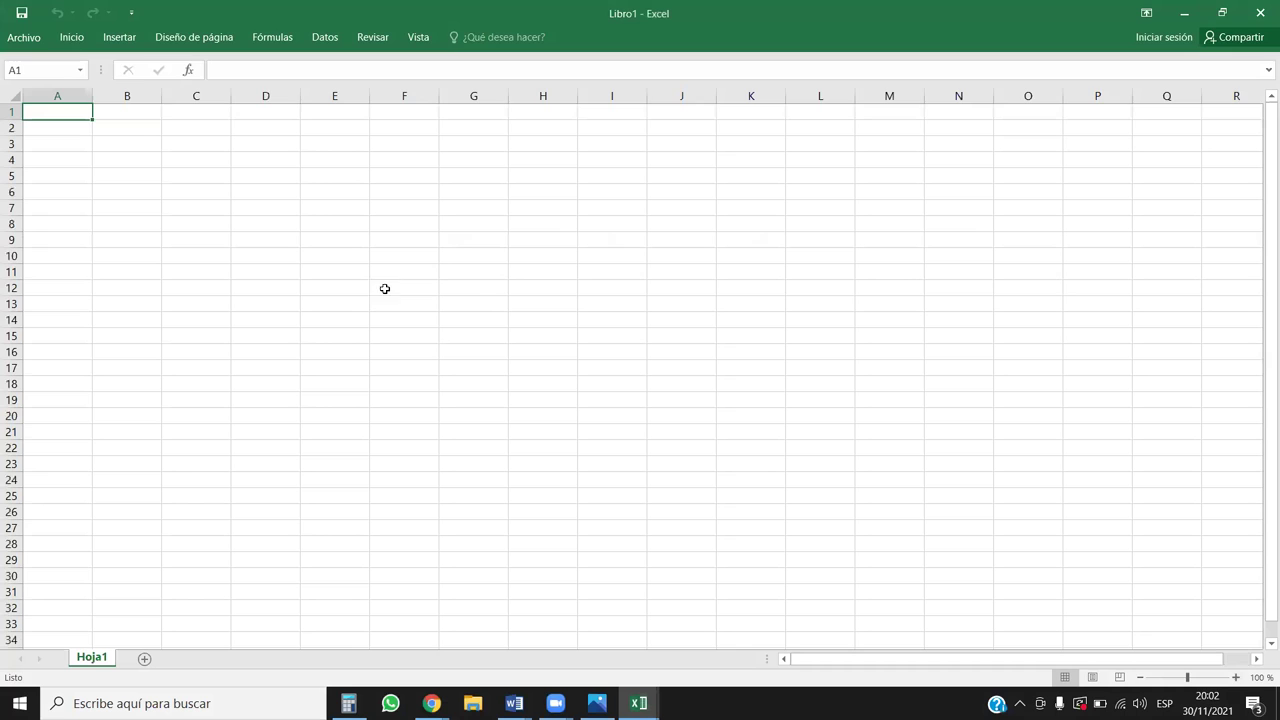
click(71, 37)
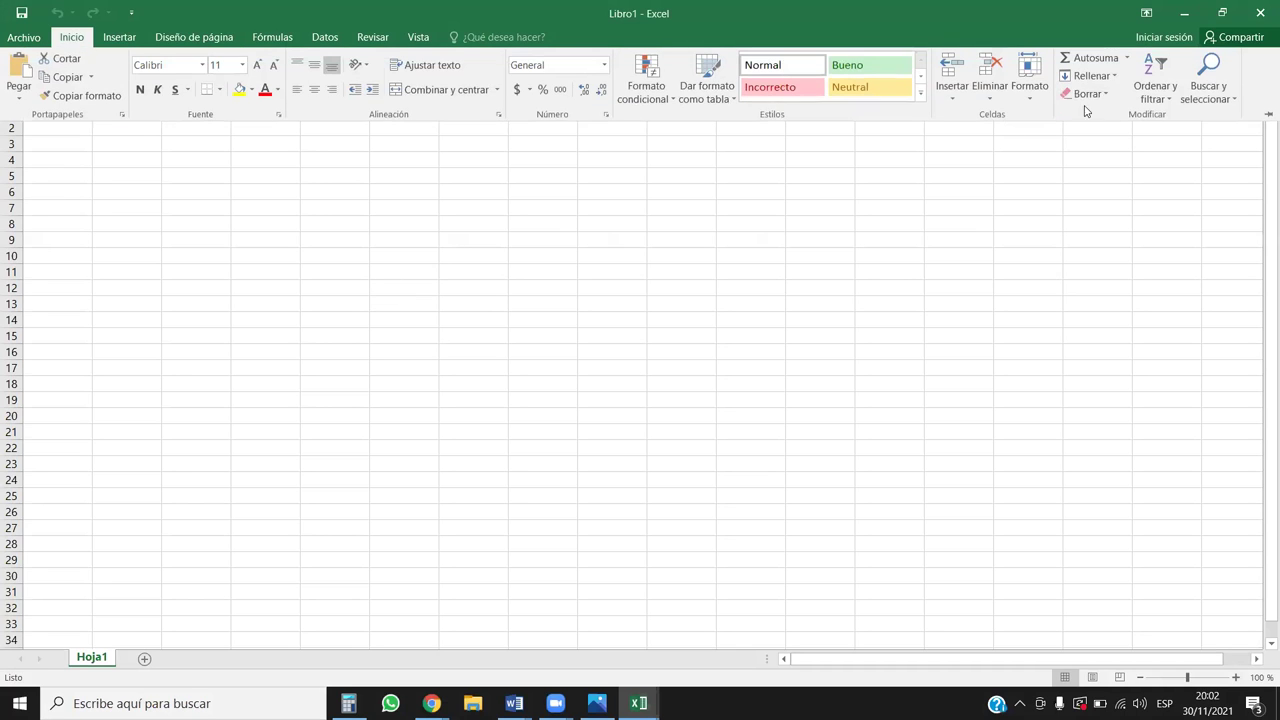
click(1267, 115)
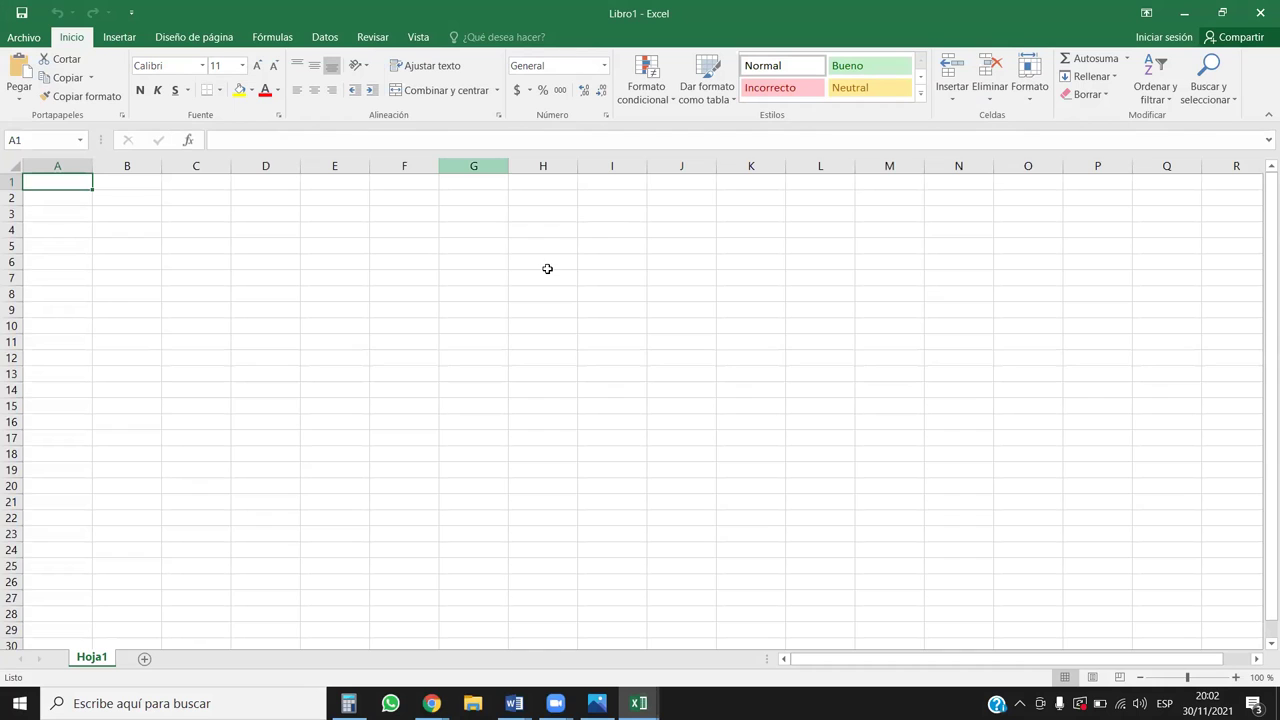
click(200, 308)
click(157, 234)
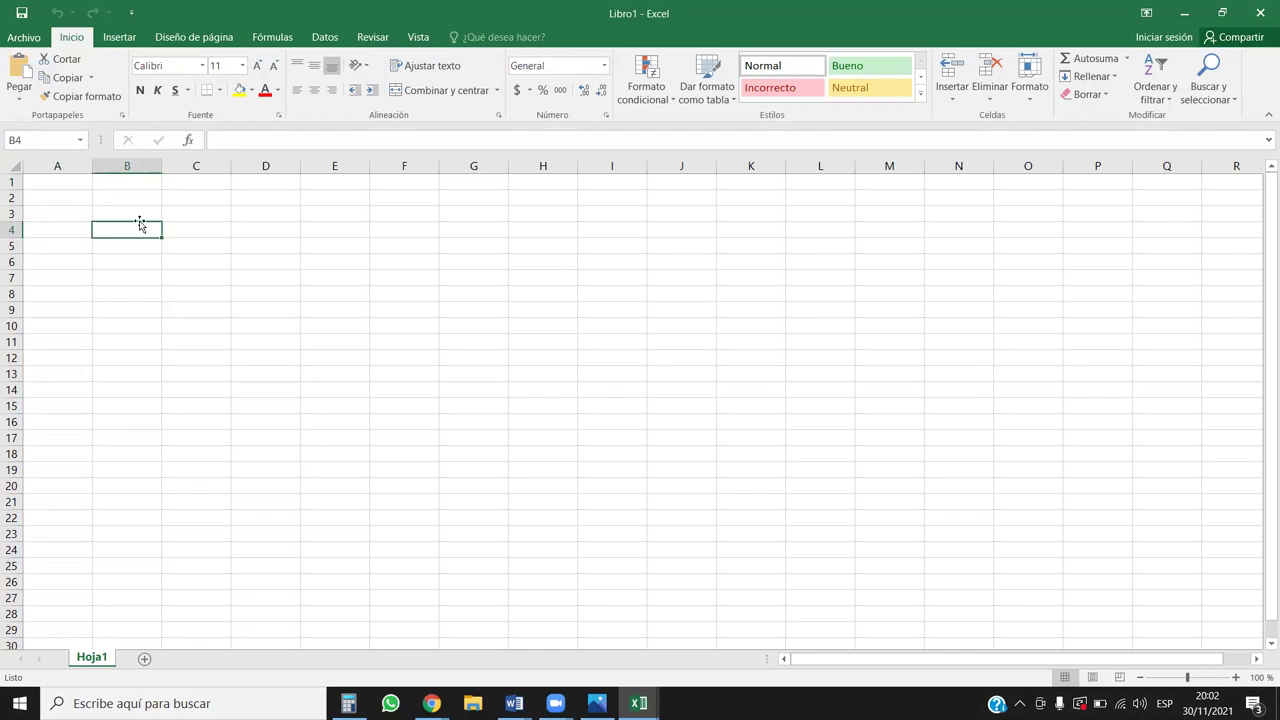
click(140, 197)
click(142, 214)
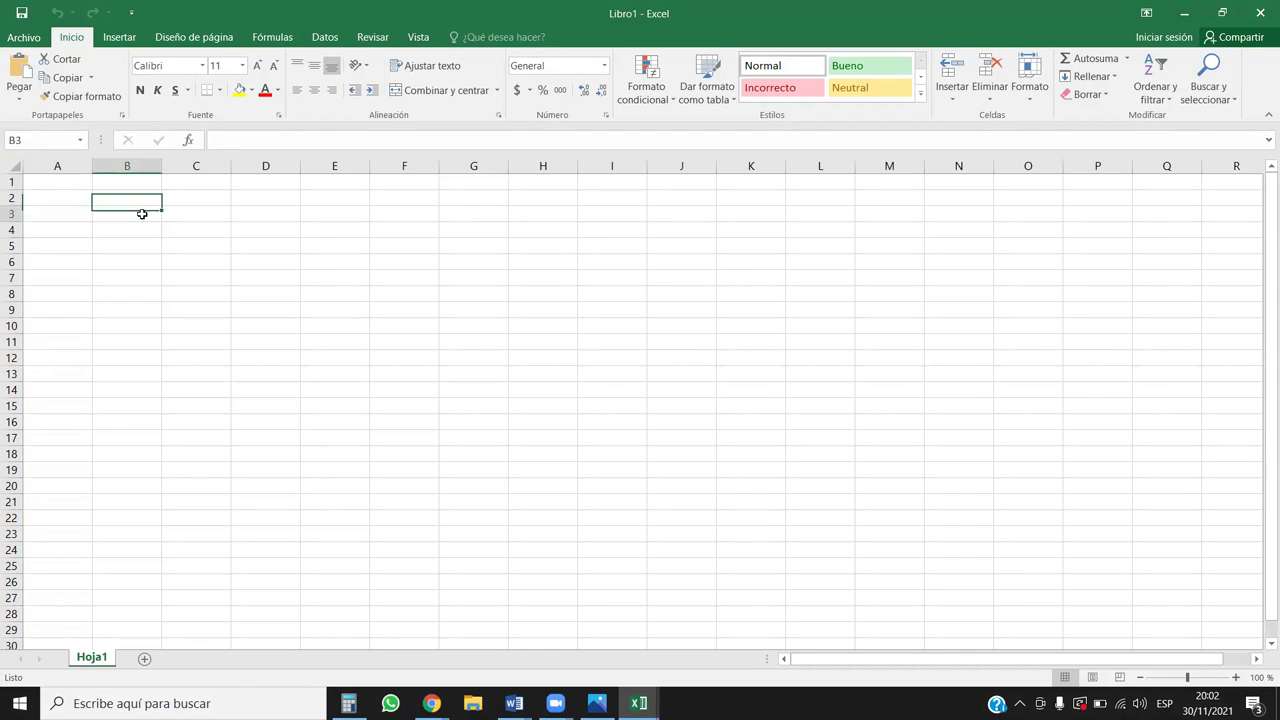
click(120, 37)
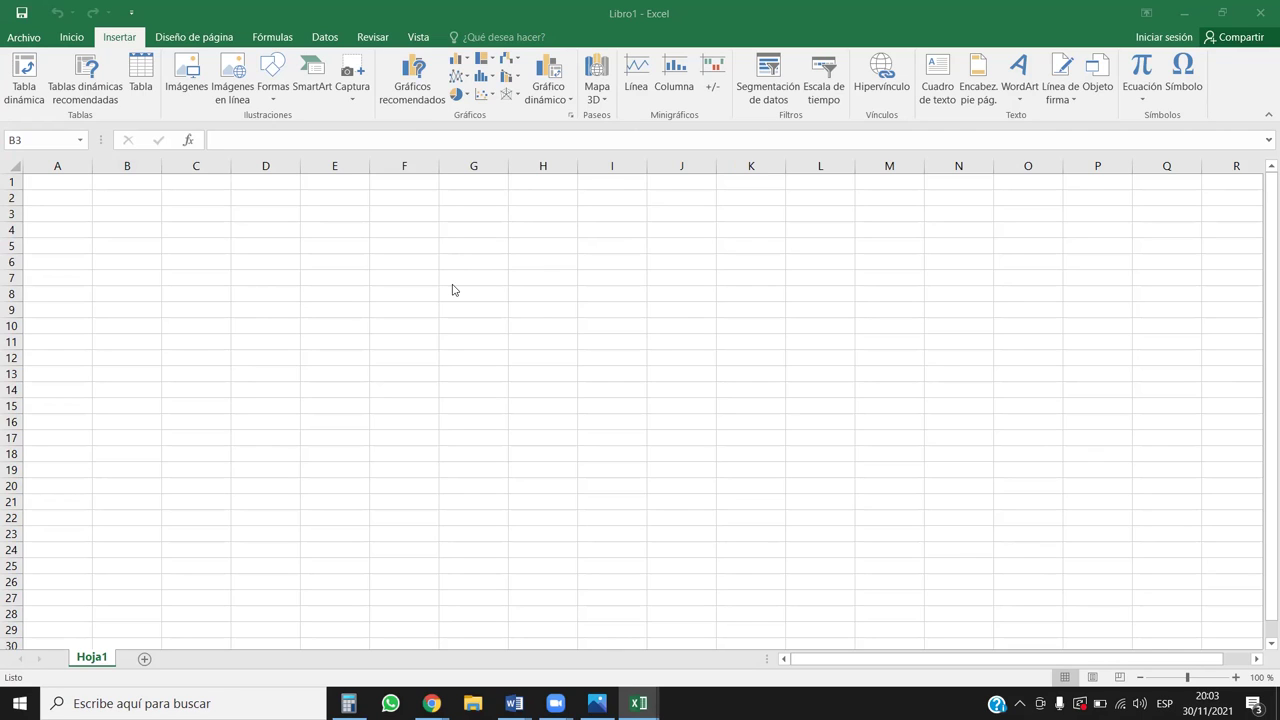
click(252, 218)
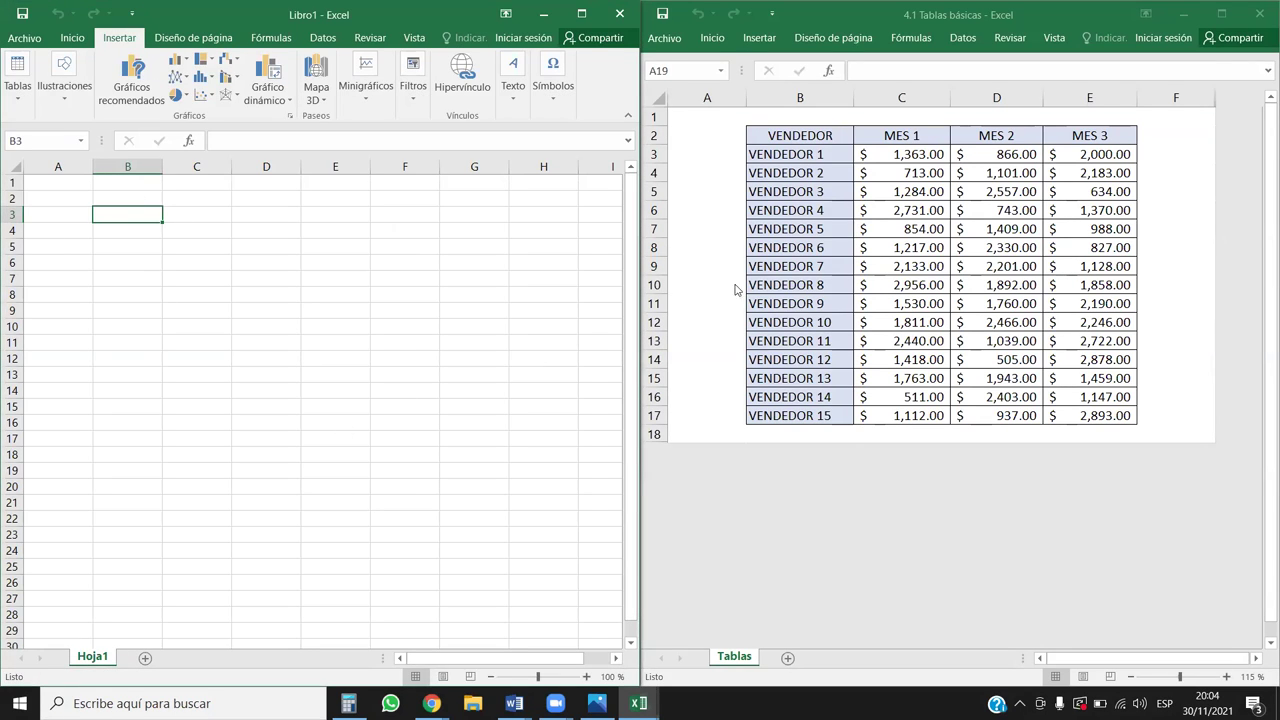
- Narrow column A in the blank workbook to leave a slim margin before column B
click(92, 198)
click(102, 198)
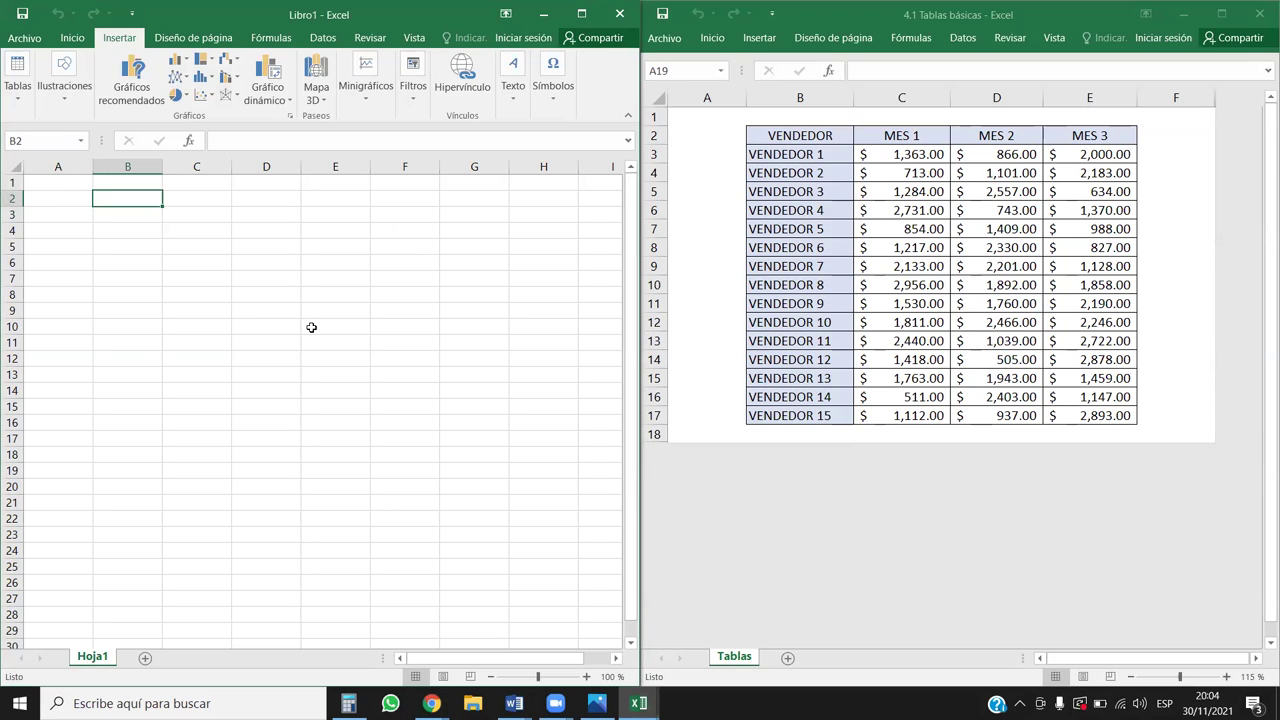
drag(93, 167, 52, 195)
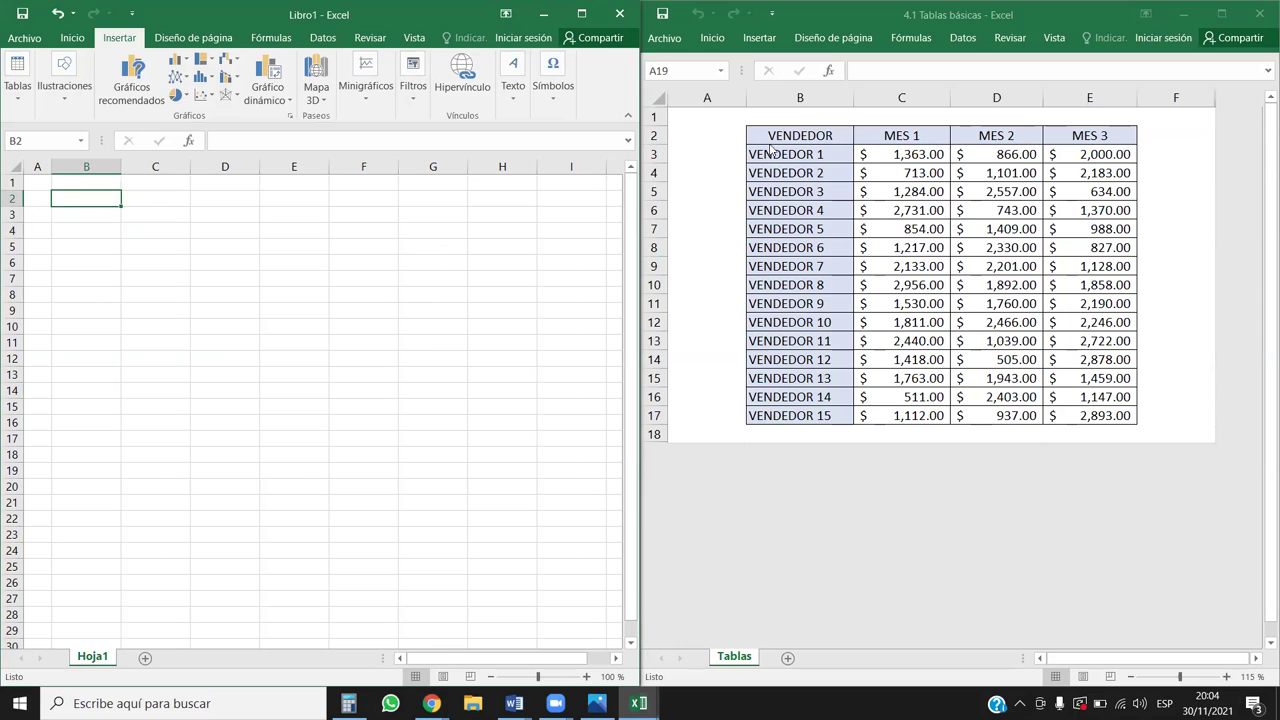
- Enter the heading VENDEDORES in cell B2 of the new workbook and widen column B to fit it
click(805, 137)
drag(888, 134, 1129, 134)
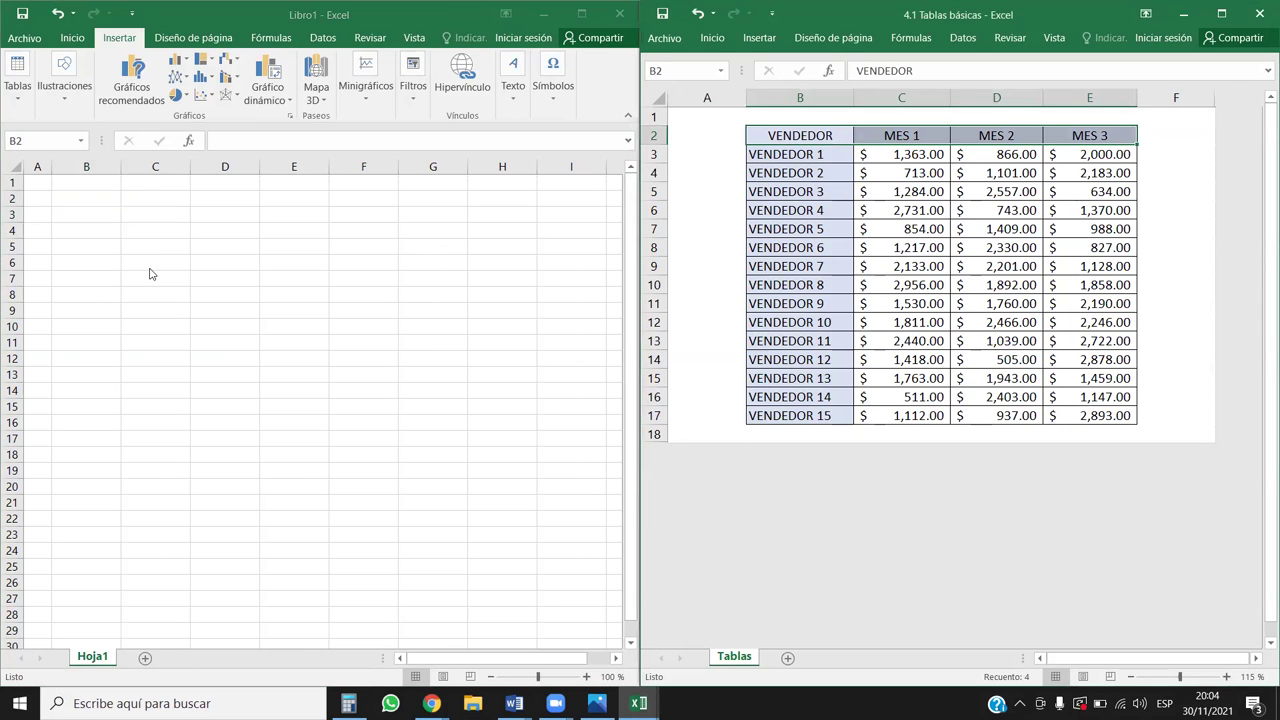
double_click(94, 199)
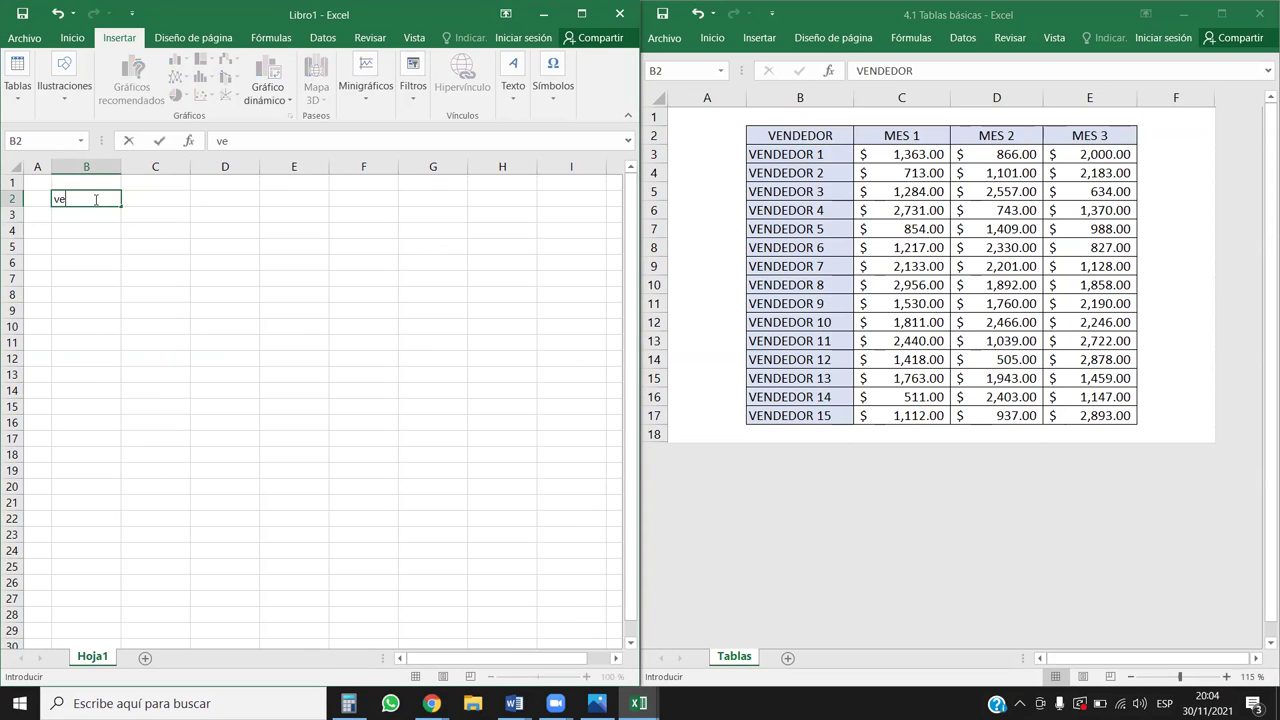
text(VENDEDORES)
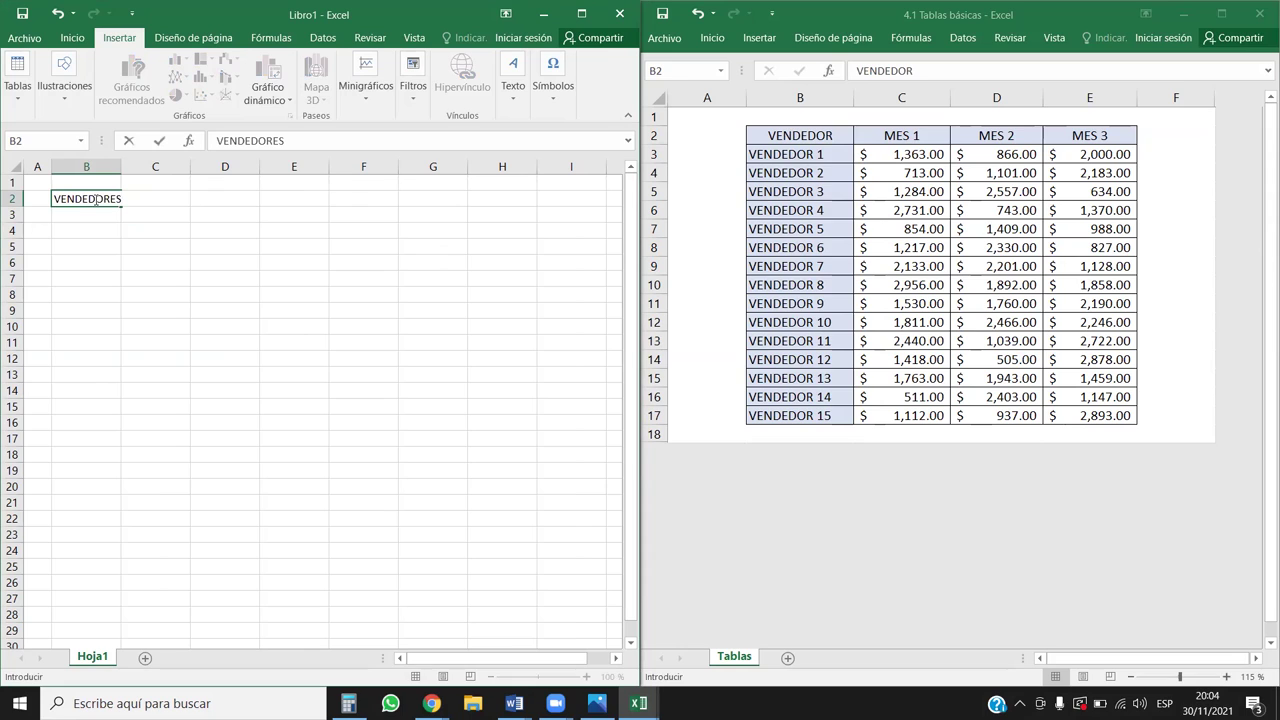
key(Return)
drag(124, 169, 153, 169)
click(104, 239)
click(105, 220)
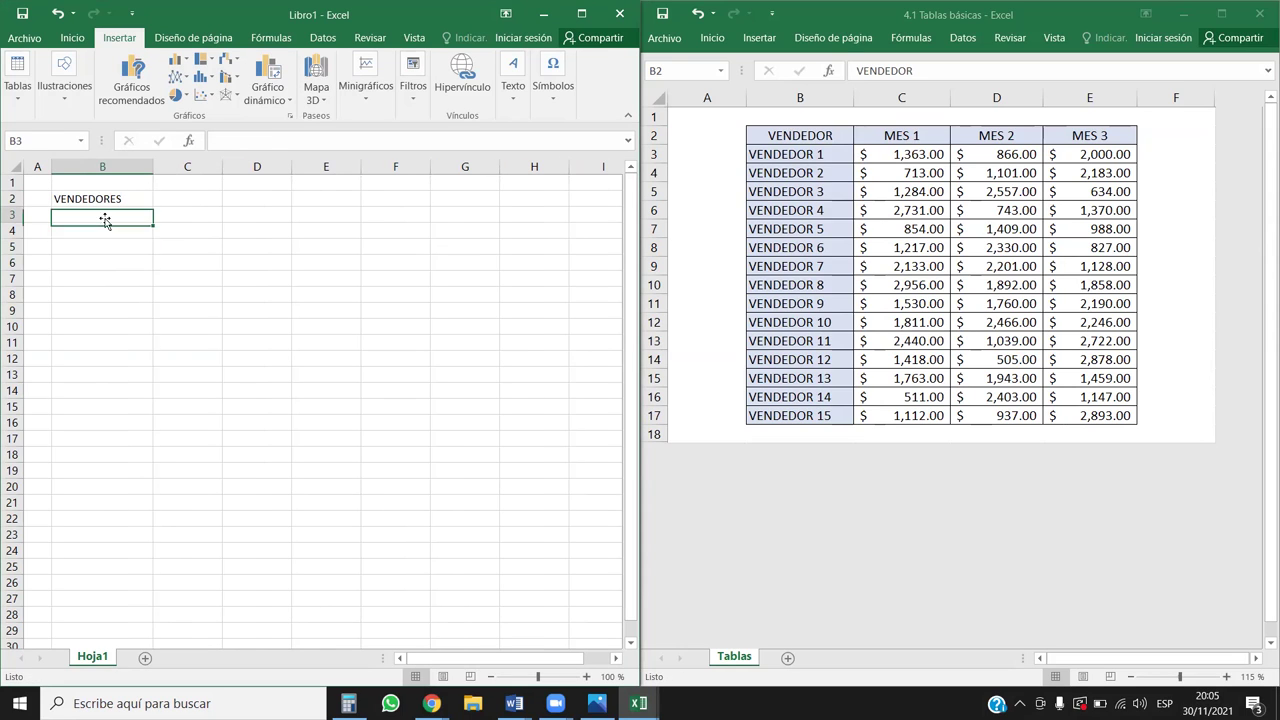
- Enter MES 1 in cell C2 and fill the series across to MES 3 in E2
click(180, 197)
text(MES)
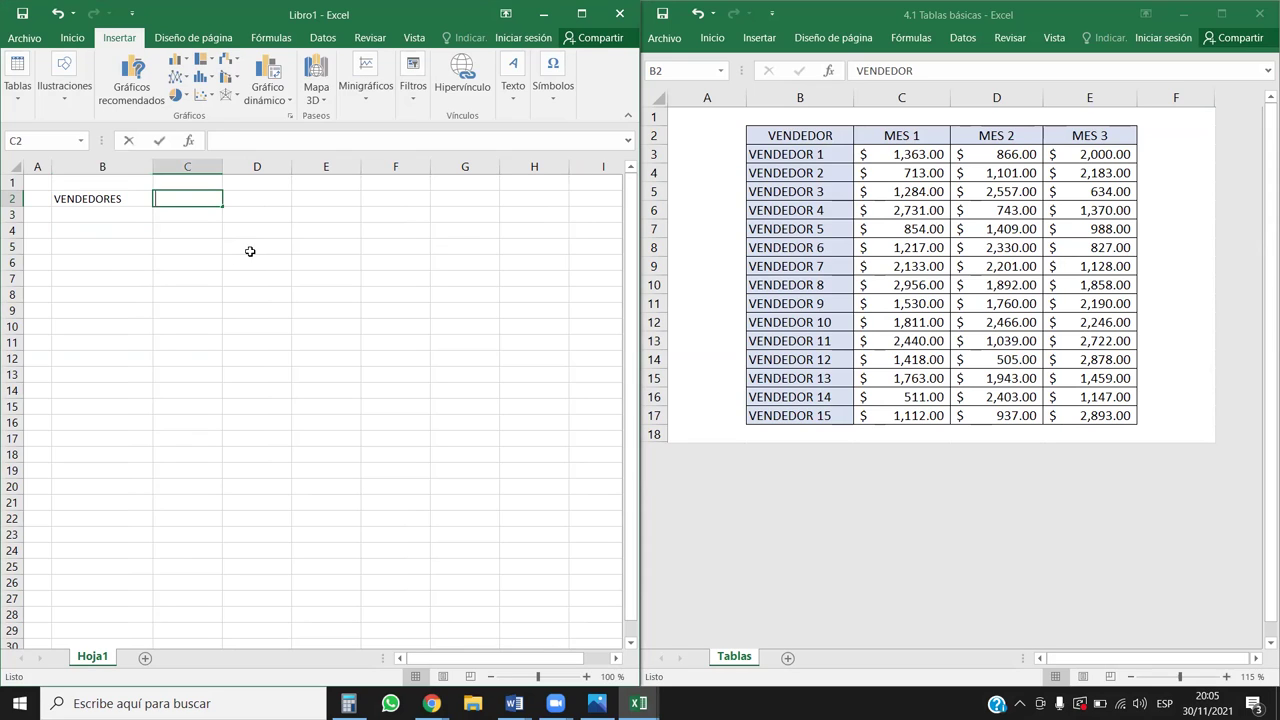
text( 1)
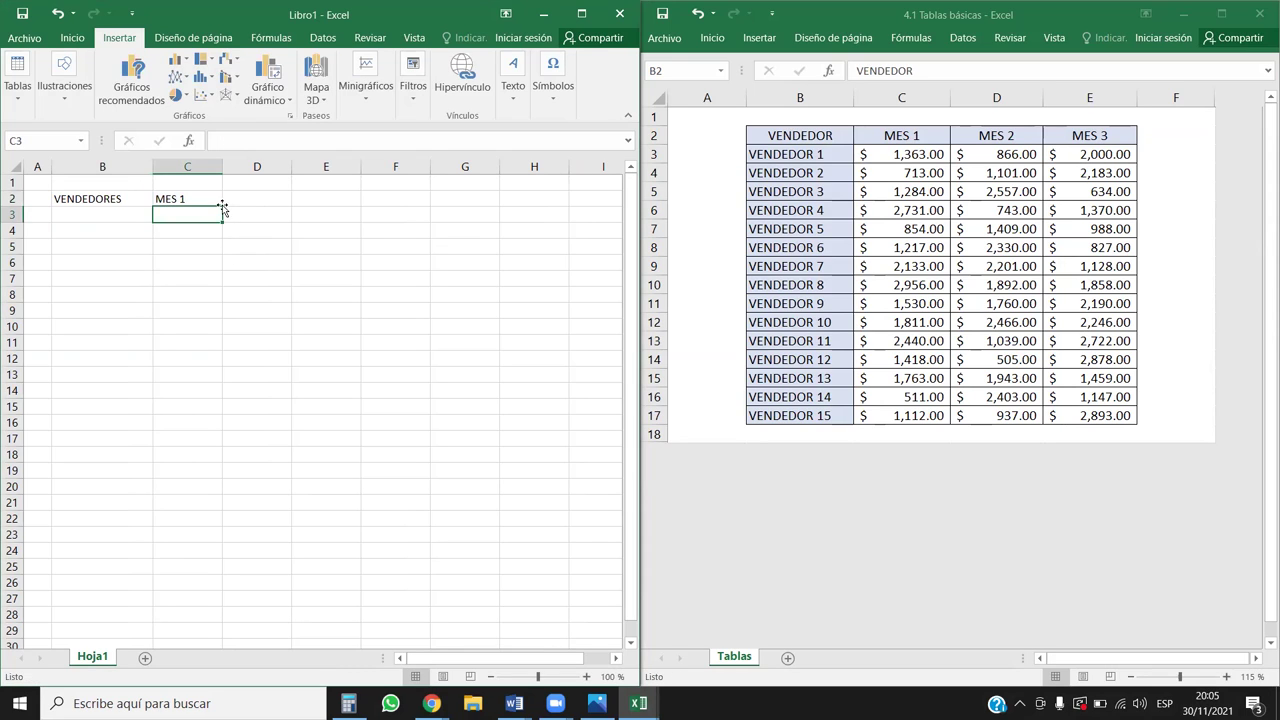
click(226, 197)
click(215, 203)
drag(222, 206, 356, 199)
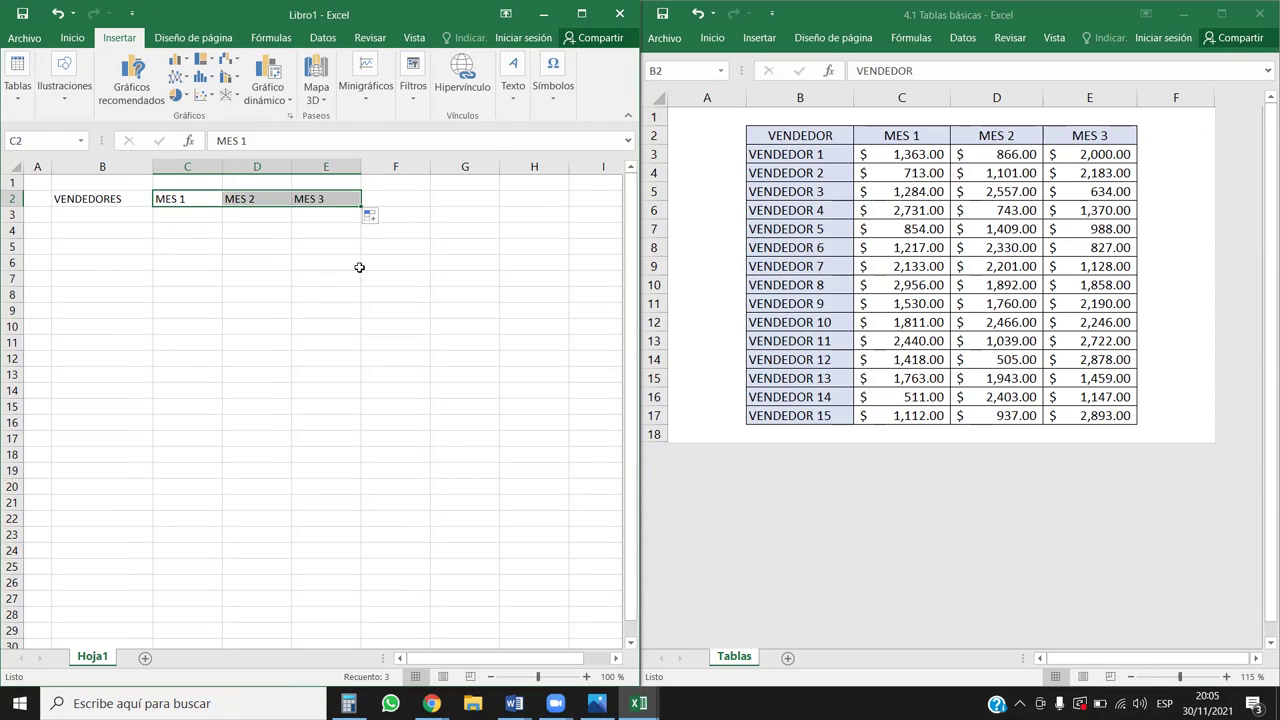
click(297, 295)
- Enter VENDEDOR 1 in cell B3 and fill the series down to VENDEDOR 15 in B17
click(123, 213)
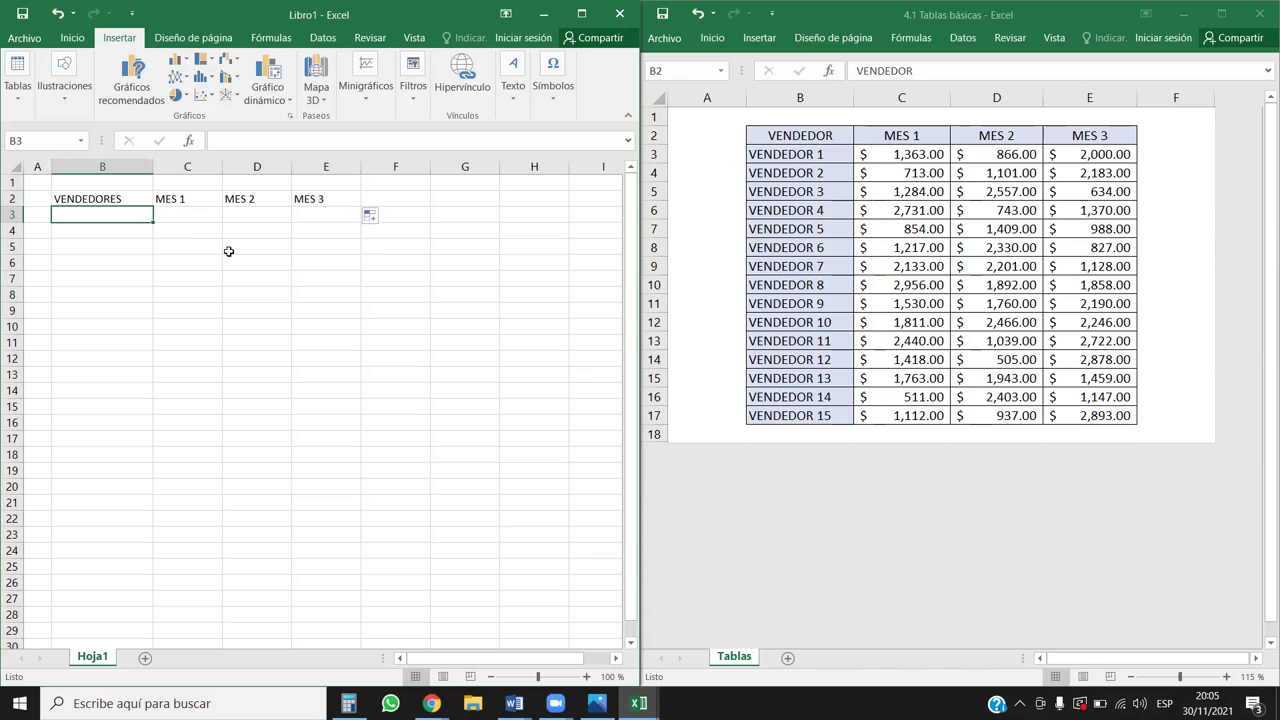
text(VENDEDOR 1)
key(Return)
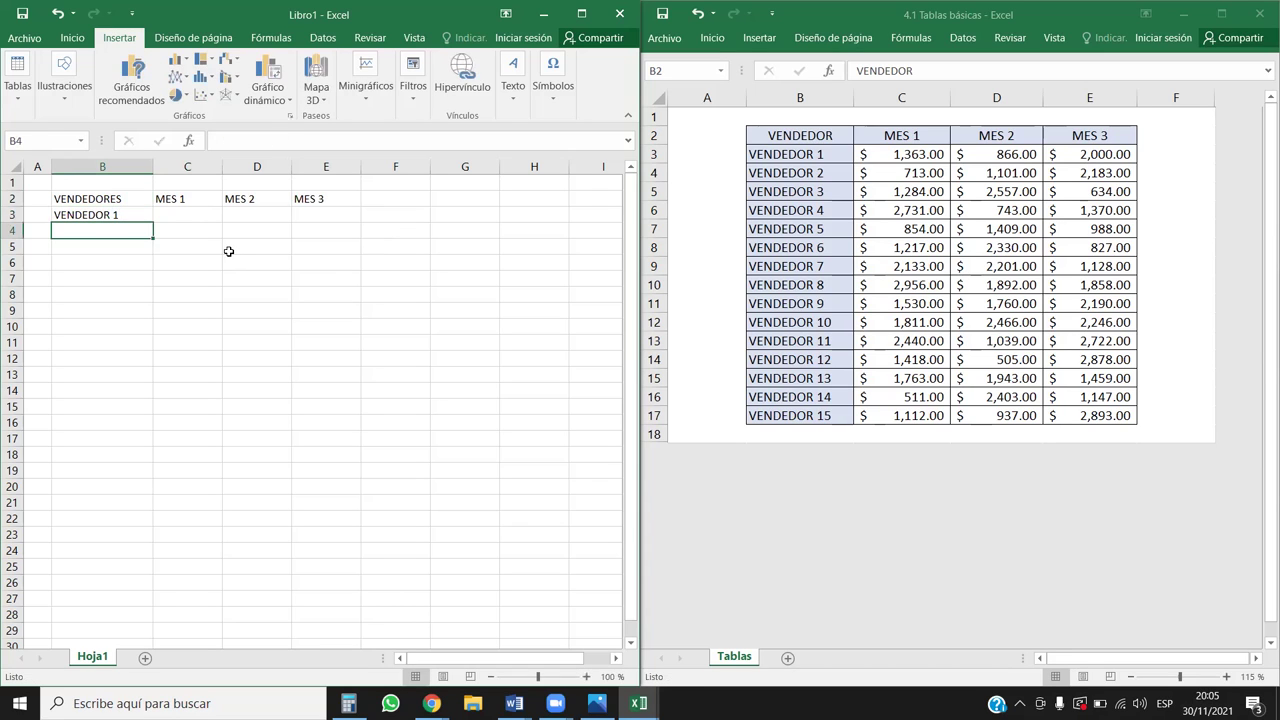
click(117, 215)
drag(153, 223, 124, 449)
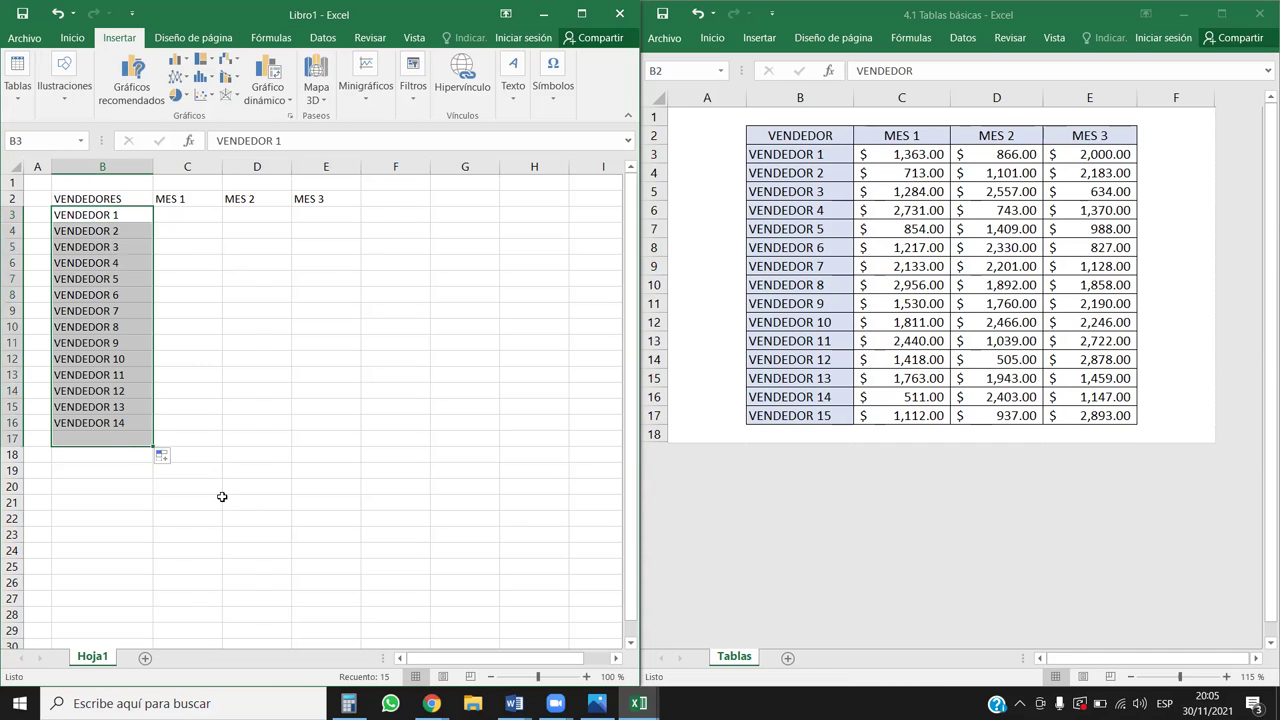
click(78, 490)
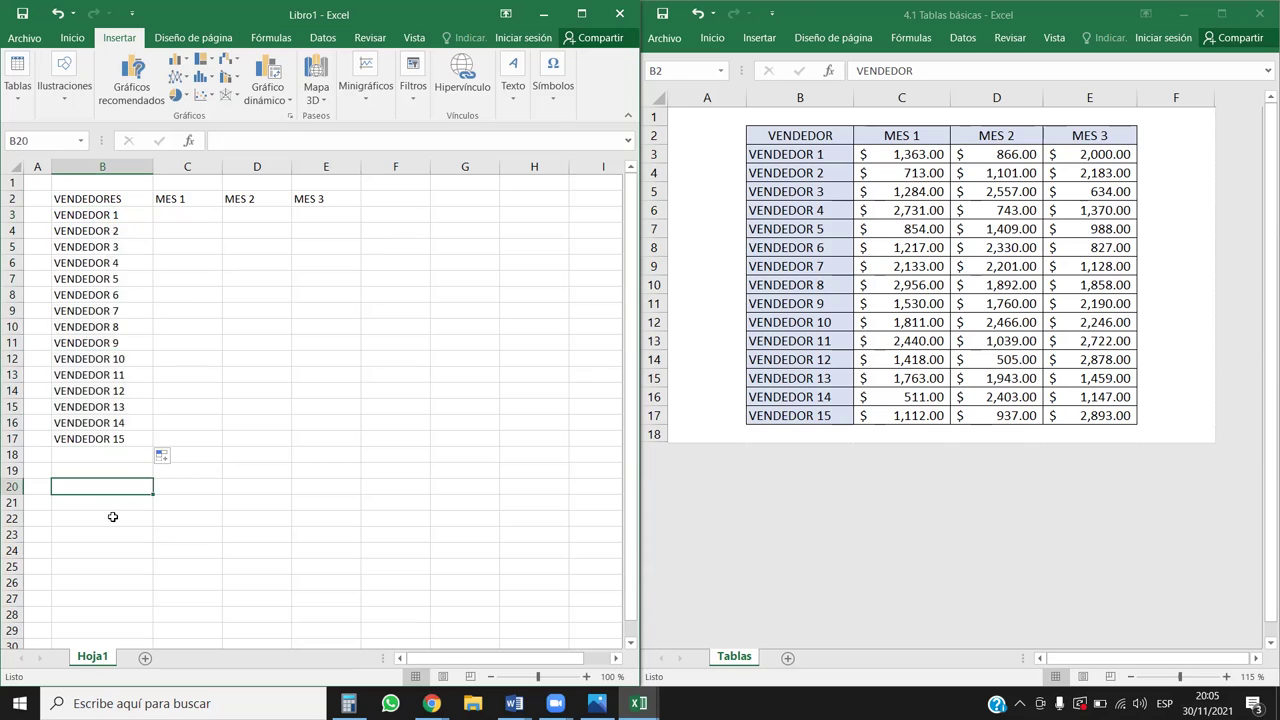
drag(124, 442, 105, 212)
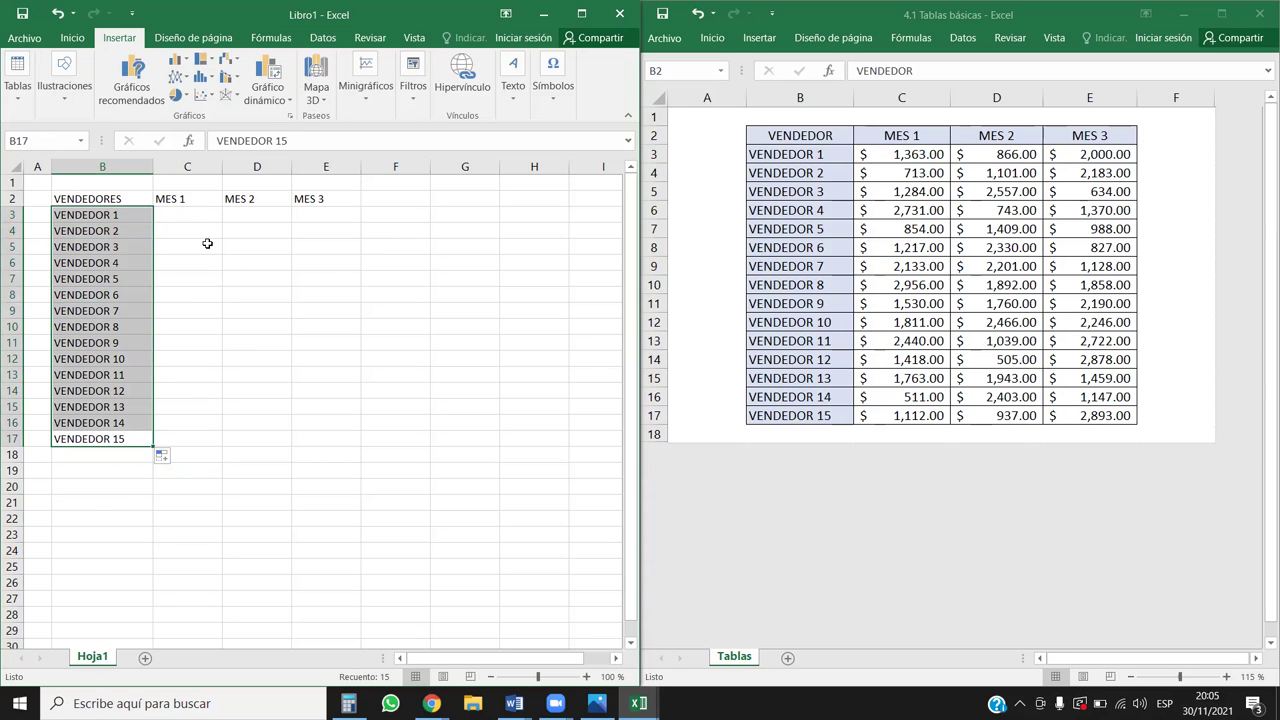
- Enter the formula =ALEATORIO.ENTRE(800;2500) in cell C3 for VENDEDOR 1 under MES 1
click(189, 219)
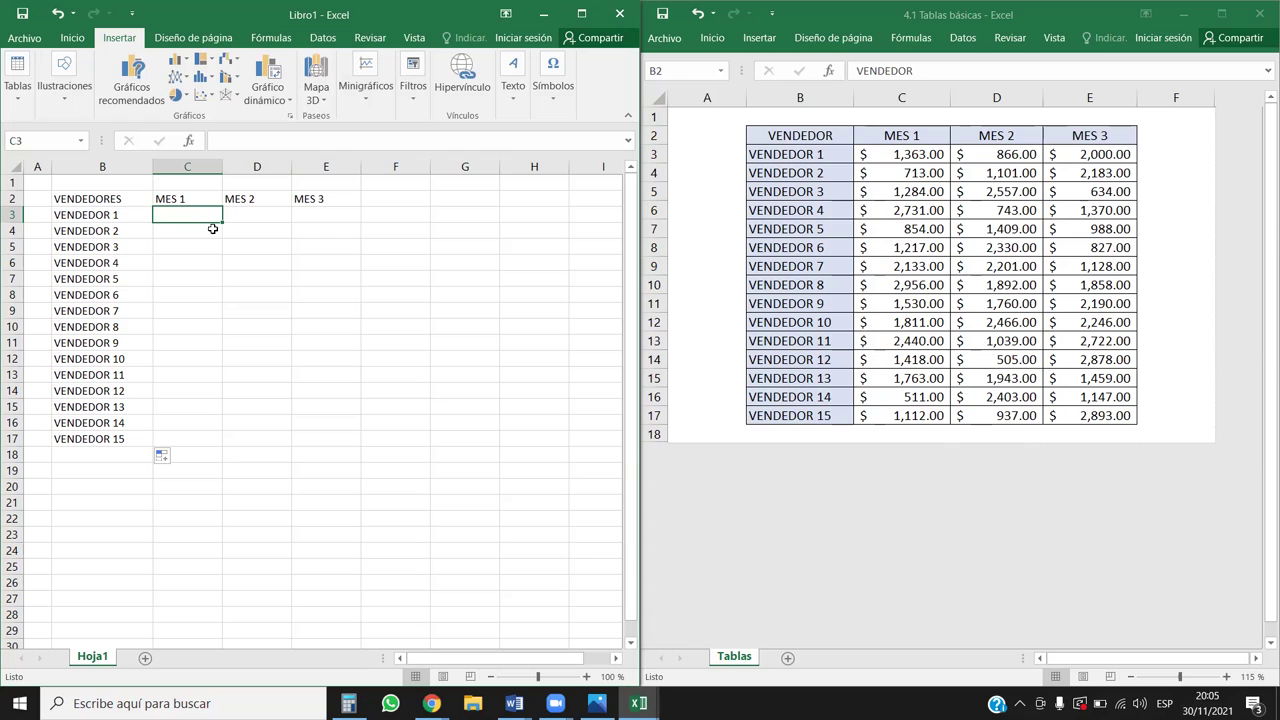
text(=ALEA)
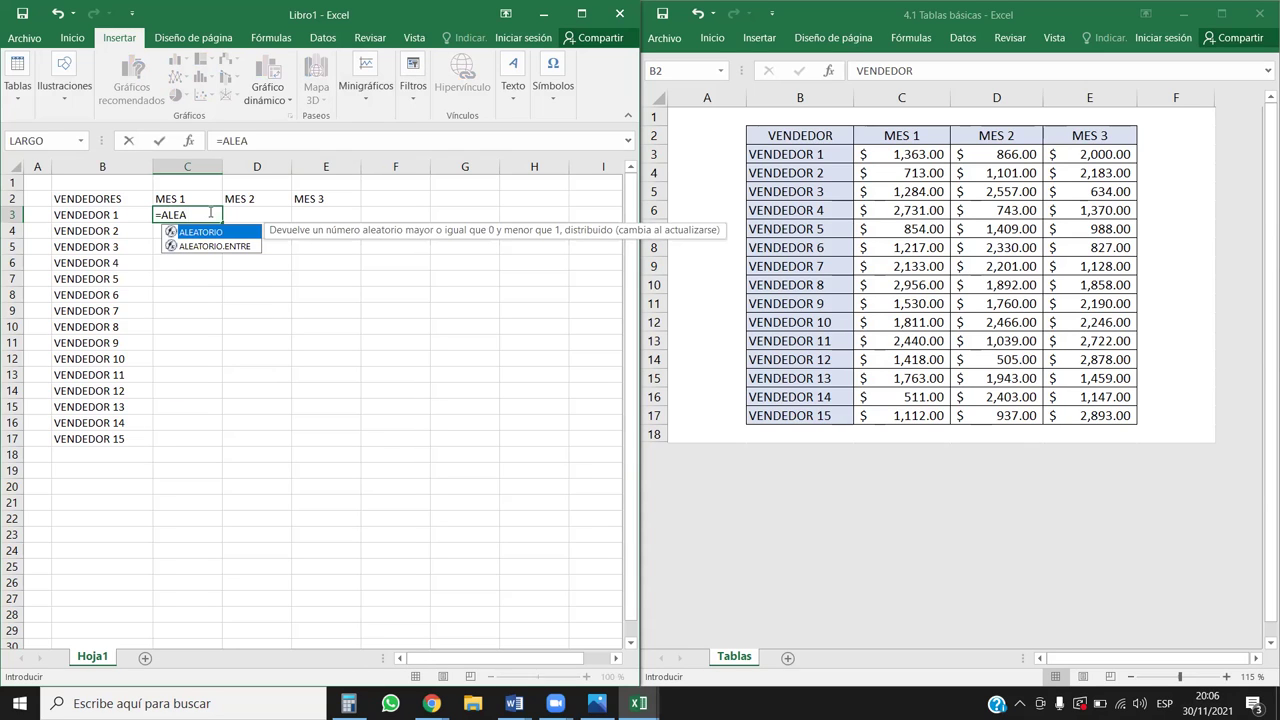
key(Down)
key(Tab)
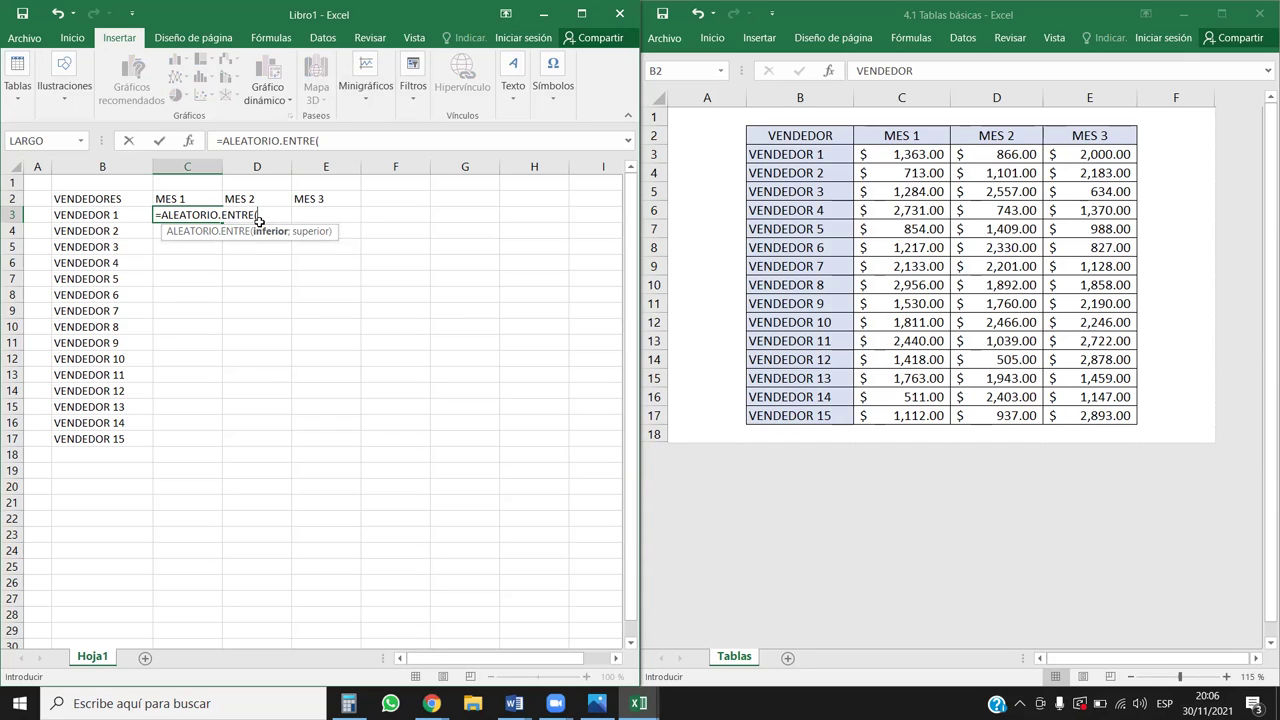
text(800;2500)
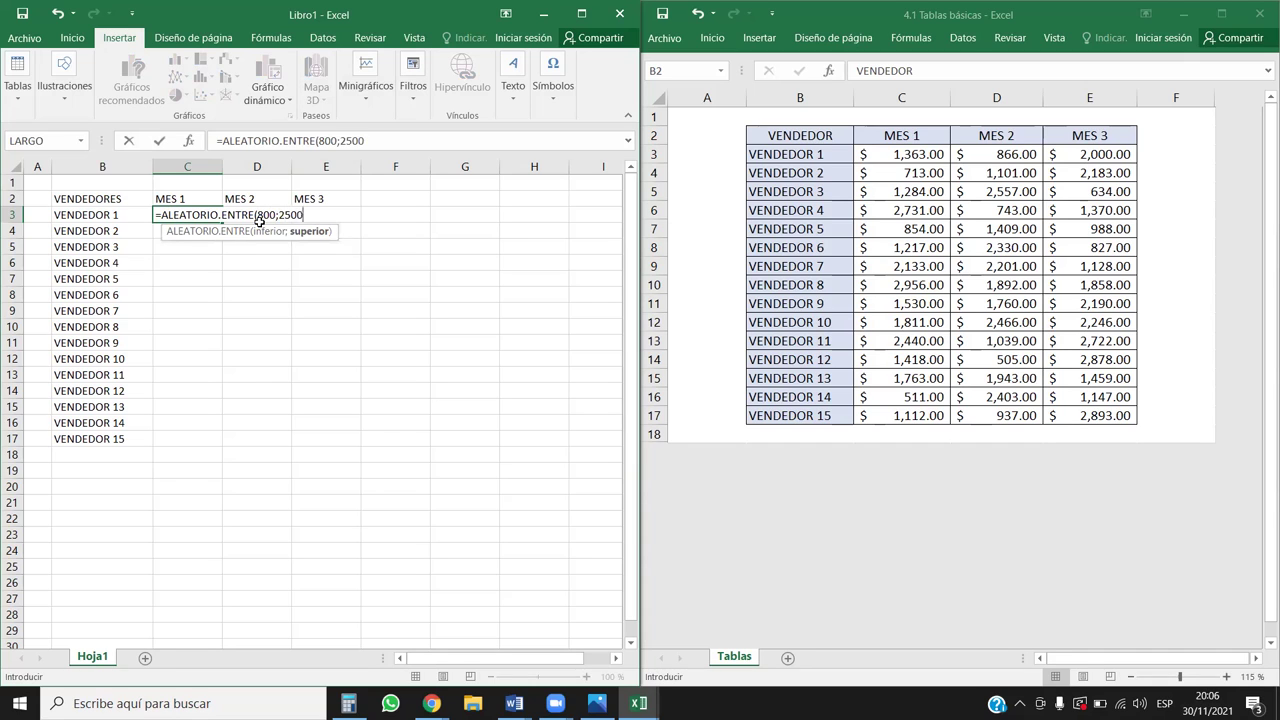
text())
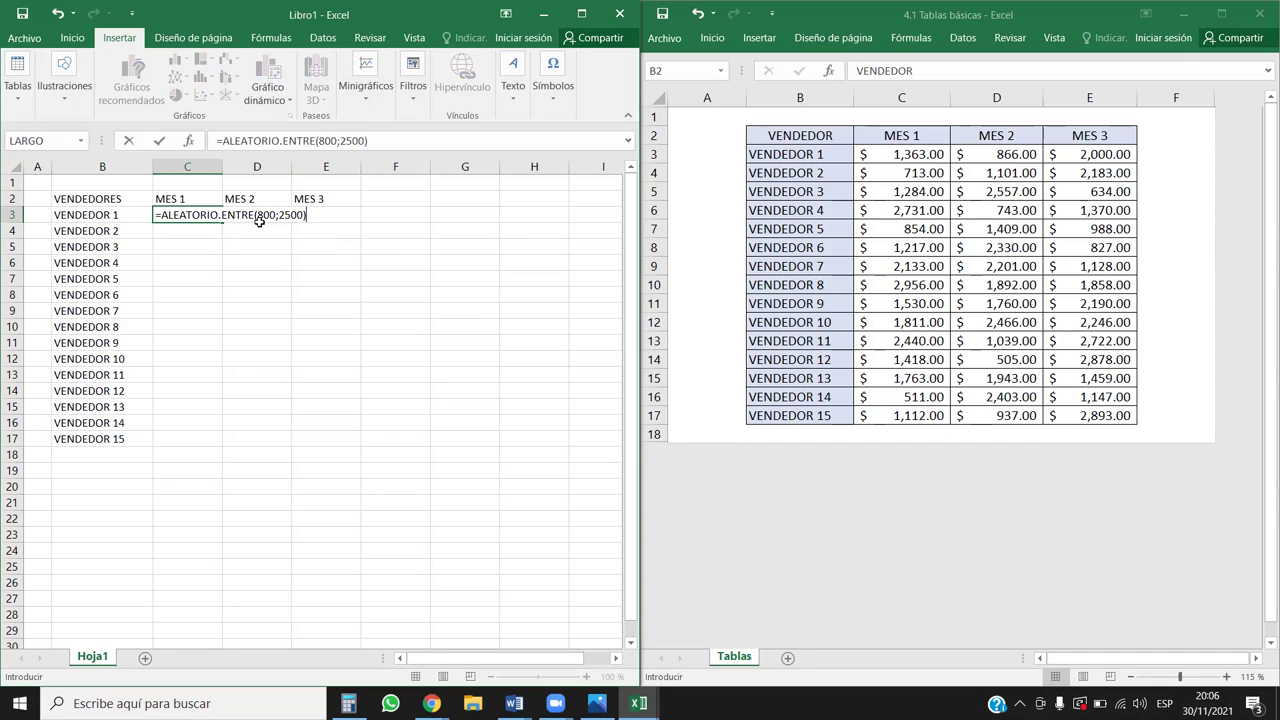
key(Return)
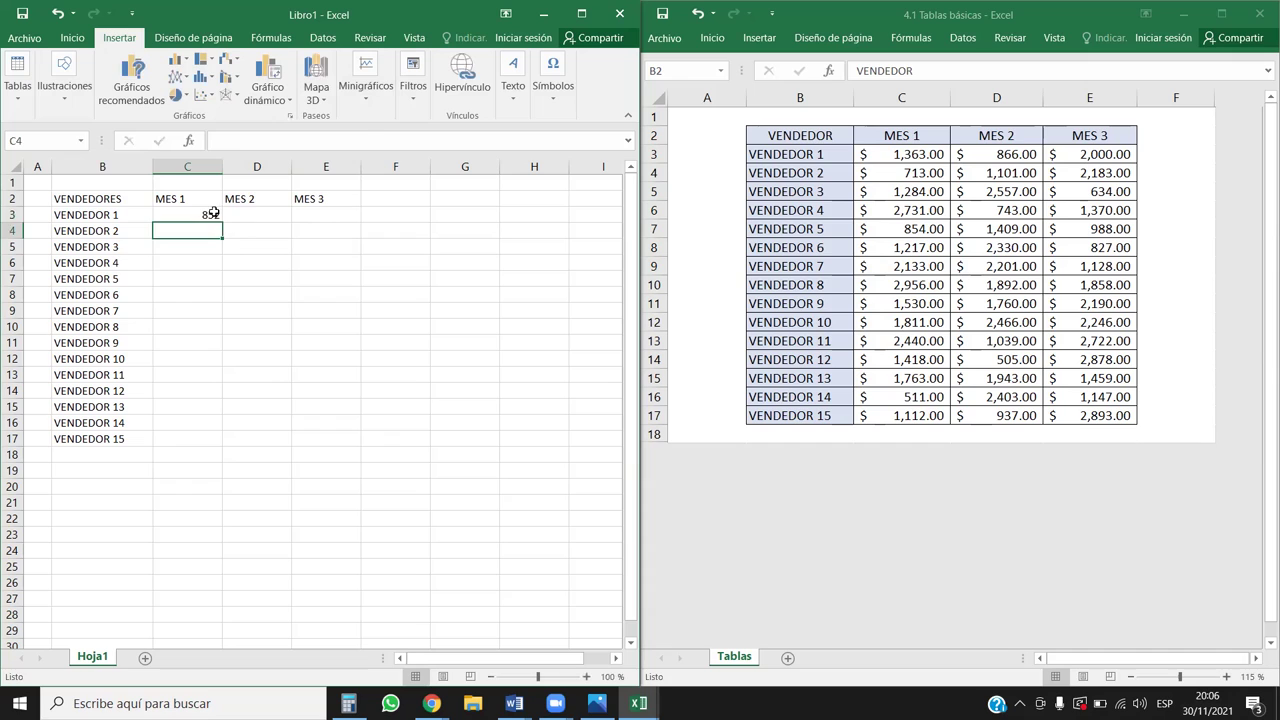
click(213, 212)
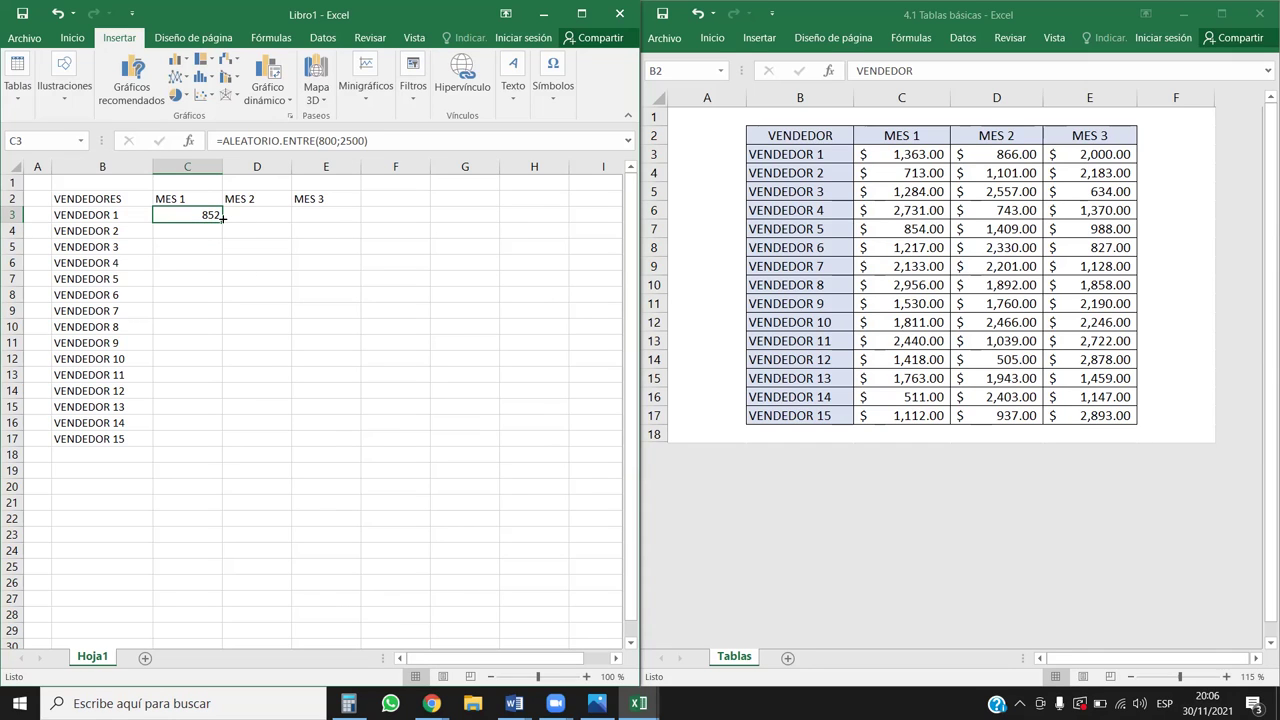
- Fill the random-value formula from C3 across to E3 and down to row 17 for all 15 sellers
drag(219, 222, 219, 222)
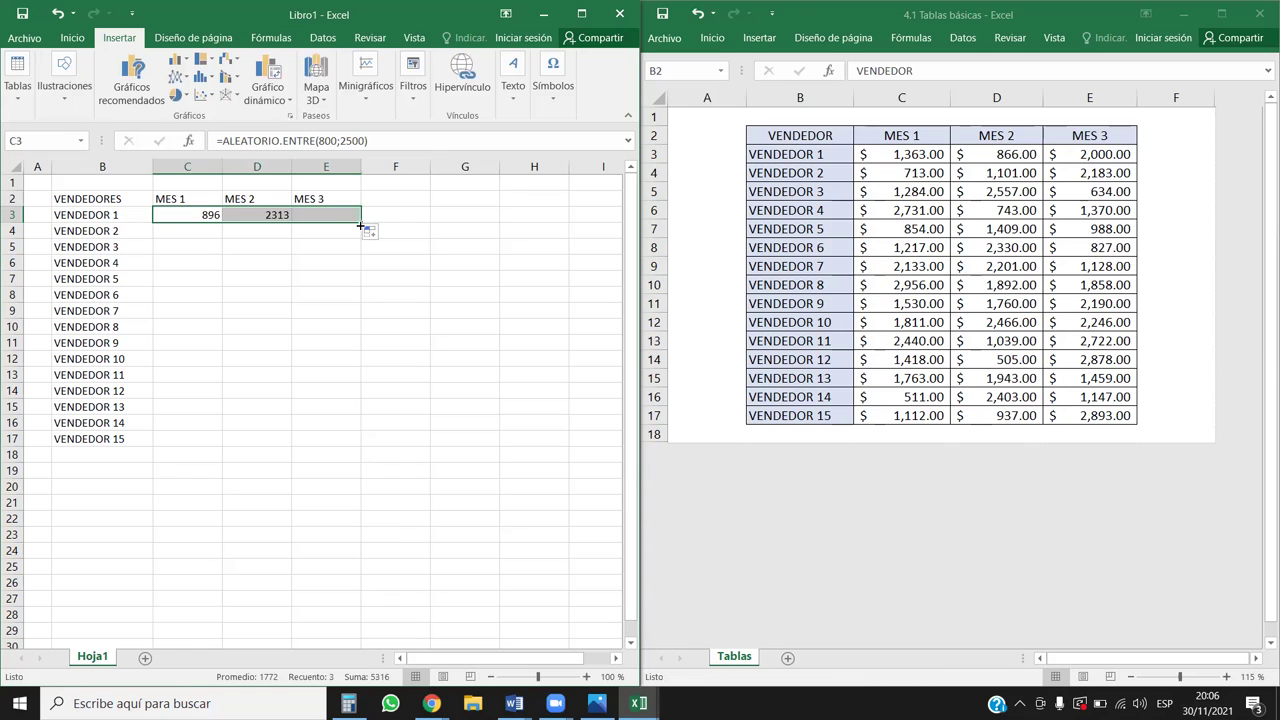
drag(366, 229, 364, 446)
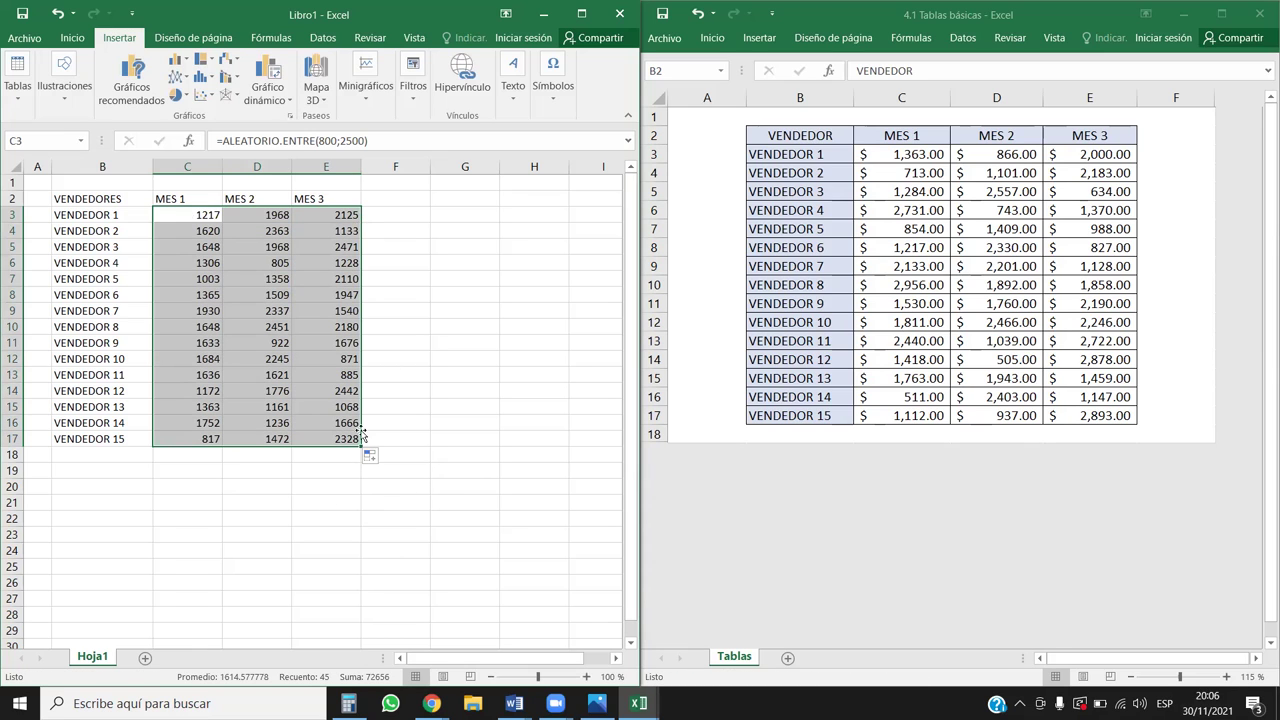
- Inspect the argument separator in cell C3's ALEATORIO.ENTRE formula
click(207, 218)
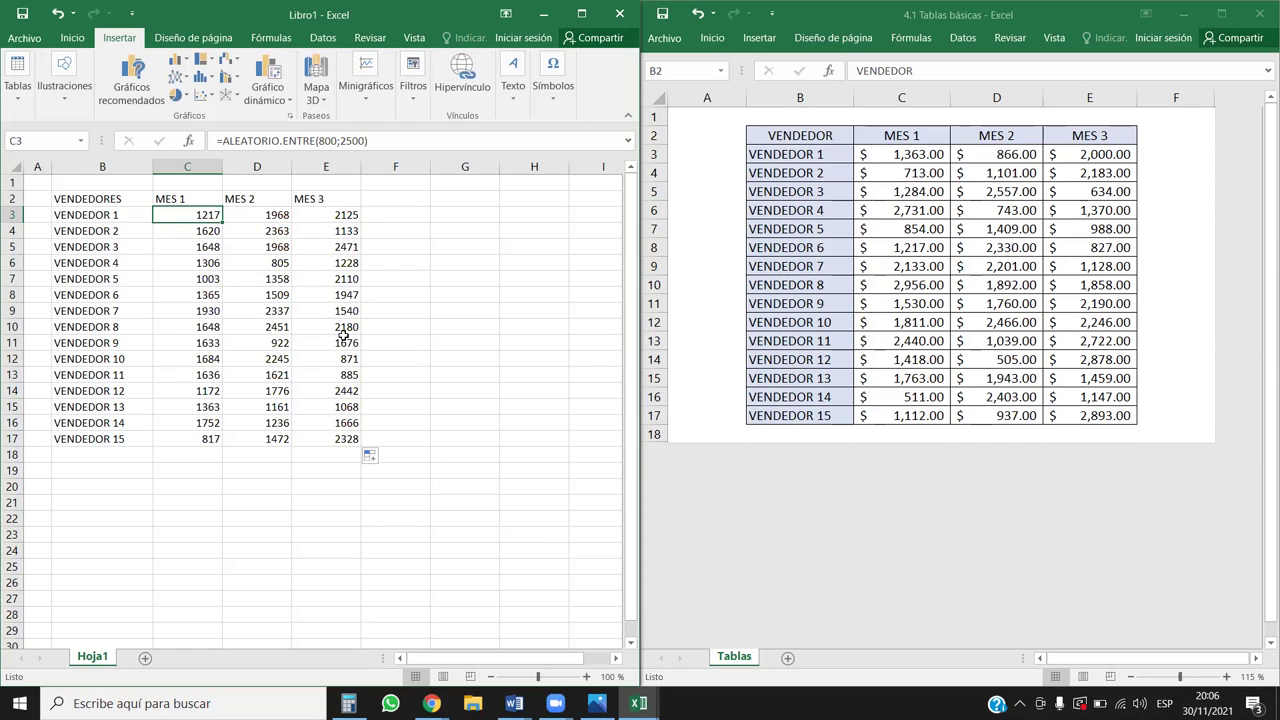
click(349, 143)
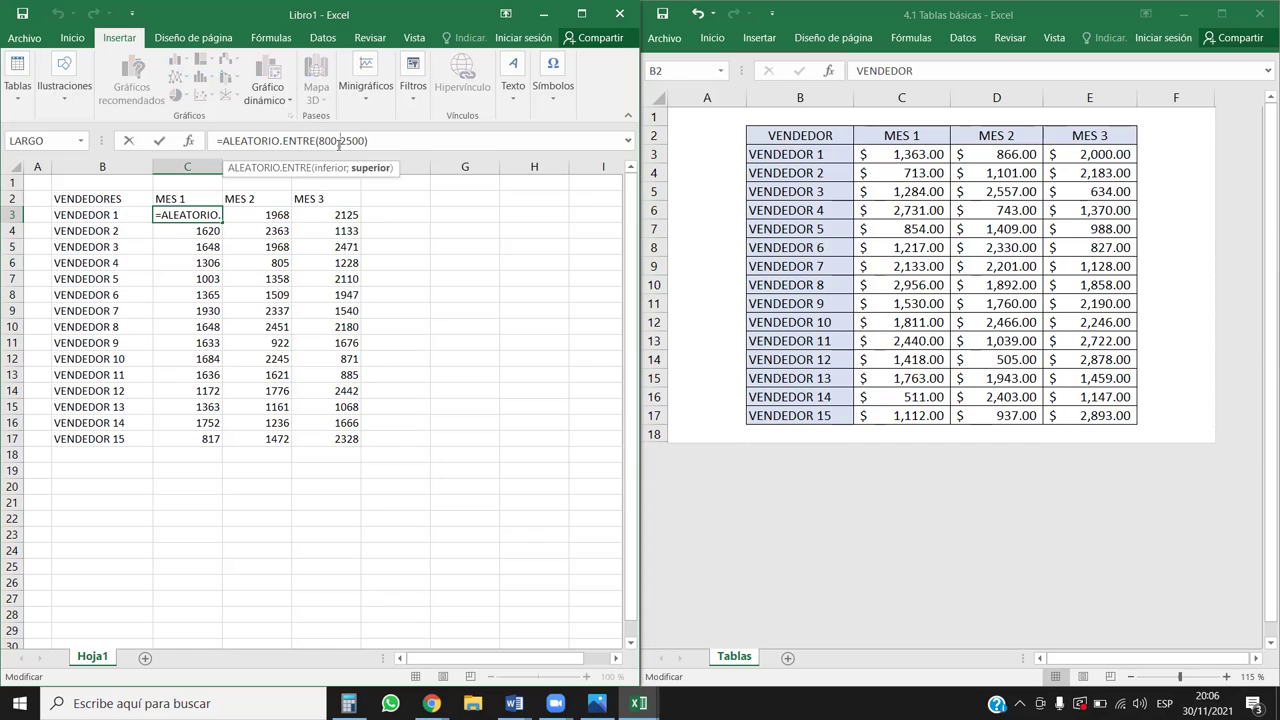
click(336, 141)
click(373, 143)
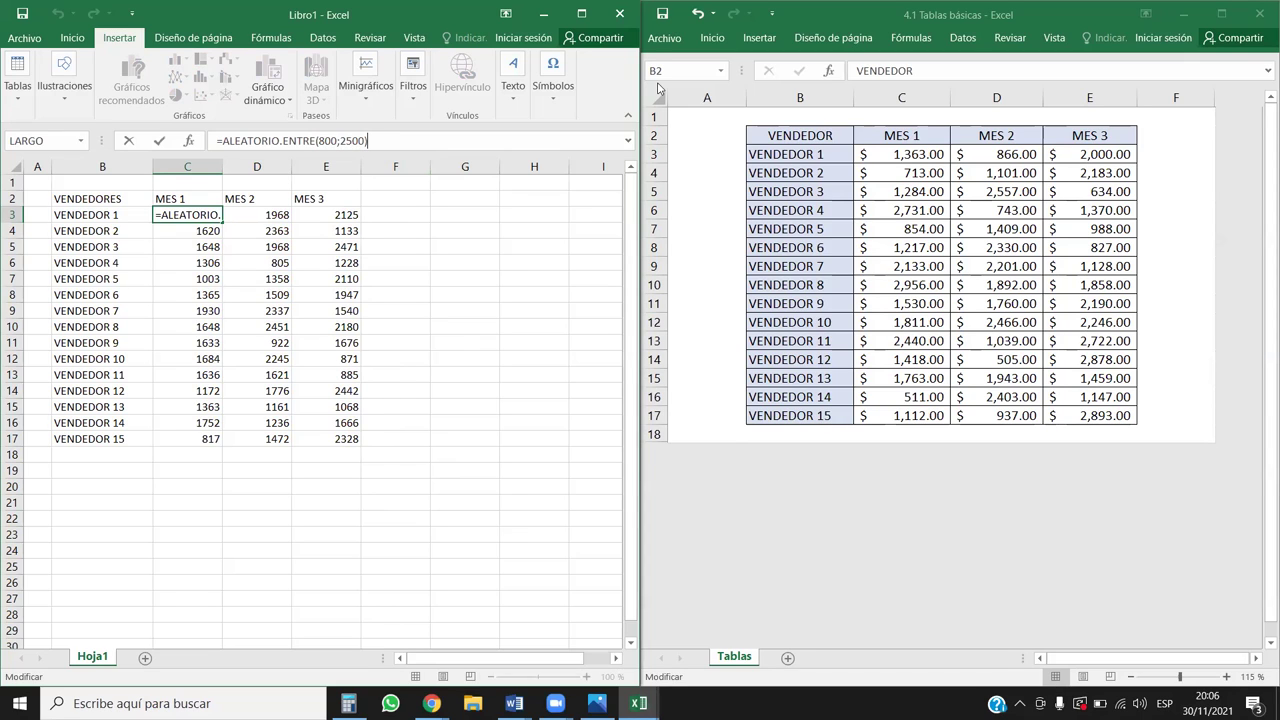
click(337, 140)
click(404, 141)
key(ctrl+Return)
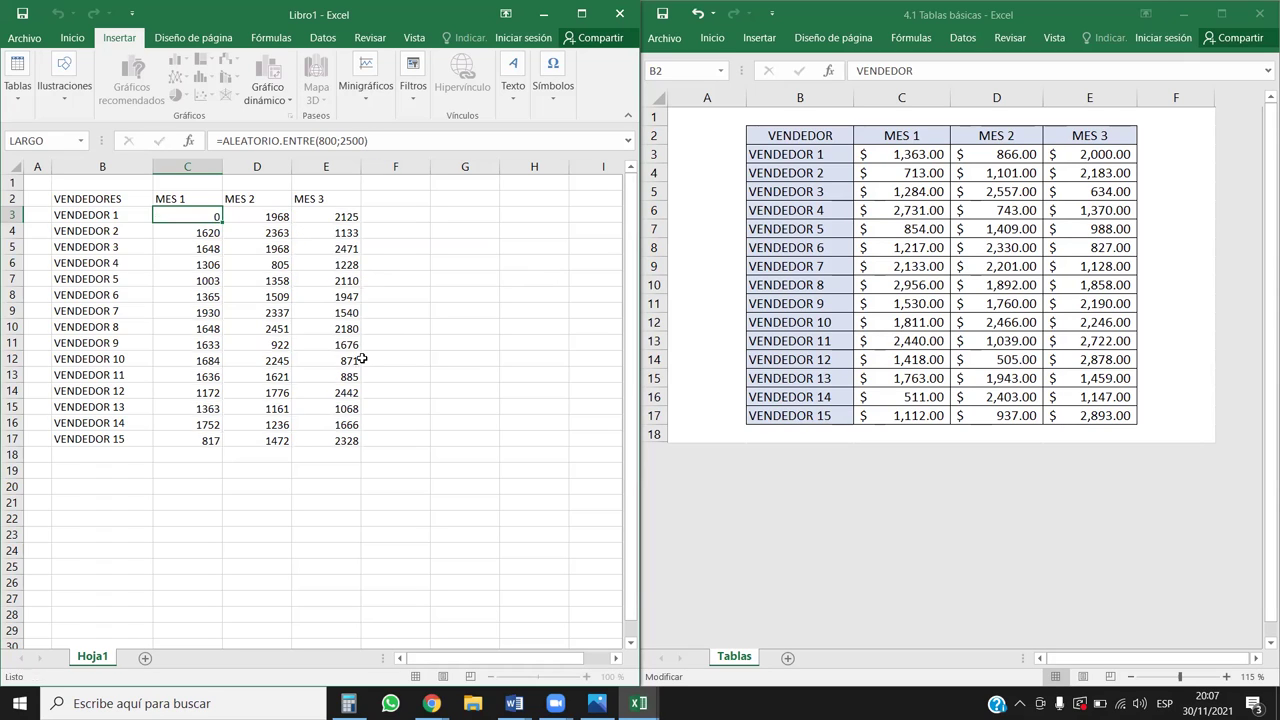
click(346, 452)
click(325, 483)
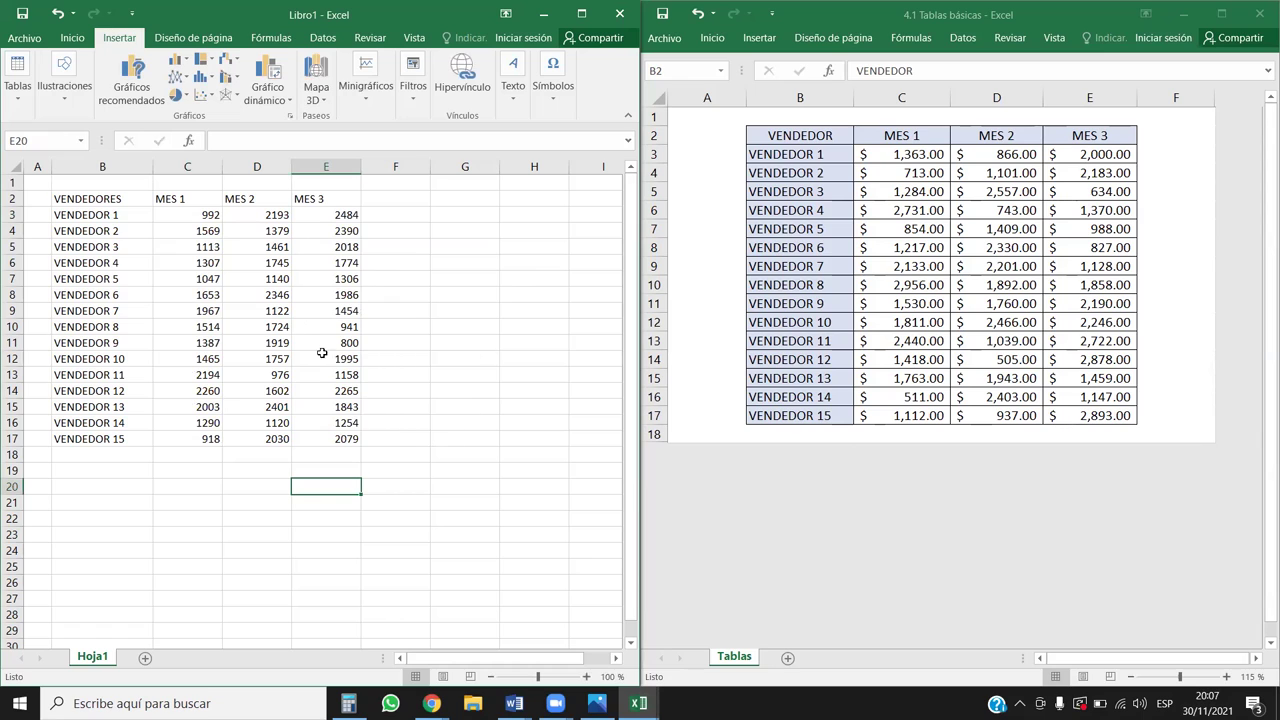
click(193, 218)
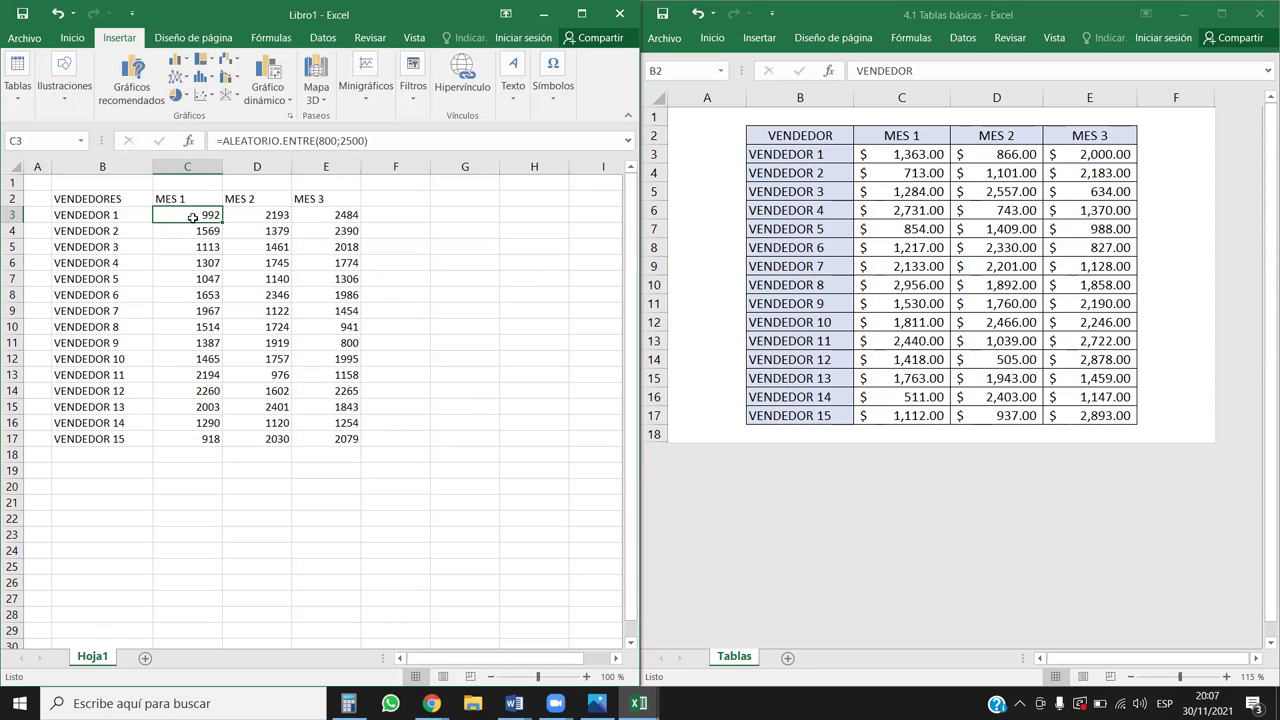
click(336, 141)
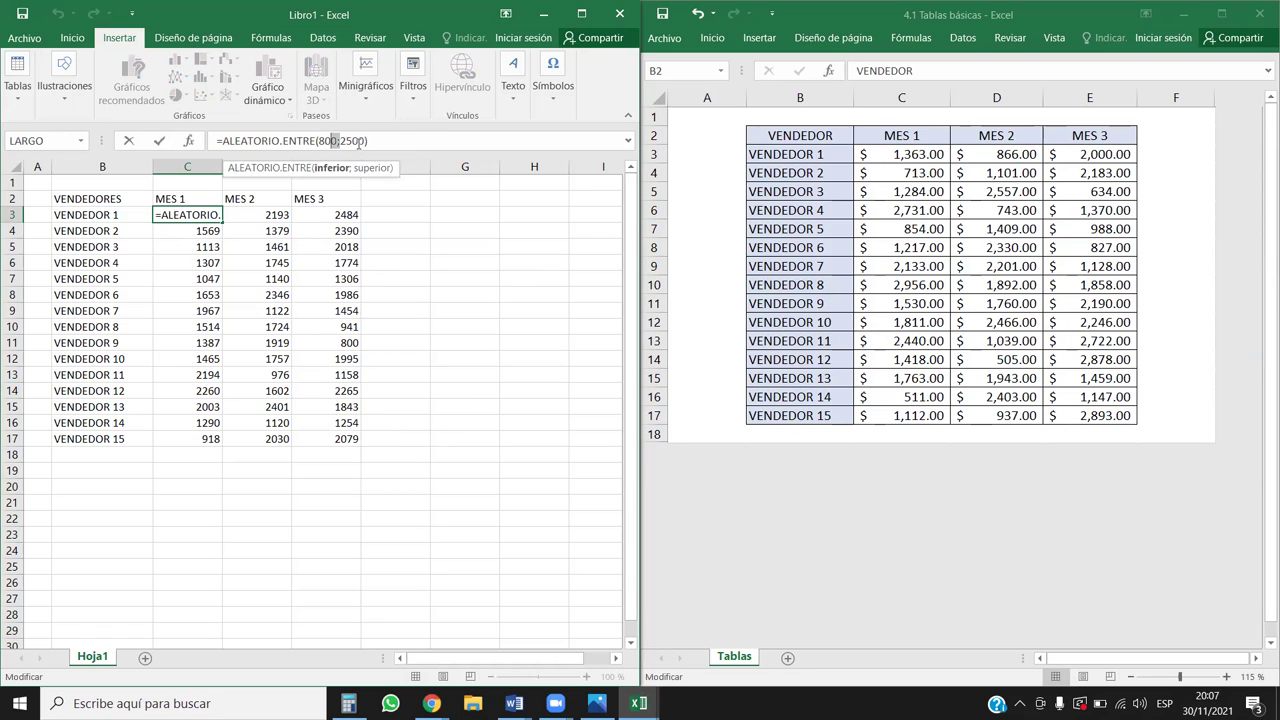
click(226, 250)
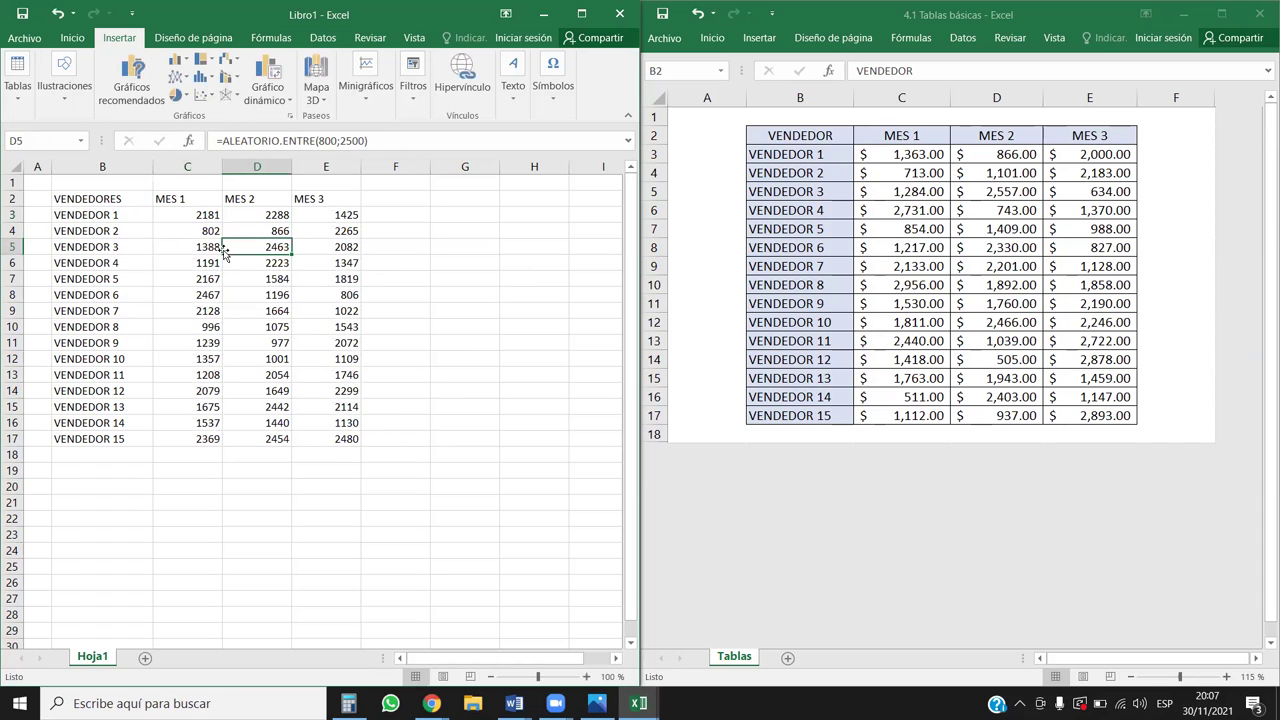
click(214, 213)
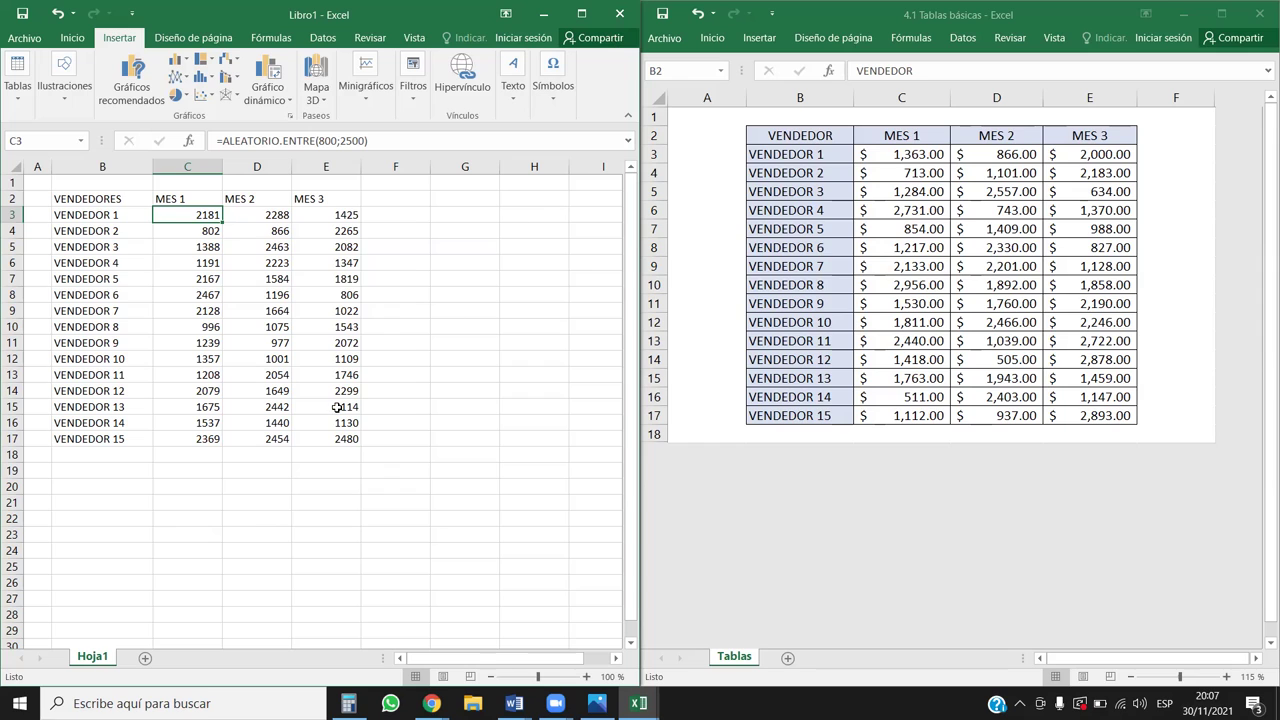
- Switch to Windows Settings and open the administrative language configuration from the Idioma settings under Hora e idioma
click(20, 703)
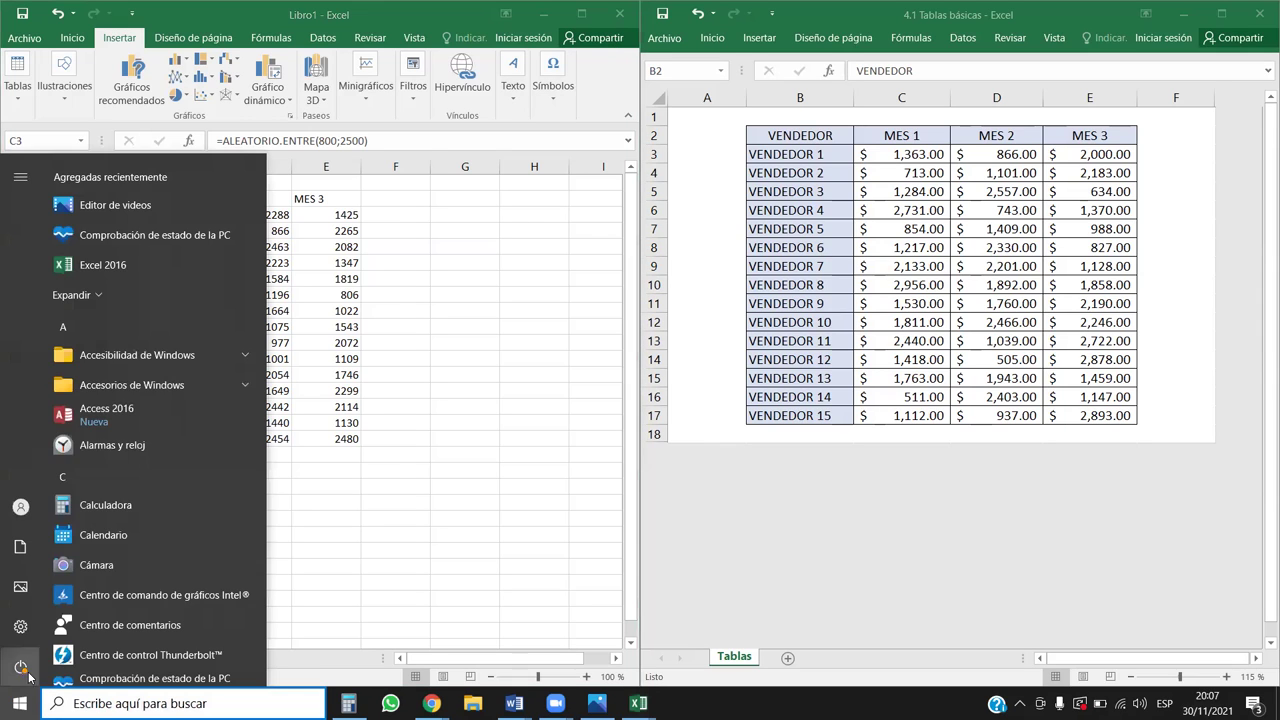
click(24, 630)
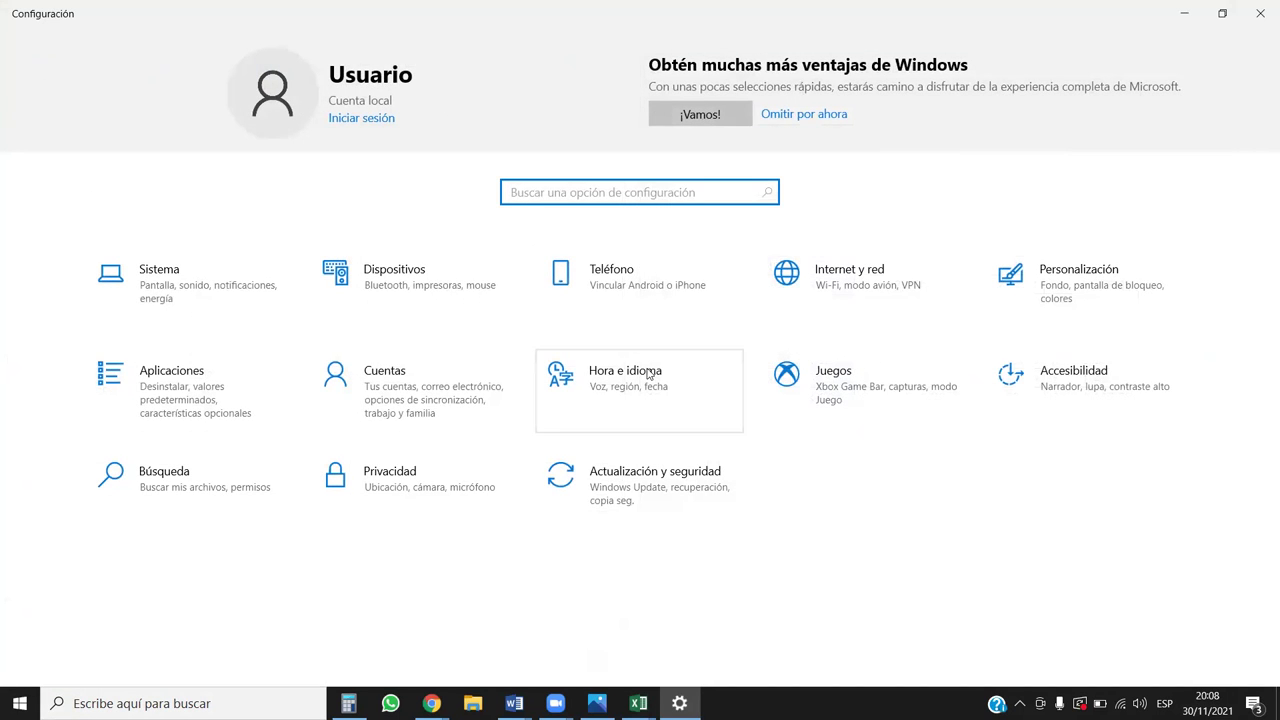
click(611, 379)
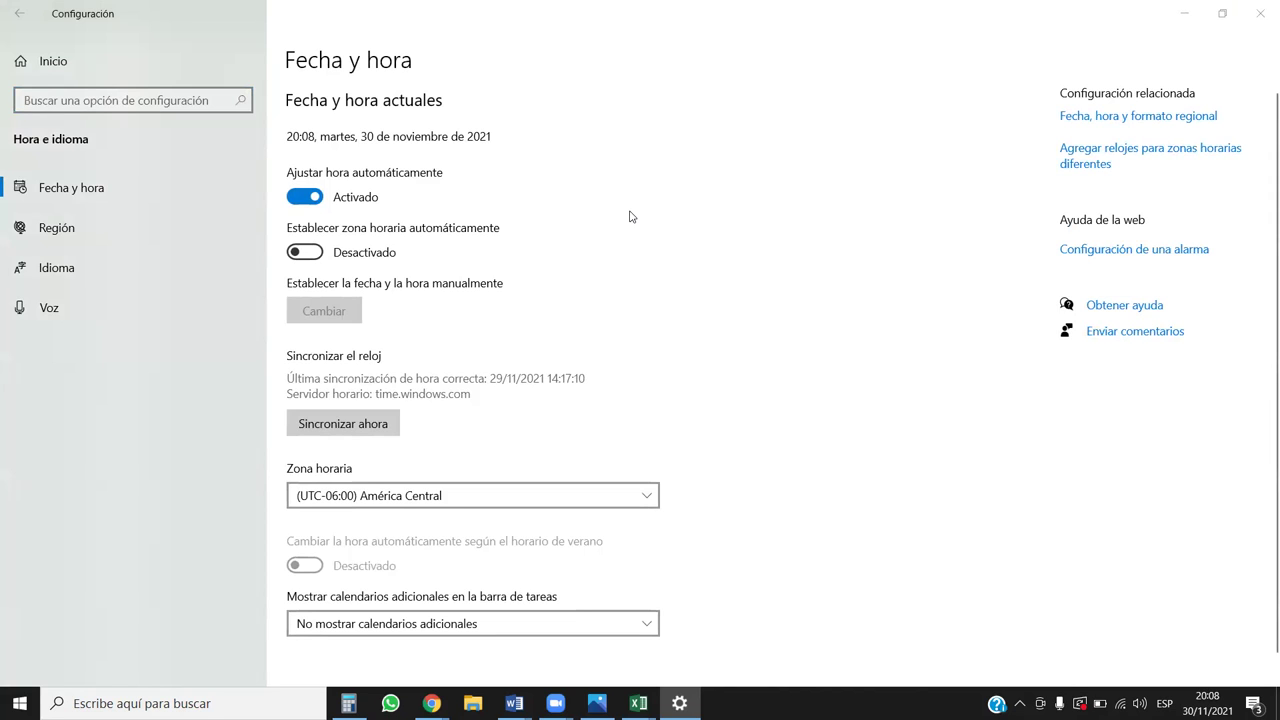
click(54, 275)
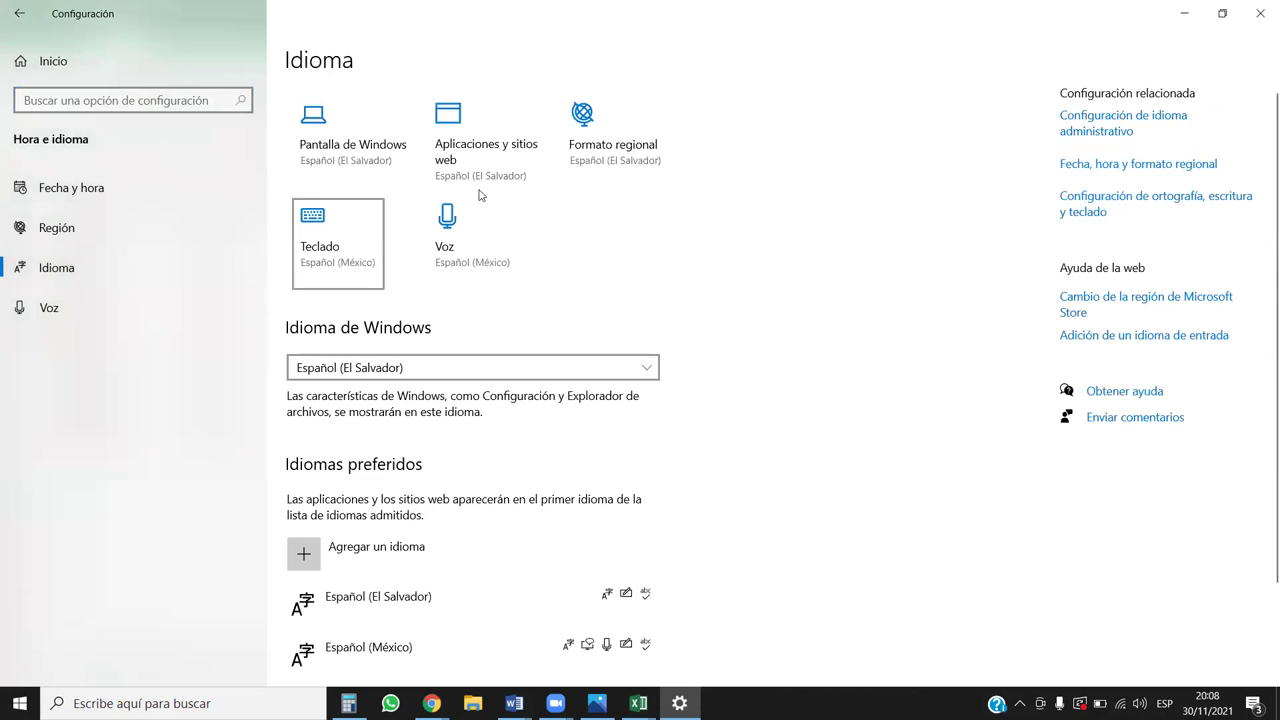
click(1097, 137)
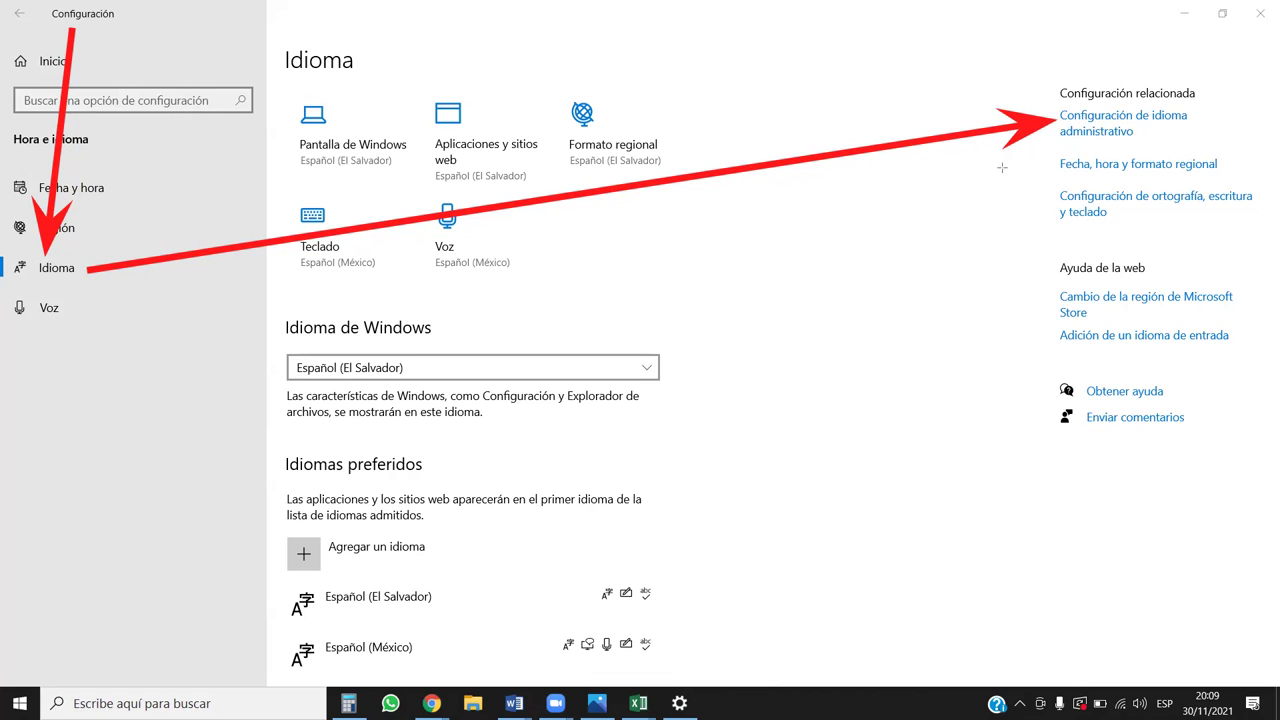
click(1134, 129)
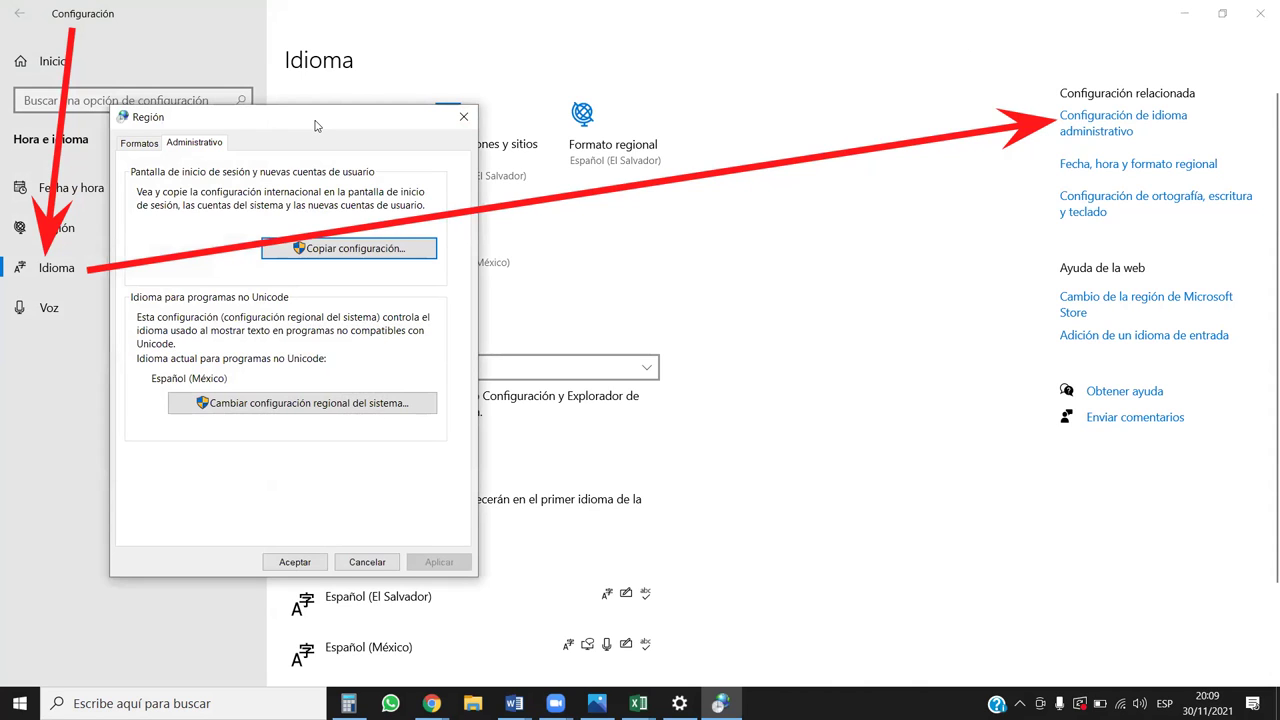
- Open the additional configuration for the Región formats and place the Personalizar formato dialog beside the Región dialog
drag(315, 125, 1060, 210)
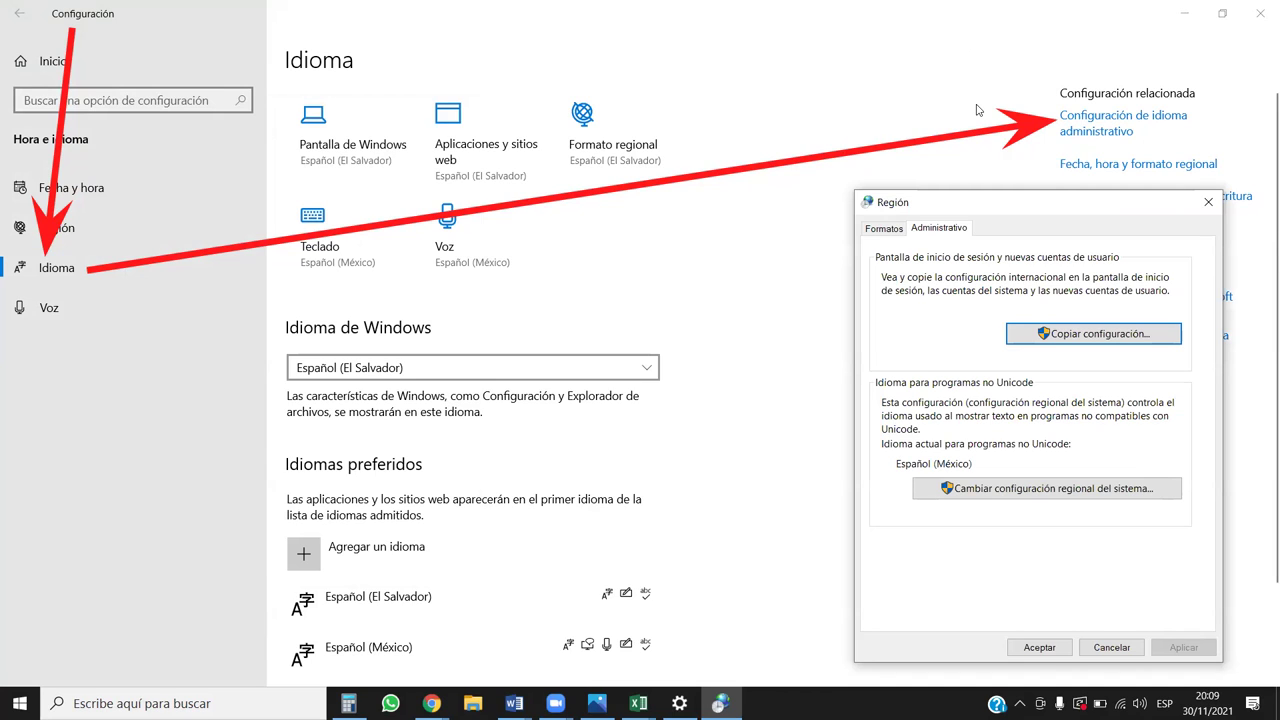
mouse_move(1060, 145)
mouse_down()
mouse_move(950, 208)
mouse_move(853, 220)
mouse_up()
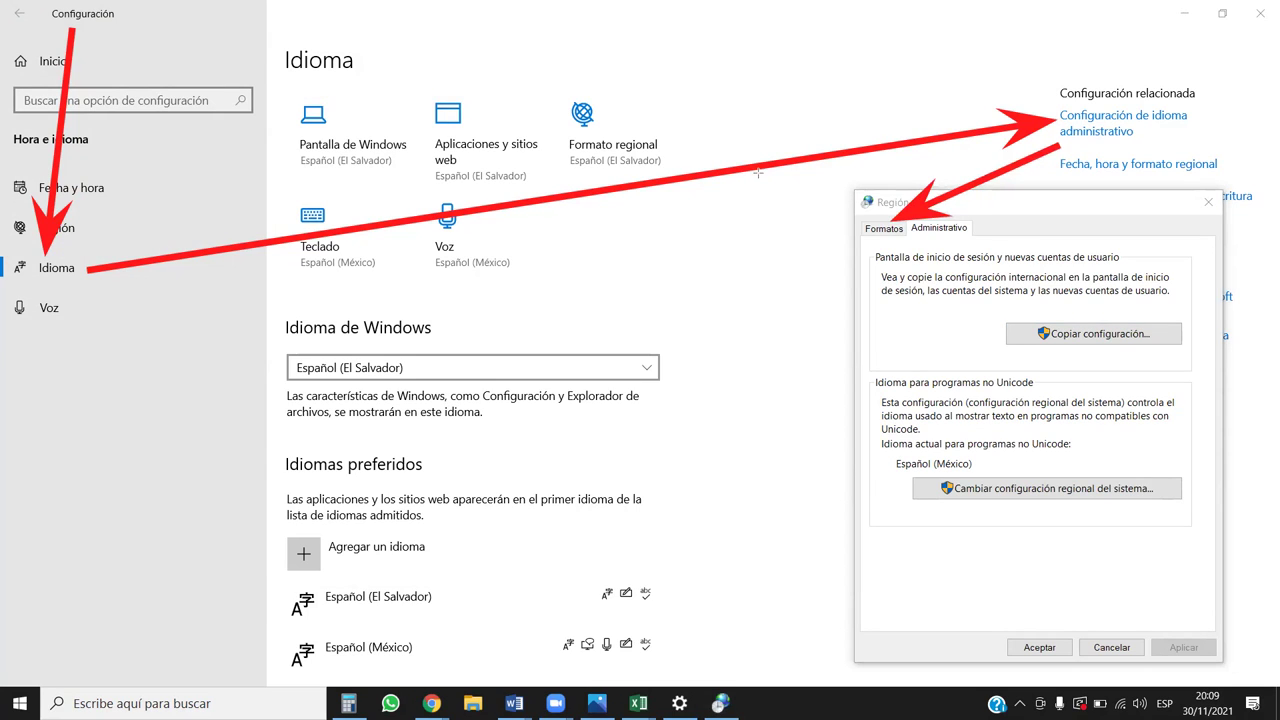
click(882, 228)
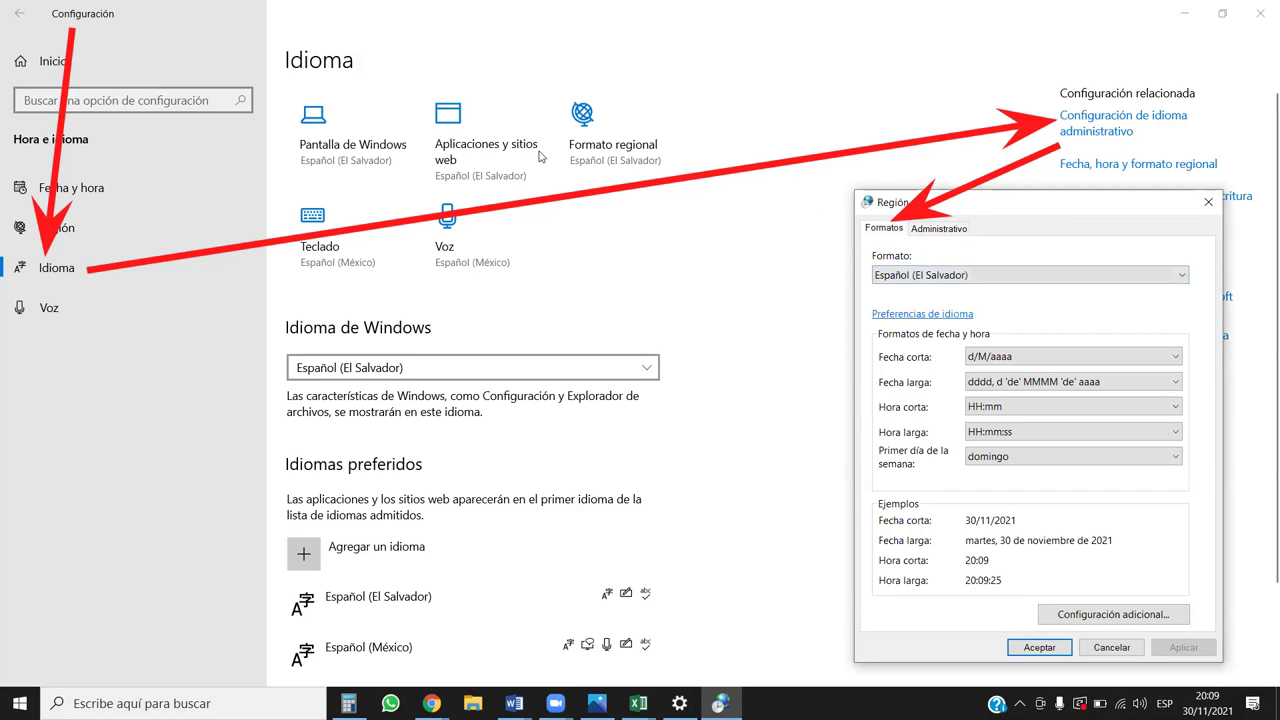
drag(900, 232, 1050, 472)
drag(1077, 513, 1108, 598)
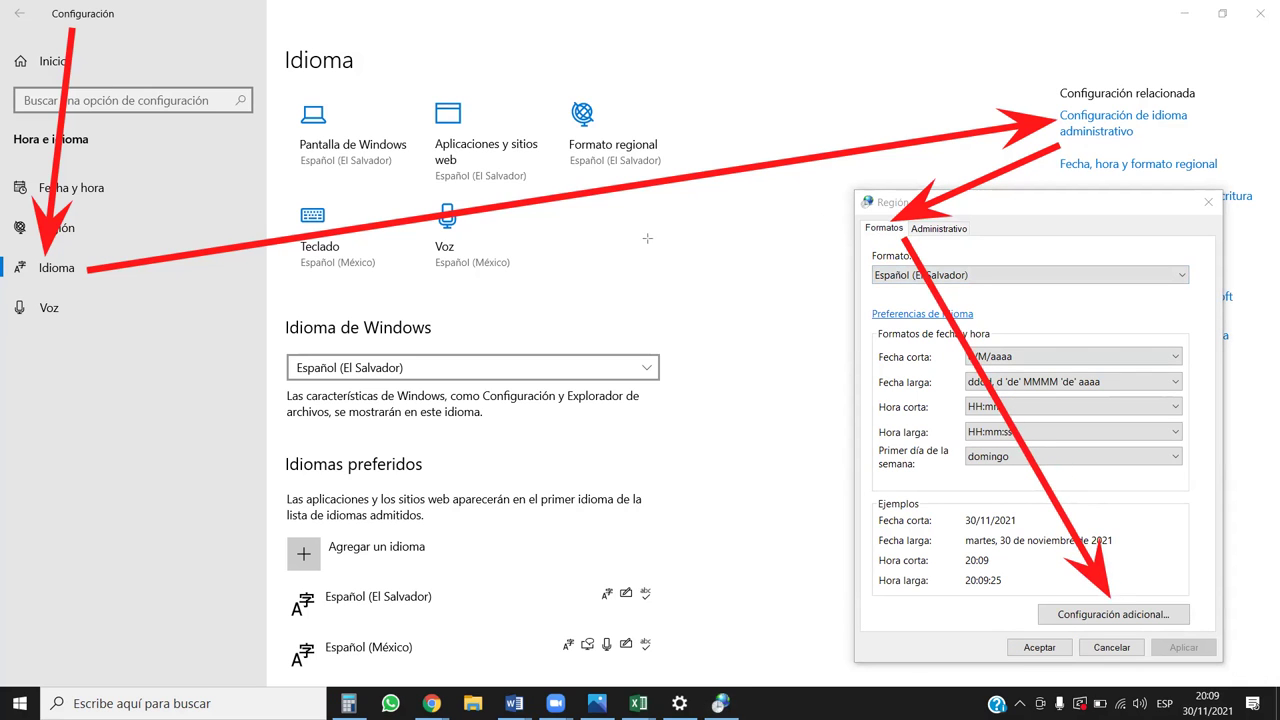
click(1116, 615)
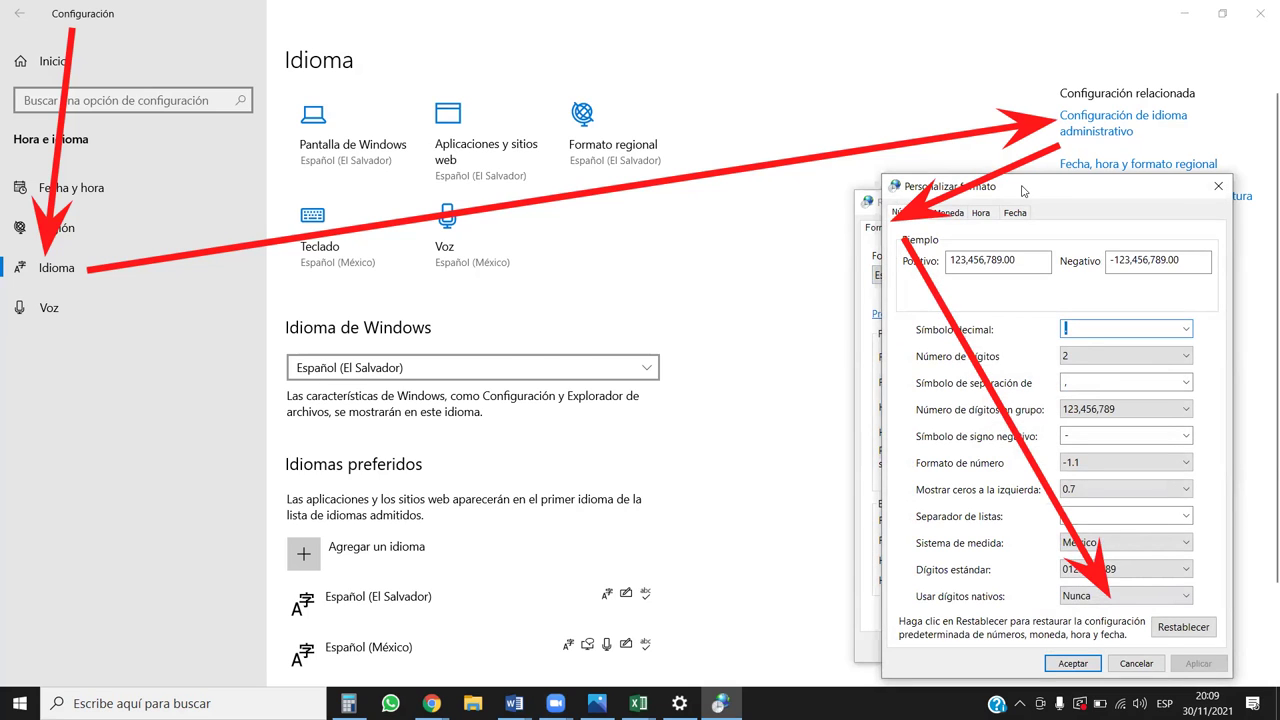
drag(1023, 191, 619, 219)
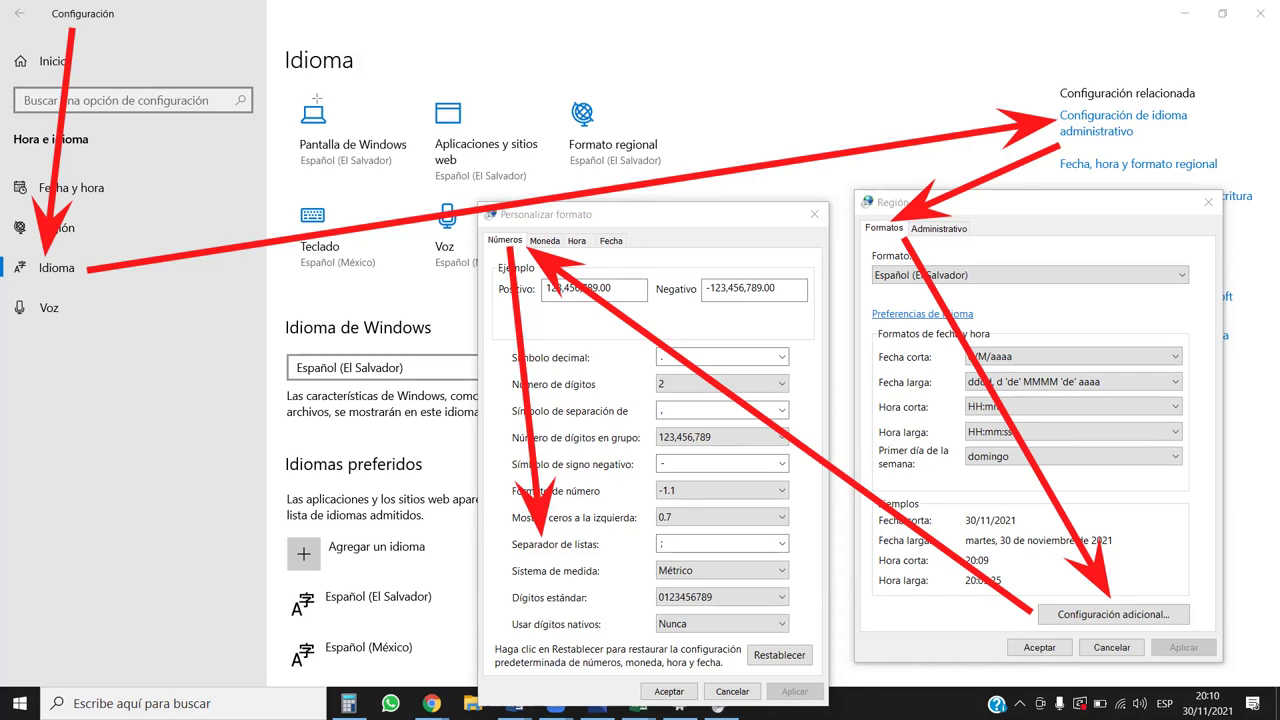
- Choose the semicolon as the list separator in the number format and move the Personalizar formato dialog higher
click(784, 545)
click(668, 563)
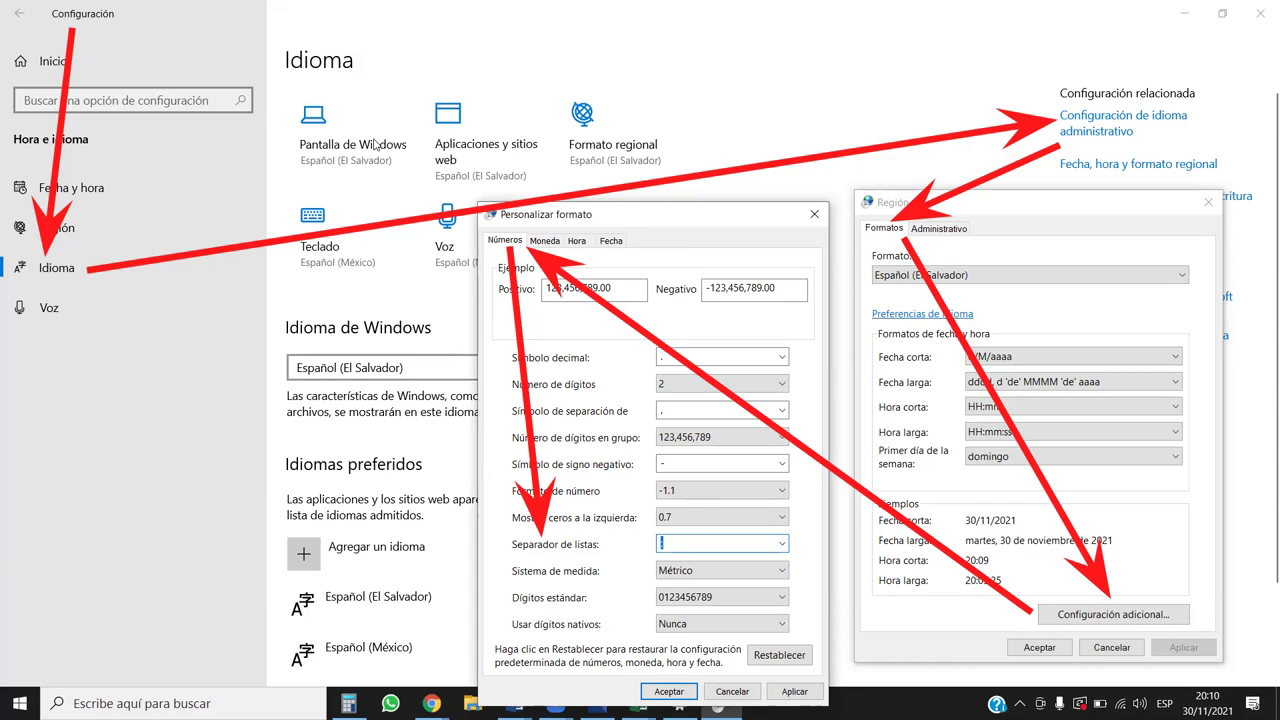
mouse_move(538, 556)
mouse_down()
mouse_move(570, 620)
mouse_move(630, 686)
mouse_up()
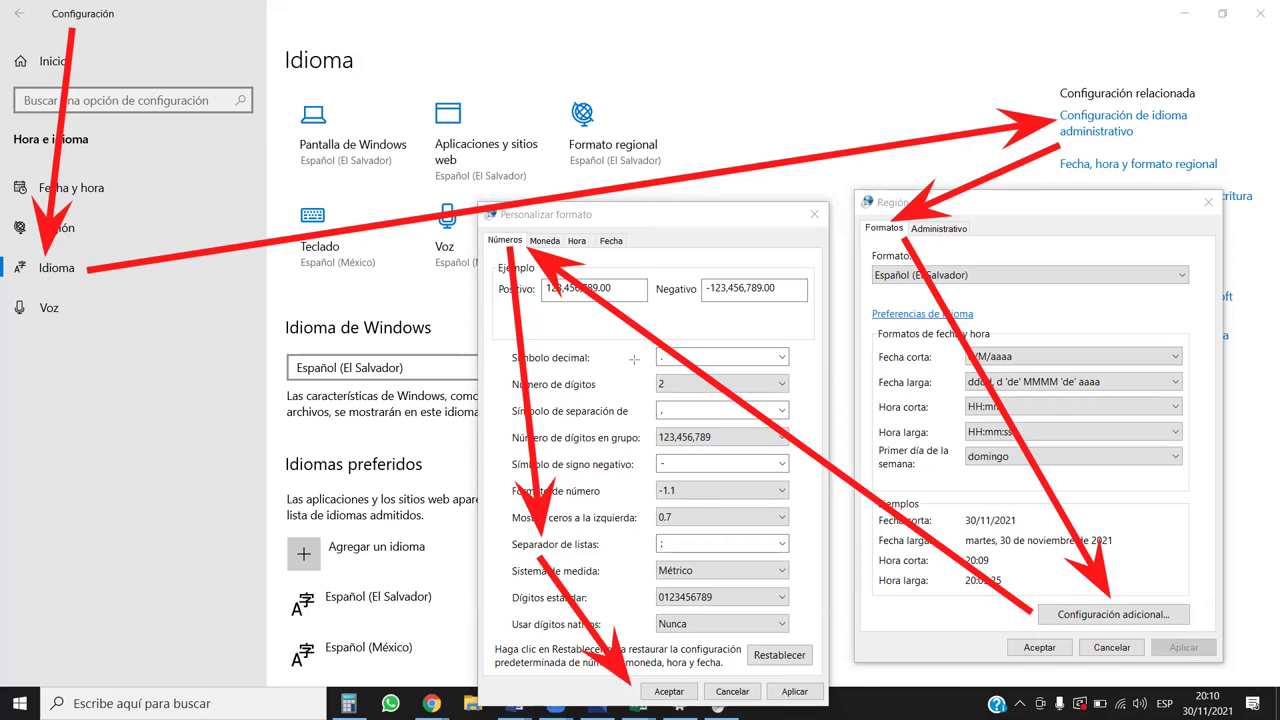
mouse_move(702, 687)
mouse_down()
mouse_move(1153, 646)
mouse_move(992, 654)
mouse_up()
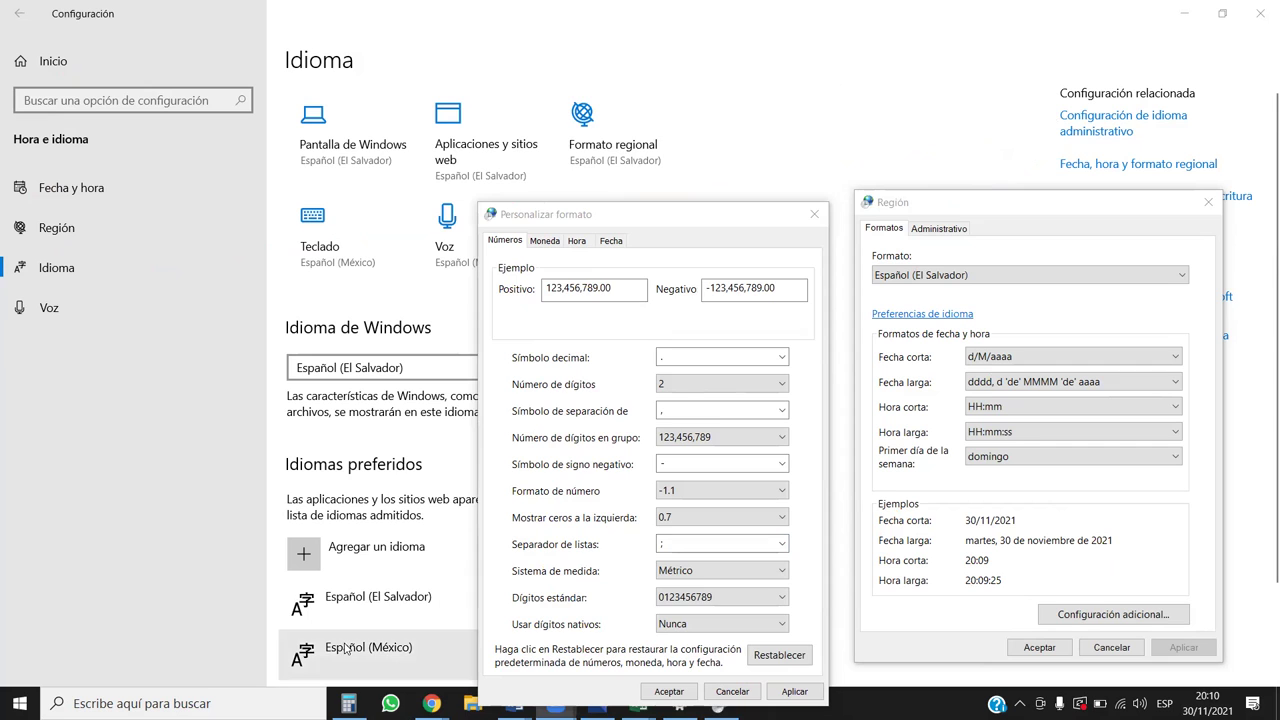
click(638, 216)
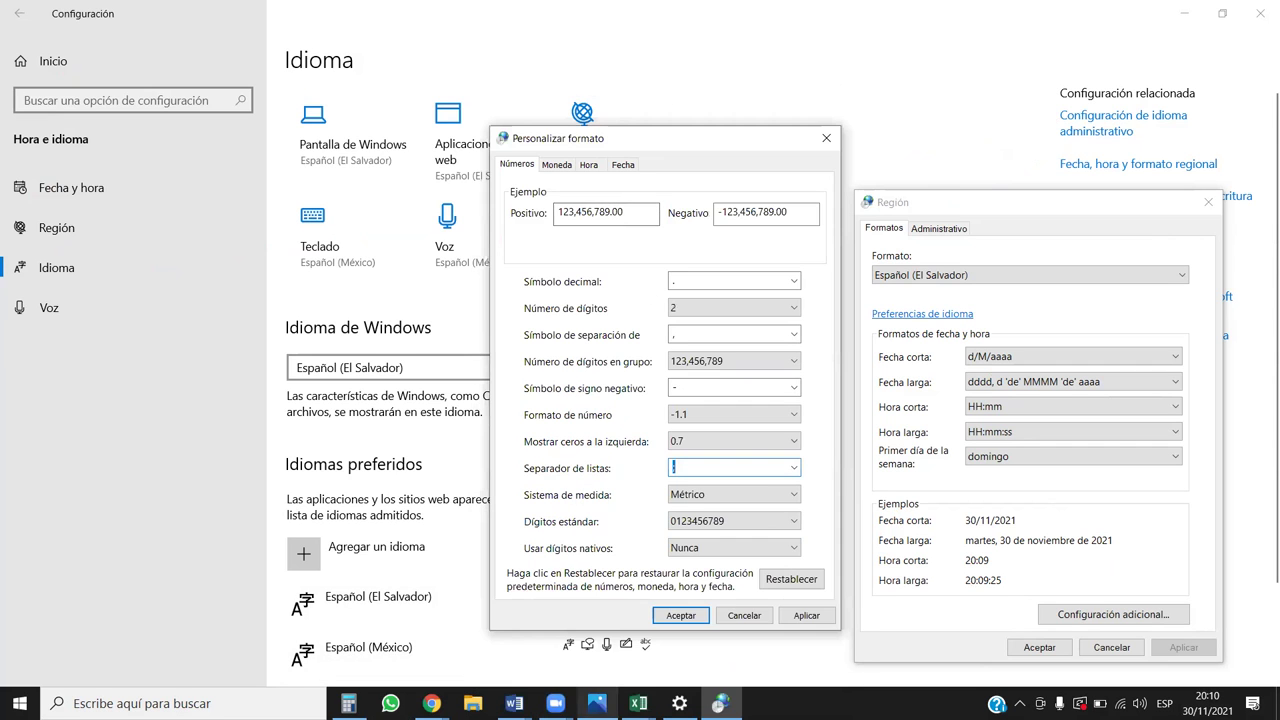
drag(638, 216, 650, 140)
- Switch to the Libro1 workbook in Excel and check the argument separator in cell C3's formula
mouse_move(638, 703)
click(688, 622)
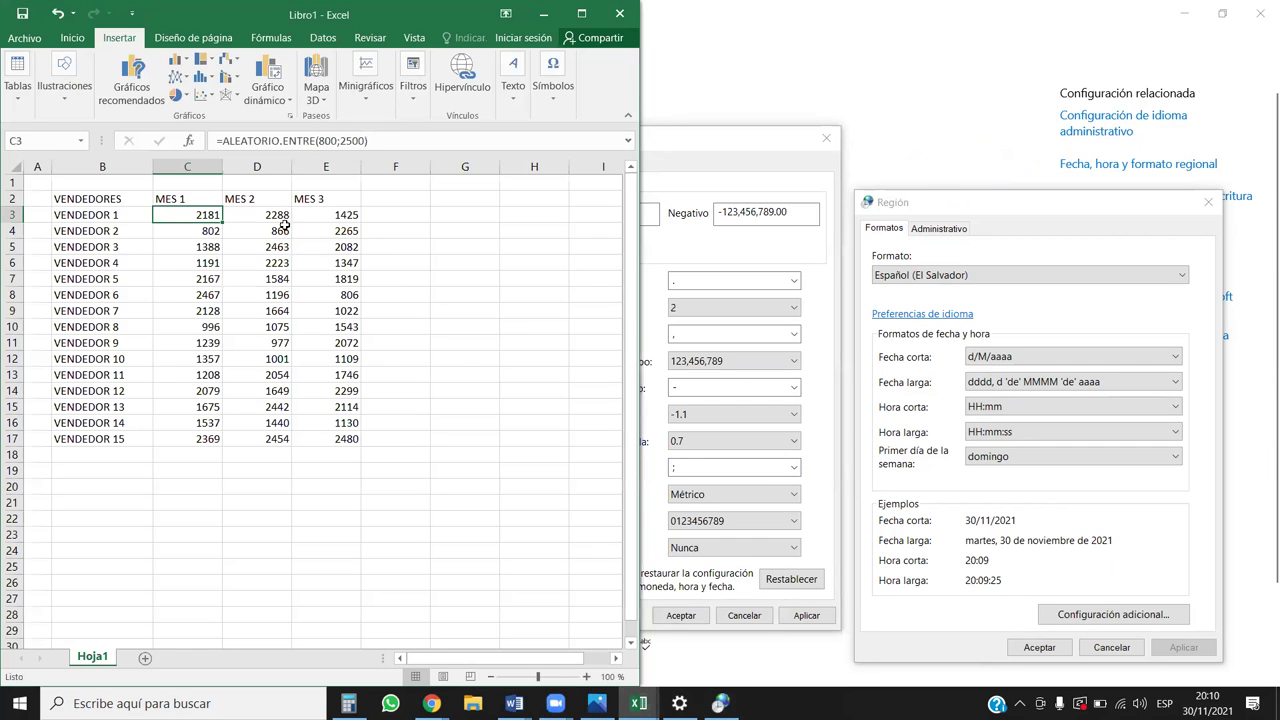
double_click(341, 140)
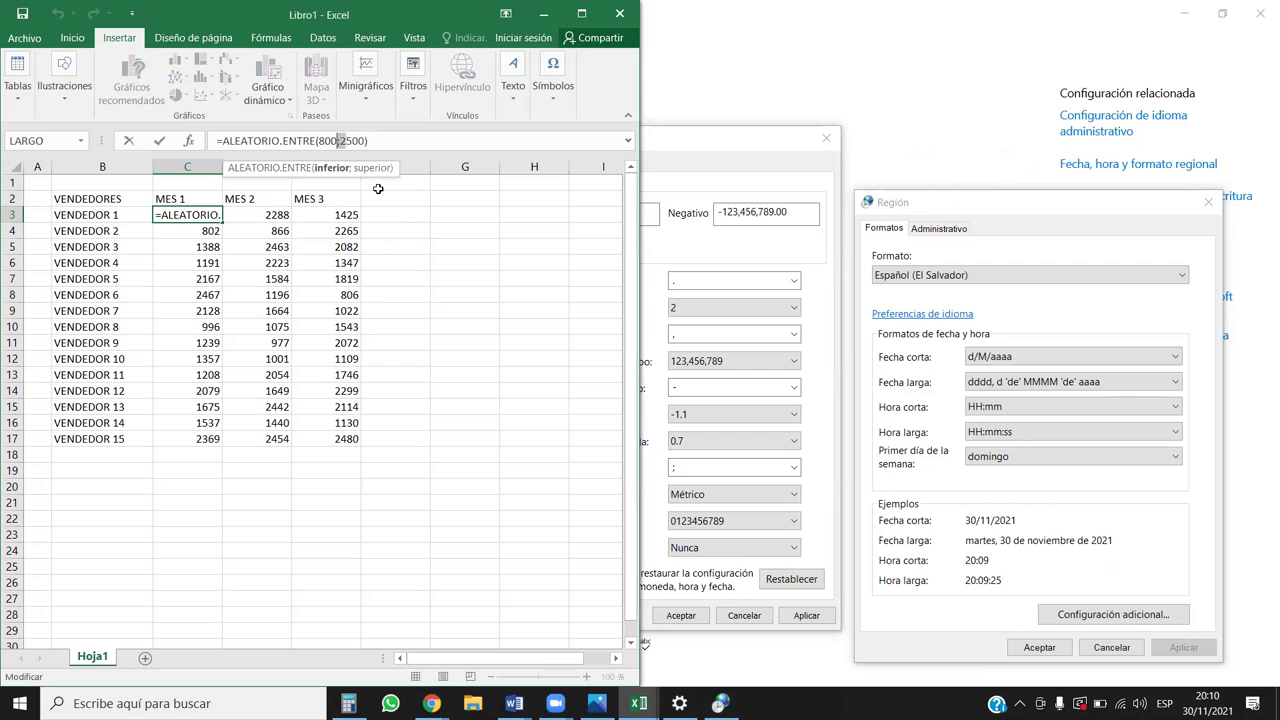
click(410, 140)
key(Return)
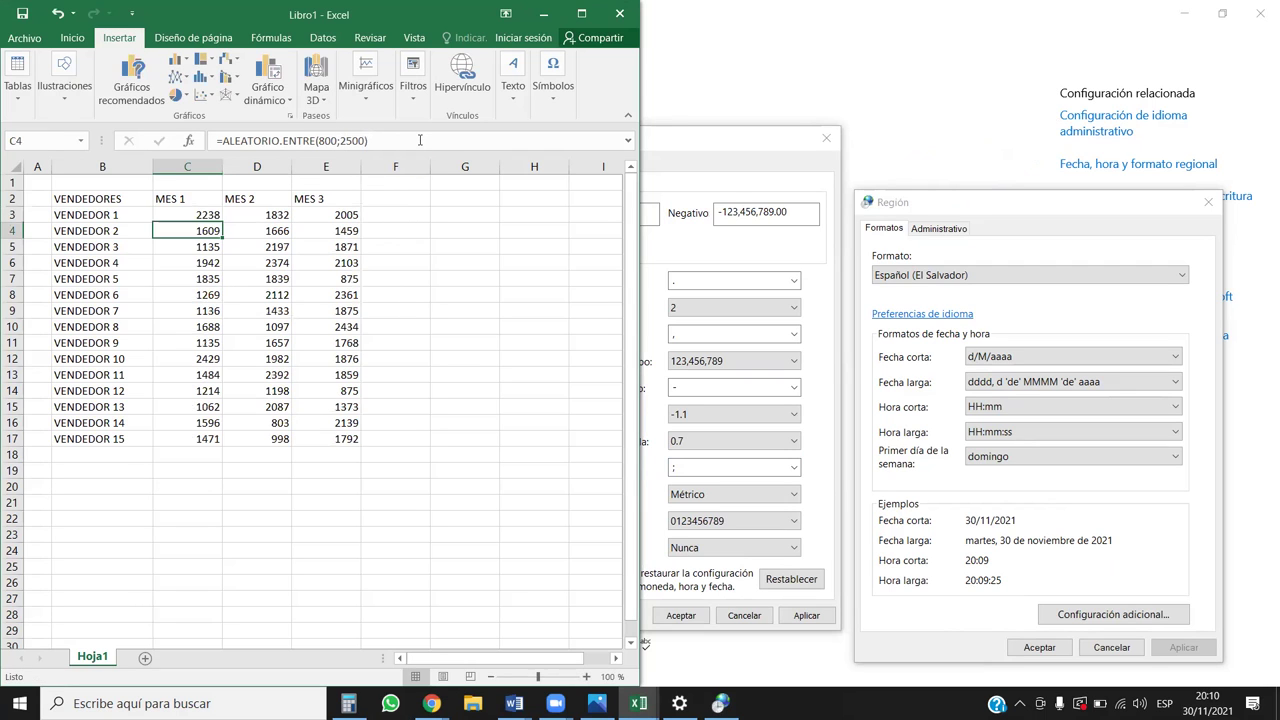
- Set the Windows list separator to a comma, then apply and accept the number format and region changes
click(664, 186)
click(793, 468)
click(721, 487)
click(781, 615)
click(681, 615)
click(1180, 647)
click(1039, 647)
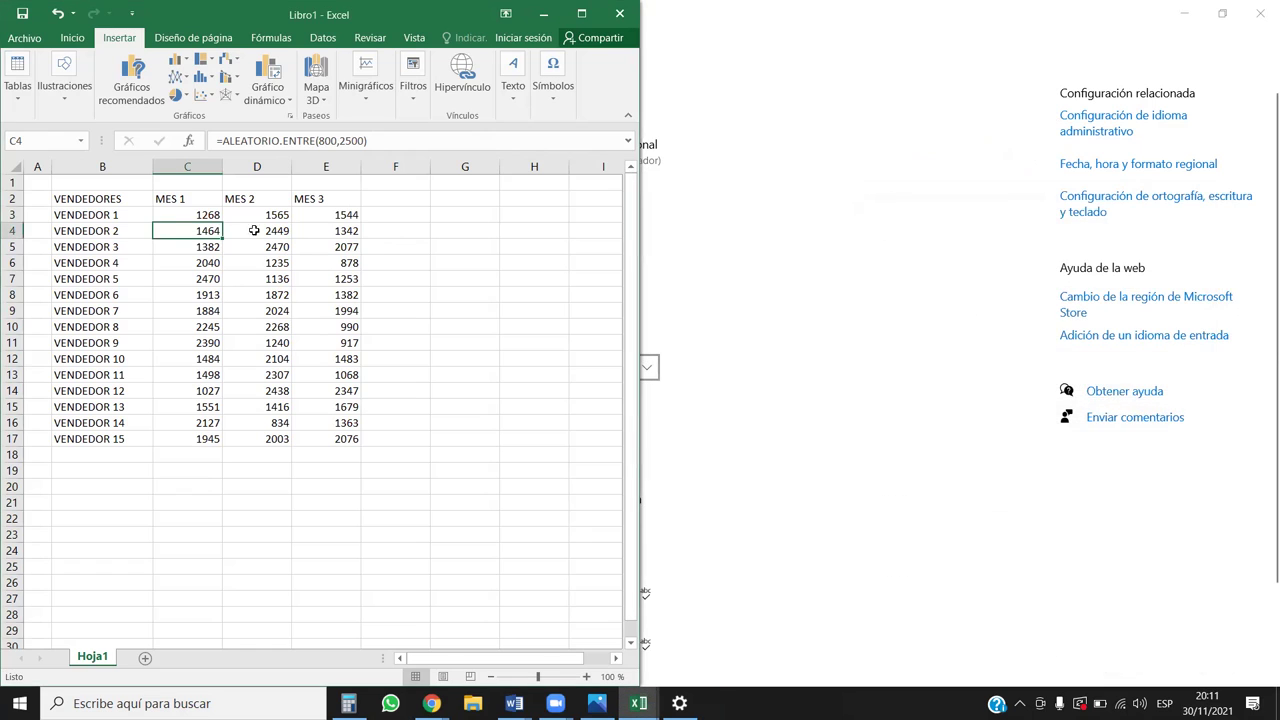
- Check which argument separator cell C4's ALEATORIO.ENTRE formula uses in the Libro1 workbook
click(339, 140)
key(End)
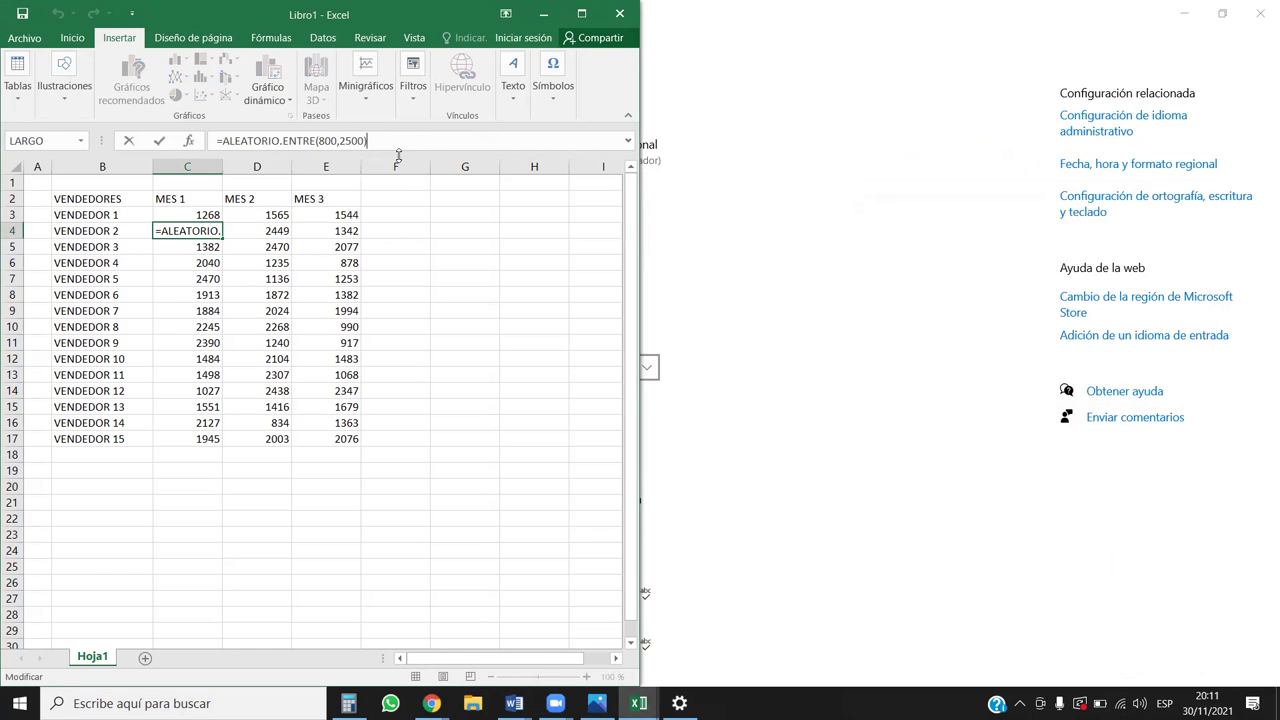
click(336, 140)
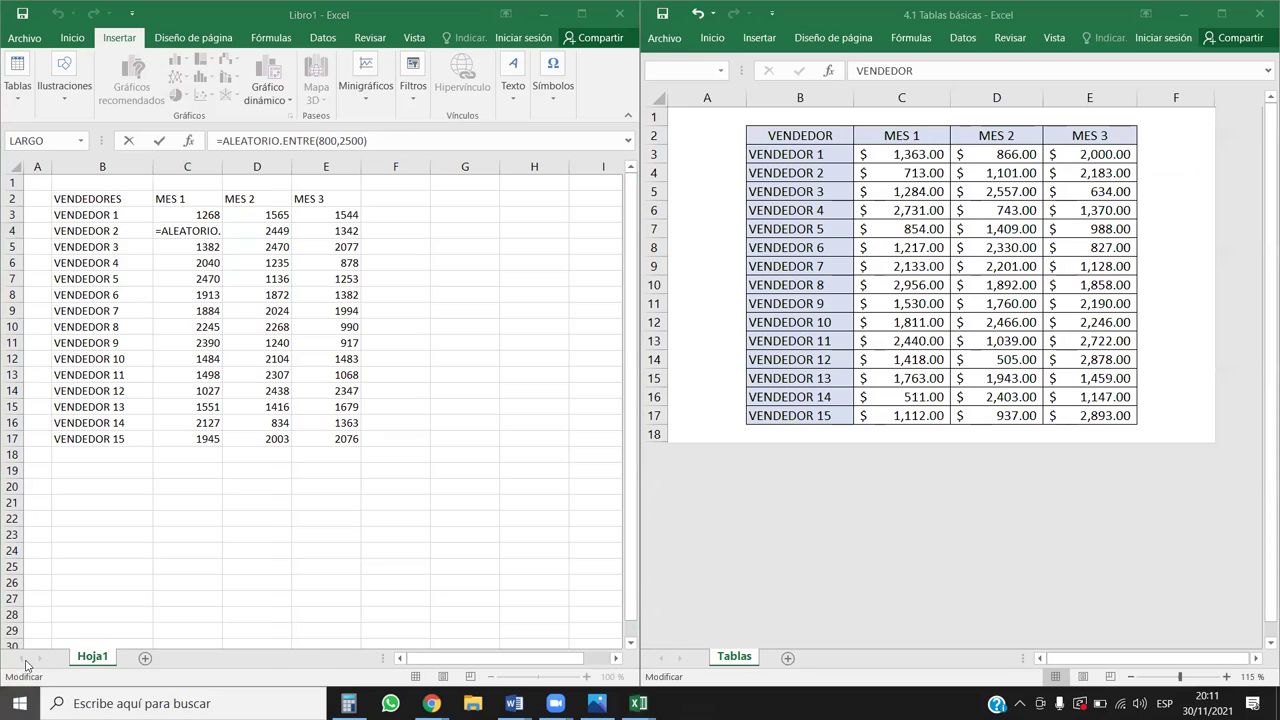
- Open the number format customization from the administrative language options in Windows' Hora e idioma settings
click(20, 703)
click(30, 625)
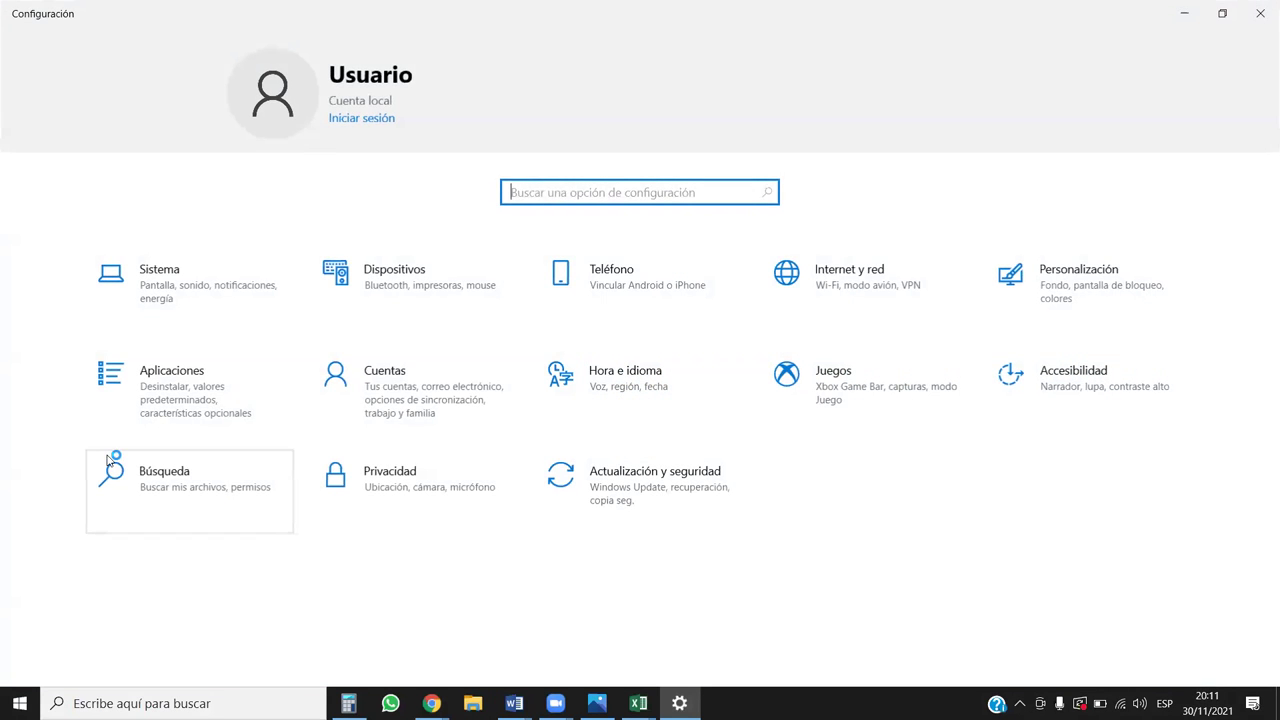
click(625, 388)
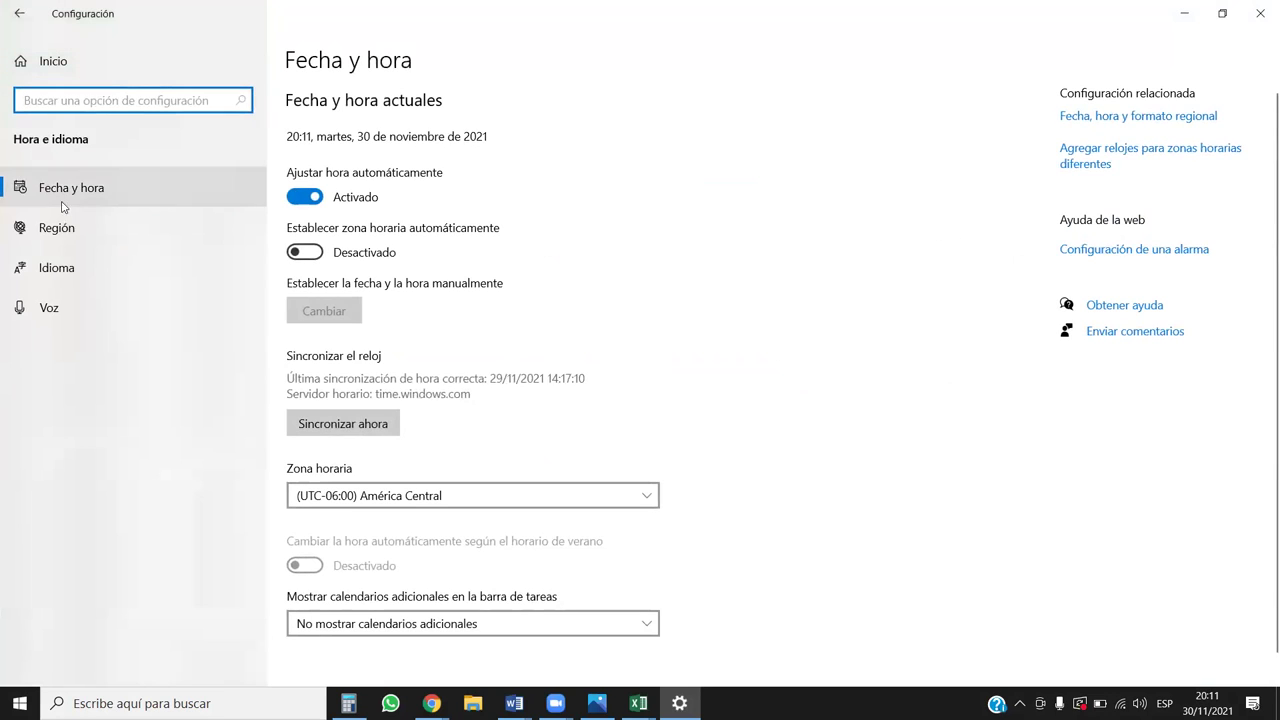
click(48, 269)
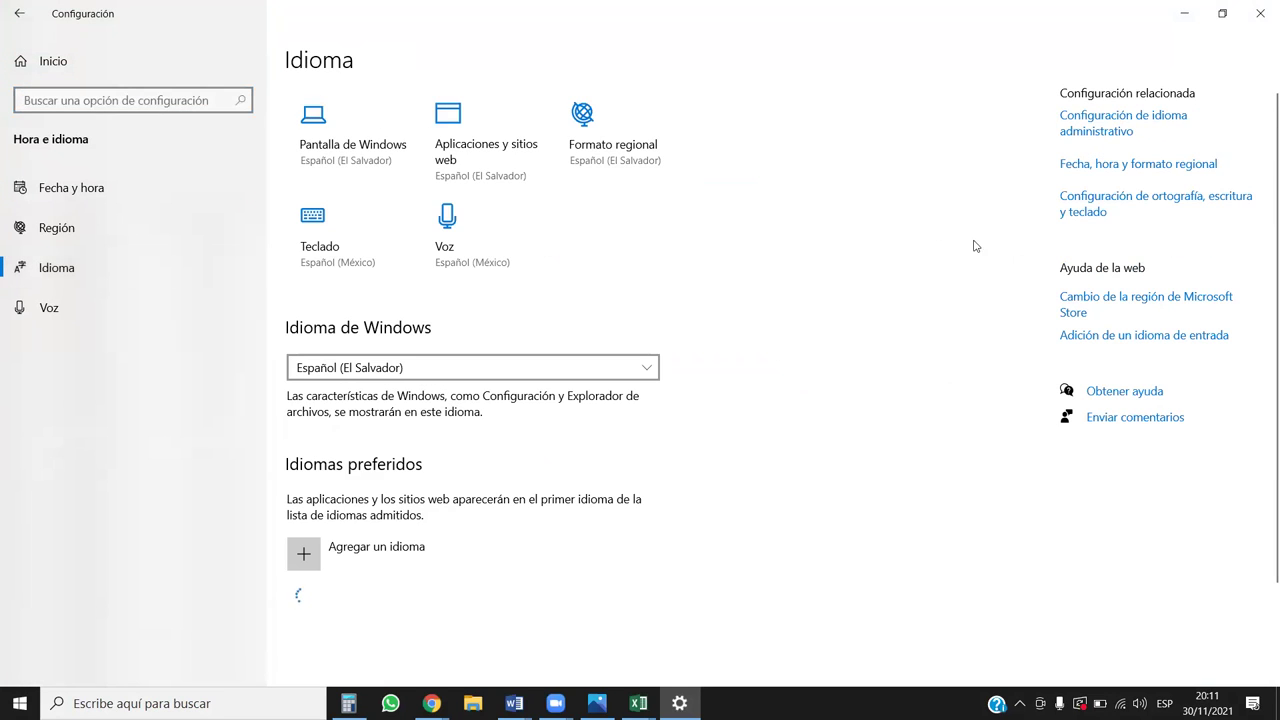
click(1092, 122)
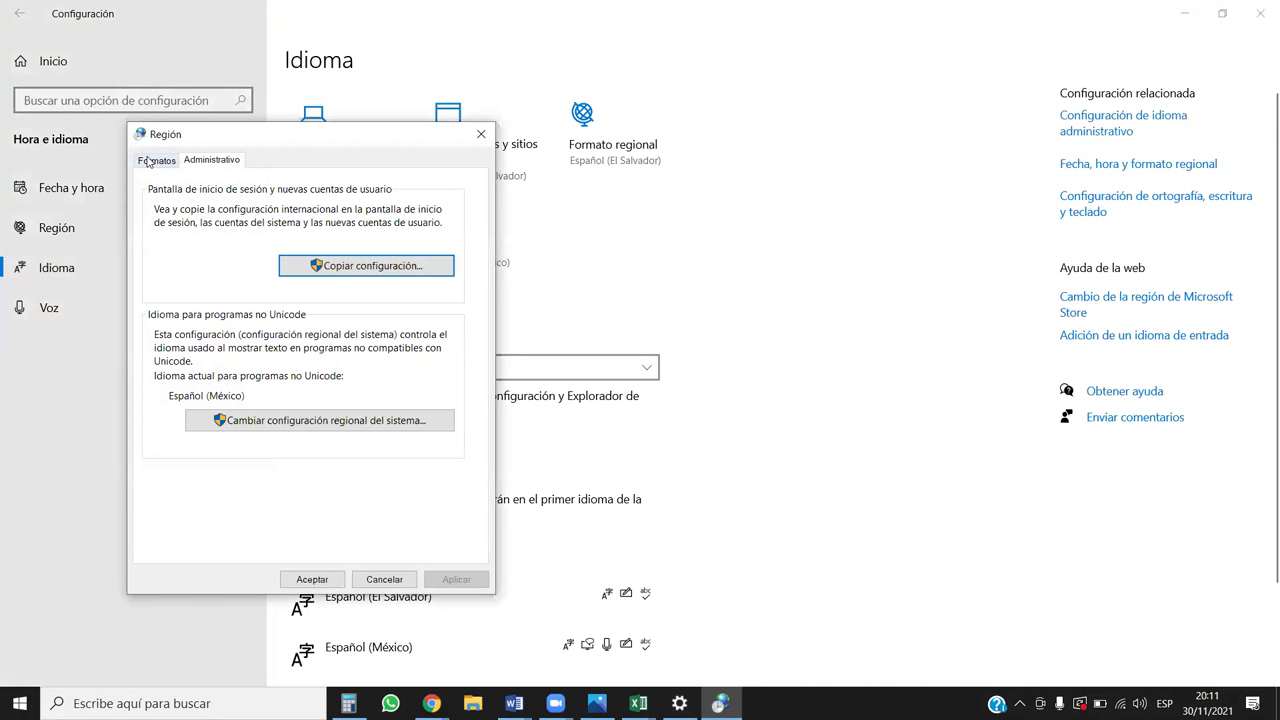
click(148, 162)
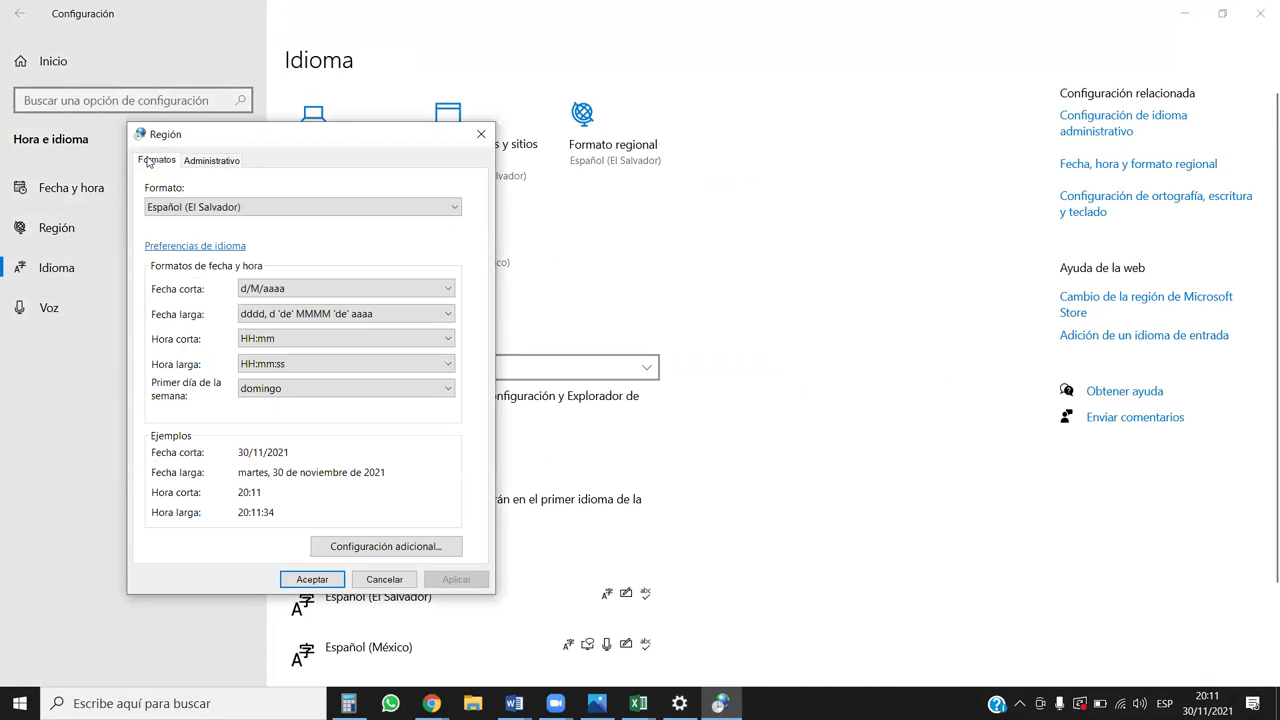
click(392, 547)
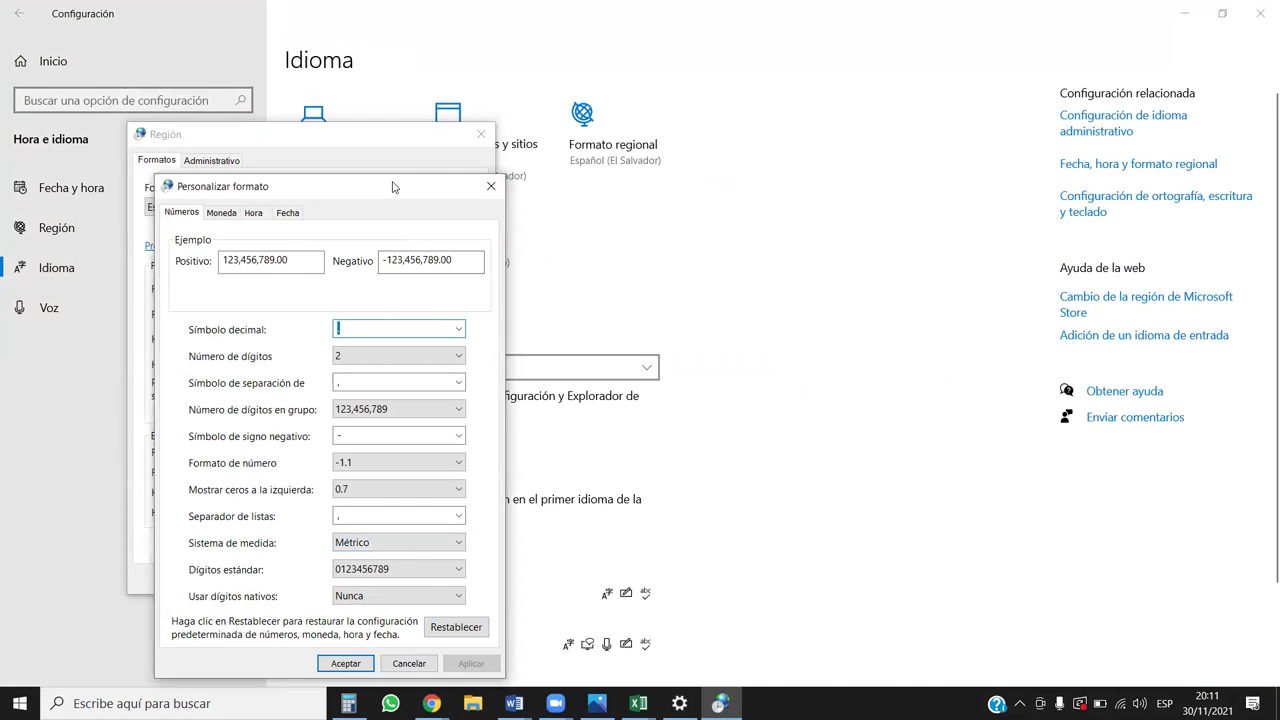
- Set the Windows list separator to a semicolon, accept the format and region changes, and close the Windows settings
drag(393, 187, 795, 95)
click(840, 425)
click(858, 430)
click(790, 456)
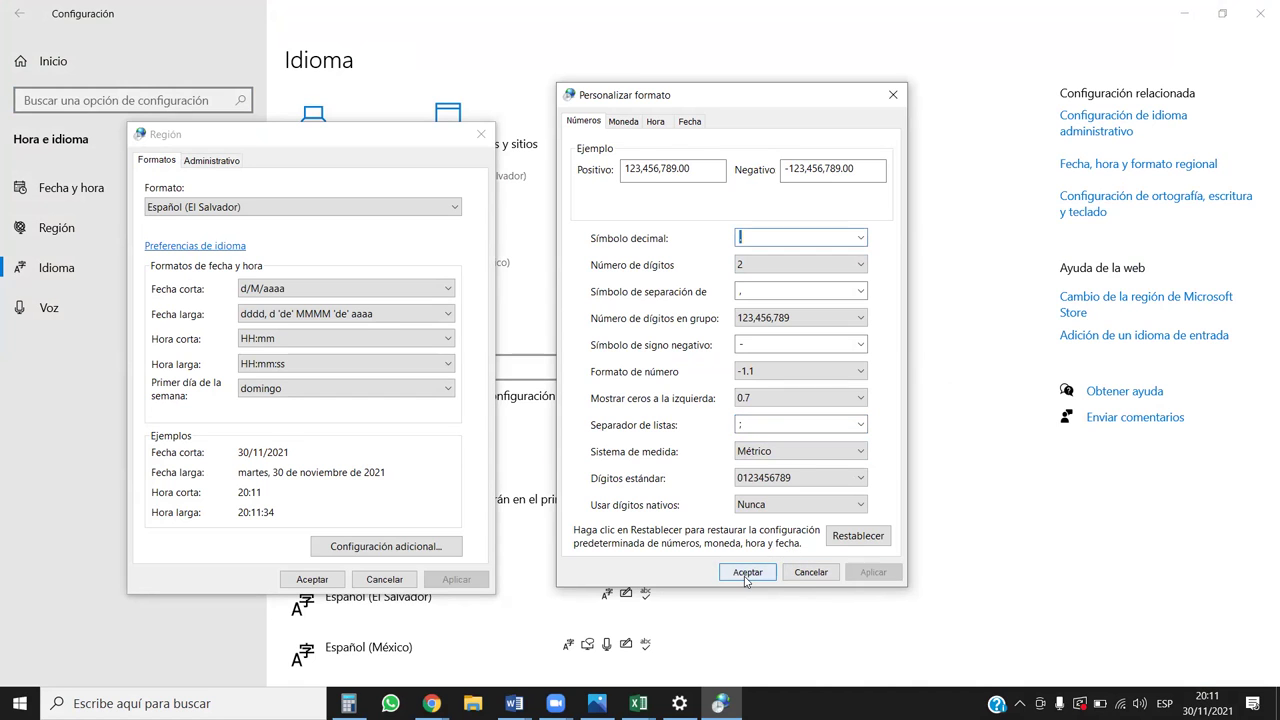
click(748, 572)
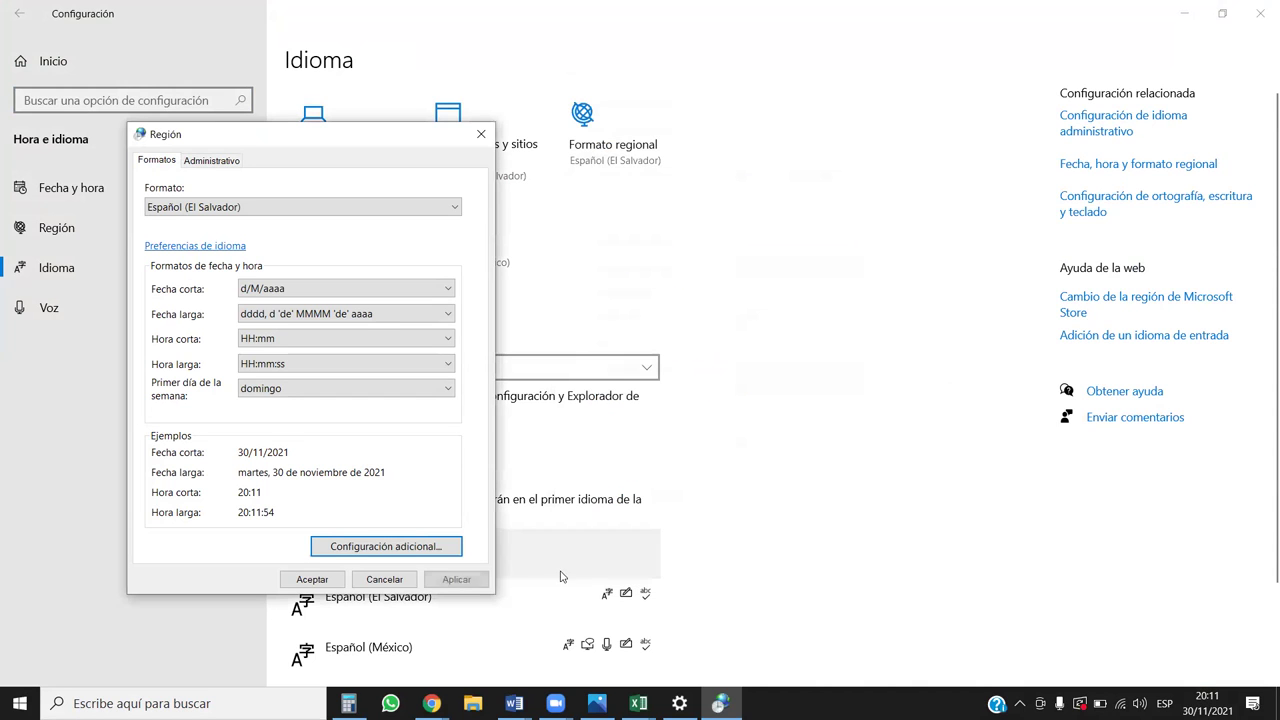
click(312, 579)
click(1262, 16)
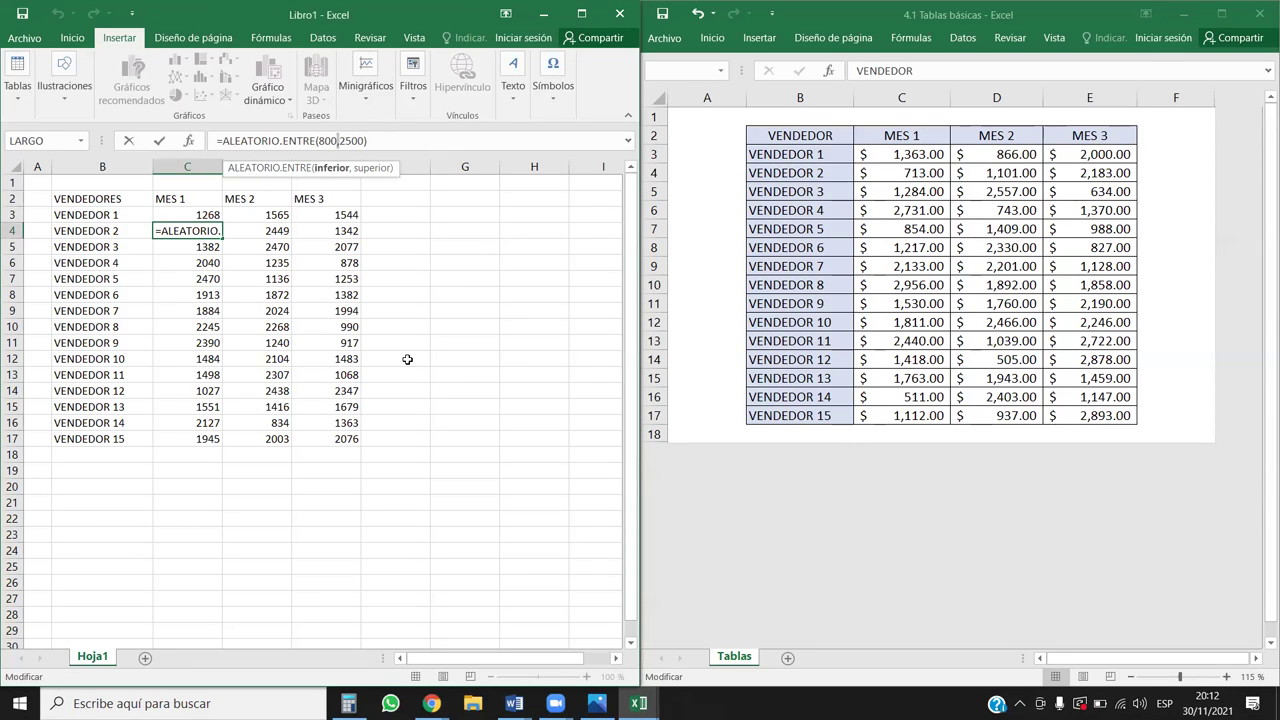
- Commit the formula being edited in C4 and check the argument separator in the formulas of E4 and D10
key(Return)
click(325, 231)
click(341, 140)
click(226, 471)
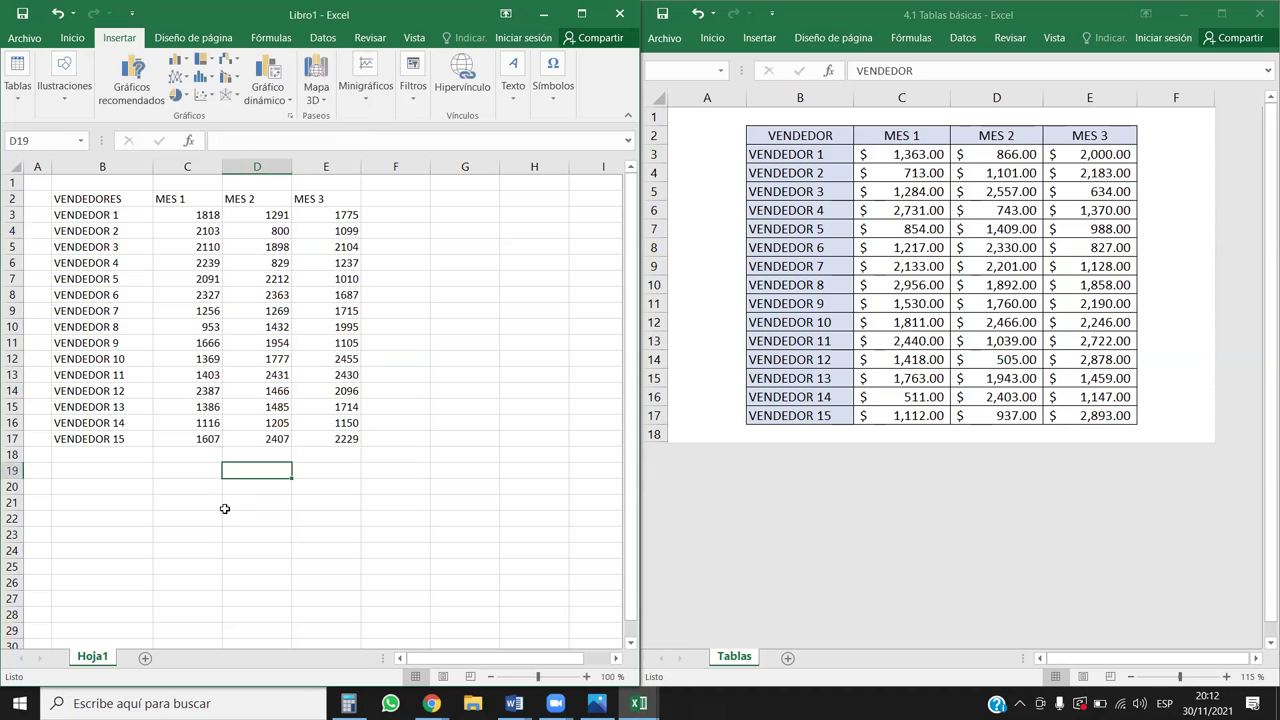
click(259, 320)
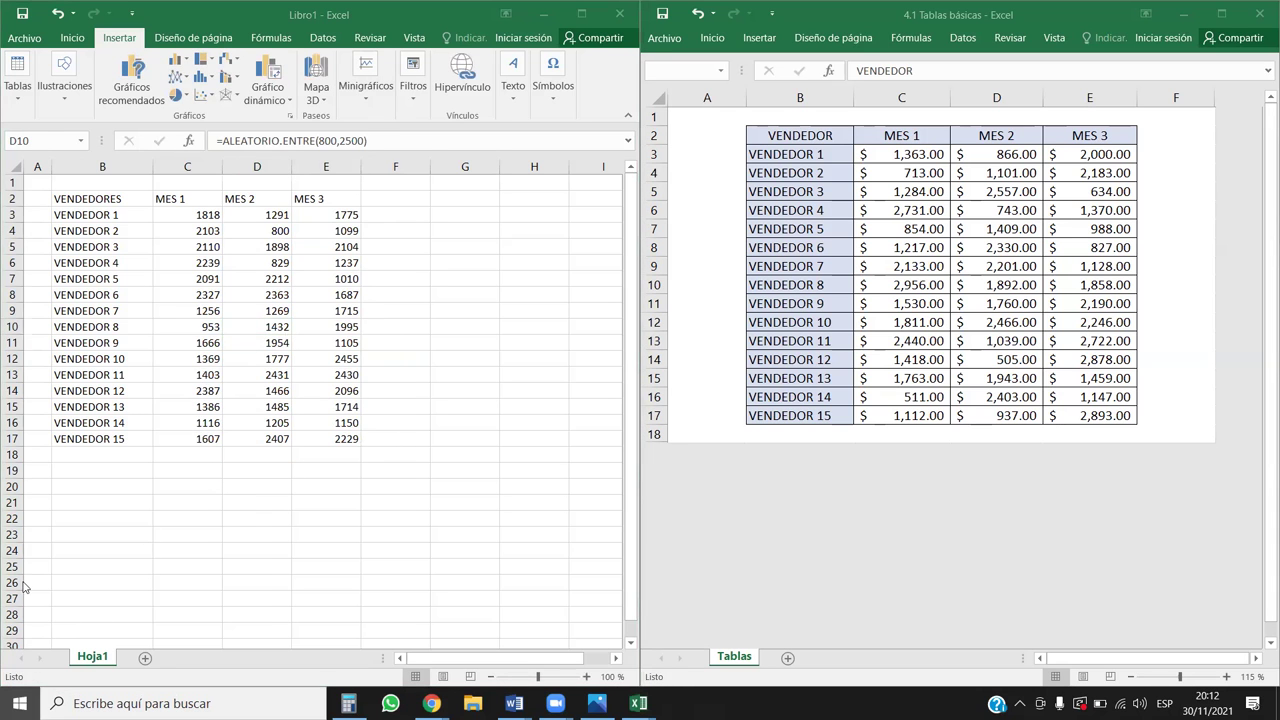
- Reopen Windows' number format customization to check the list separator, accept both dialogs, and close the settings
click(20, 703)
click(23, 623)
click(735, 382)
click(60, 266)
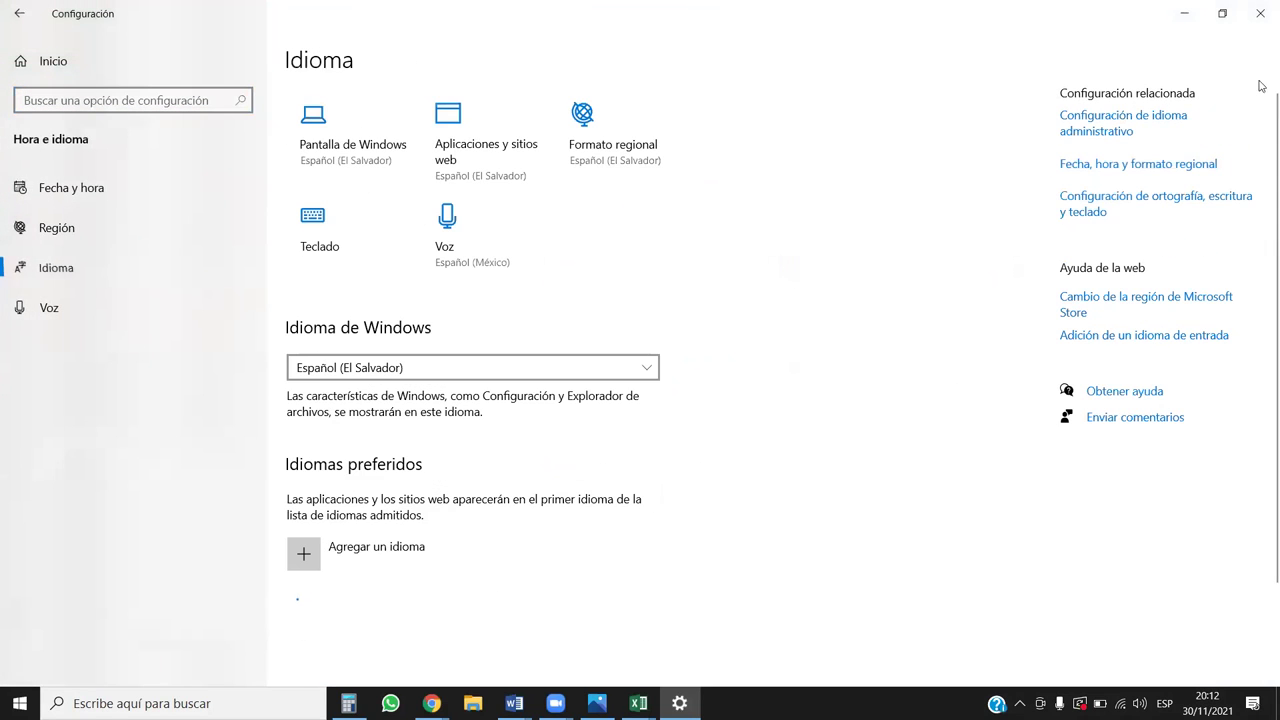
click(1133, 127)
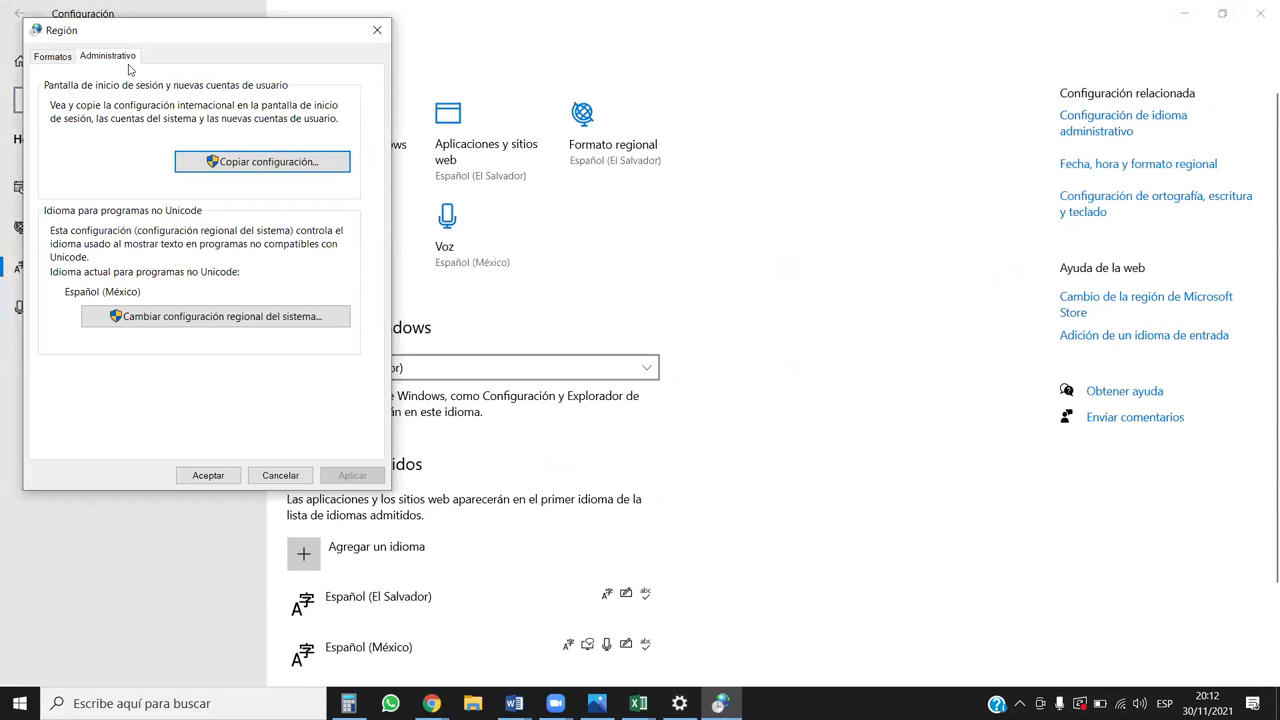
click(52, 57)
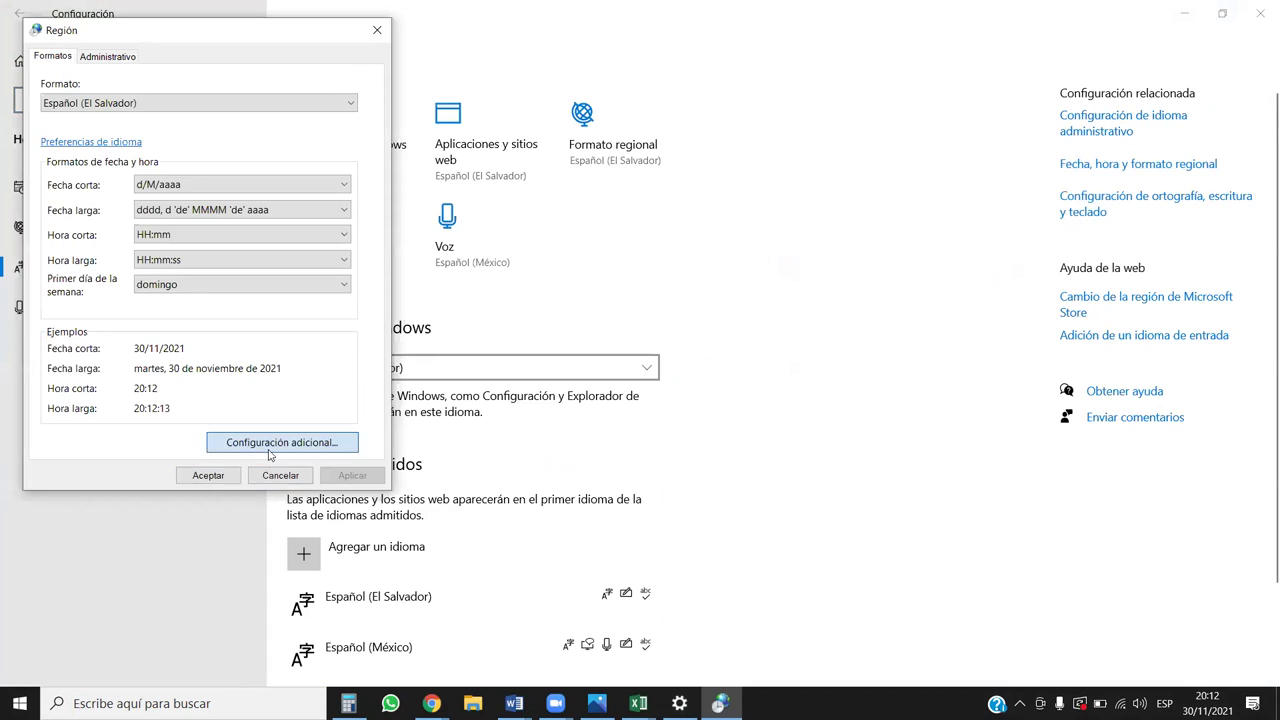
click(268, 450)
click(326, 418)
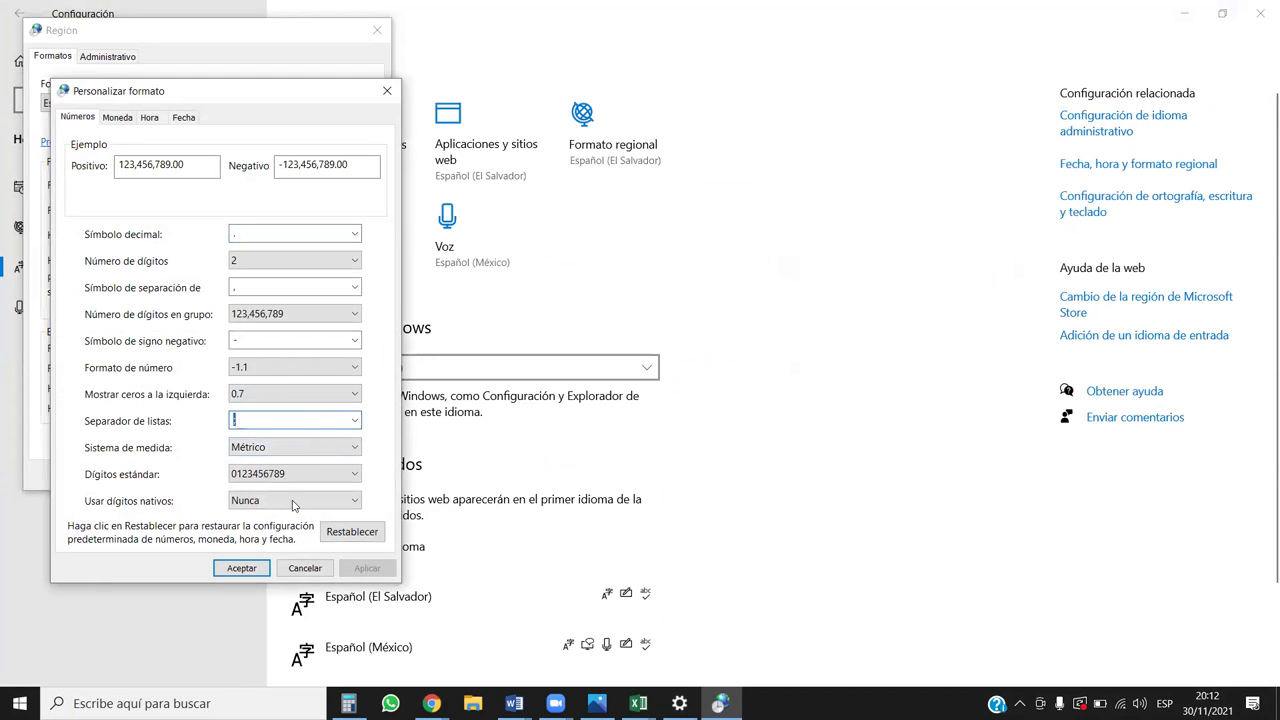
click(253, 574)
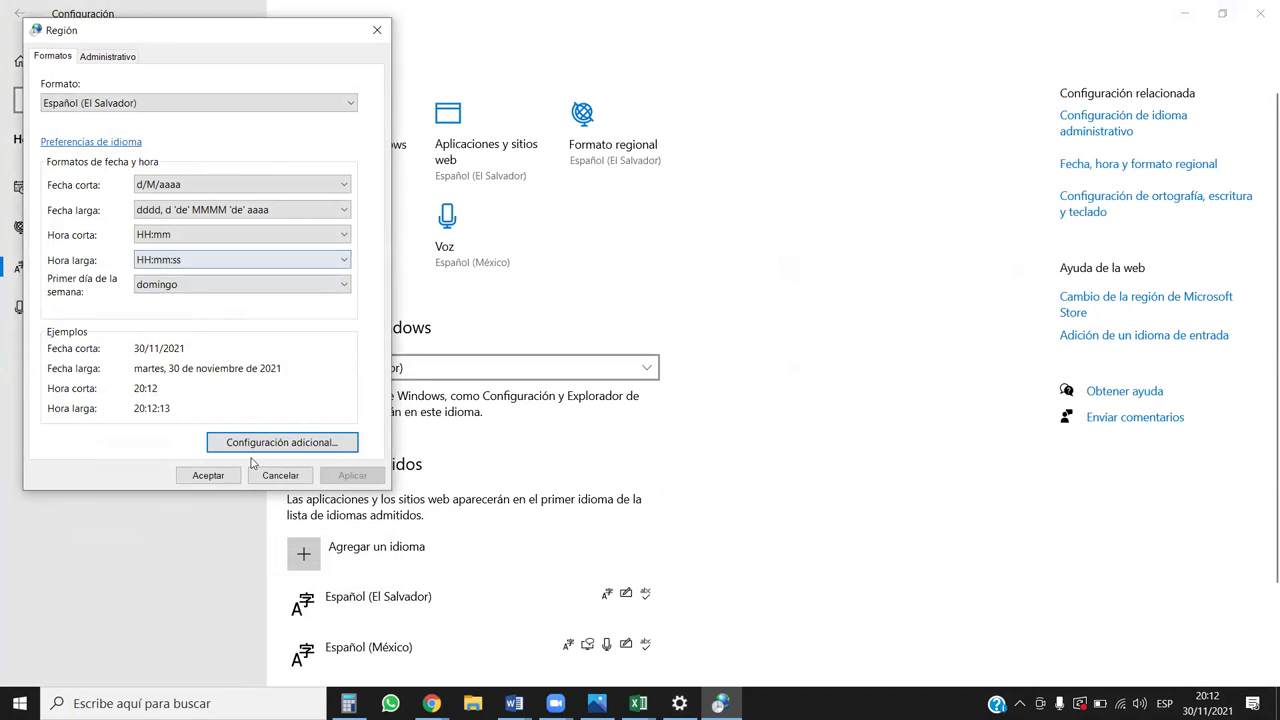
click(209, 476)
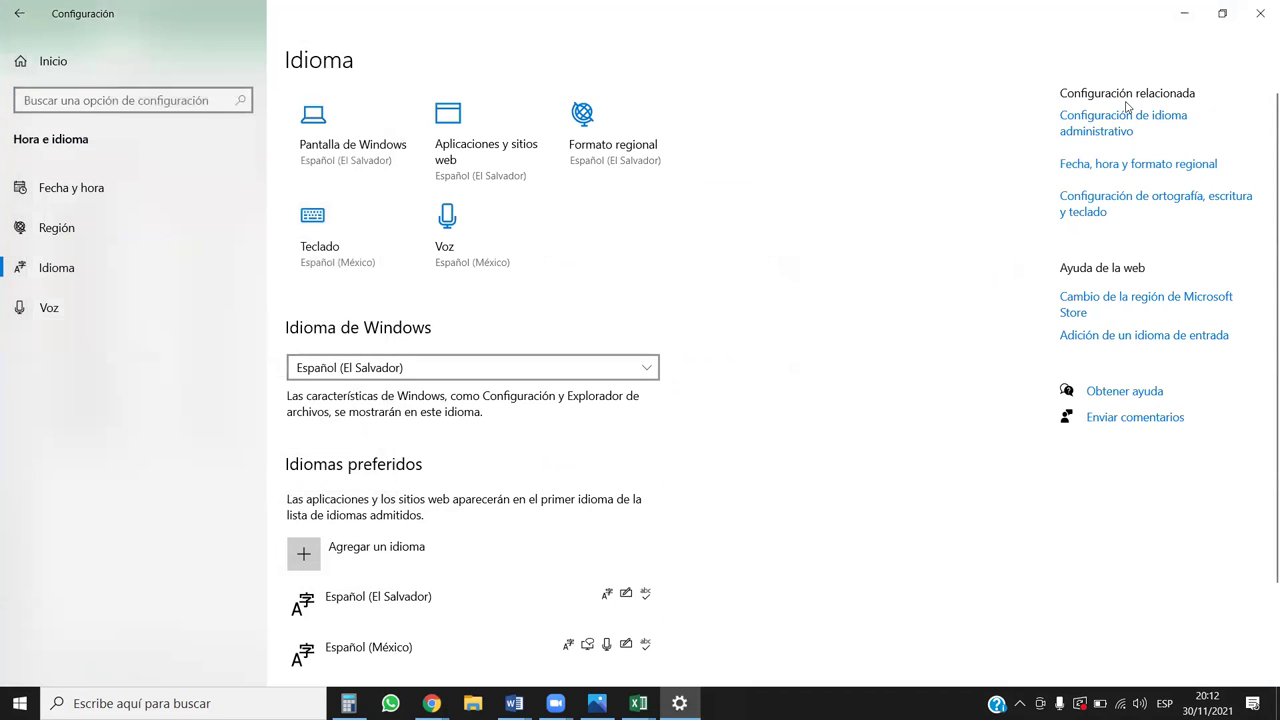
key(alt+F4)
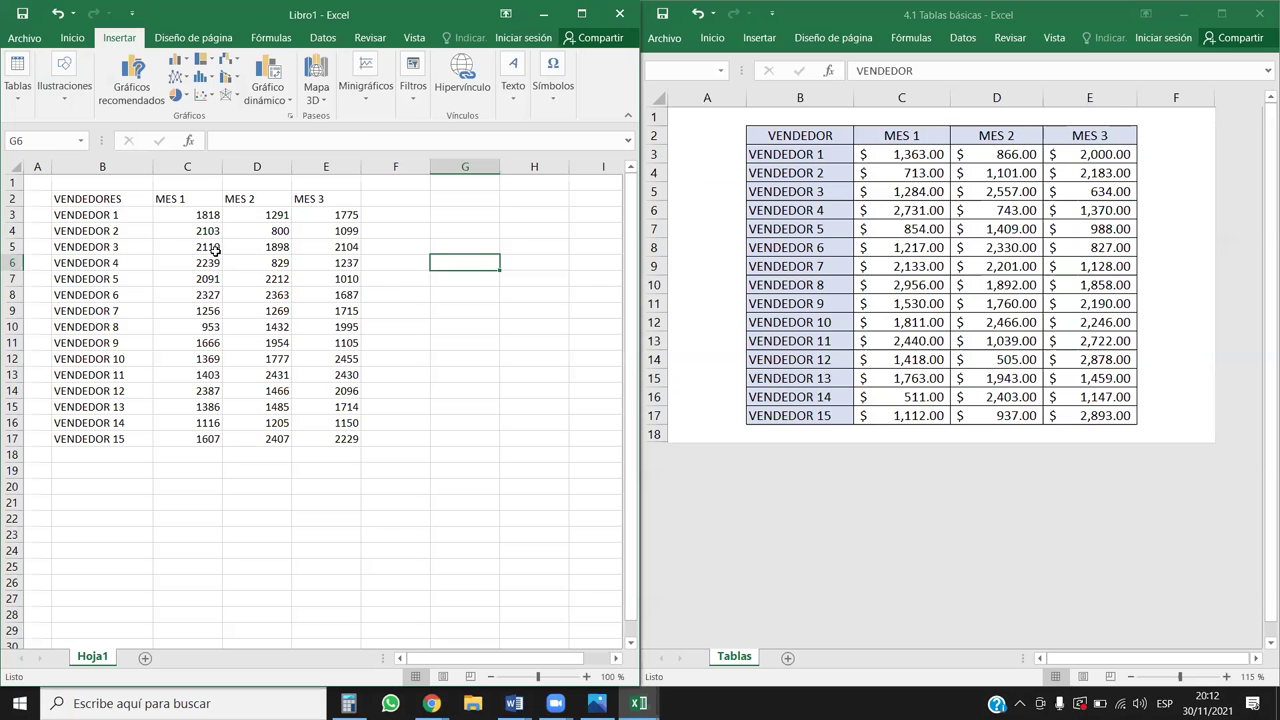
- Fill the random-value formulas of C3:E3 down to row 17 and check the argument separator in C4
click(205, 210)
drag(221, 222, 360, 220)
double_click(361, 221)
click(465, 310)
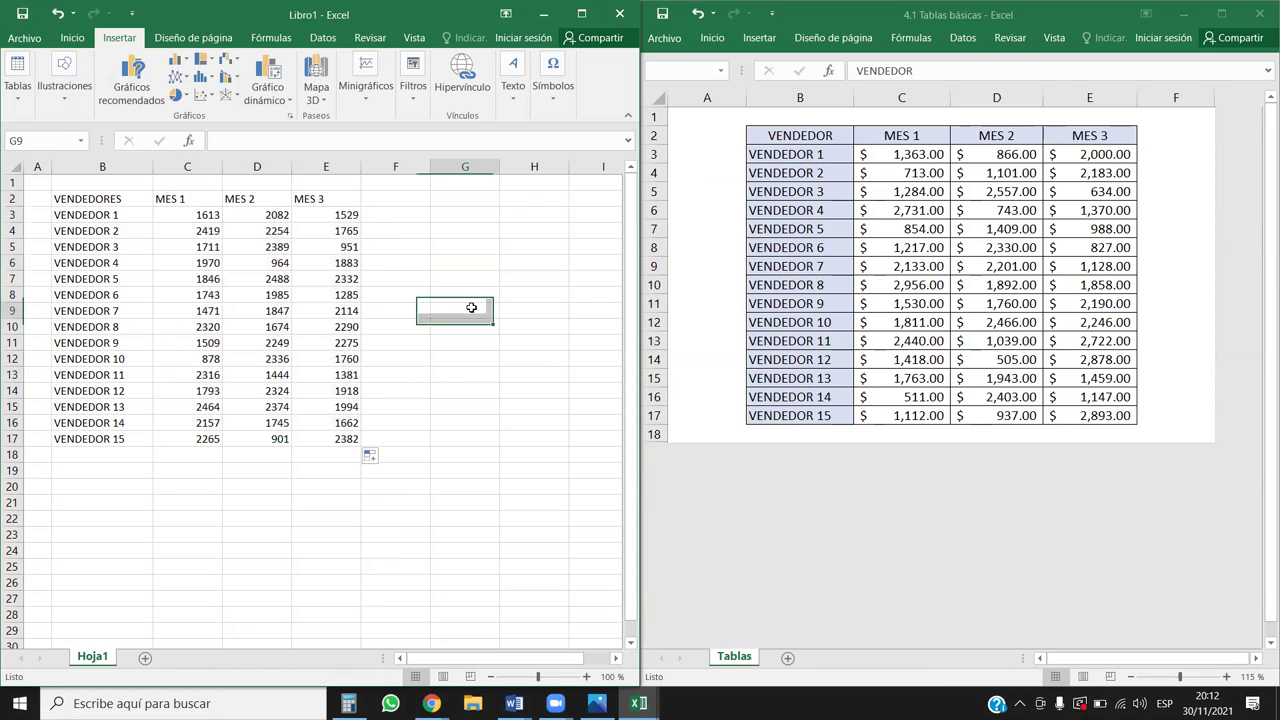
click(200, 231)
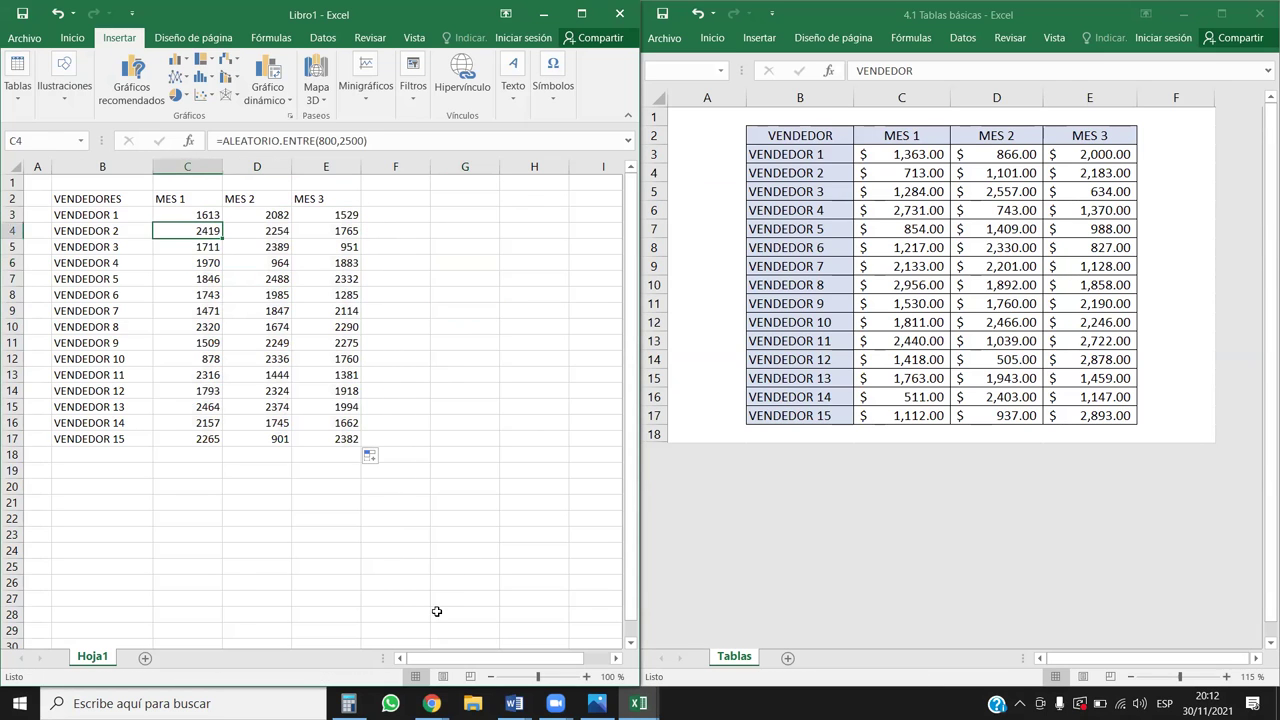
- Start a SUMA formula in cell G11 to see which argument separator its syntax hint uses, and cancel the entry
click(451, 343)
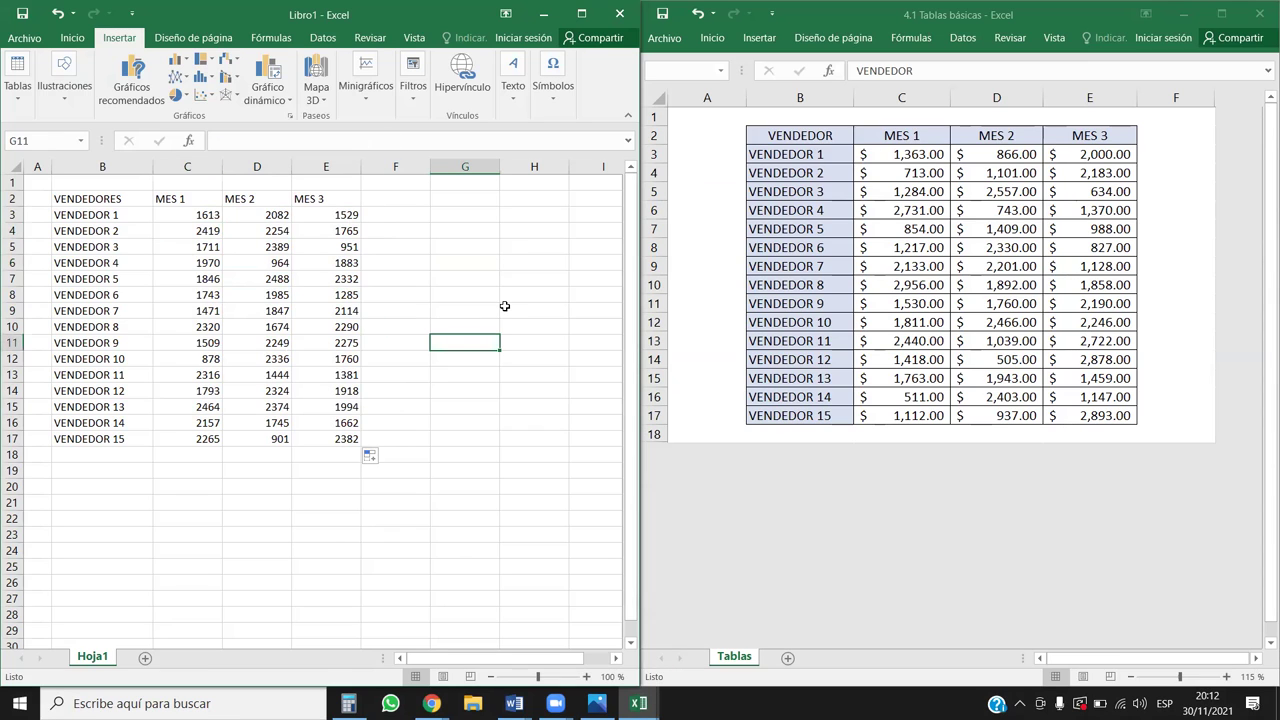
text(=s)
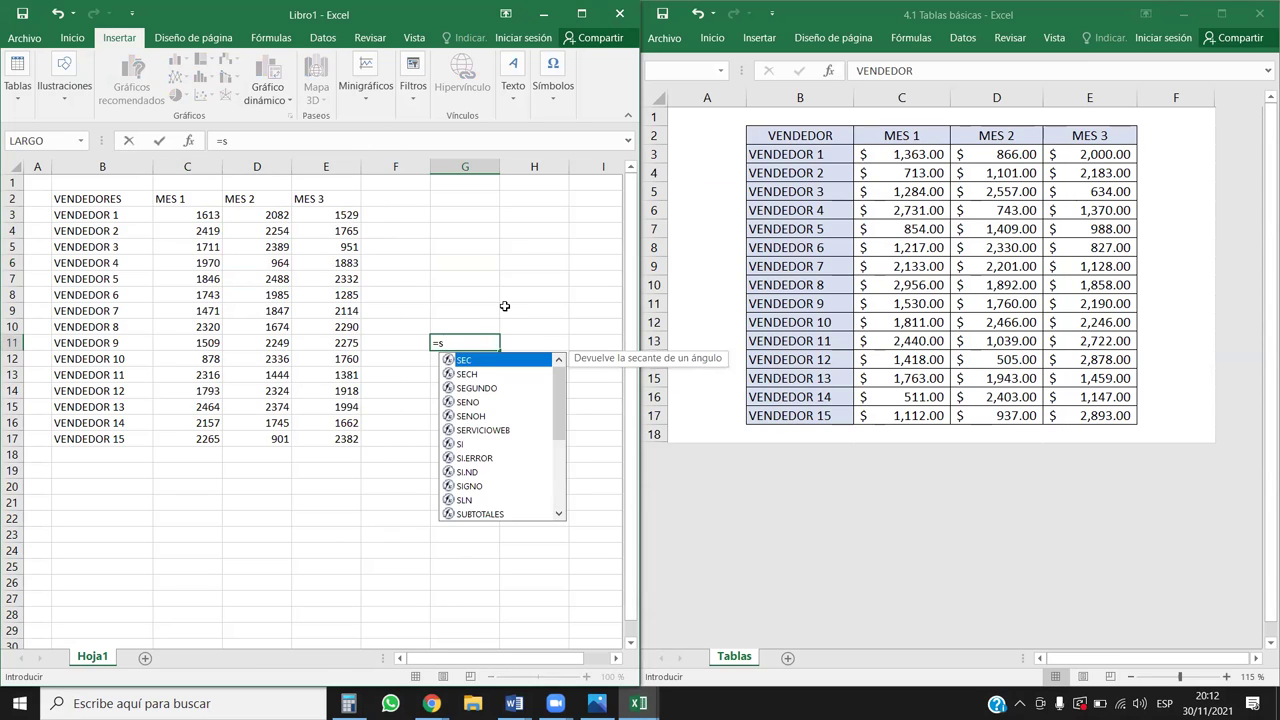
text(uma)
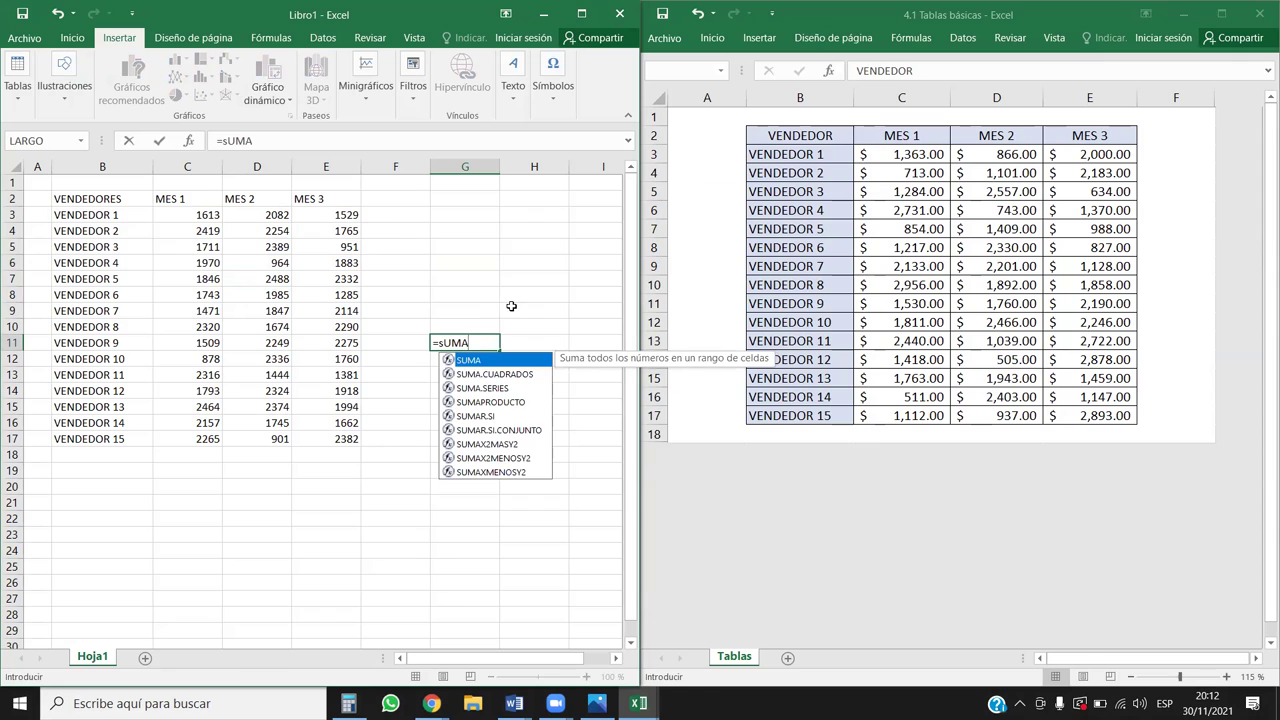
double_click(494, 360)
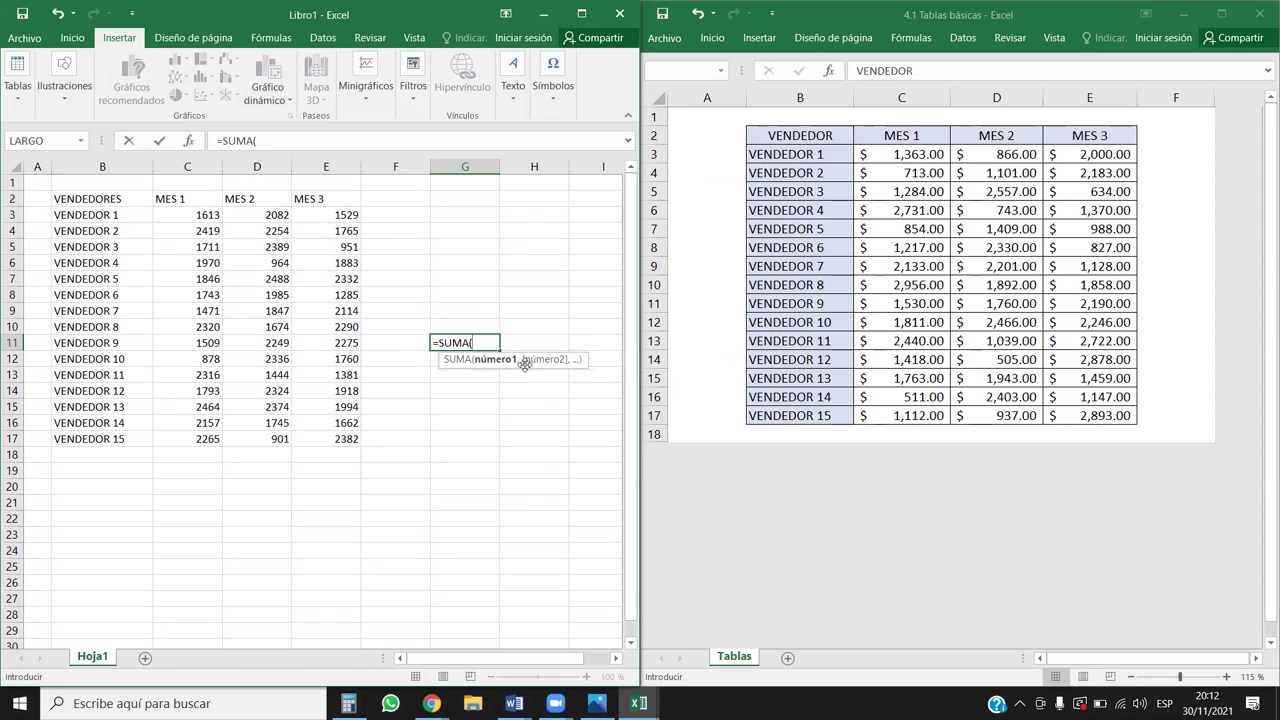
click(492, 548)
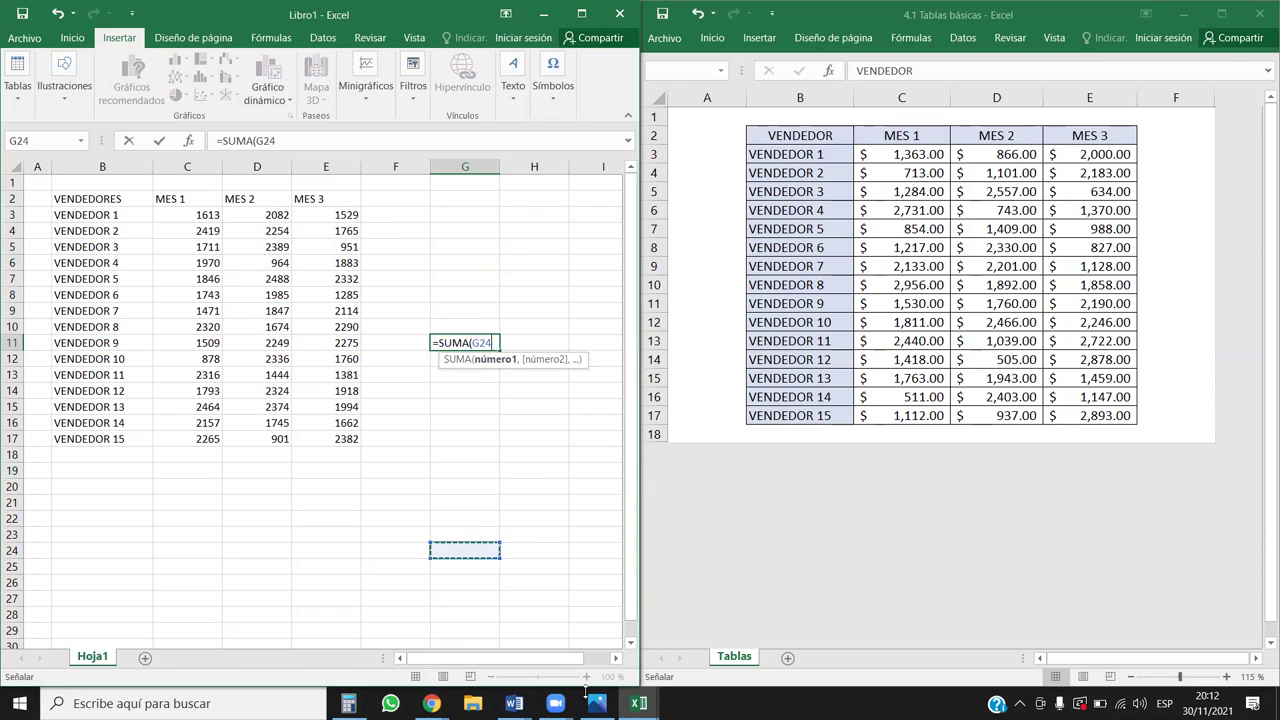
key(Escape)
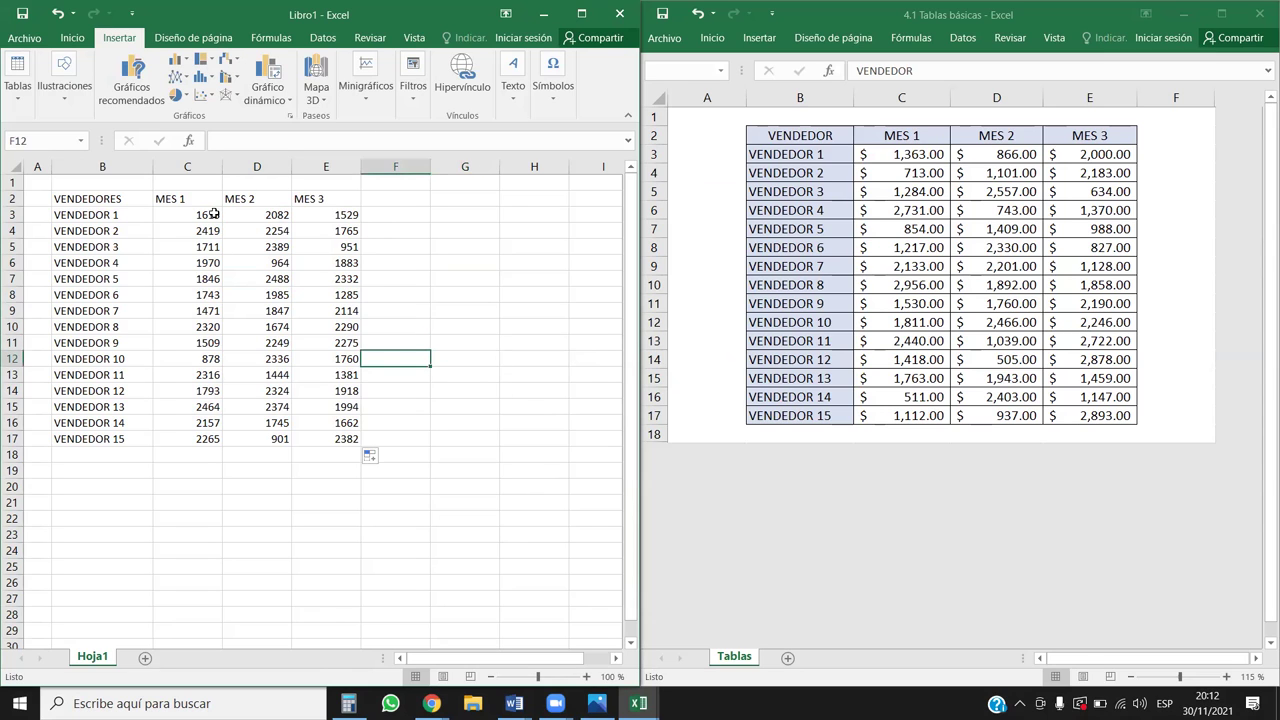
- Re-enter the formula =ALEATORIO.ENTRE(800,2500) across the whole range C3:E17
drag(210, 216, 348, 441)
click(341, 141)
key(ctrl+Return)
click(436, 244)
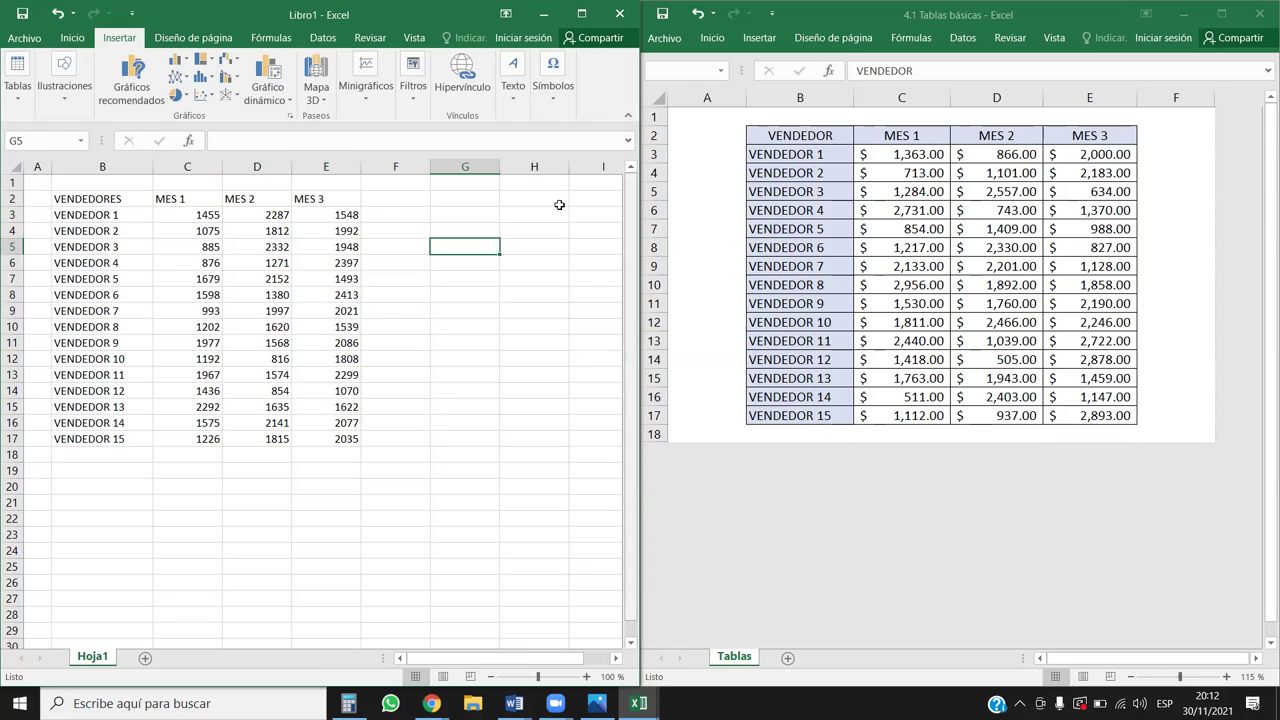
drag(210, 221, 350, 440)
drag(100, 200, 332, 437)
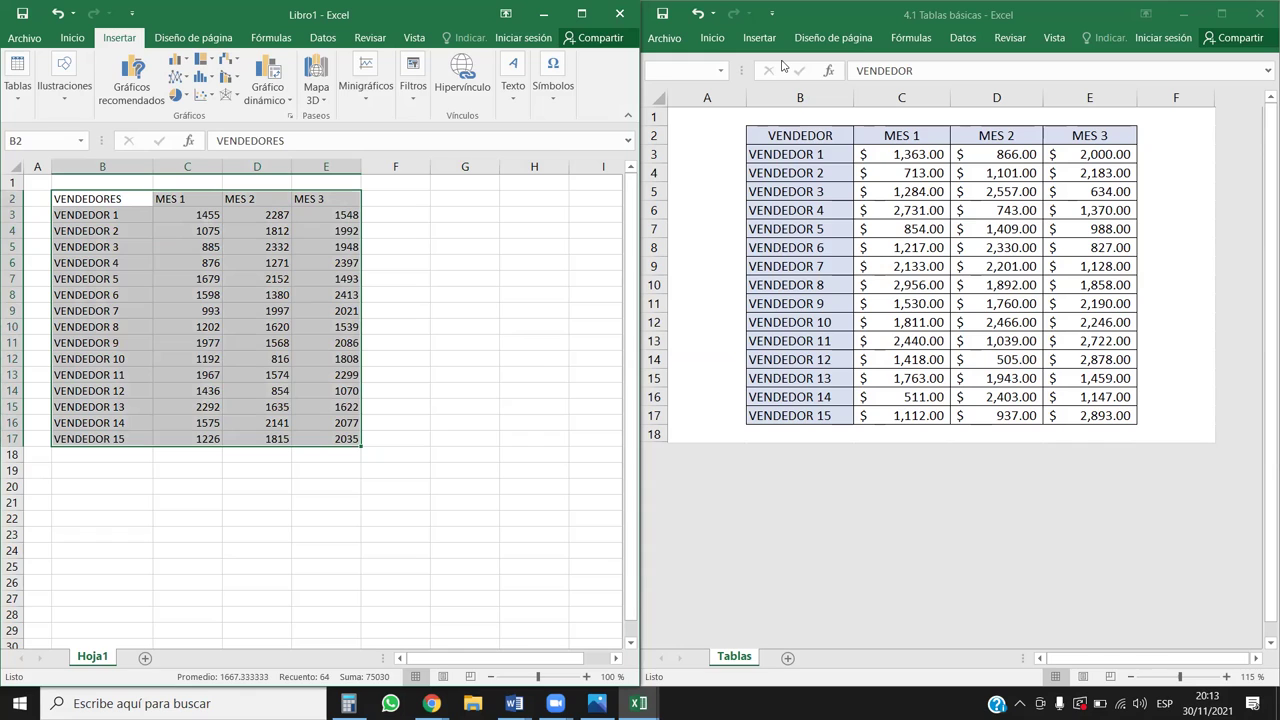
click(783, 65)
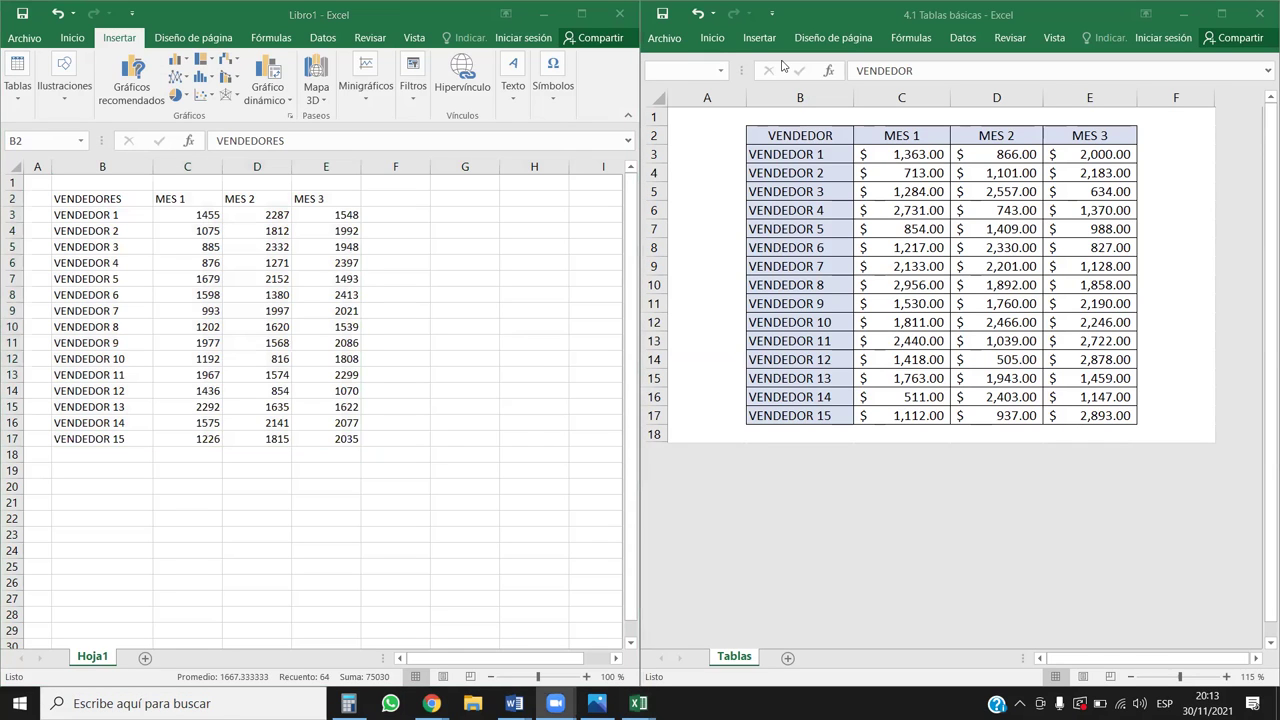
- Copy the random amounts in C3:E17 and paste them in place as values only
drag(188, 214, 340, 439)
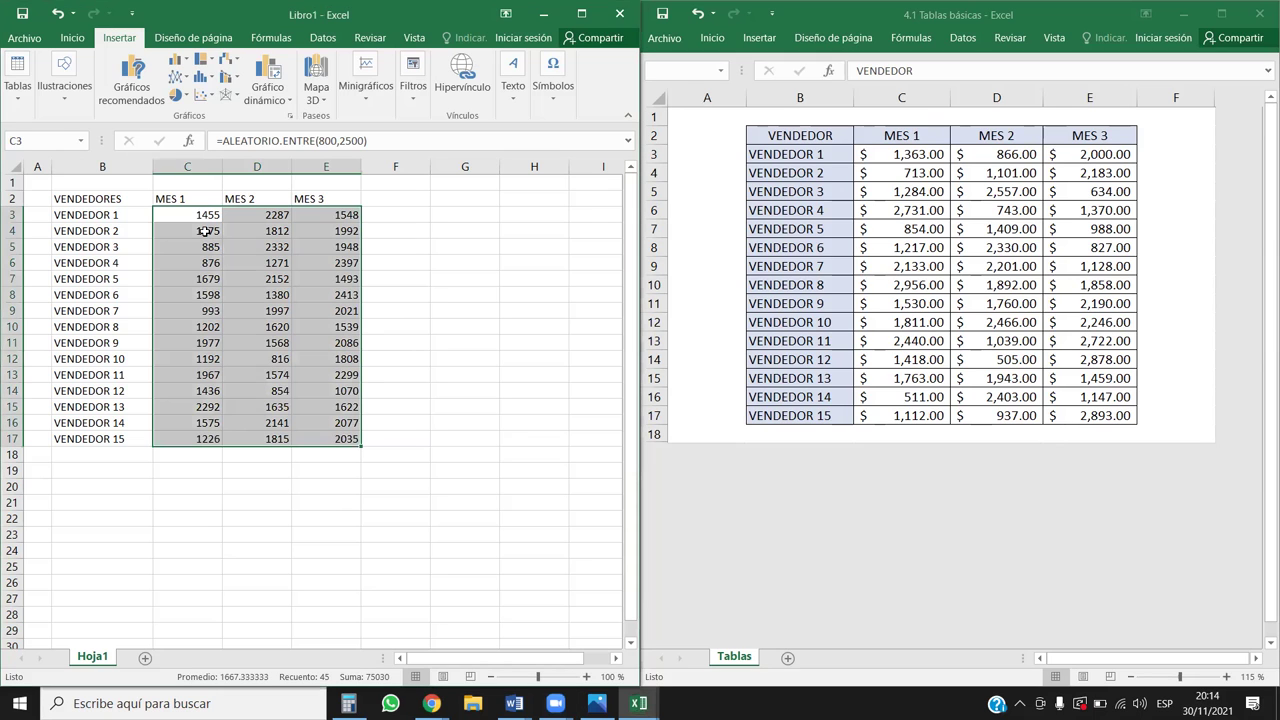
key(ctrl+c)
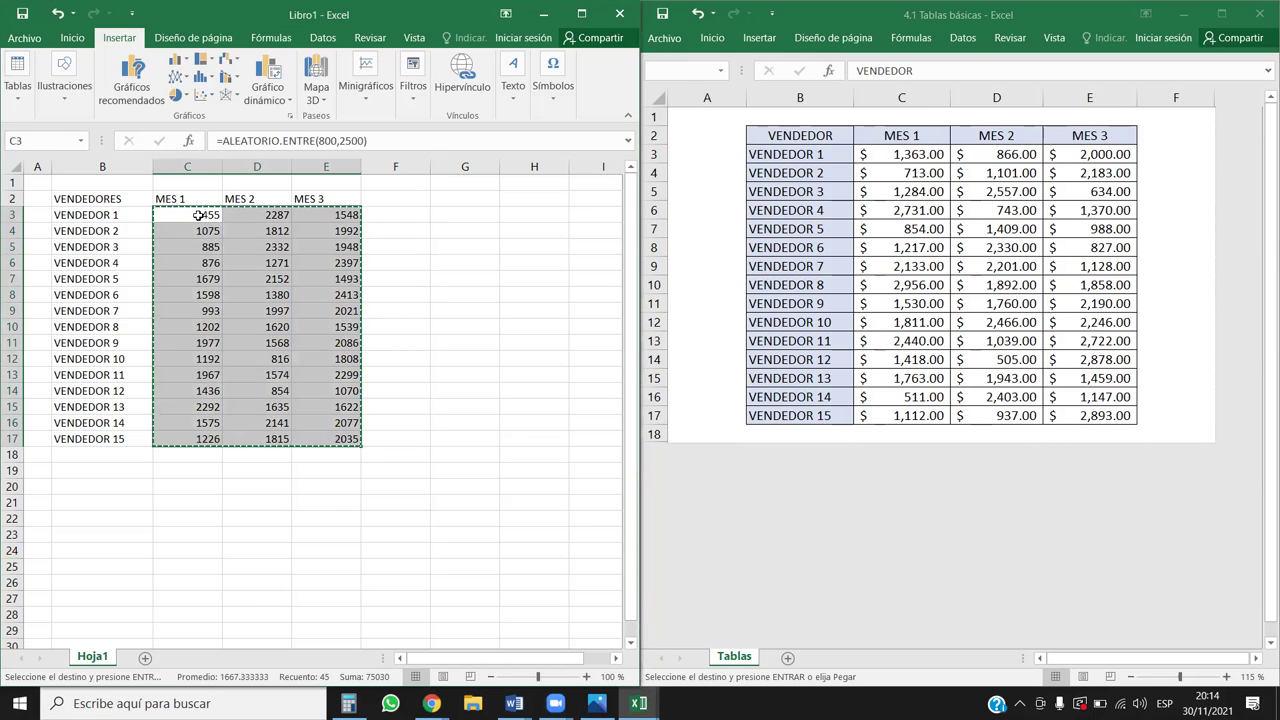
right_click(199, 215)
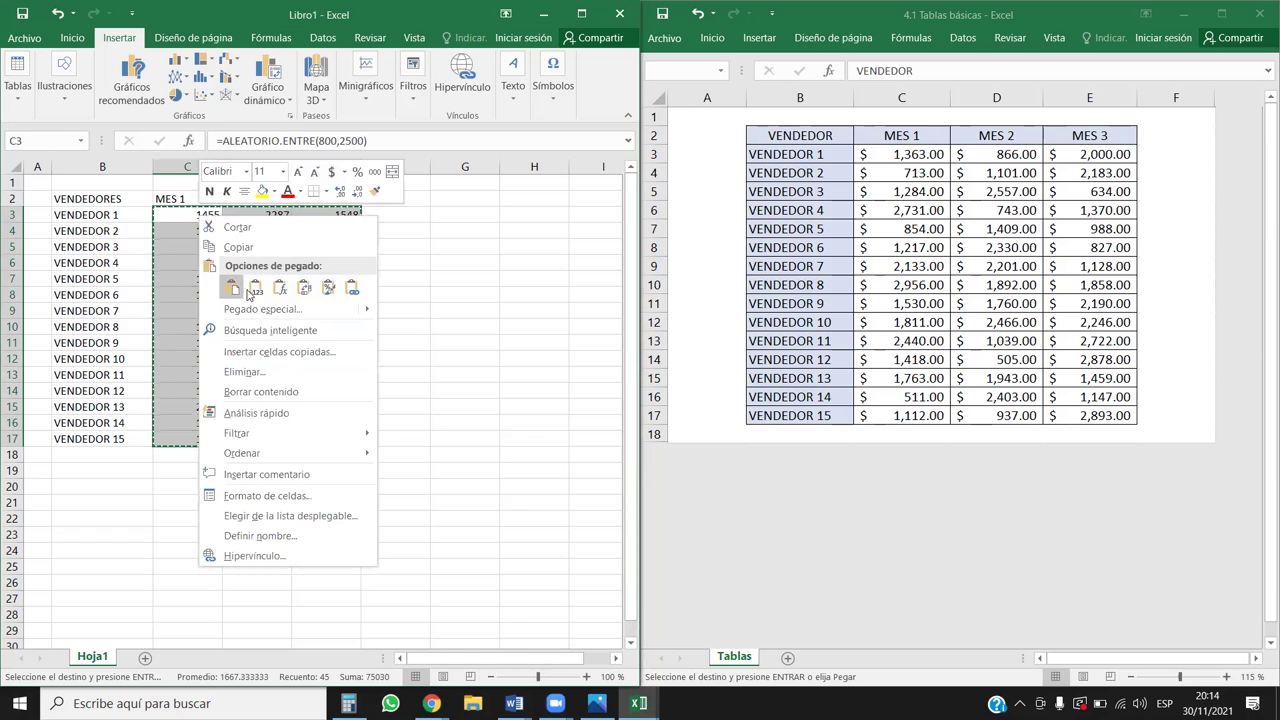
click(250, 291)
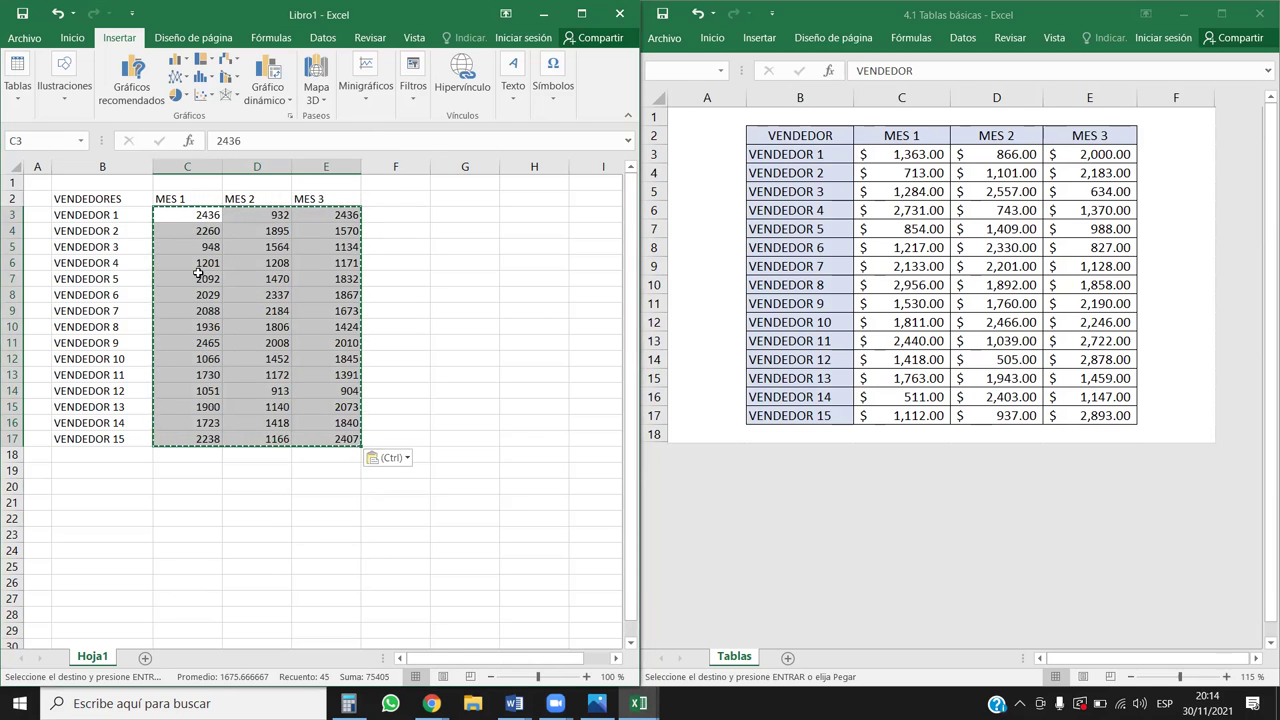
- Check the contents of several cells in the MES columns, including E17, C12 and C5, for formulas or fixed values
drag(191, 217, 356, 454)
click(343, 438)
click(205, 357)
click(197, 202)
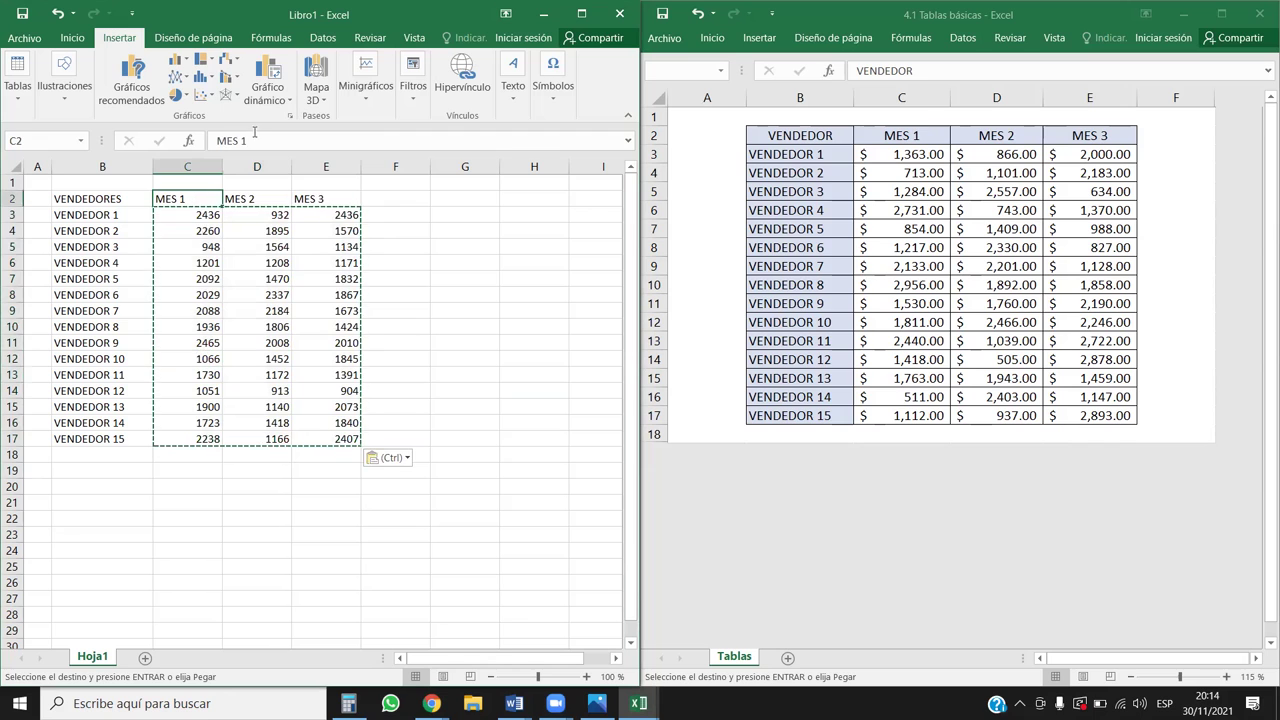
click(198, 250)
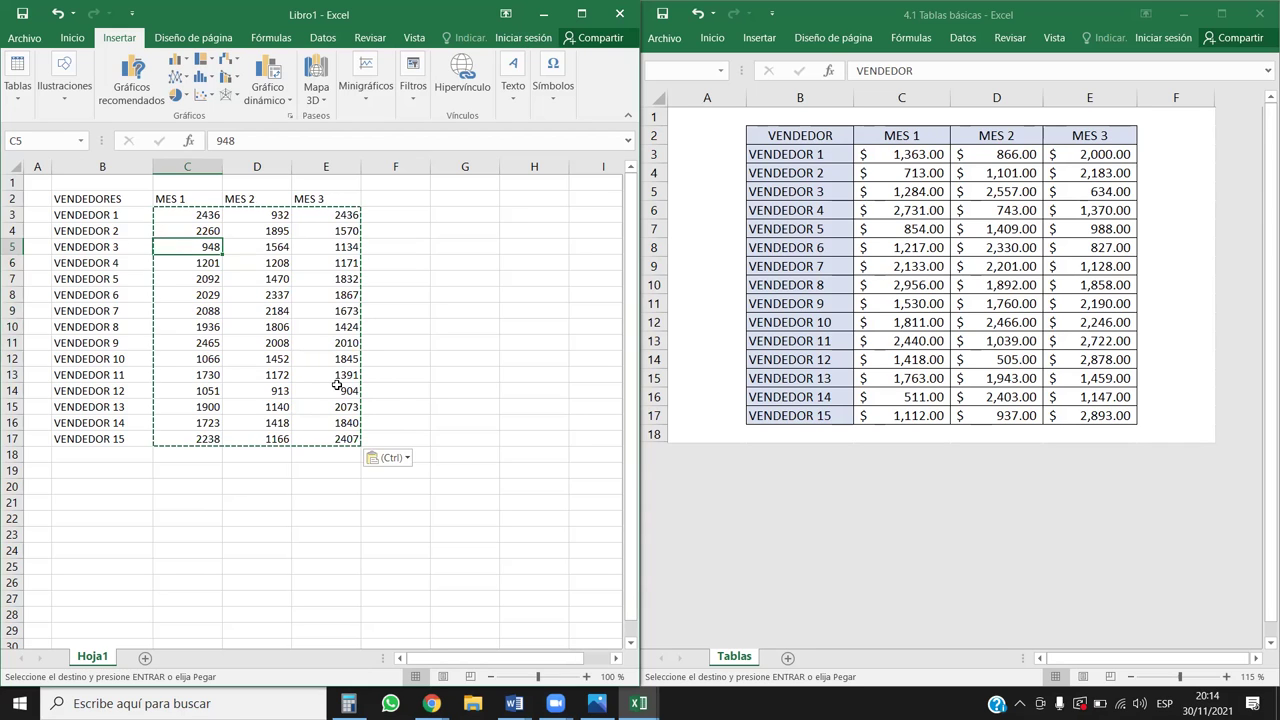
- Clear the pending copy selection around C3:E17 and maximize the Libro1 workbook window
click(272, 516)
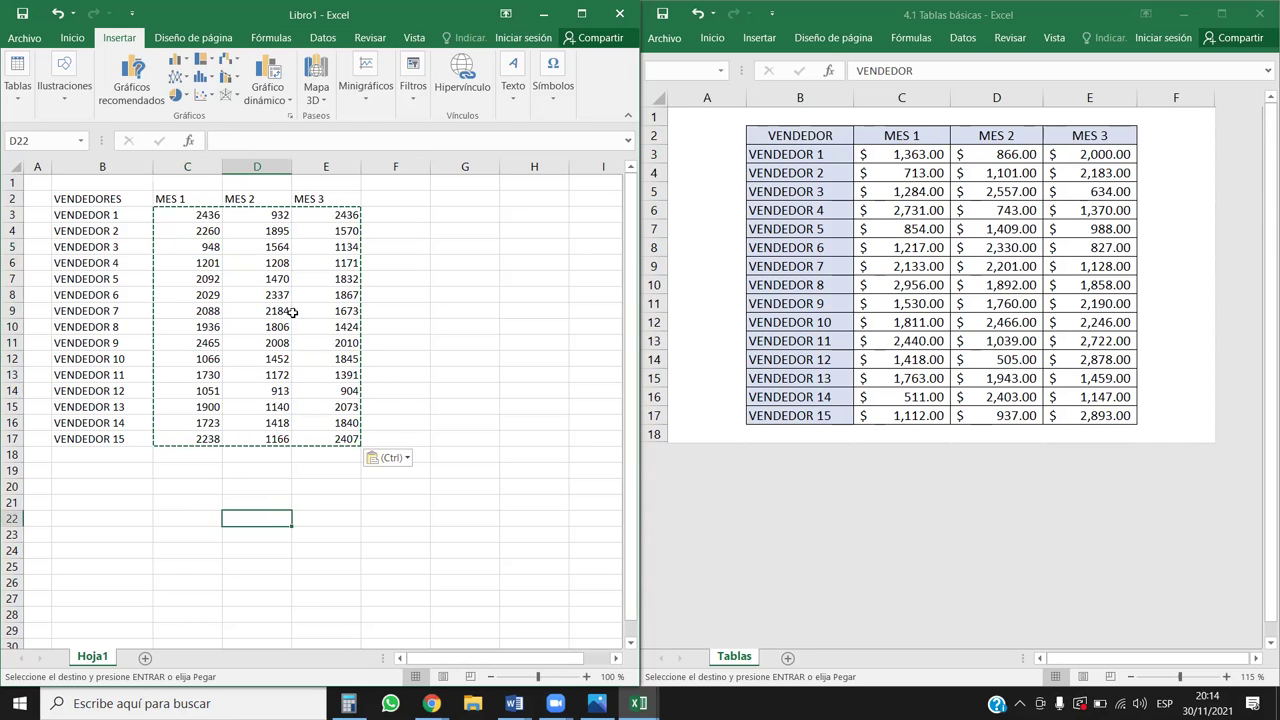
click(217, 233)
key(Escape)
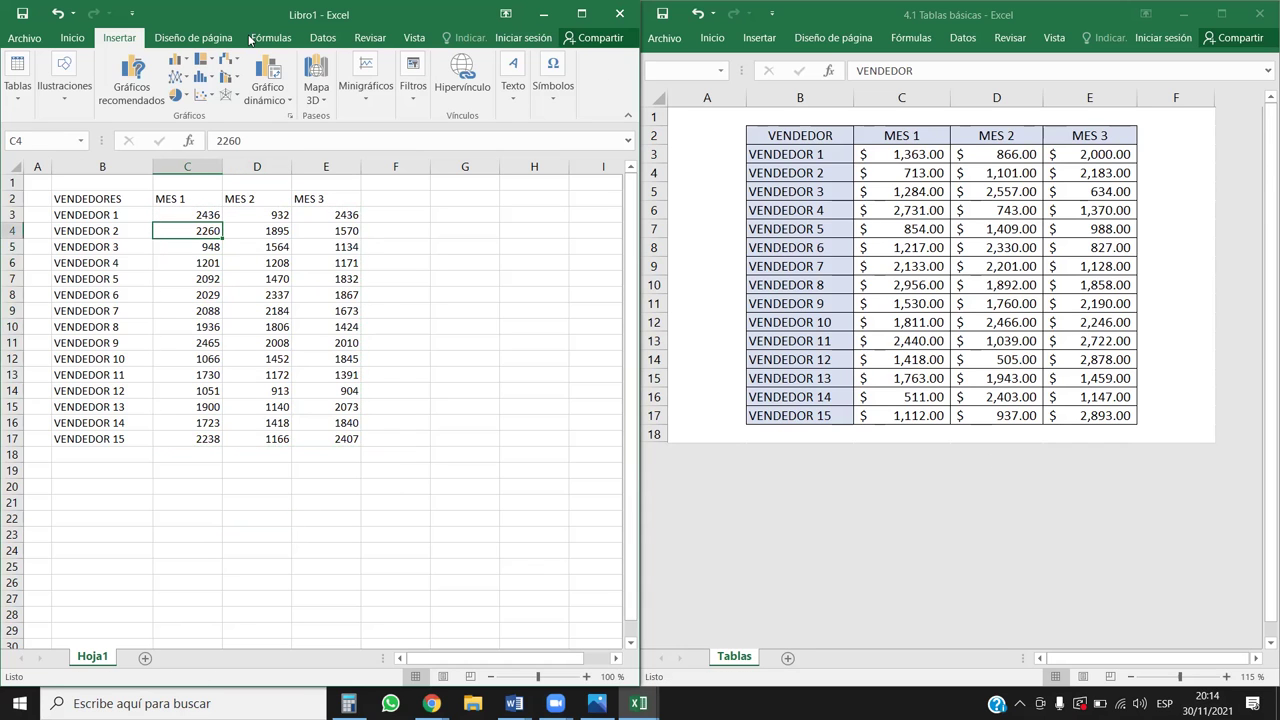
drag(250, 14, 531, 163)
click(1126, 163)
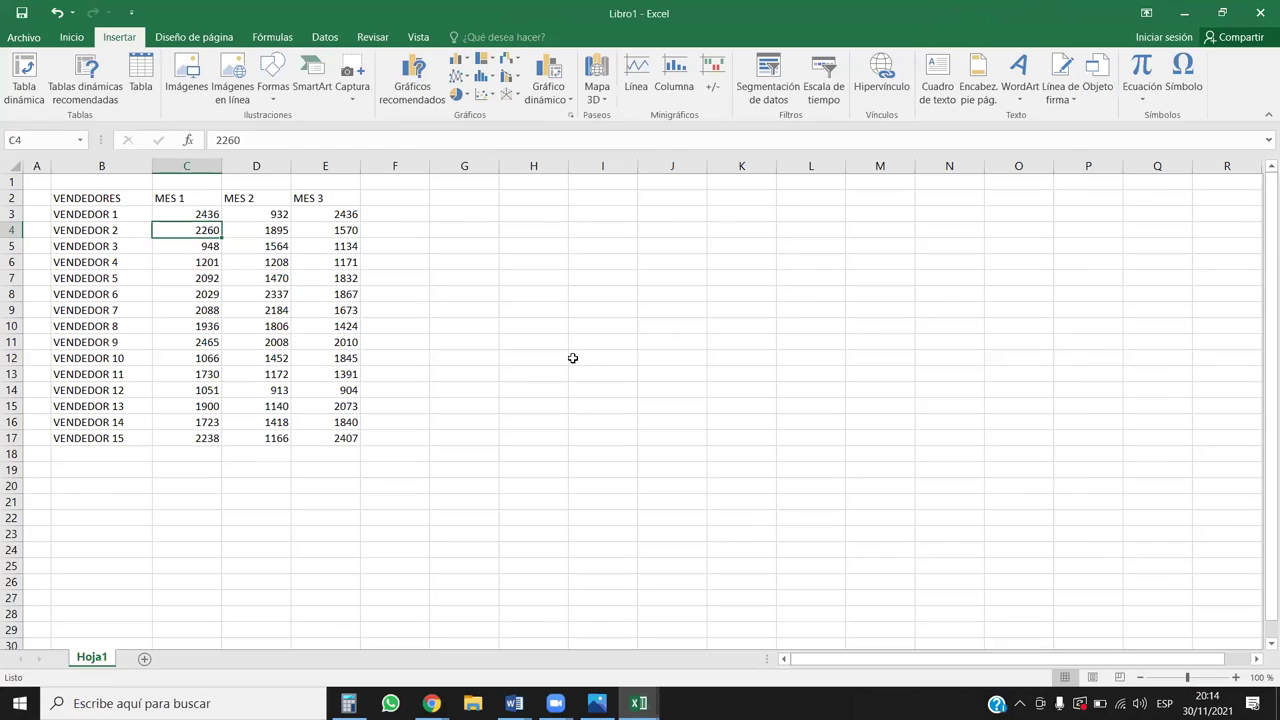
- Switch to the 4.1 Tablas básicas workbook to compare its formatted table with the new one, and minimize it
drag(103, 198, 336, 432)
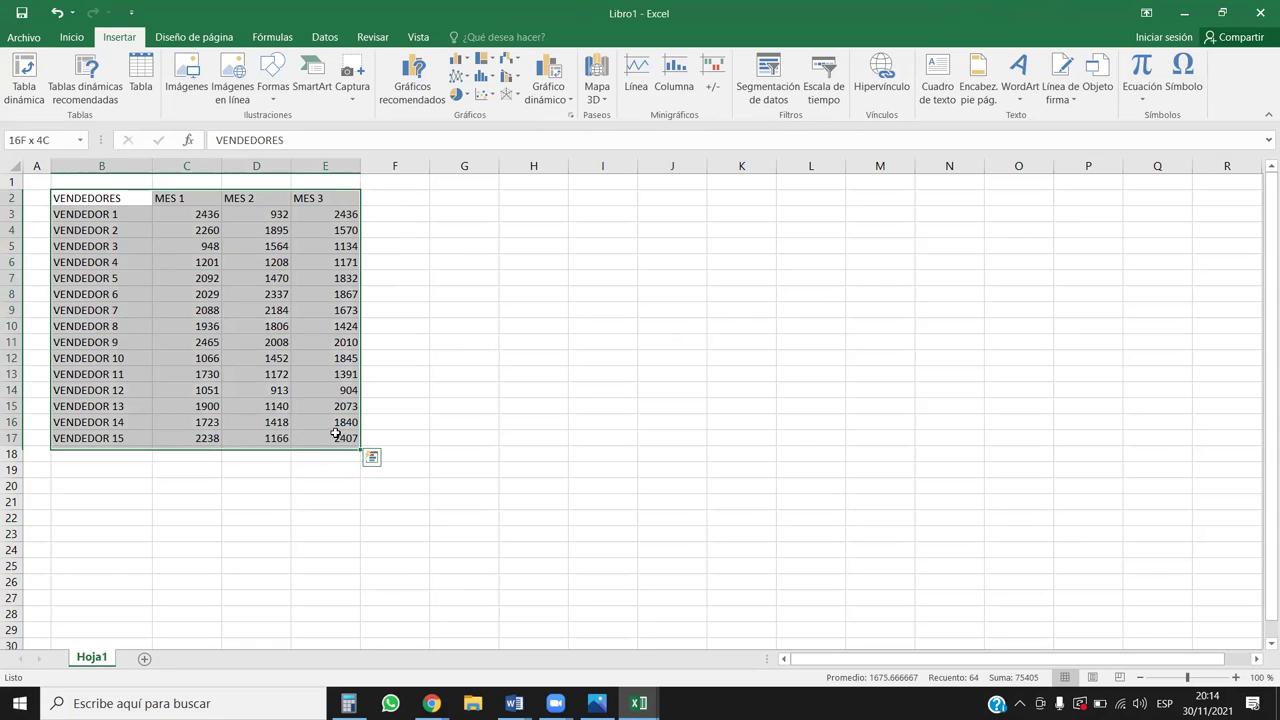
key(alt+Tab)
key(alt+Tab)
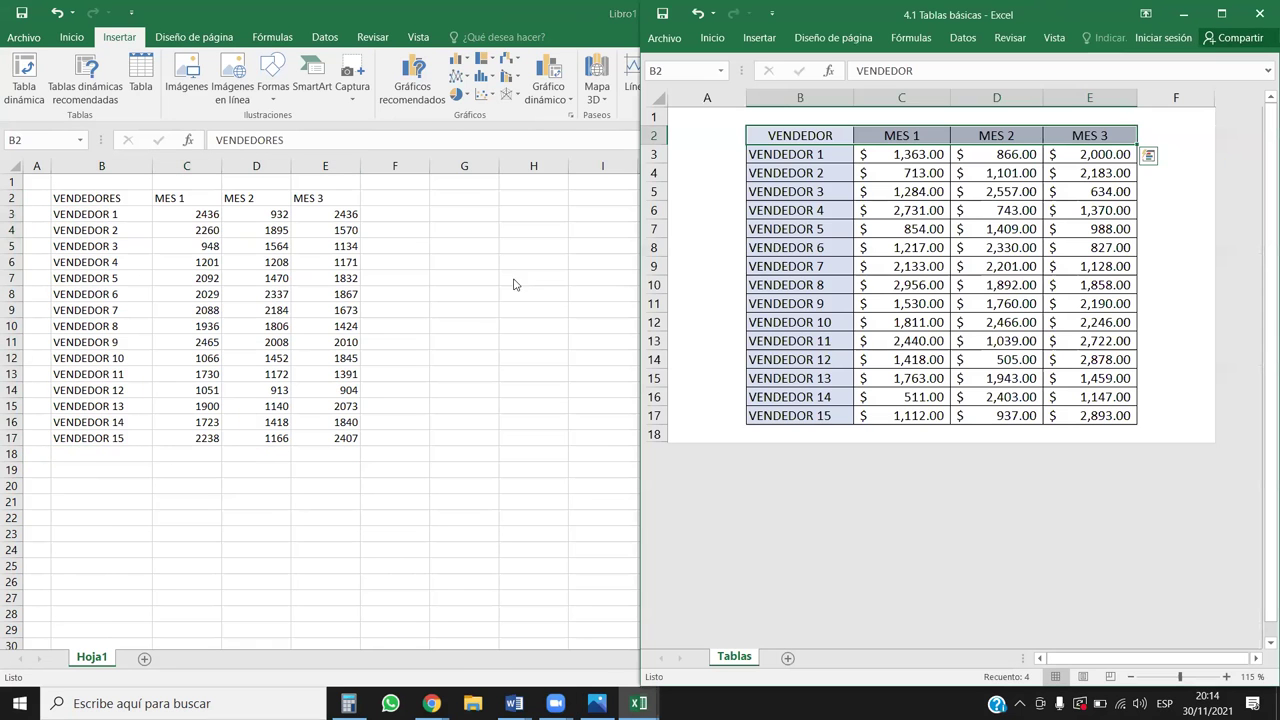
drag(790, 210, 905, 265)
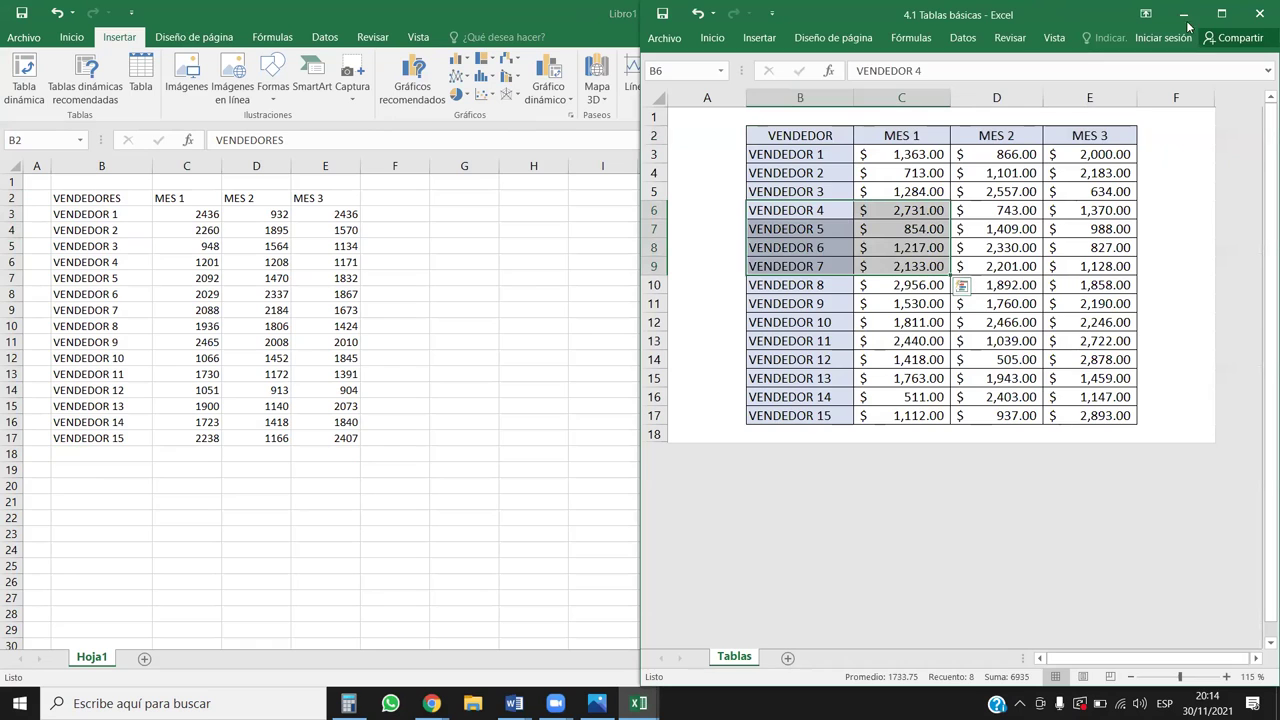
click(1185, 15)
- Copy the whole sales table in B2:E17 and paste the duplicate starting at cell H2
click(328, 362)
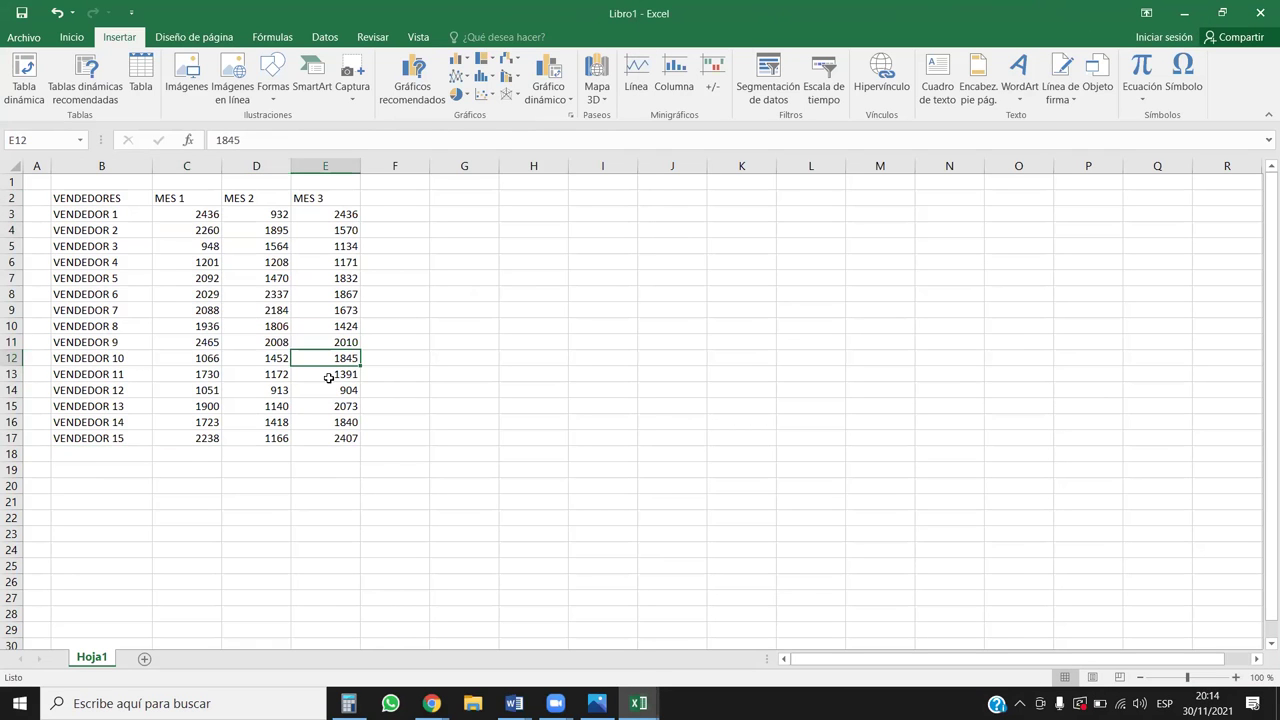
drag(340, 438, 53, 197)
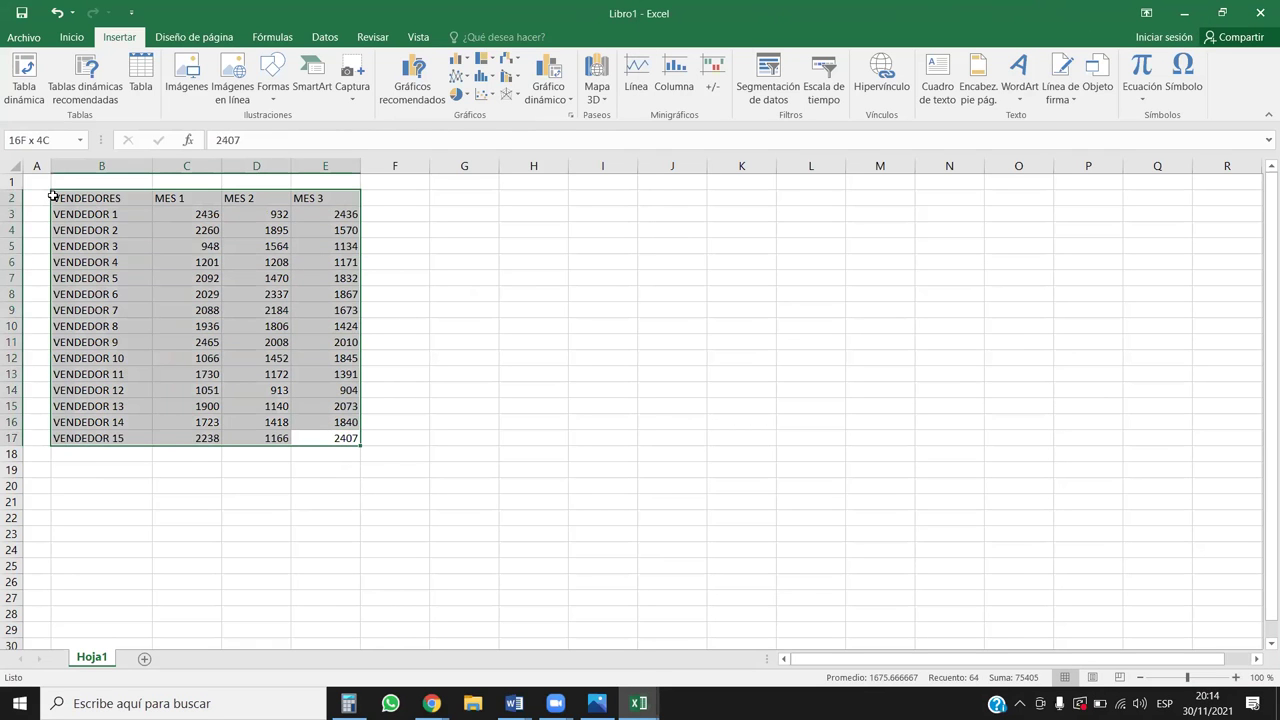
key(ctrl+c)
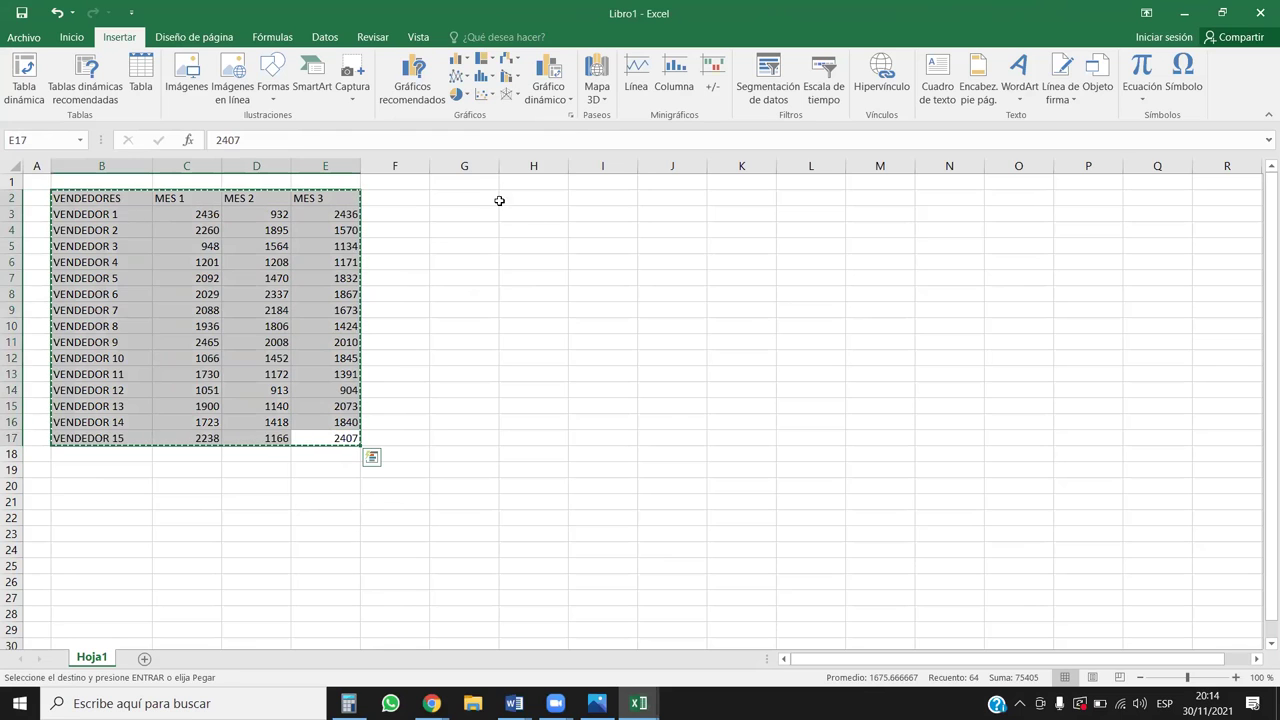
click(531, 196)
key(ctrl+v)
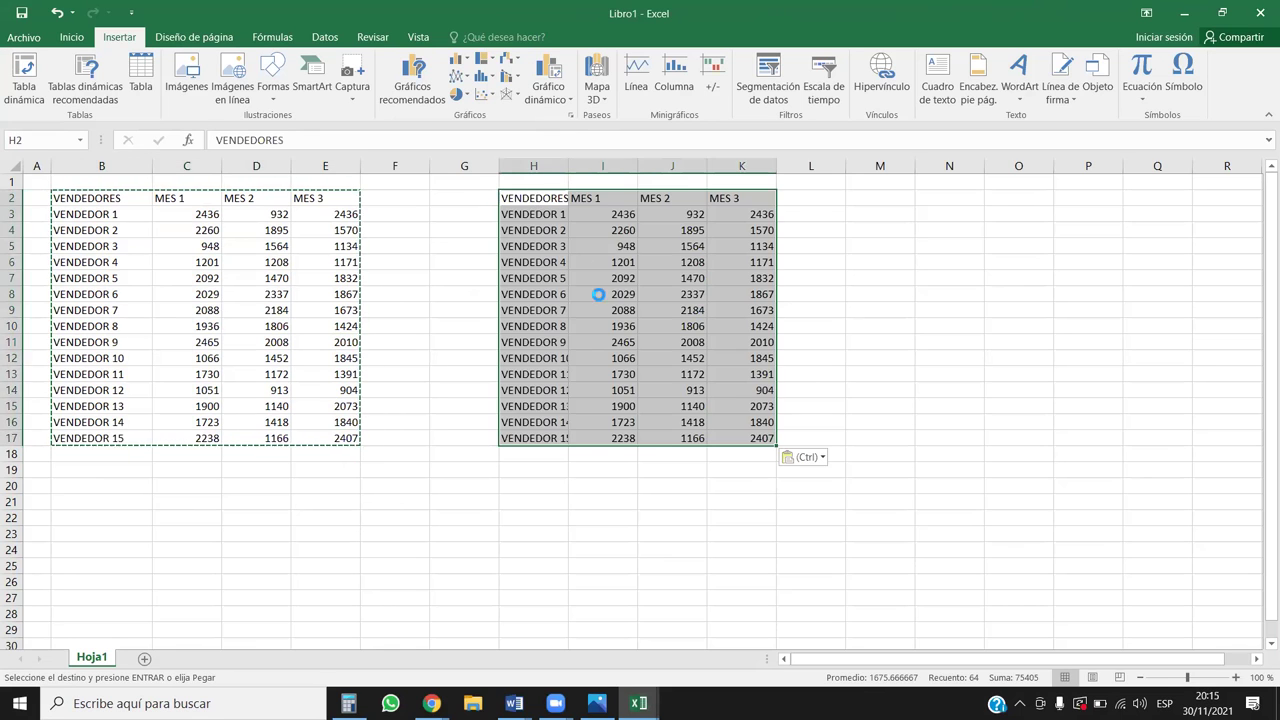
- Widen column H until the seller names fit, and clear the pending copy selection around the original table
ctrl+scroll(598, 294, up, 3)
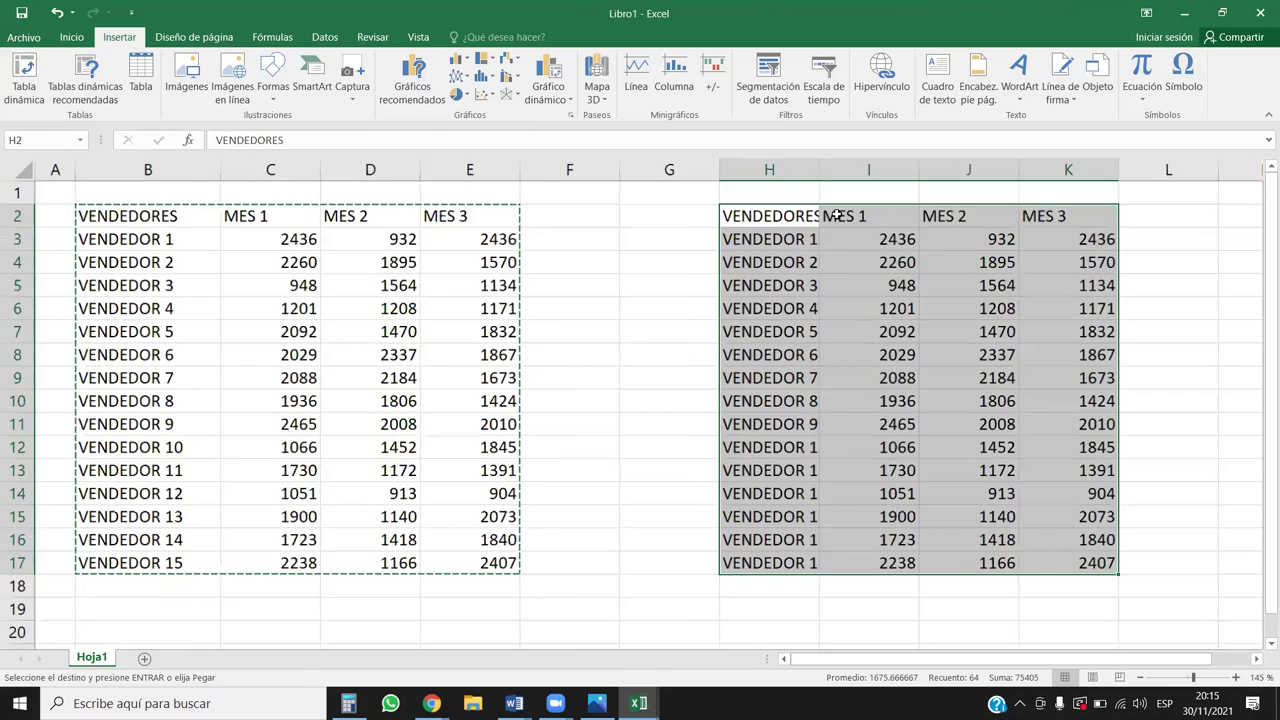
drag(856, 170, 848, 170)
drag(574, 170, 674, 170)
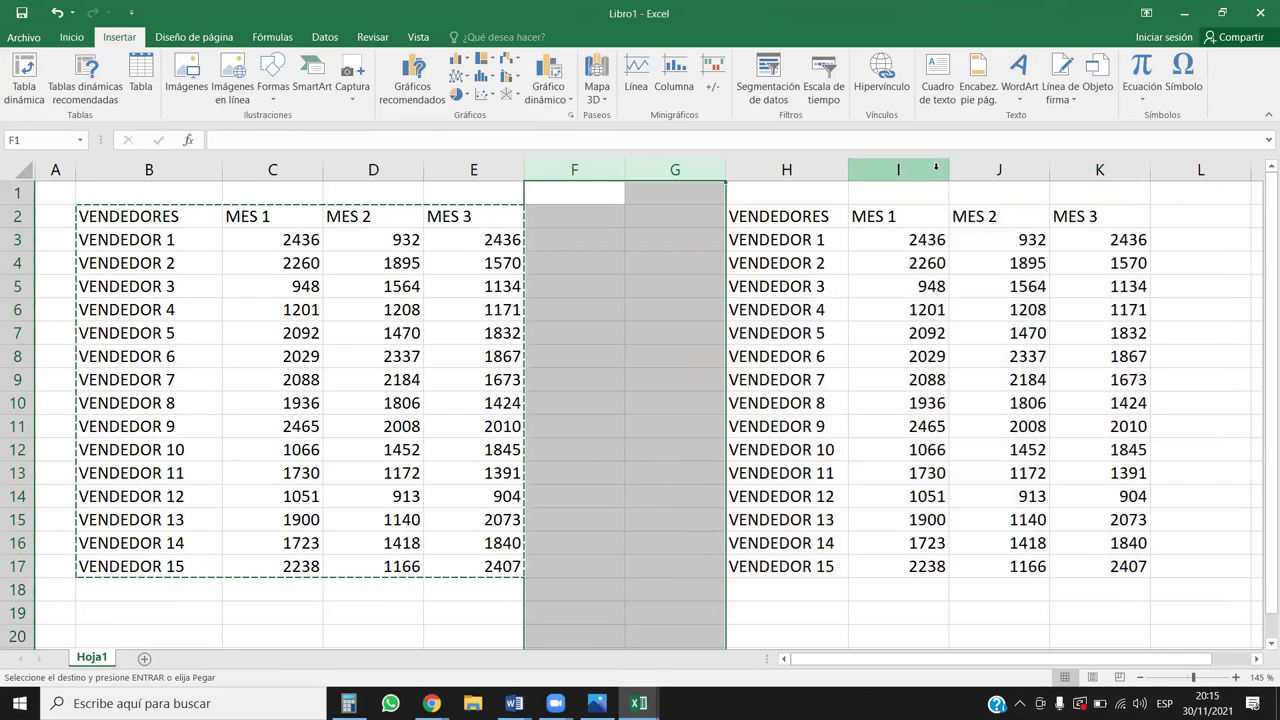
click(1198, 316)
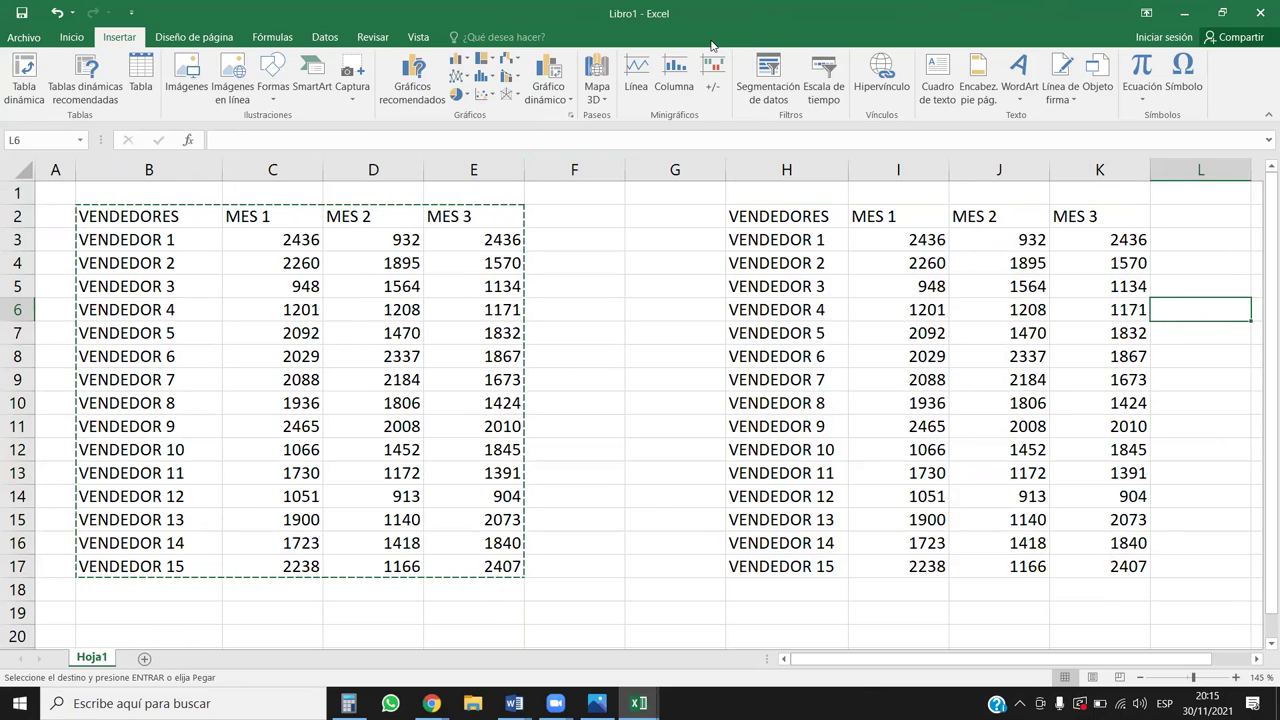
key(Escape)
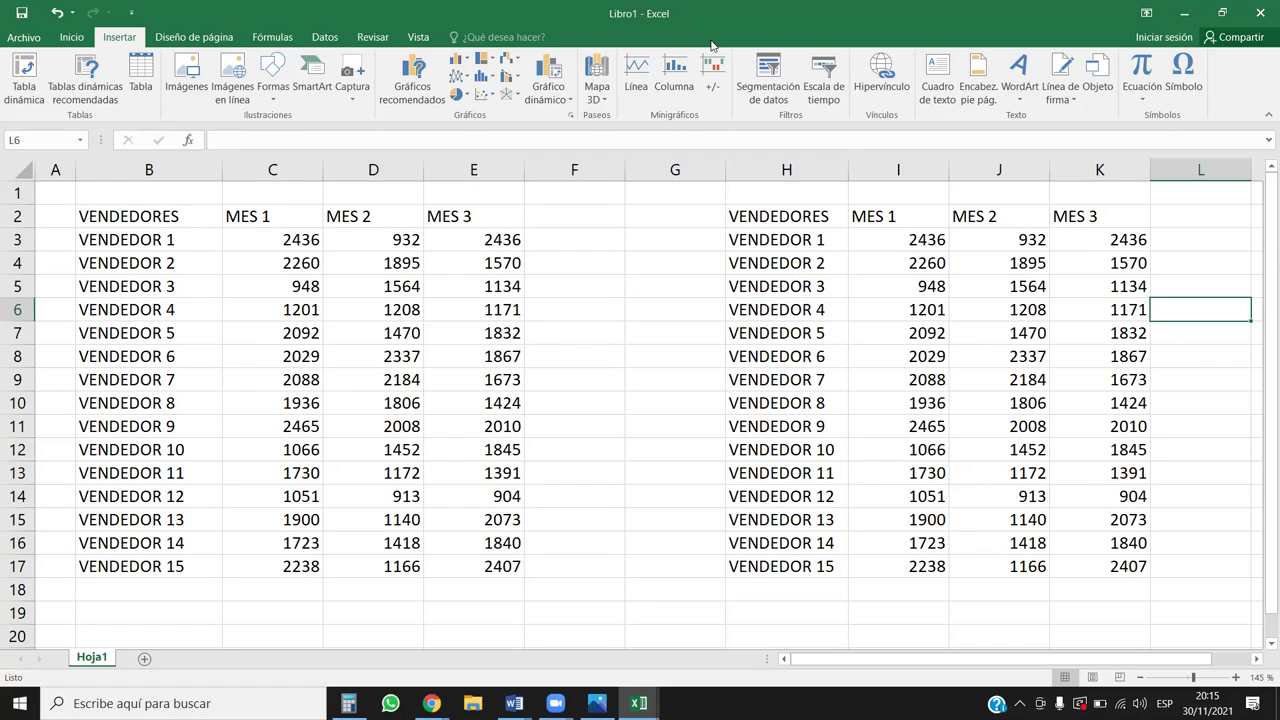
click(747, 327)
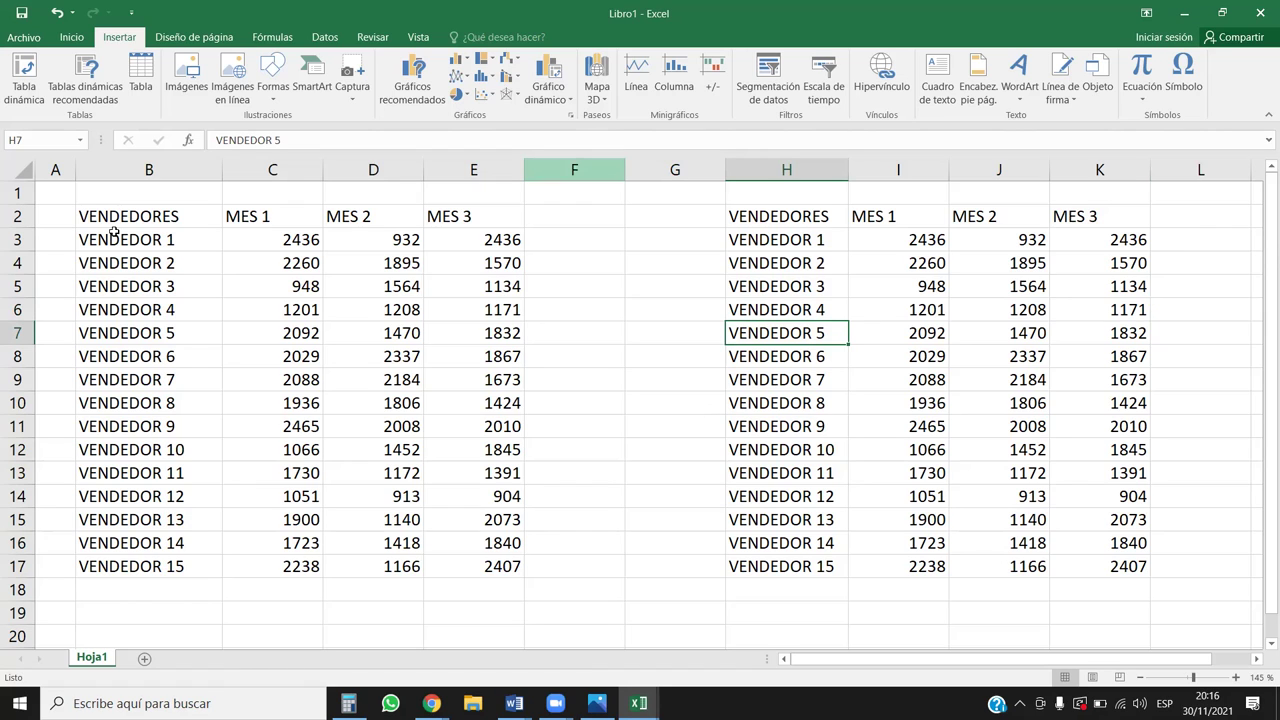
drag(128, 216, 457, 575)
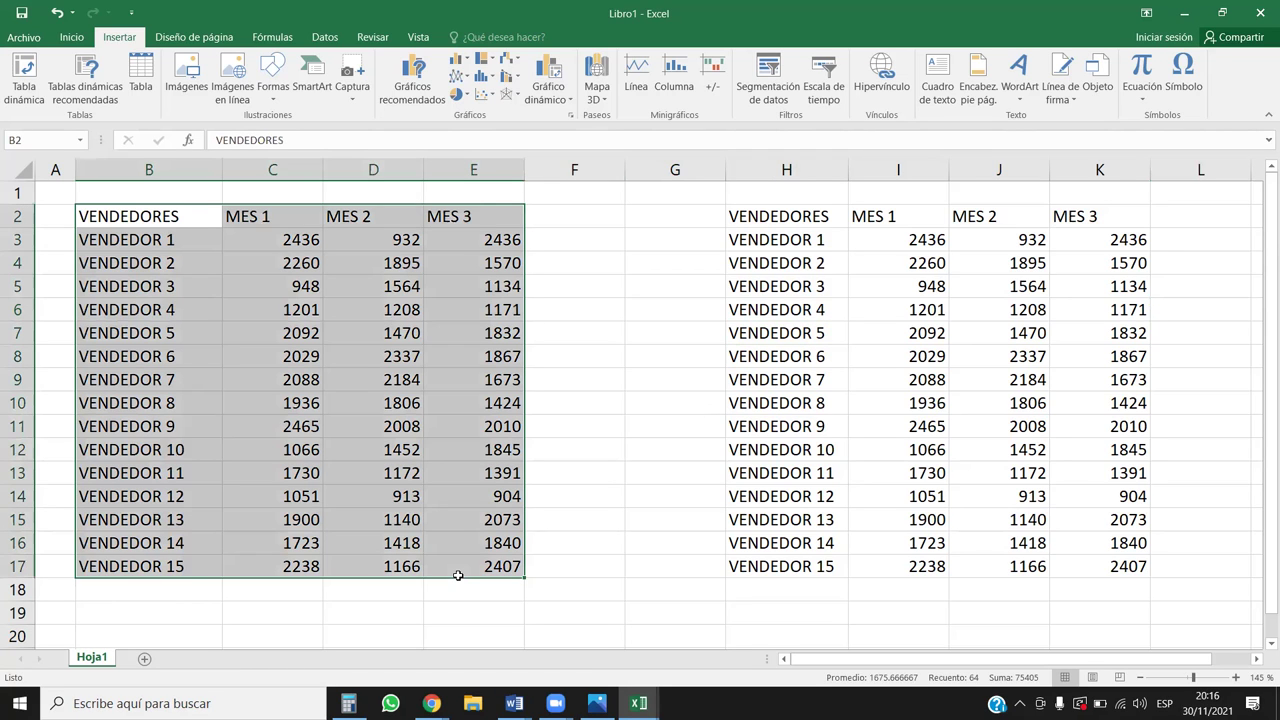
click(798, 222)
key(ctrl+e)
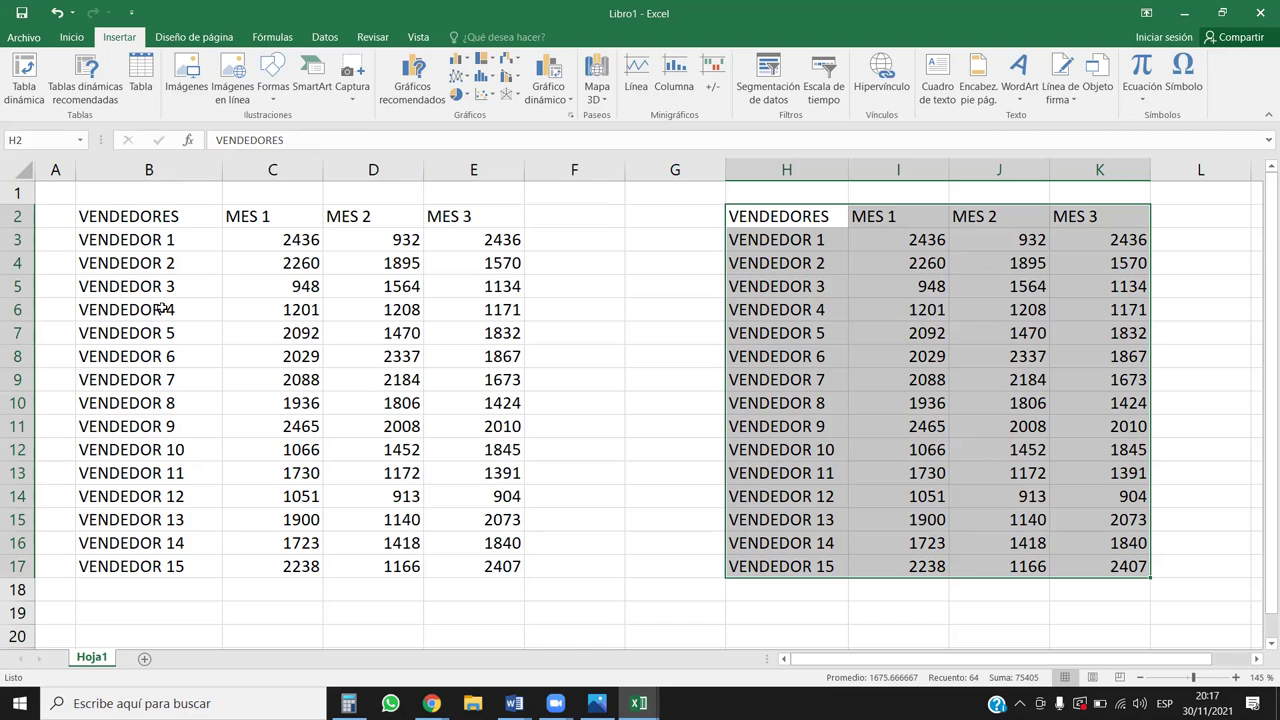
drag(153, 230, 300, 356)
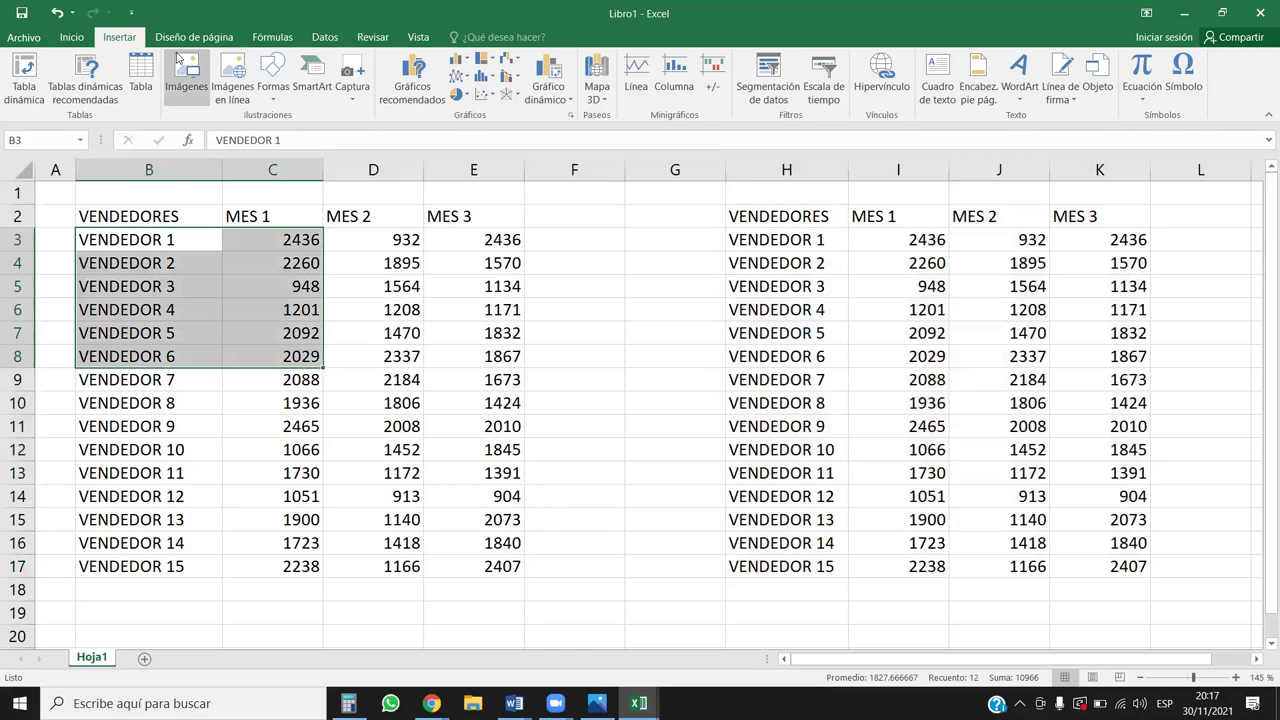
click(205, 307)
drag(175, 222, 425, 420)
click(392, 352)
click(276, 348)
click(458, 315)
click(315, 341)
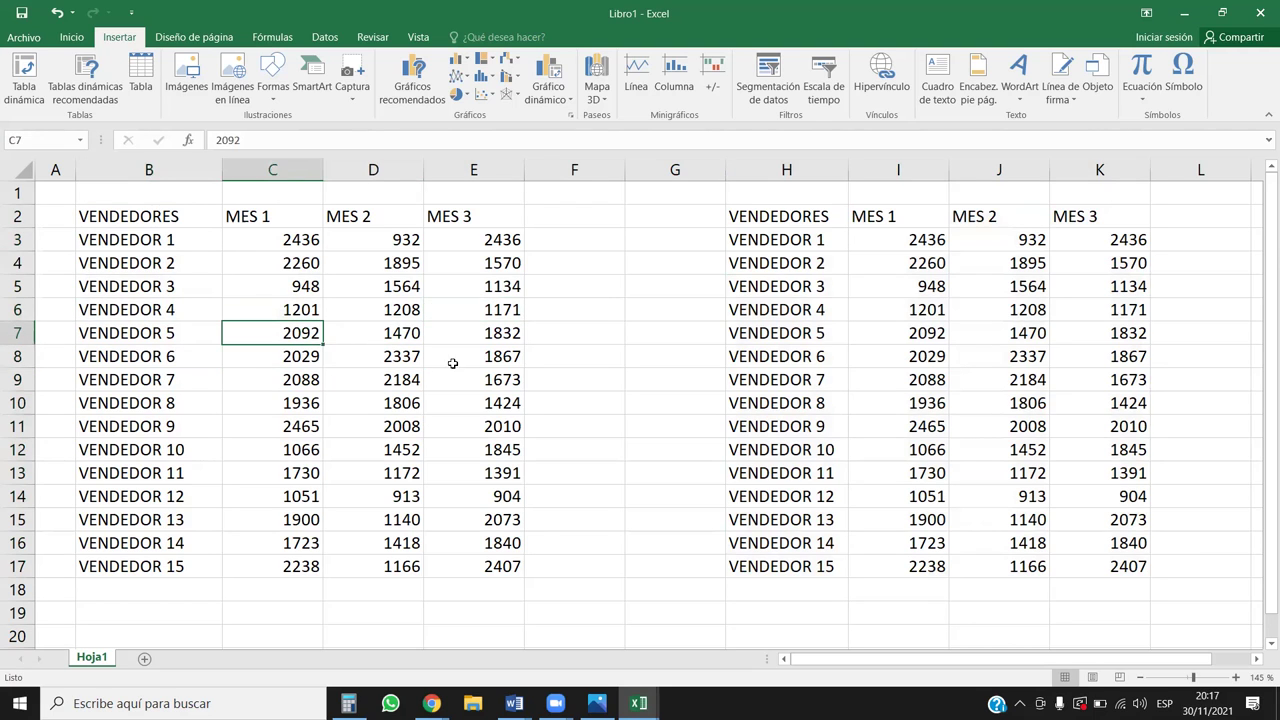
click(837, 242)
drag(788, 214, 1160, 543)
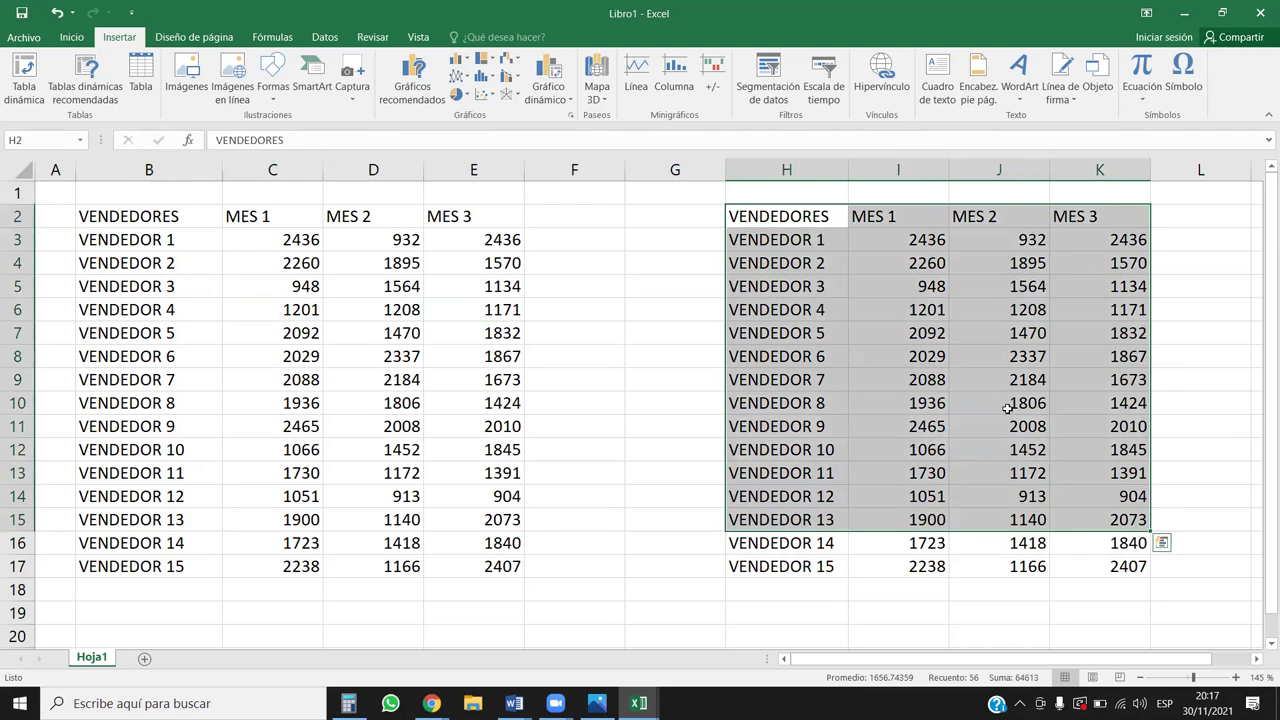
click(951, 410)
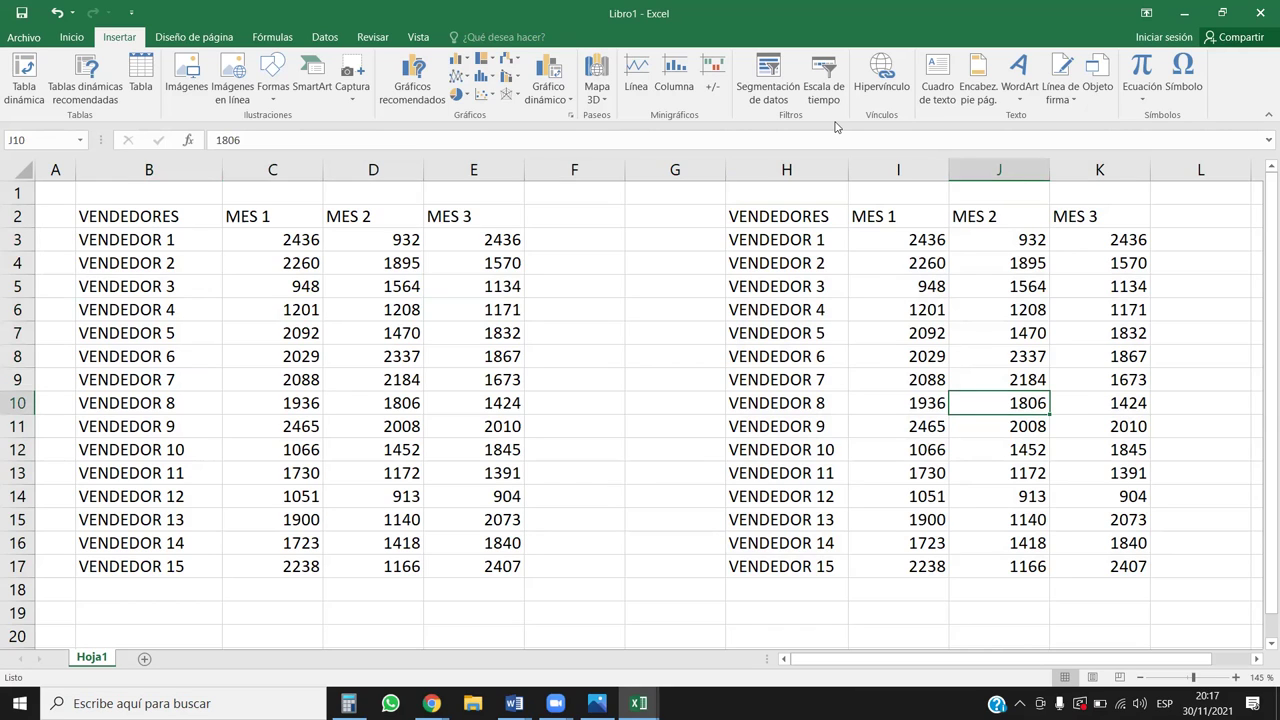
- Apply all borders to the copied table in H2:K17 and centre its contents horizontally
drag(796, 218, 1091, 566)
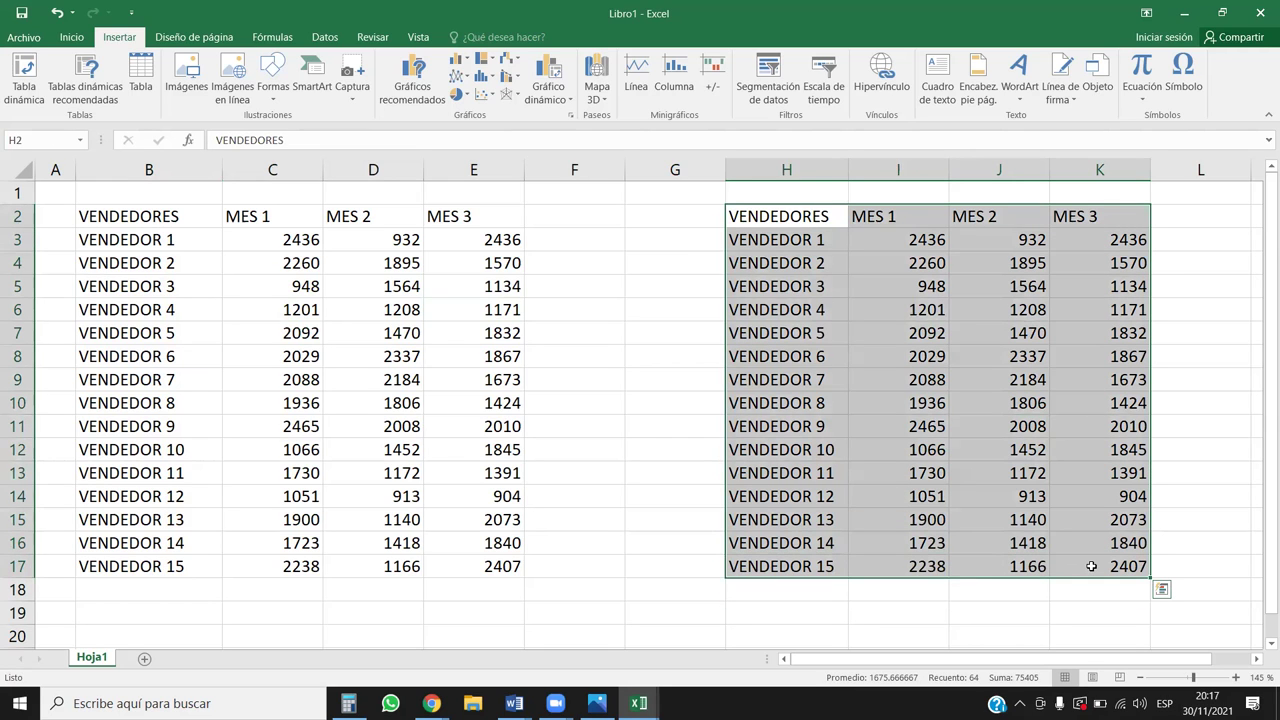
click(80, 39)
click(219, 90)
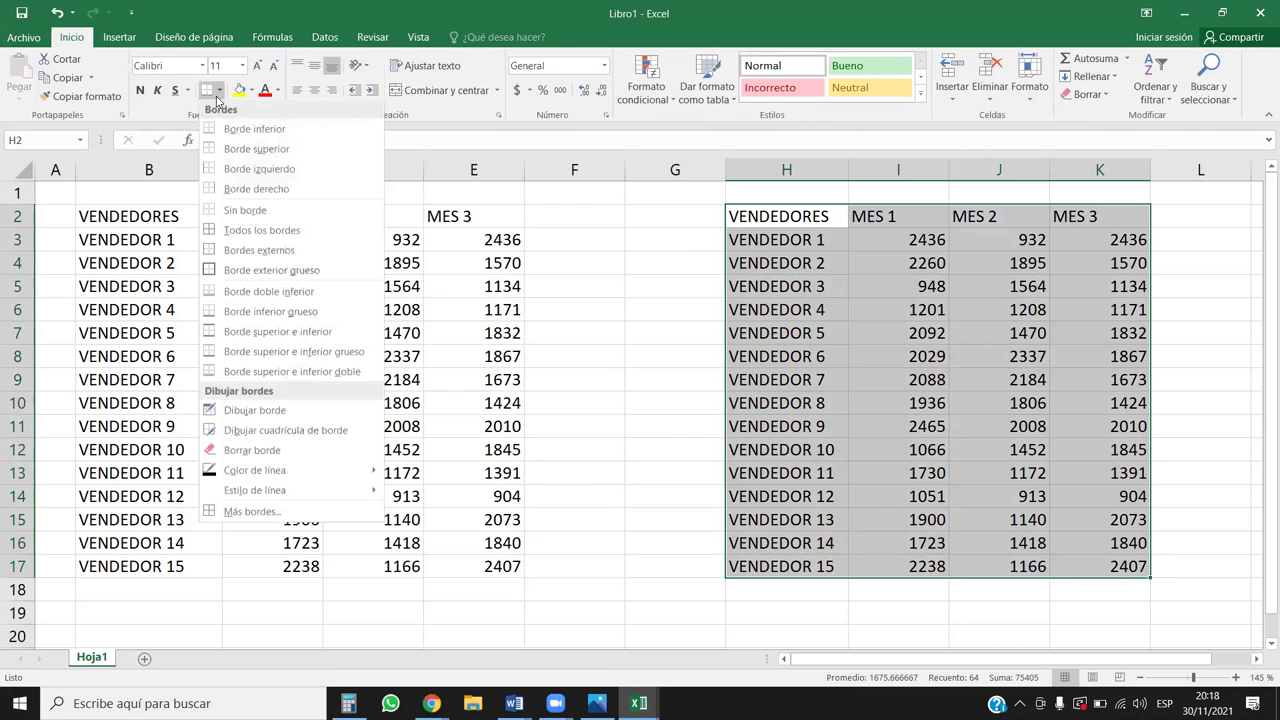
click(274, 241)
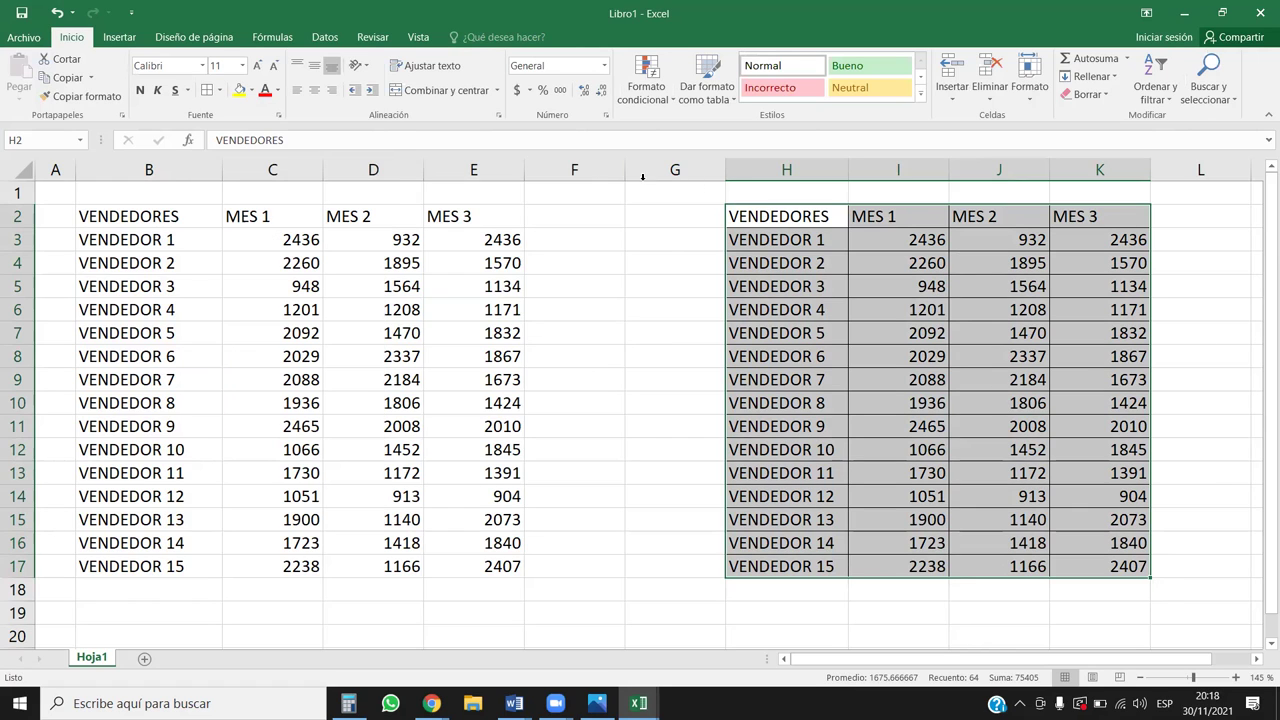
click(314, 90)
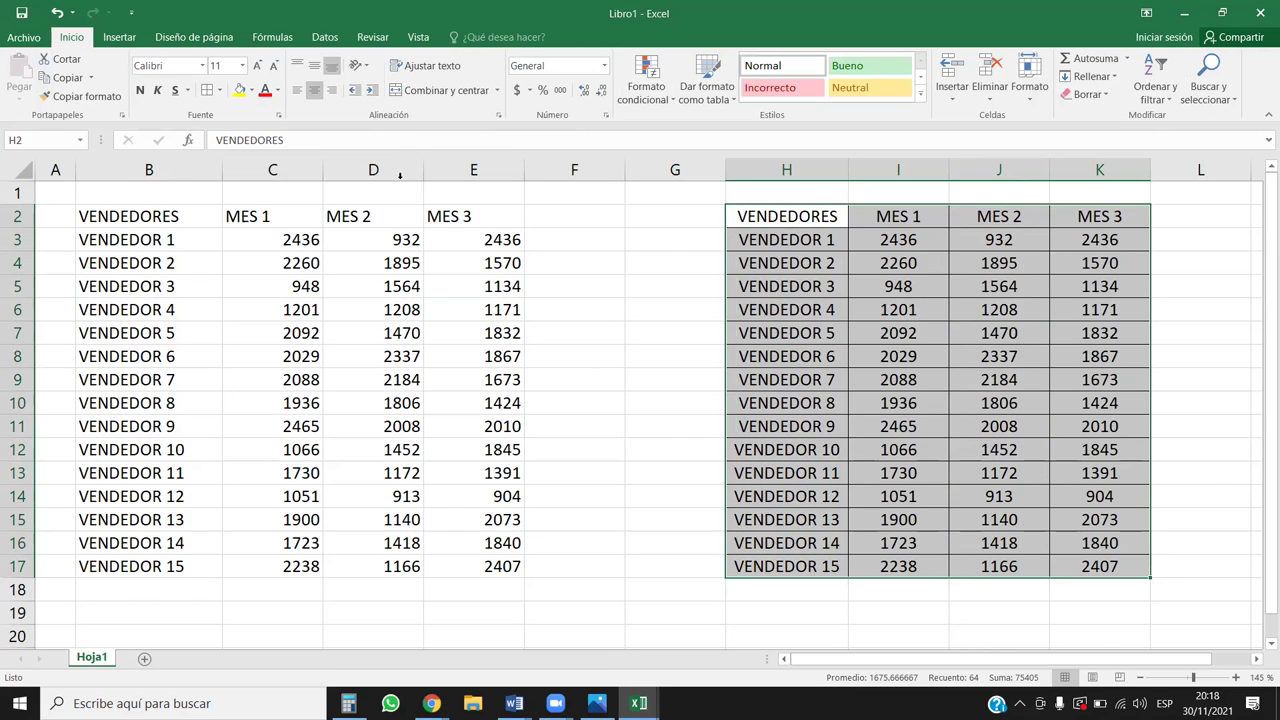
click(856, 292)
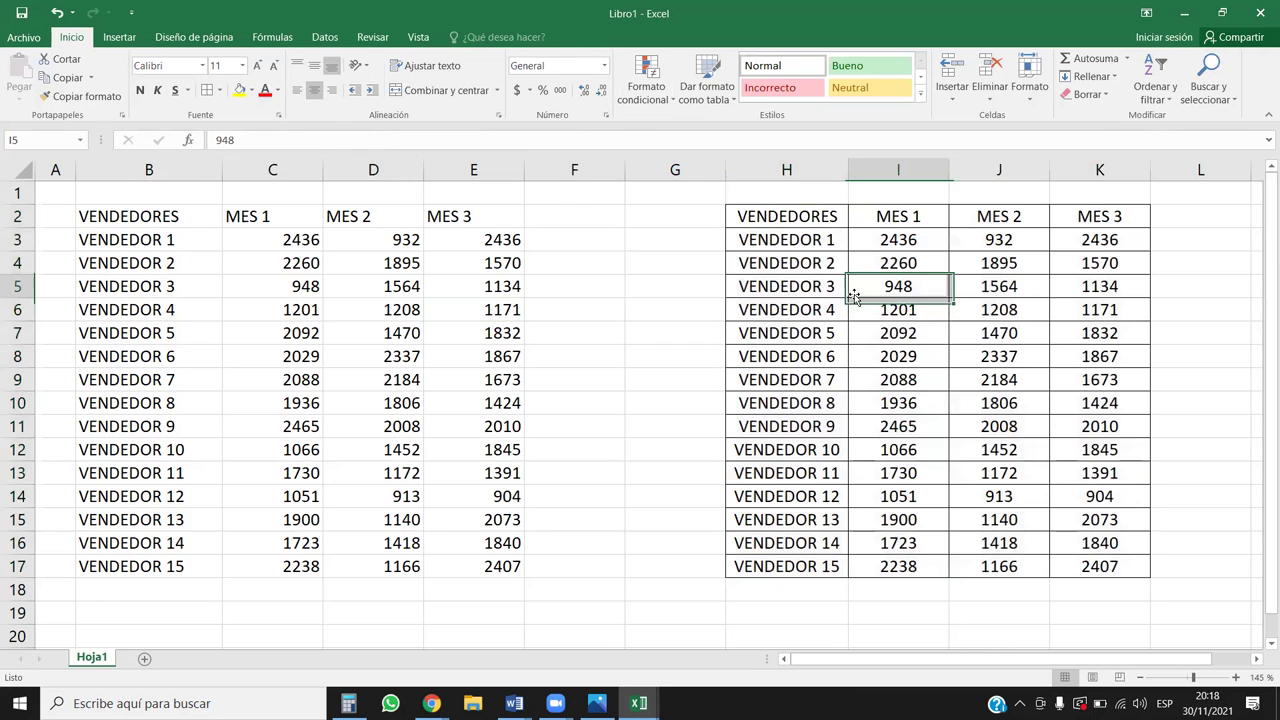
- Fill the copied table's header cells H2:K2 with a light blue theme colour
click(826, 220)
drag(864, 223, 1085, 222)
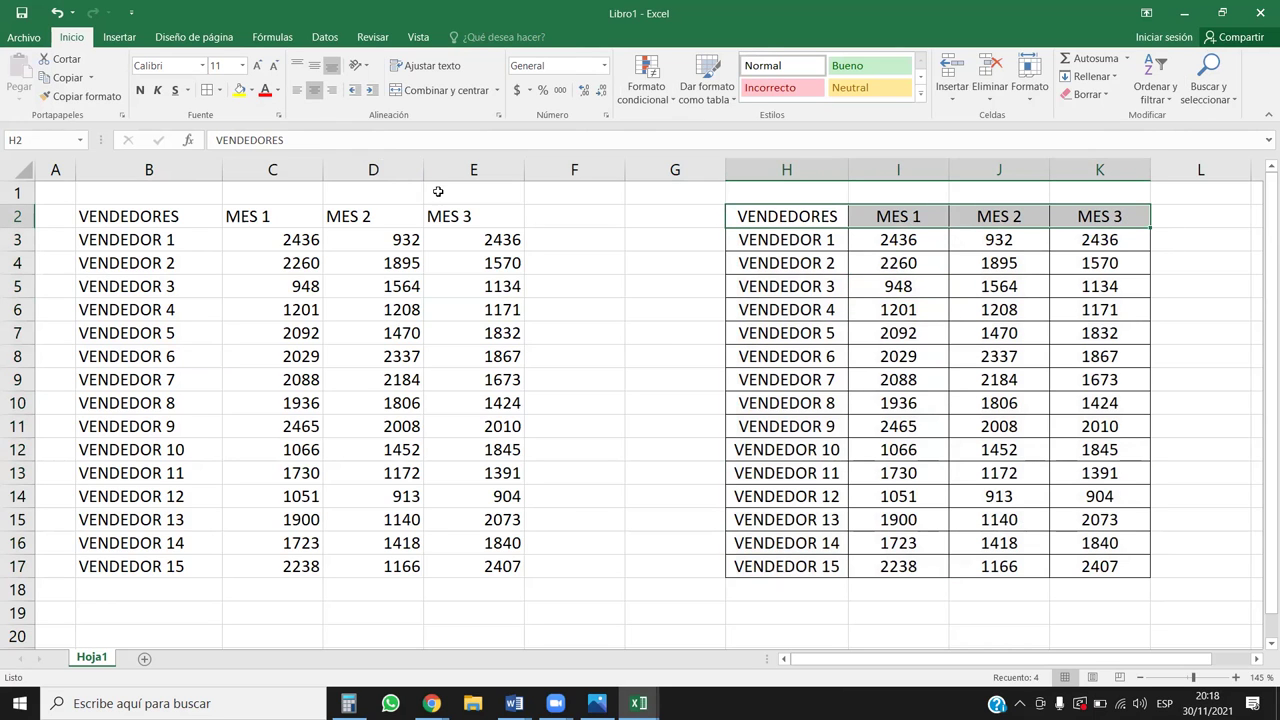
click(251, 90)
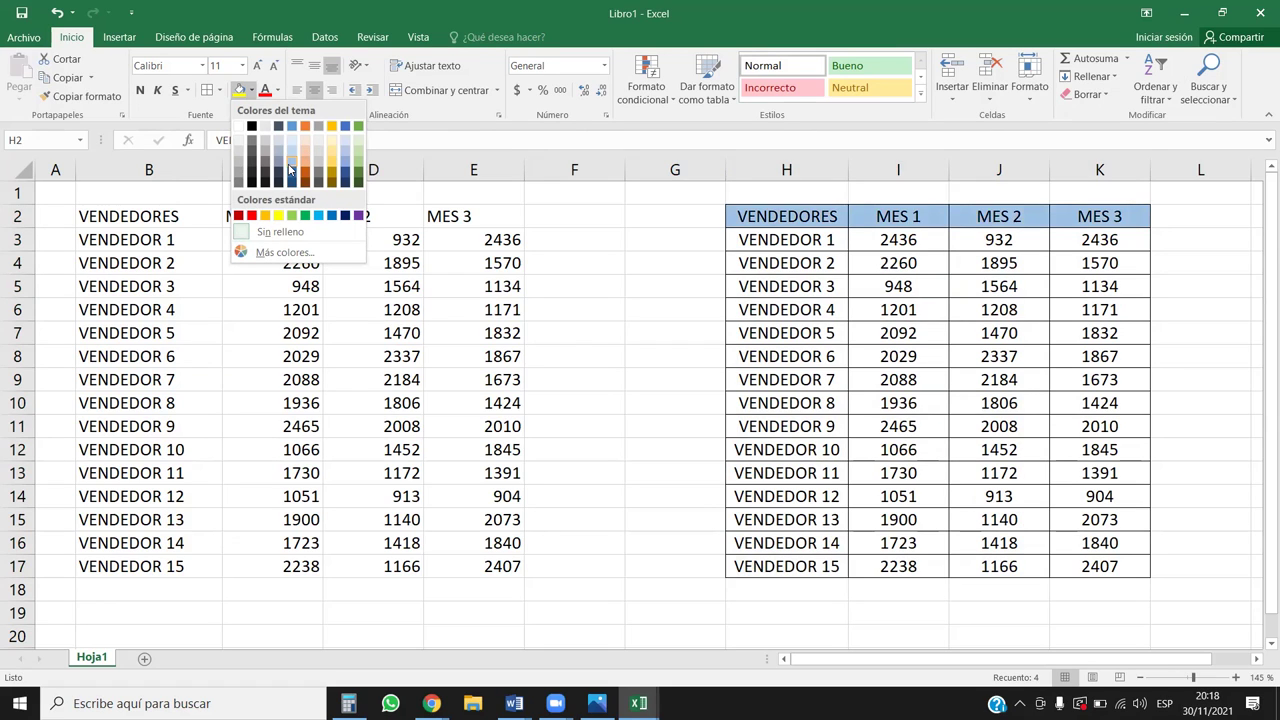
click(292, 158)
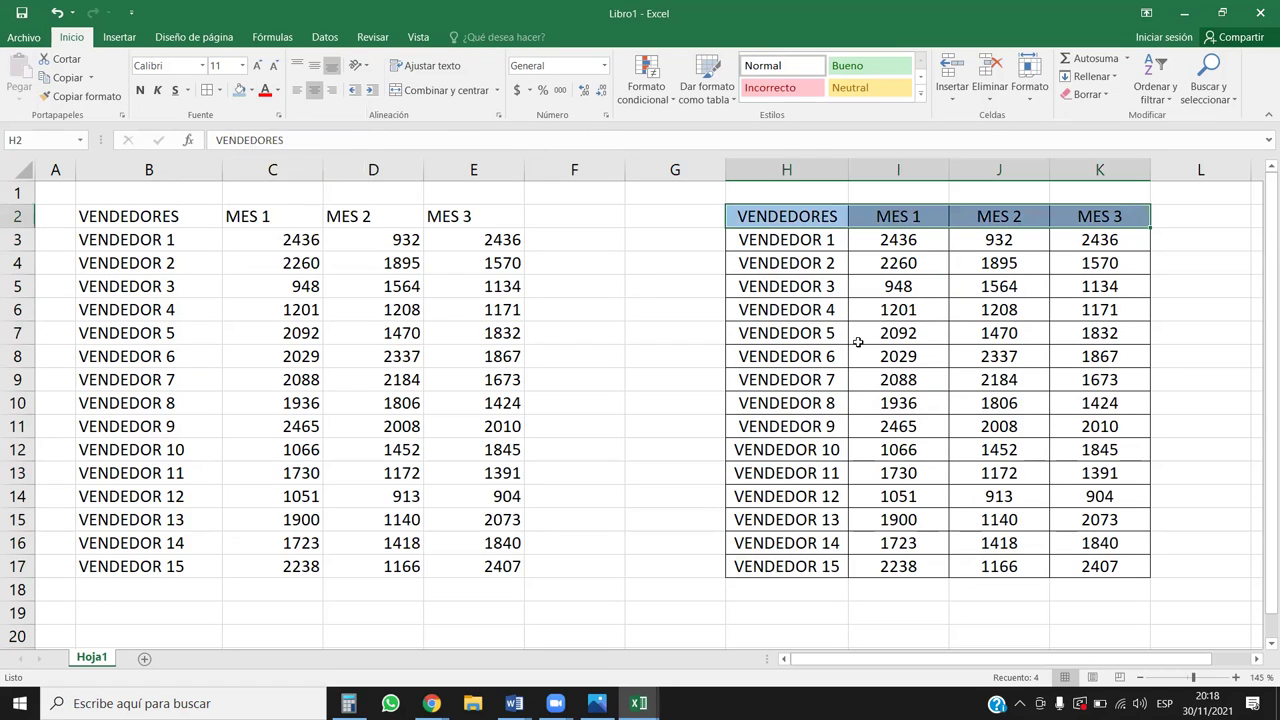
click(822, 244)
drag(840, 242, 898, 470)
click(905, 470)
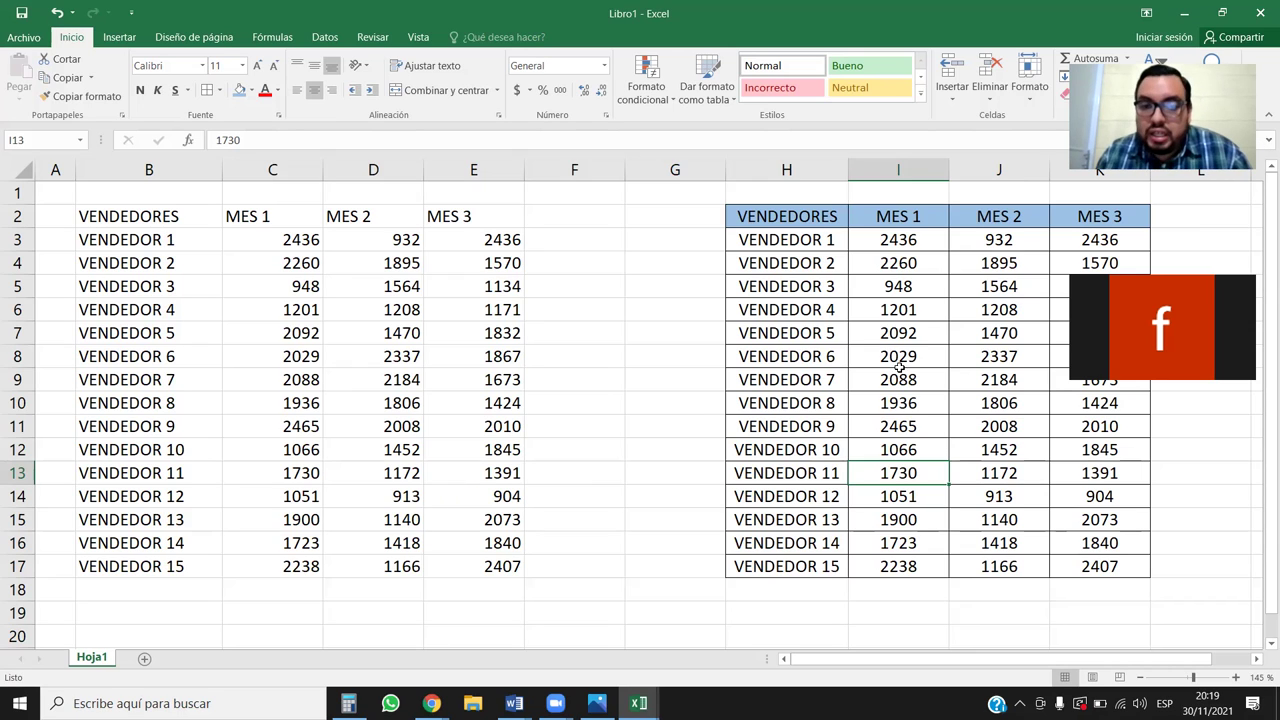
click(823, 216)
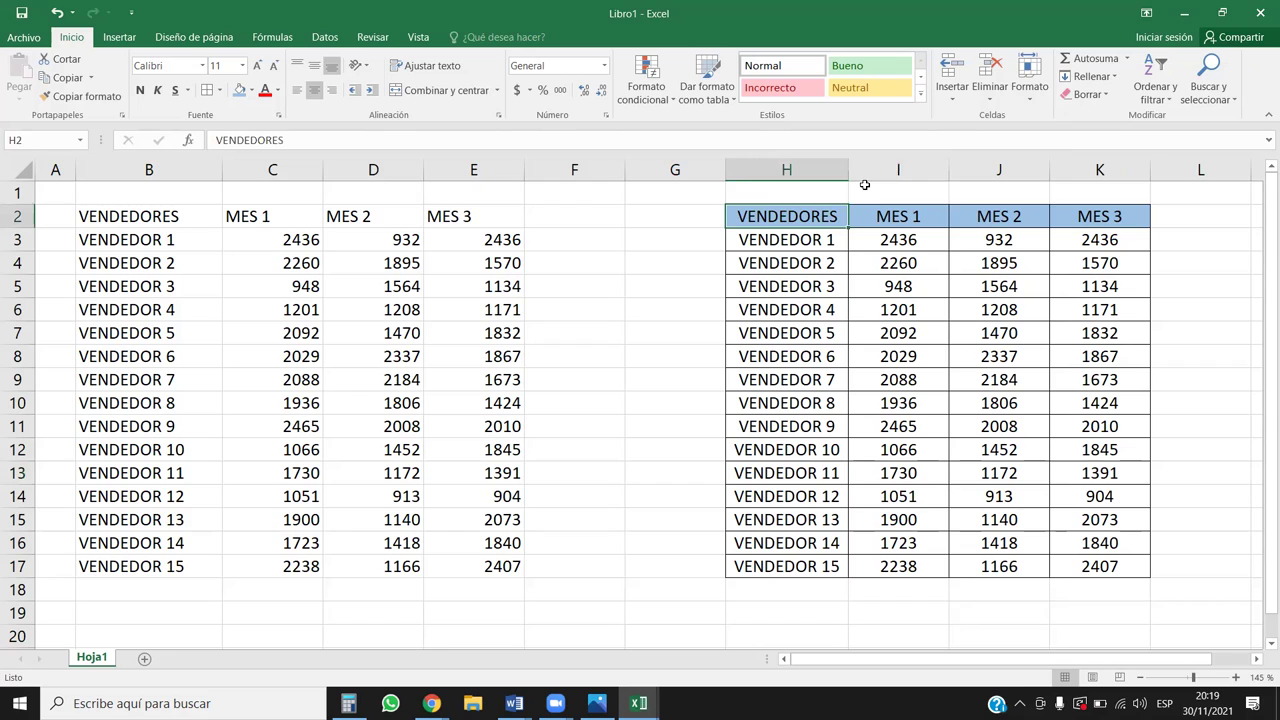
drag(830, 216, 1133, 220)
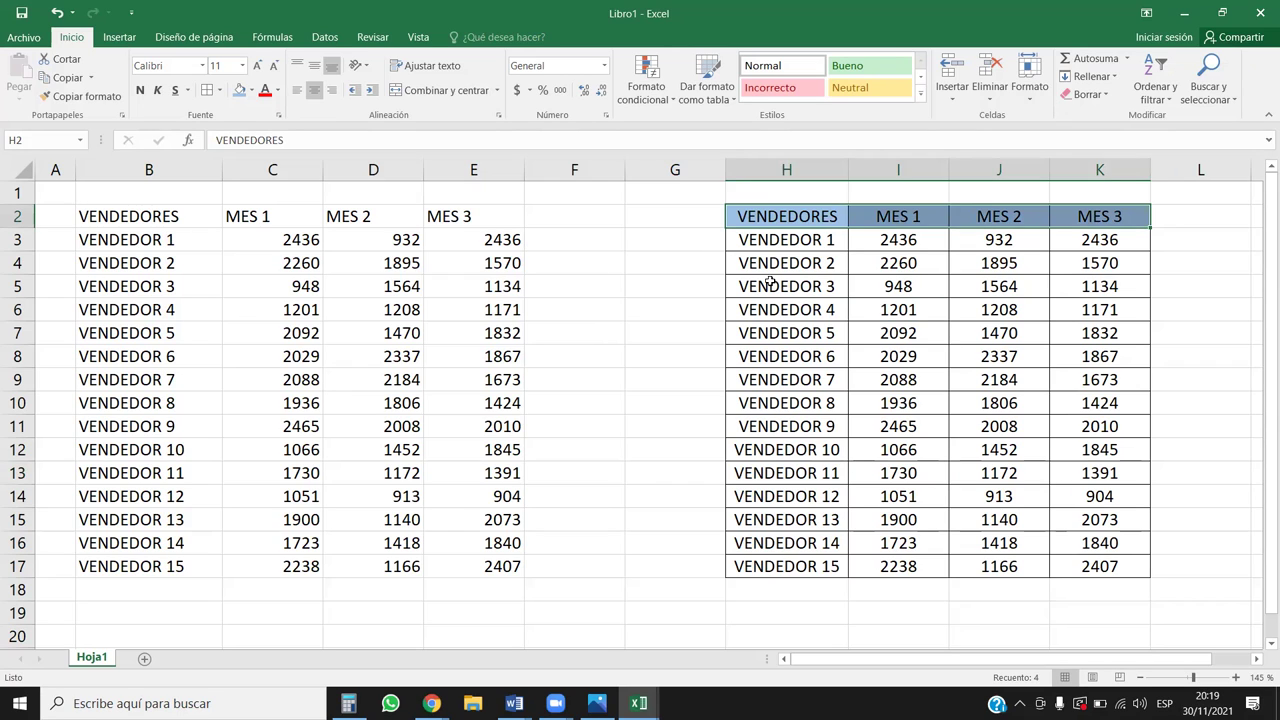
click(962, 332)
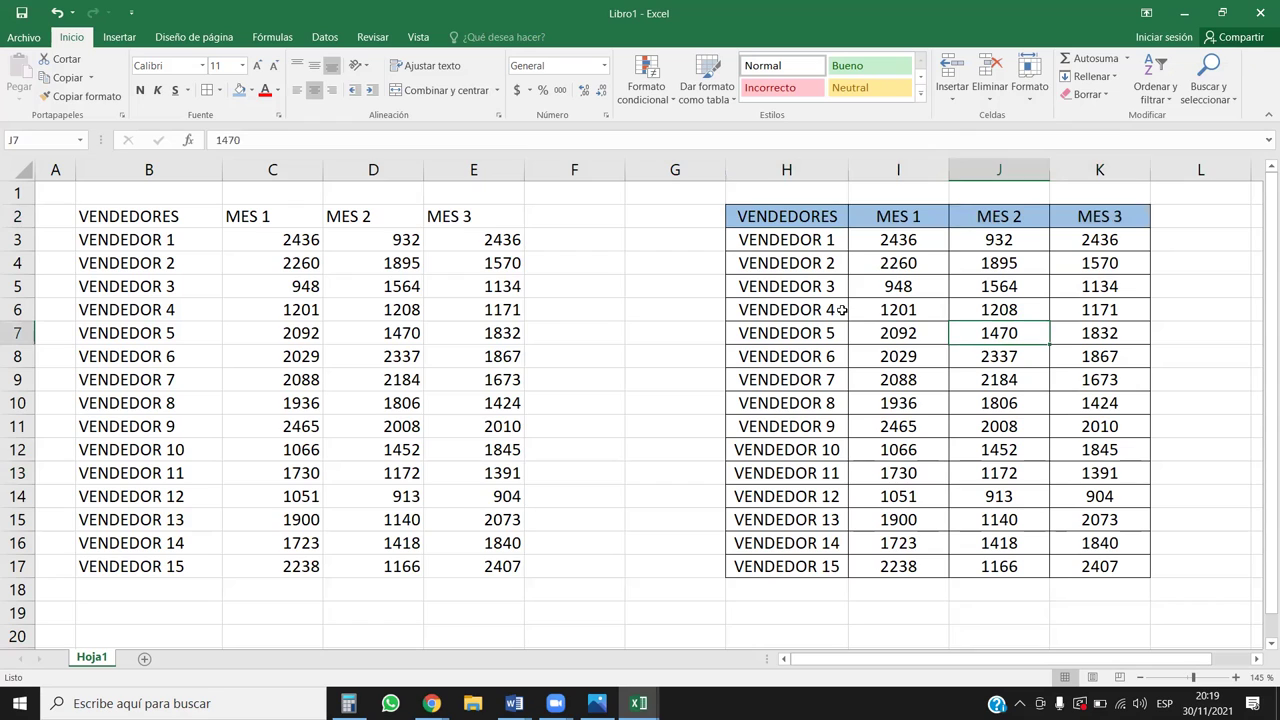
drag(806, 218, 1137, 214)
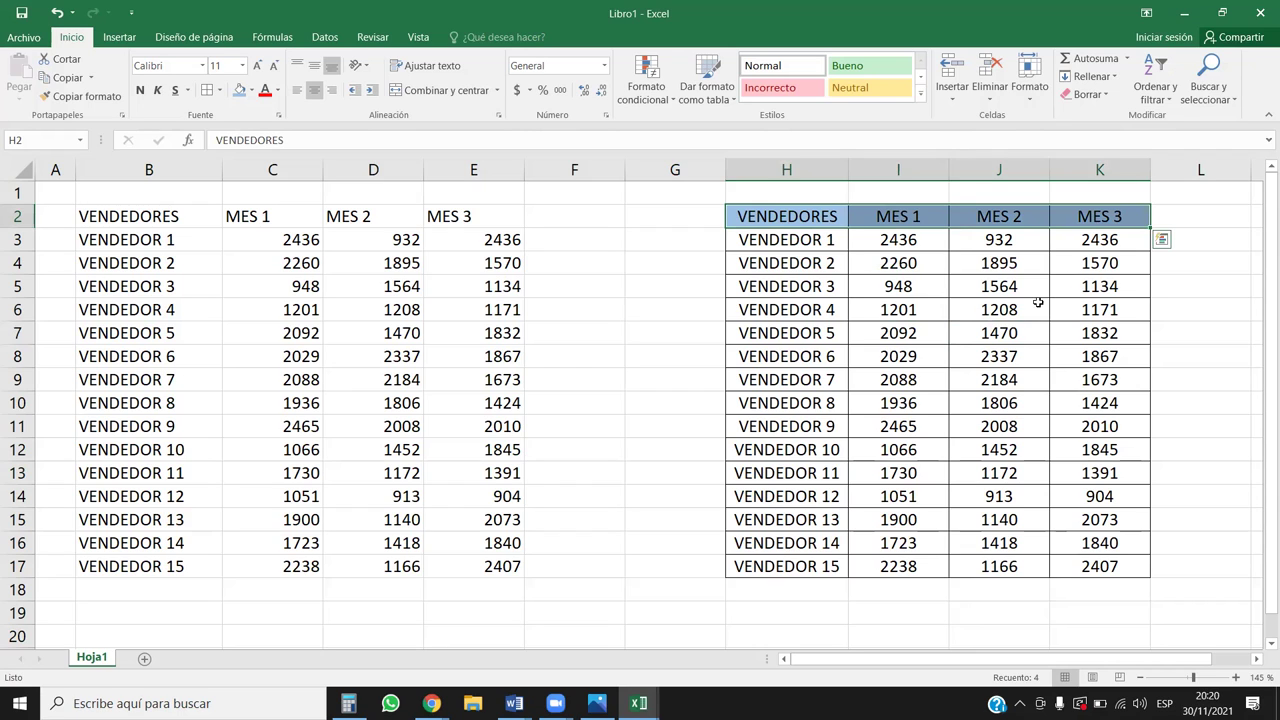
drag(812, 226, 778, 565)
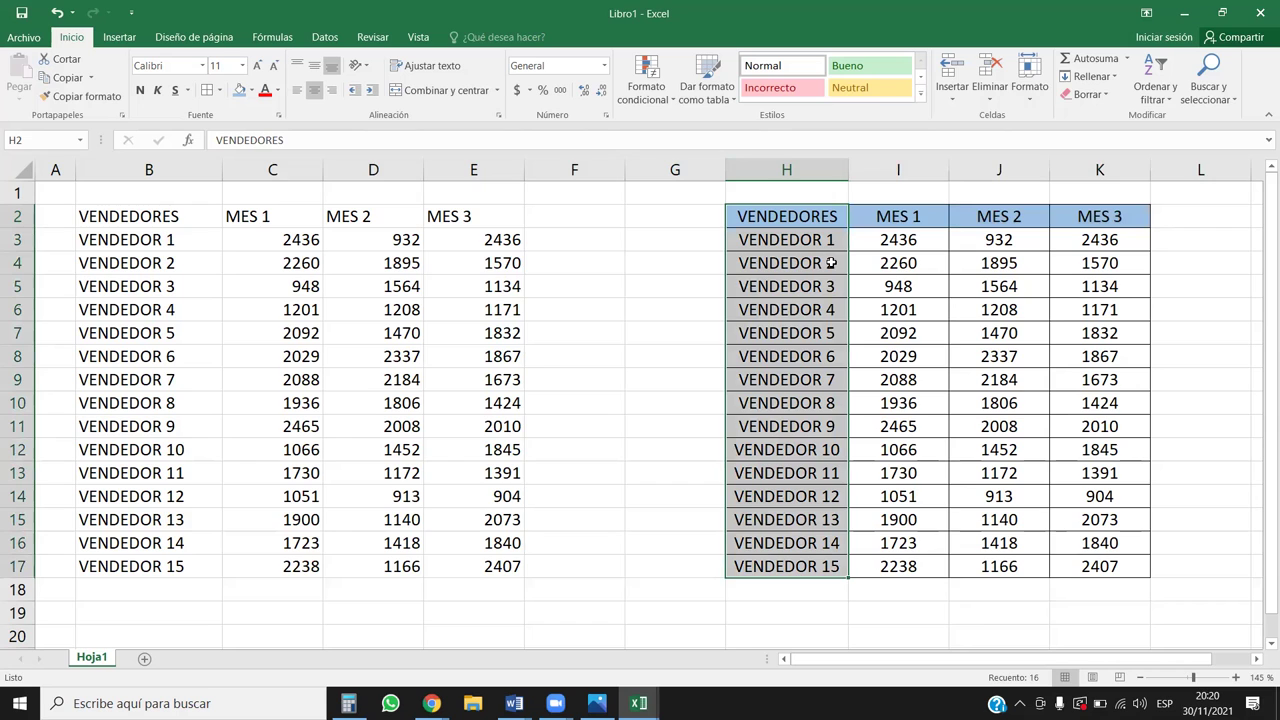
- Make the seller names in H3:H17 of the copied table bold
drag(831, 263, 1108, 263)
click(998, 309)
drag(810, 245, 794, 563)
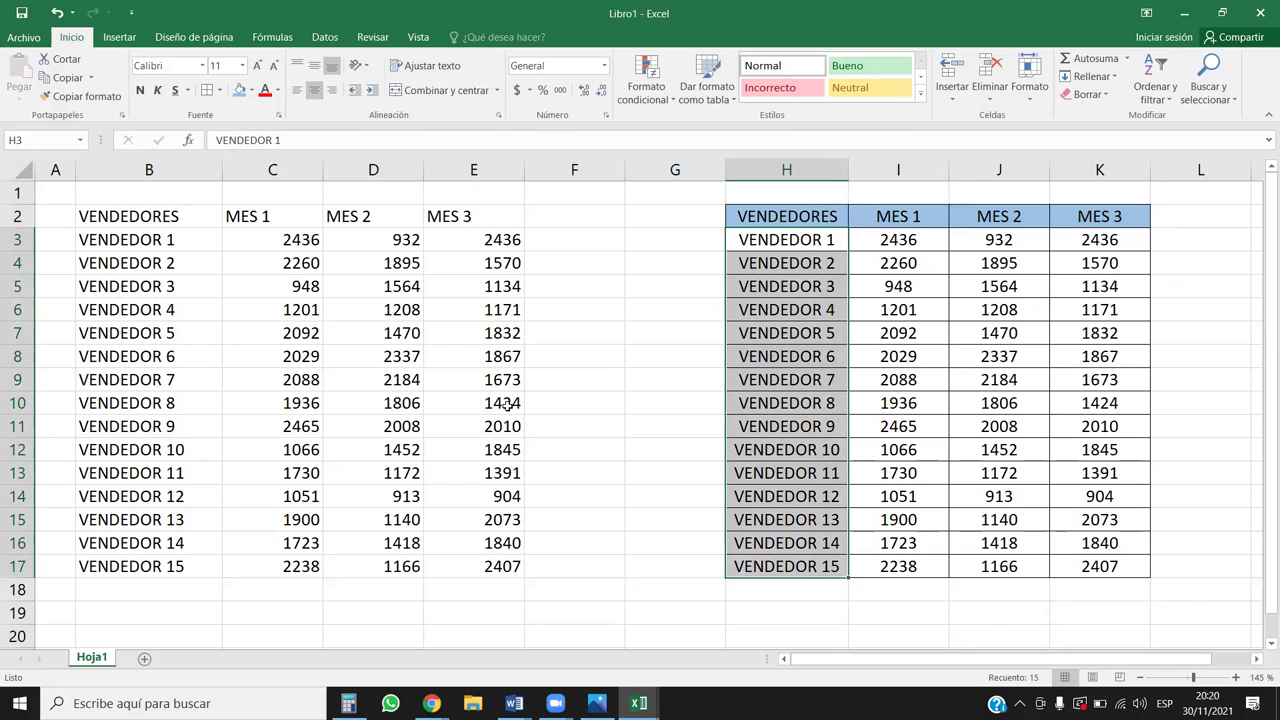
click(141, 90)
click(870, 284)
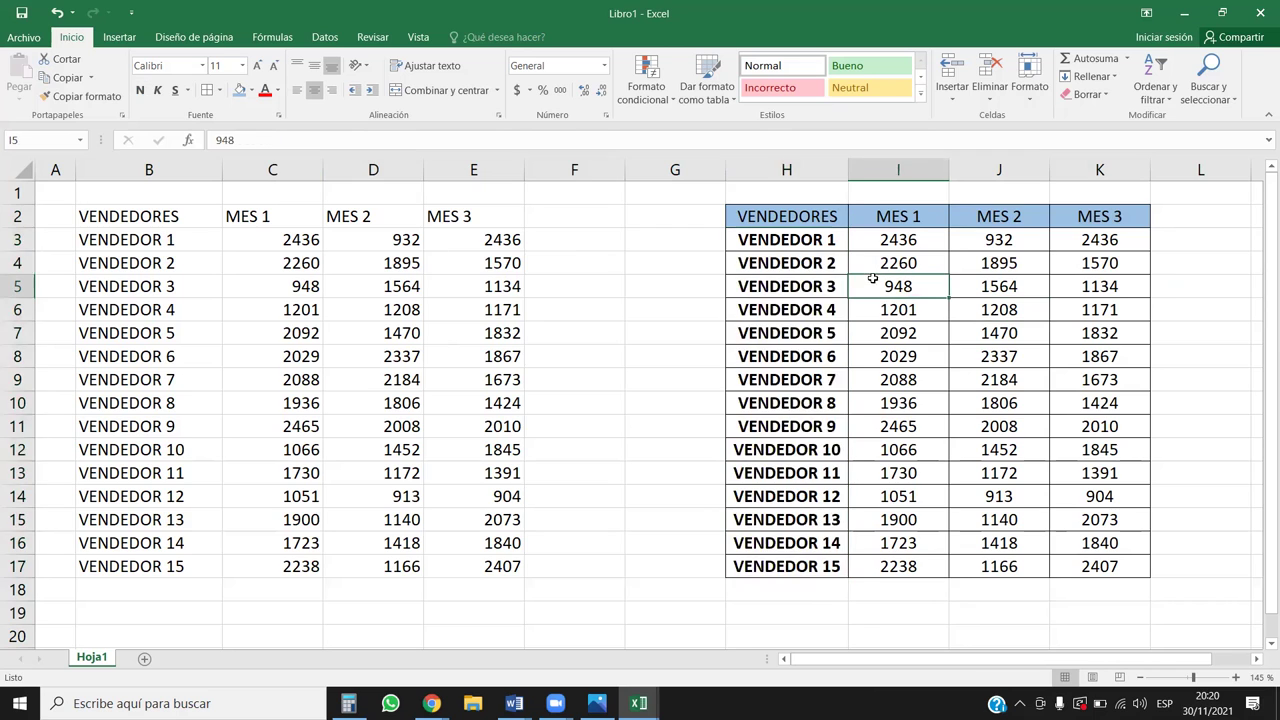
- Fill the seller name cells H3:H17 with the lightest blue theme shade
drag(826, 240, 829, 566)
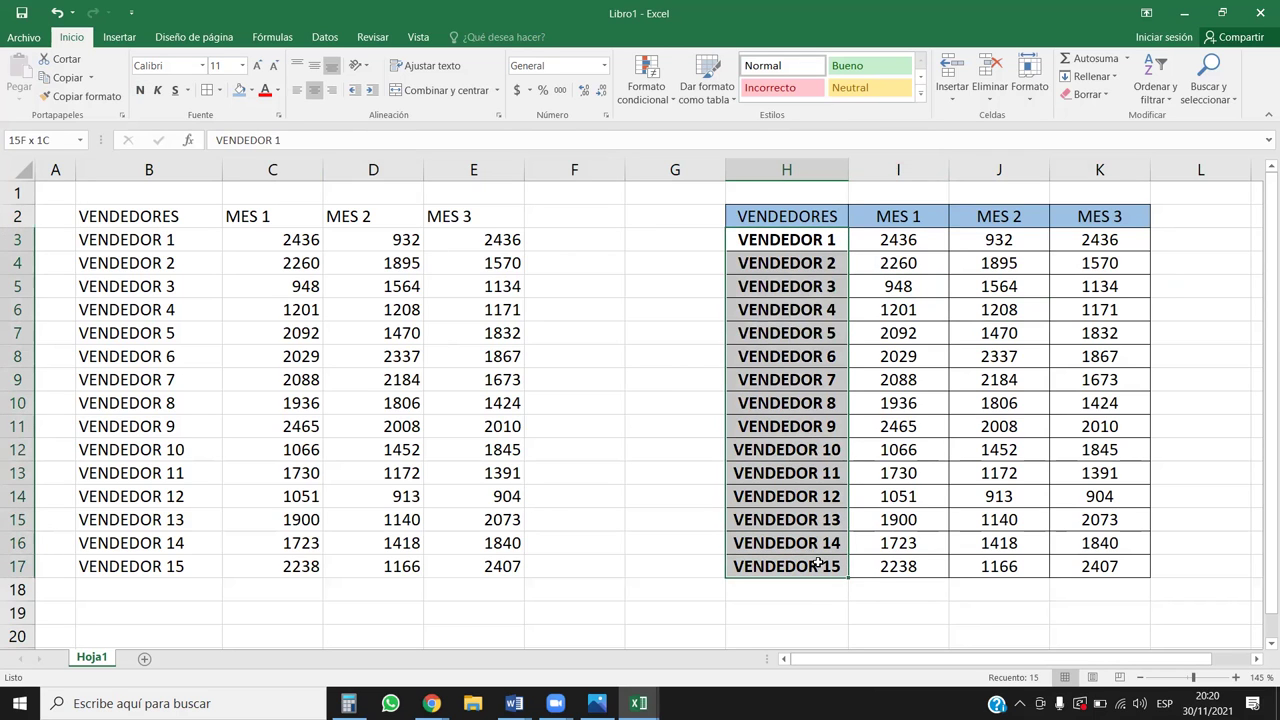
click(239, 90)
click(251, 90)
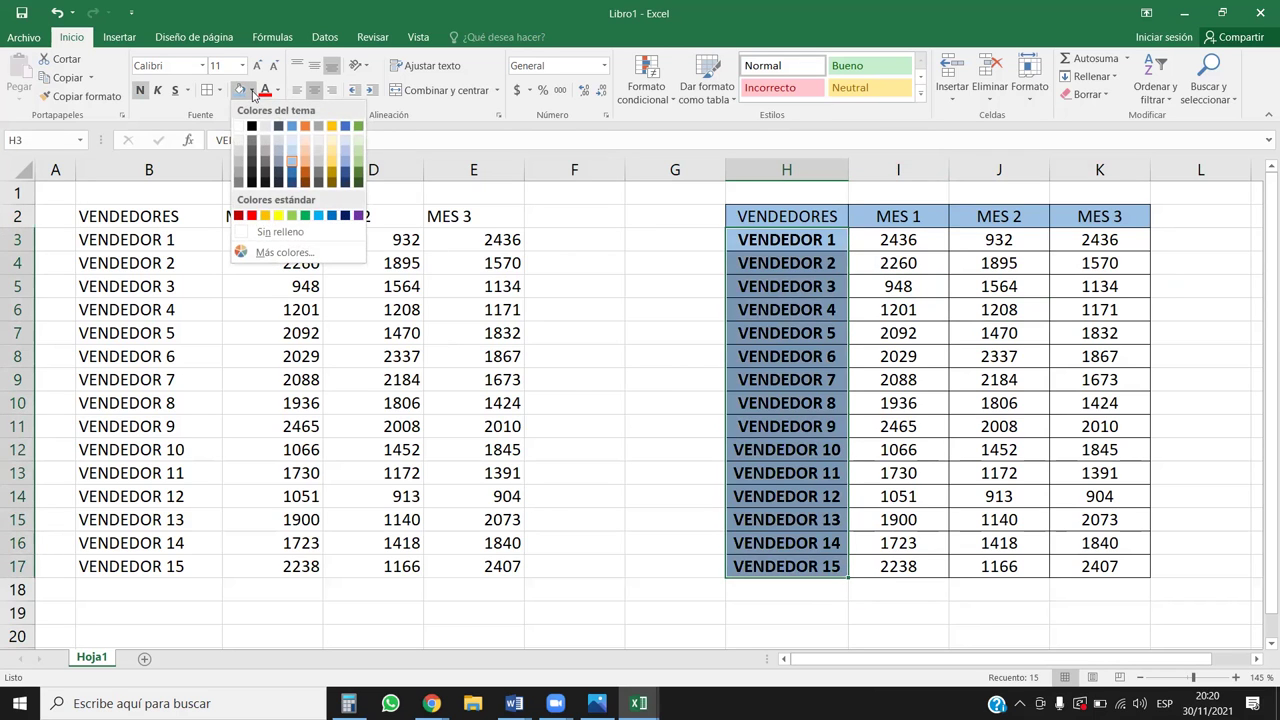
click(293, 143)
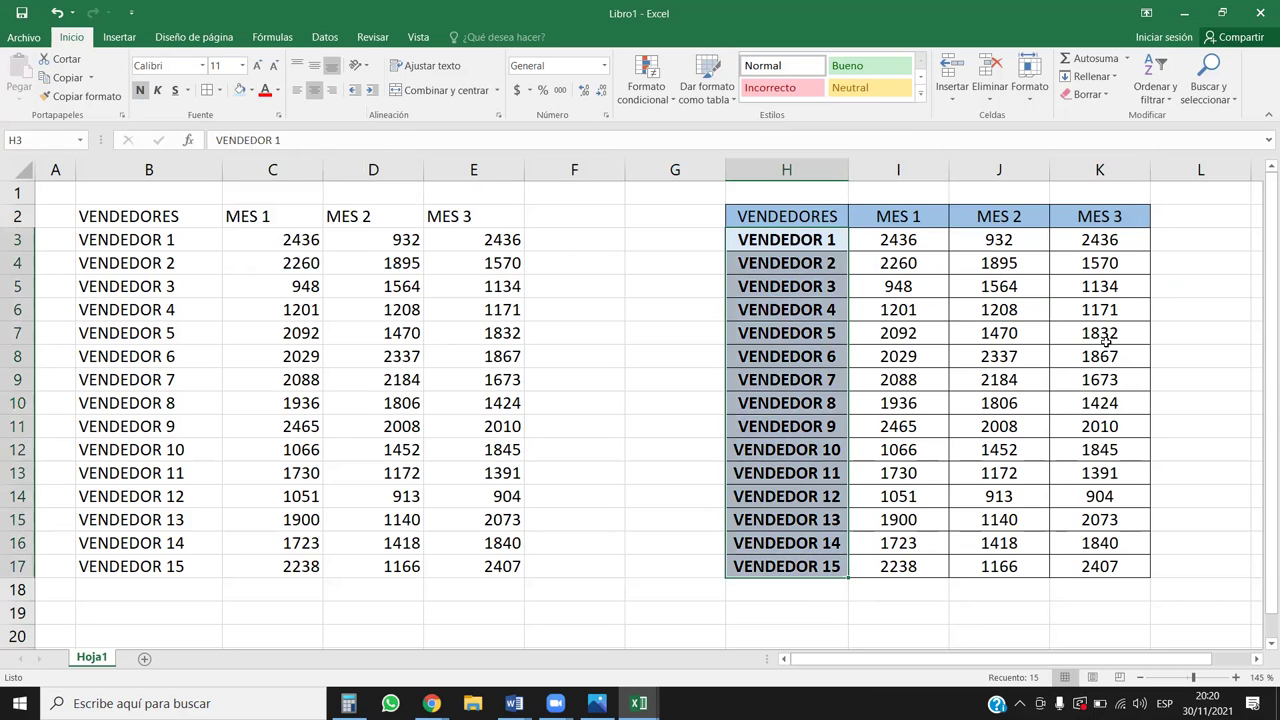
click(1042, 311)
drag(767, 238, 780, 566)
click(925, 492)
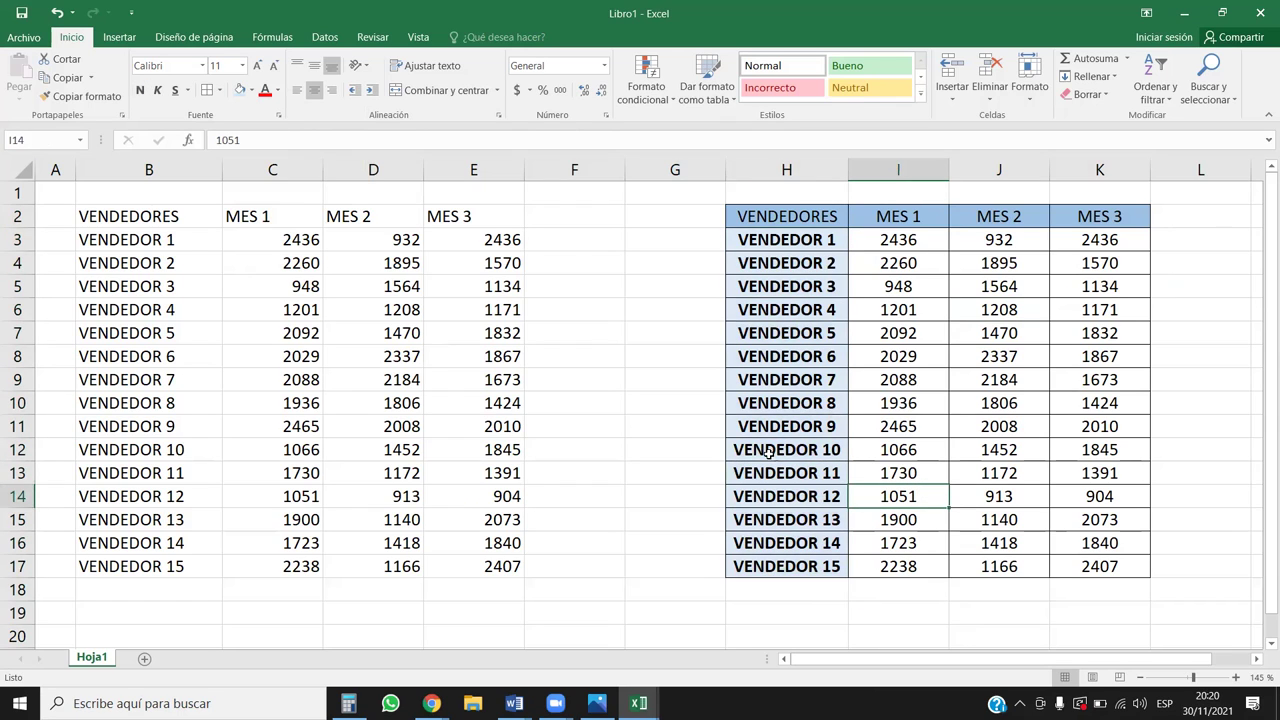
click(327, 374)
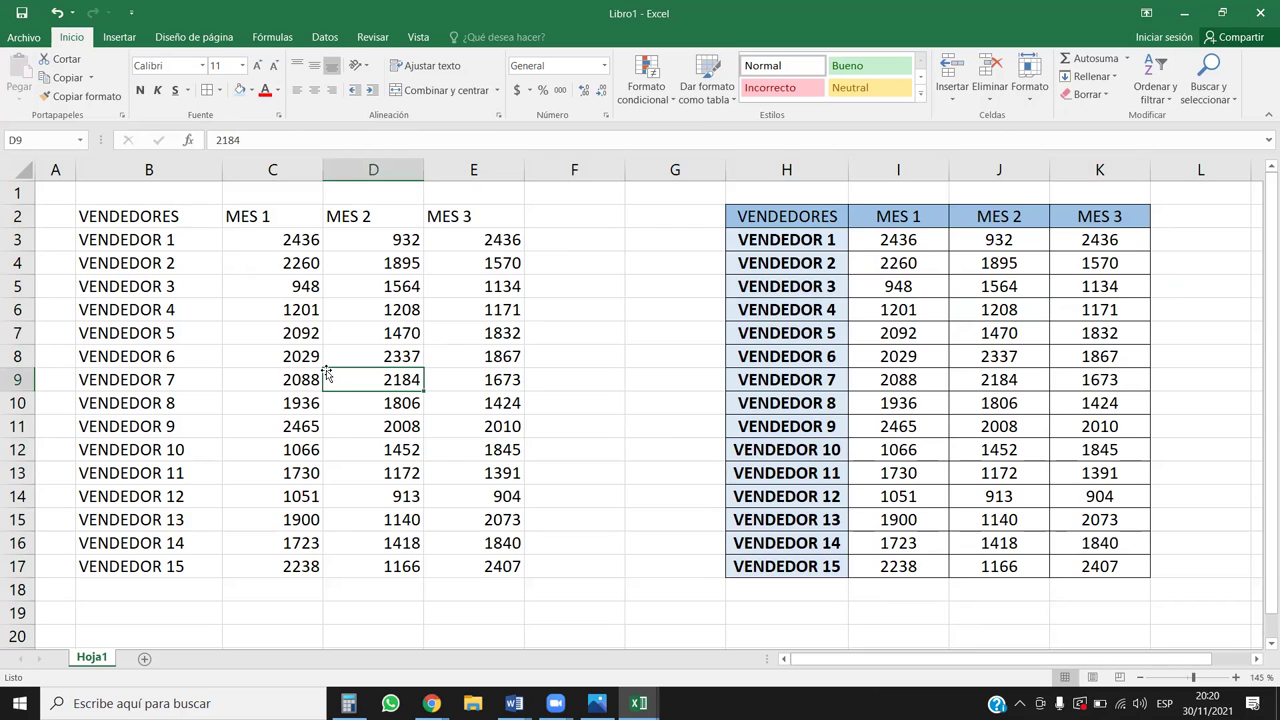
drag(796, 228, 1100, 566)
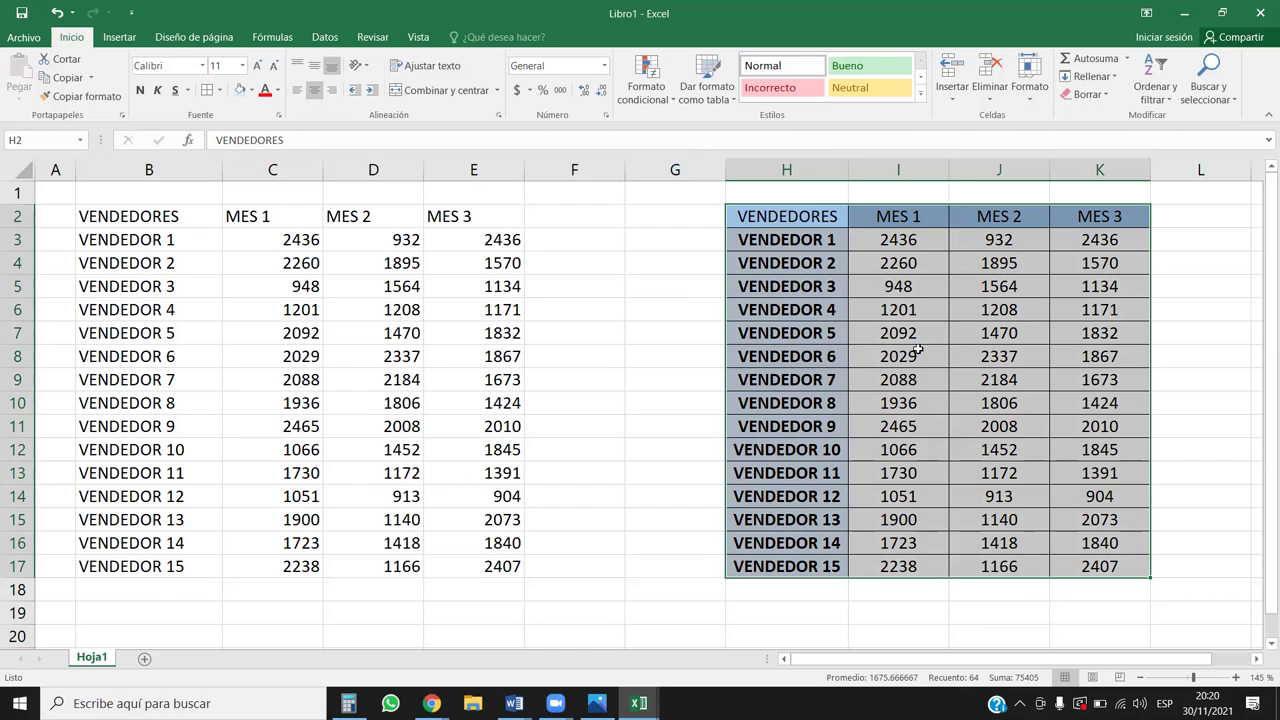
click(893, 307)
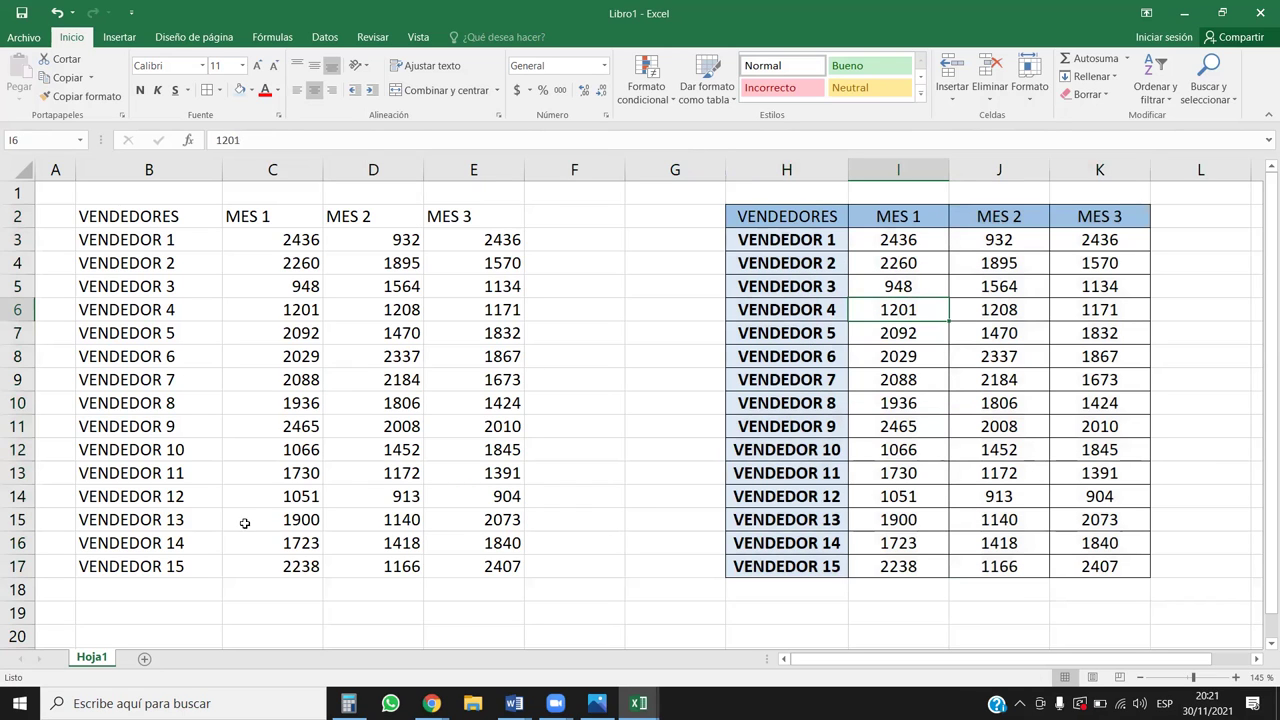
click(150, 356)
click(299, 307)
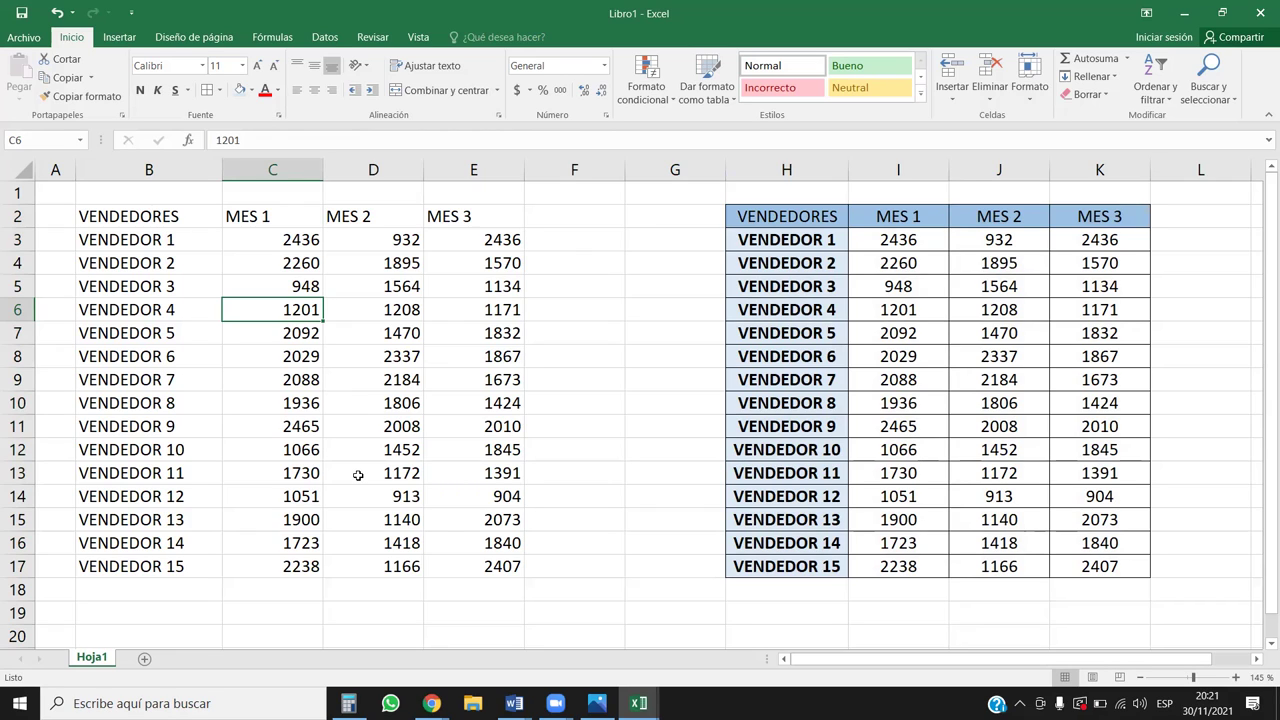
click(282, 357)
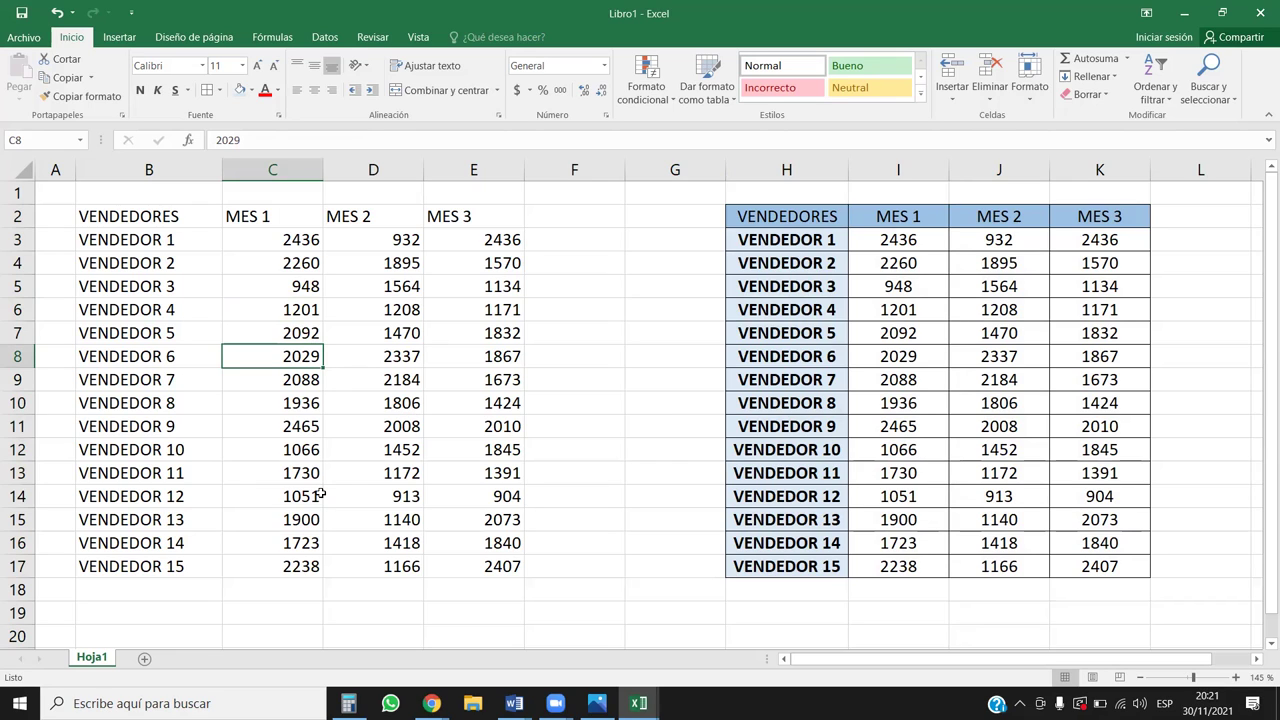
click(119, 37)
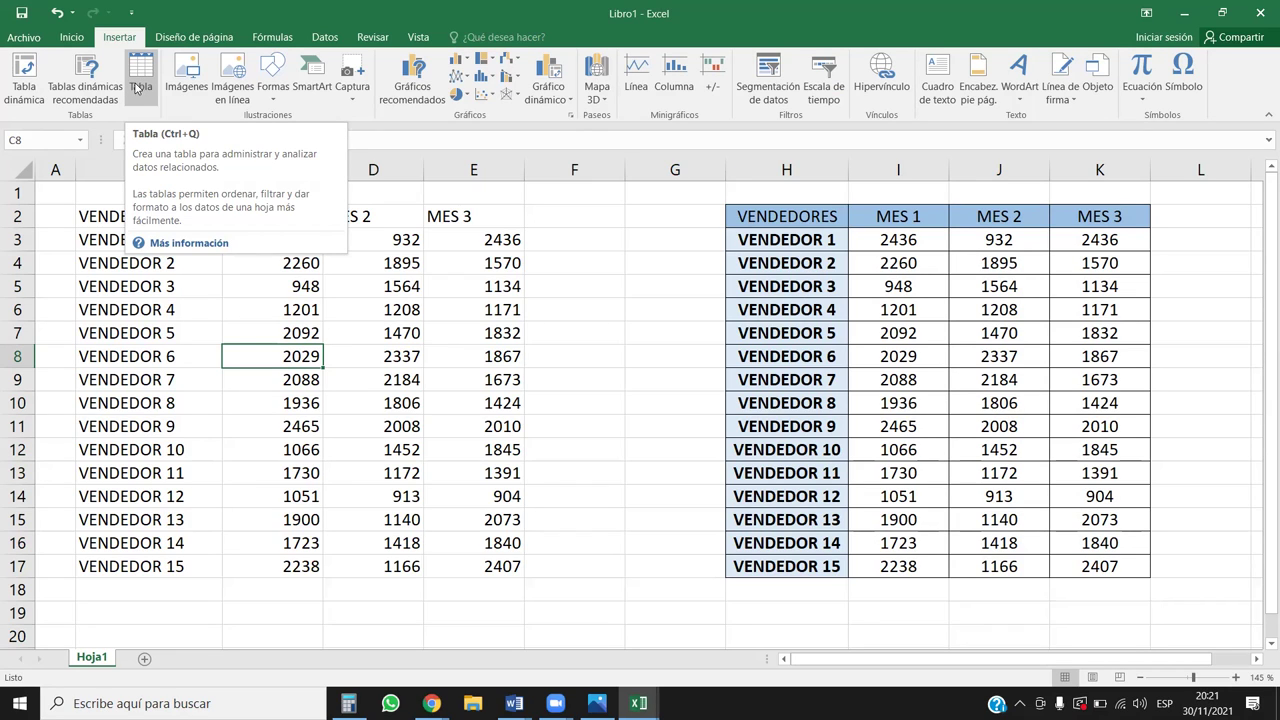
click(220, 330)
click(280, 373)
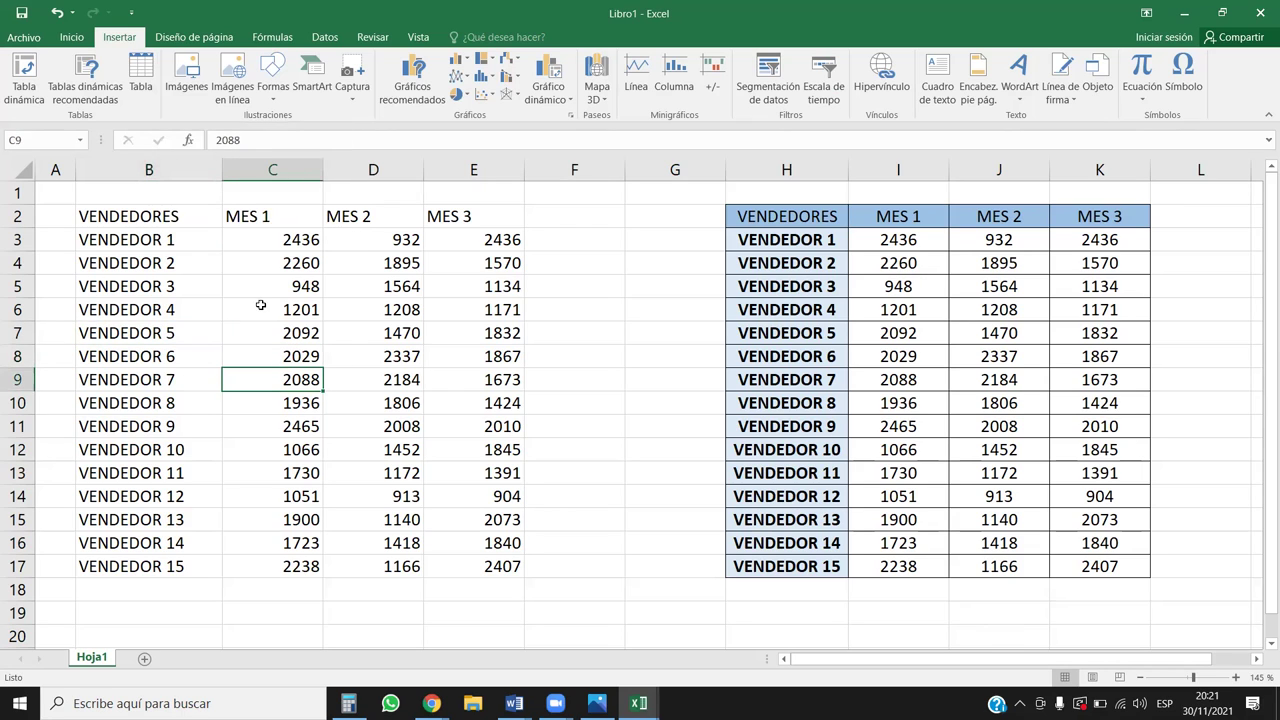
drag(170, 293, 329, 474)
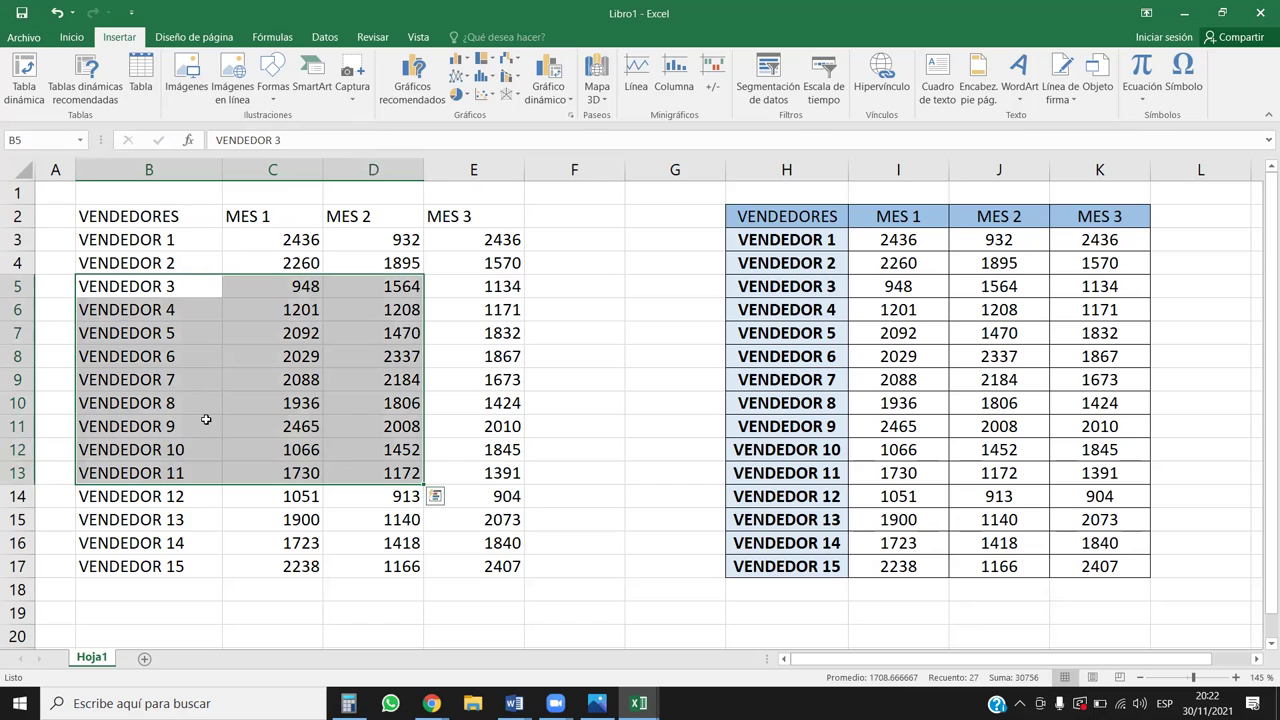
click(264, 335)
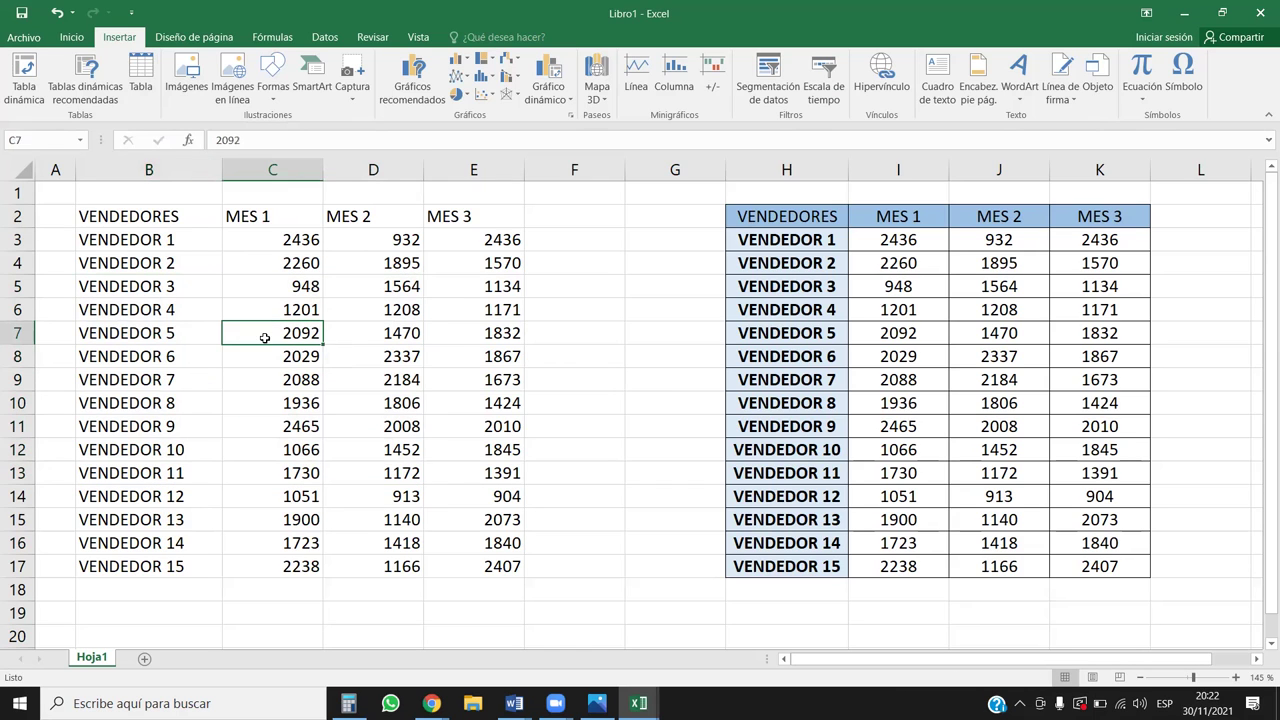
drag(143, 218, 470, 562)
click(288, 371)
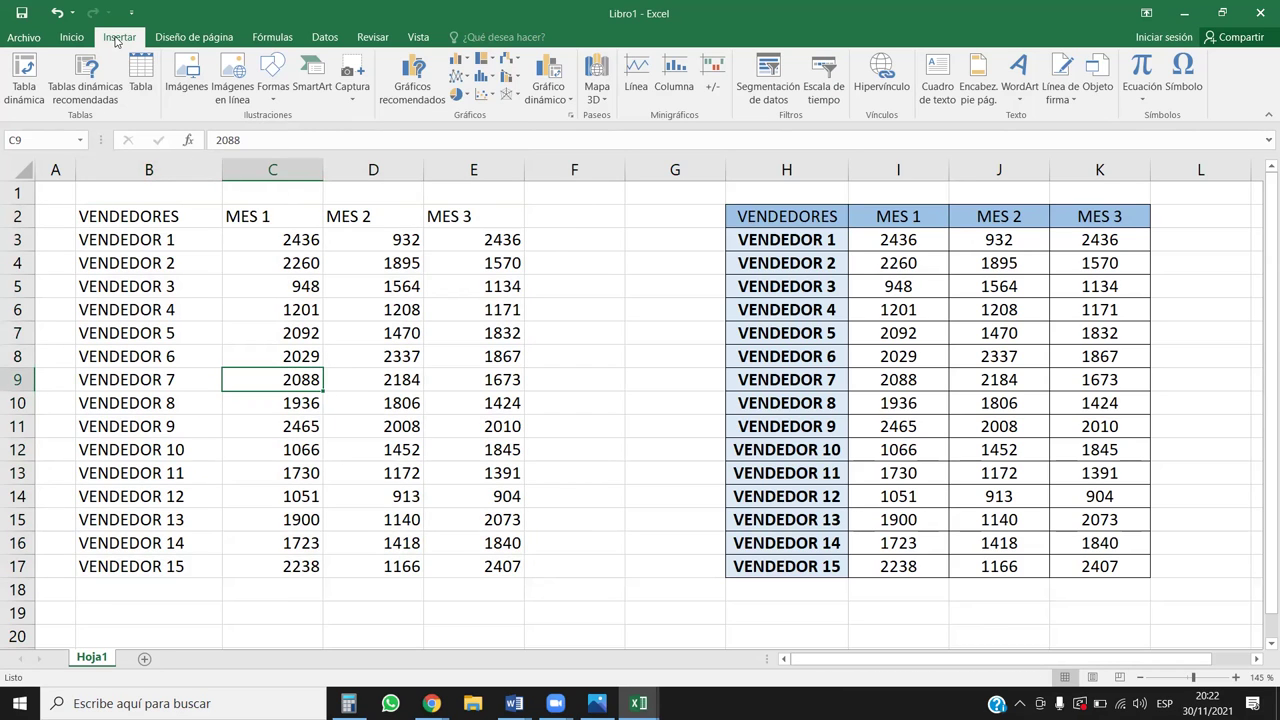
click(141, 80)
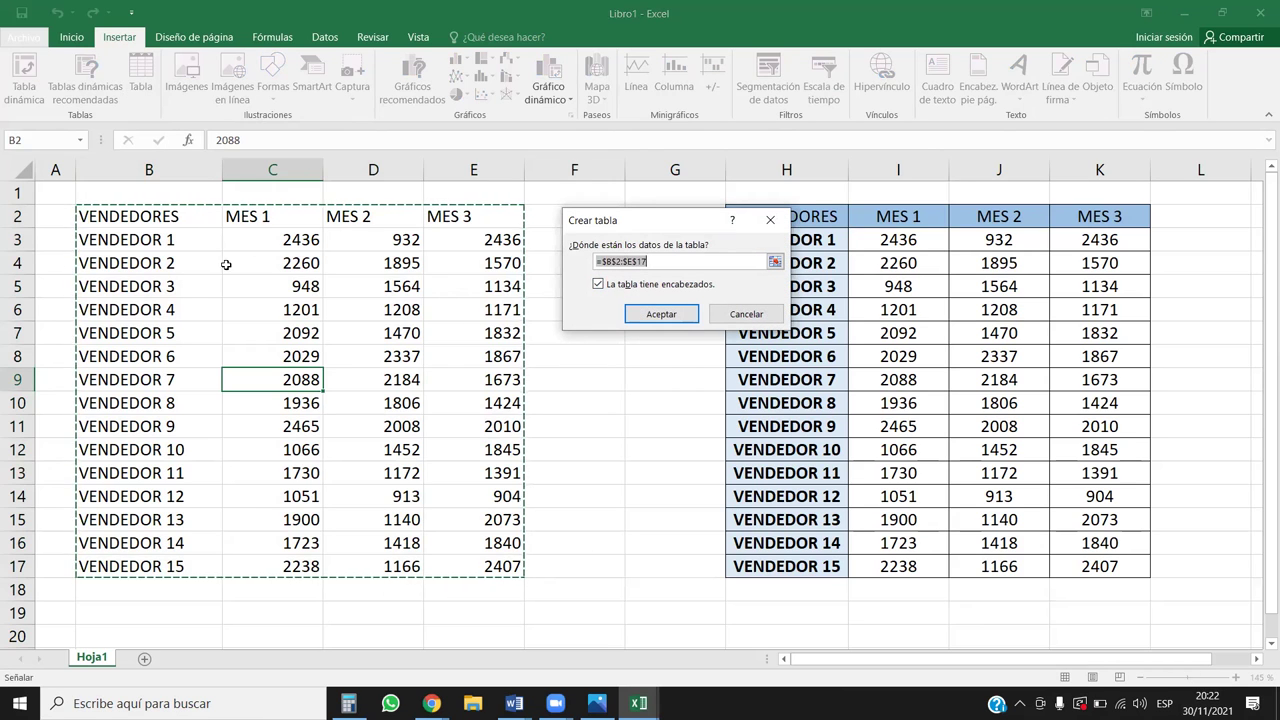
drag(612, 222, 620, 180)
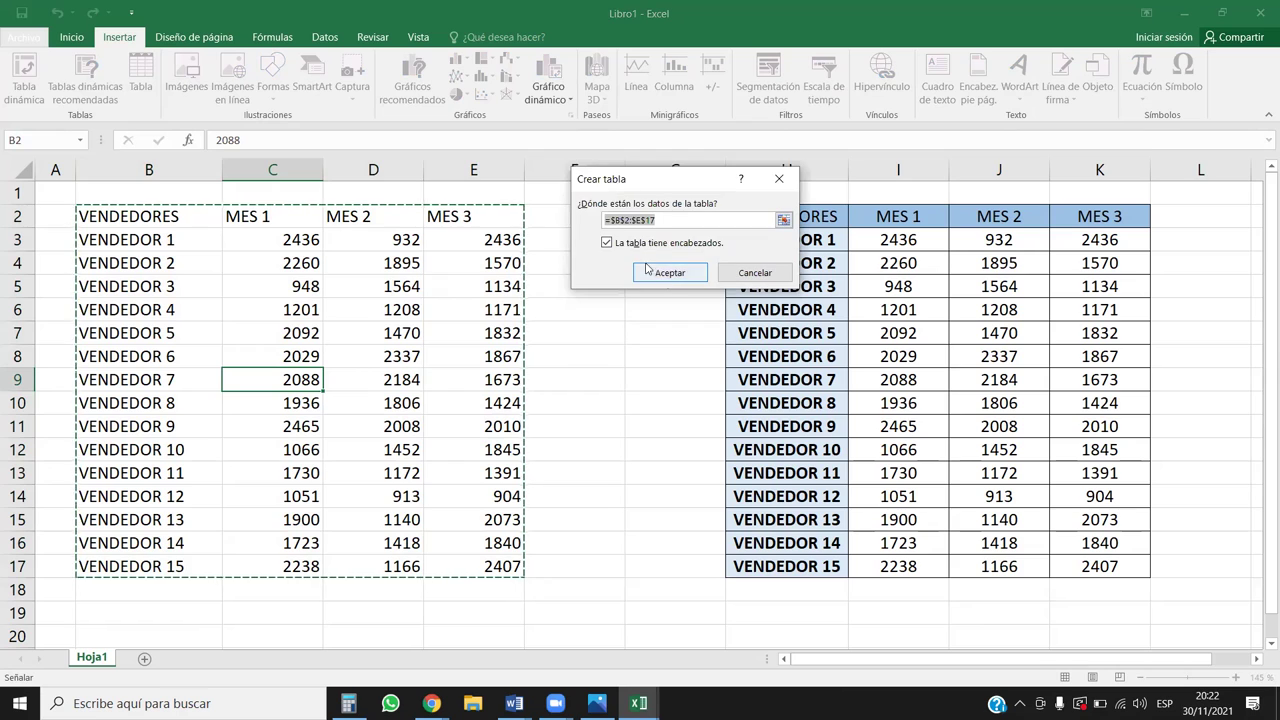
click(662, 219)
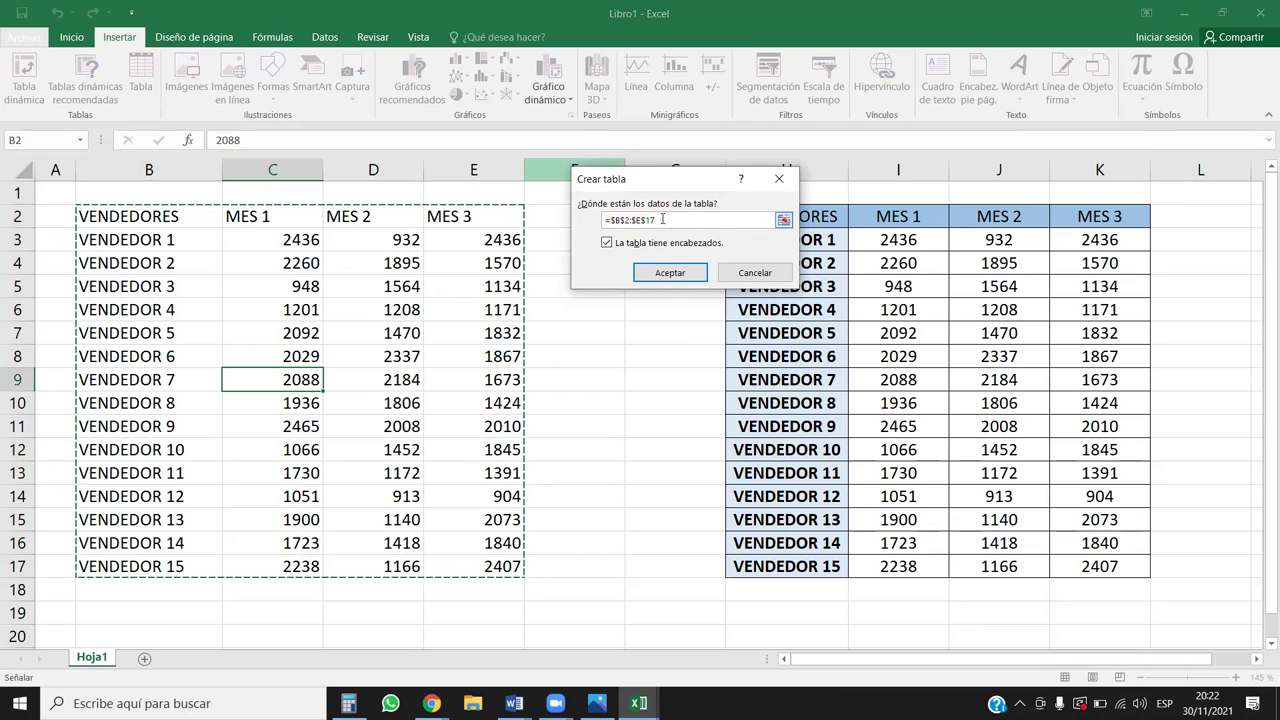
drag(662, 219, 610, 217)
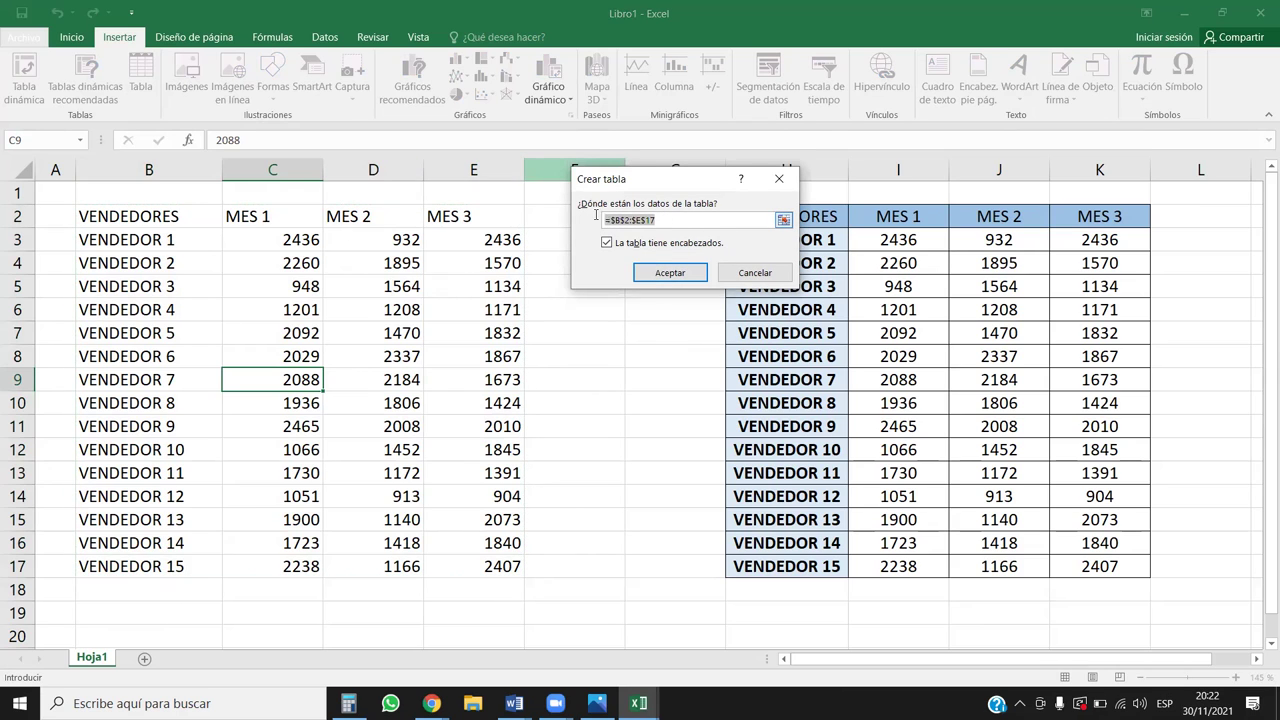
click(482, 288)
drag(640, 219, 574, 226)
key(BackSpace)
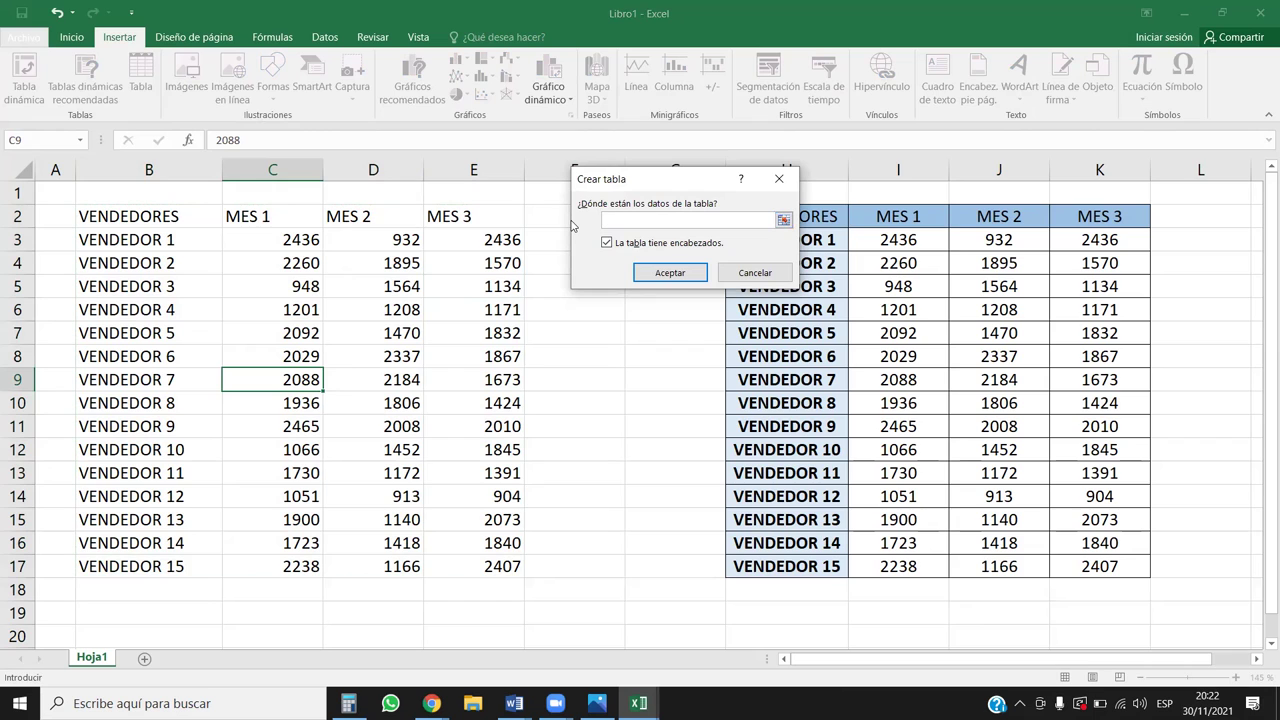
click(779, 178)
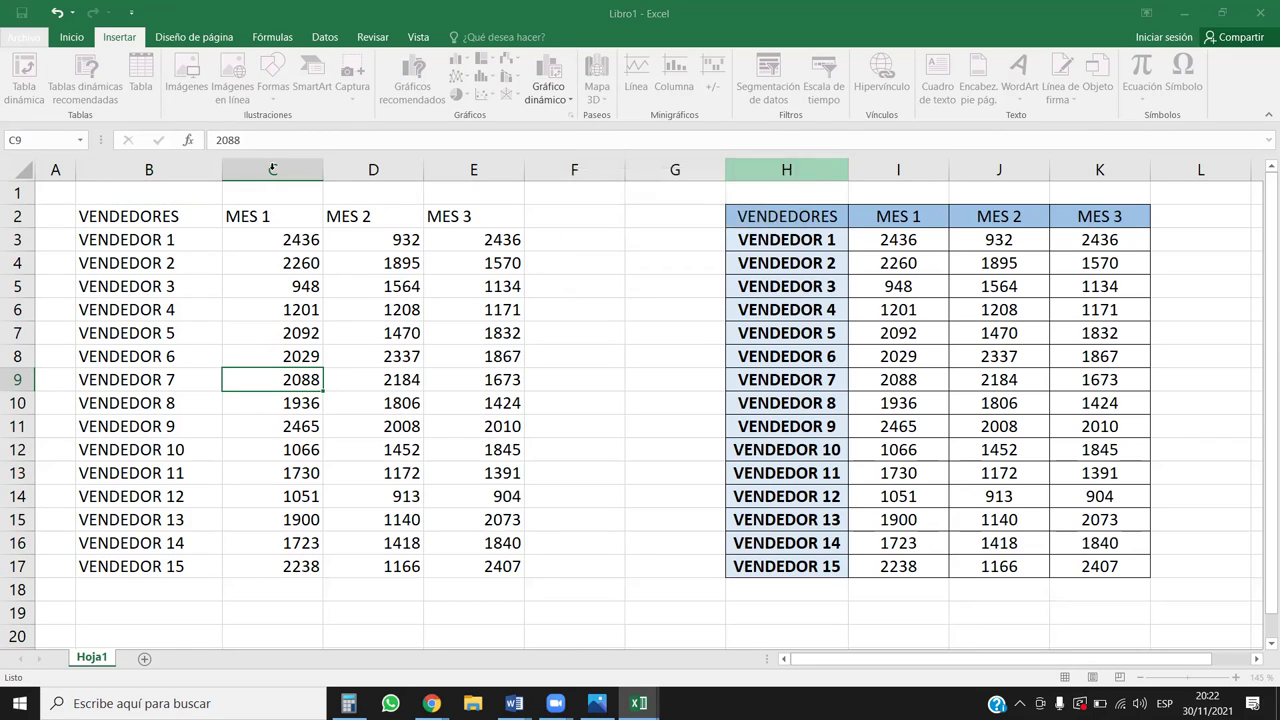
- Convert the original sales range B2:E17 into a table with headers and centre its contents horizontally
click(138, 76)
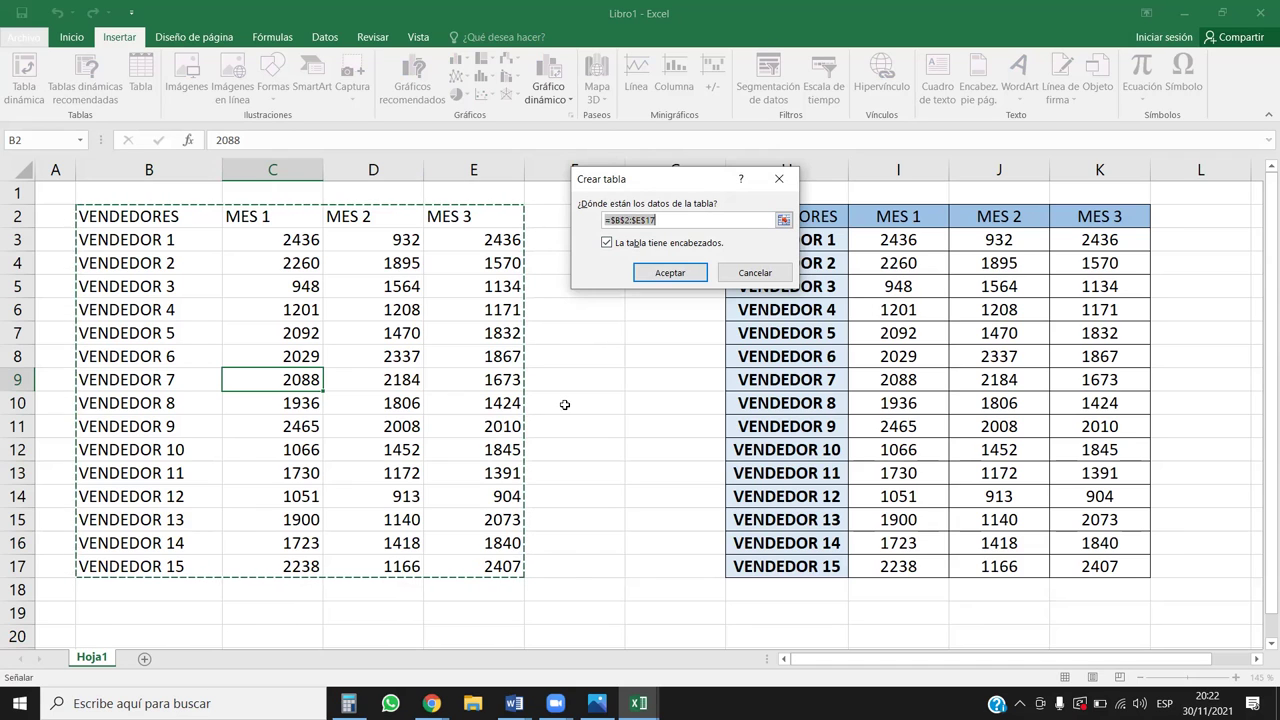
click(672, 274)
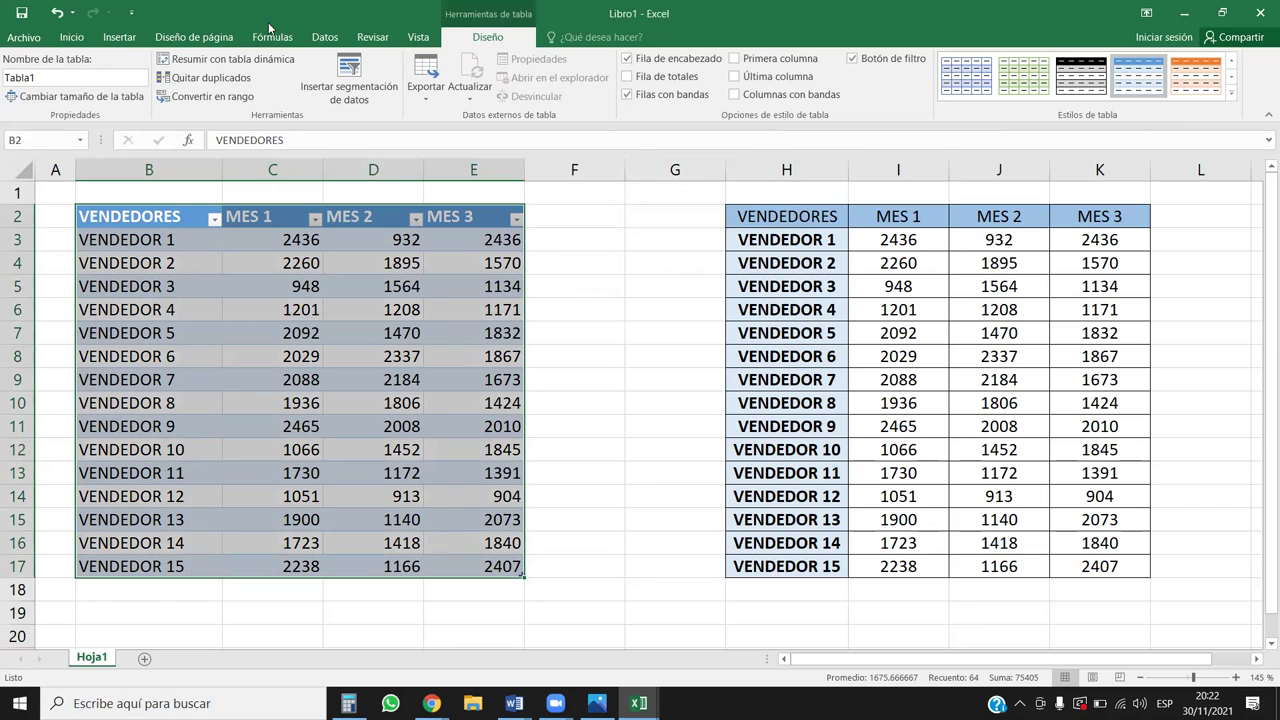
click(72, 37)
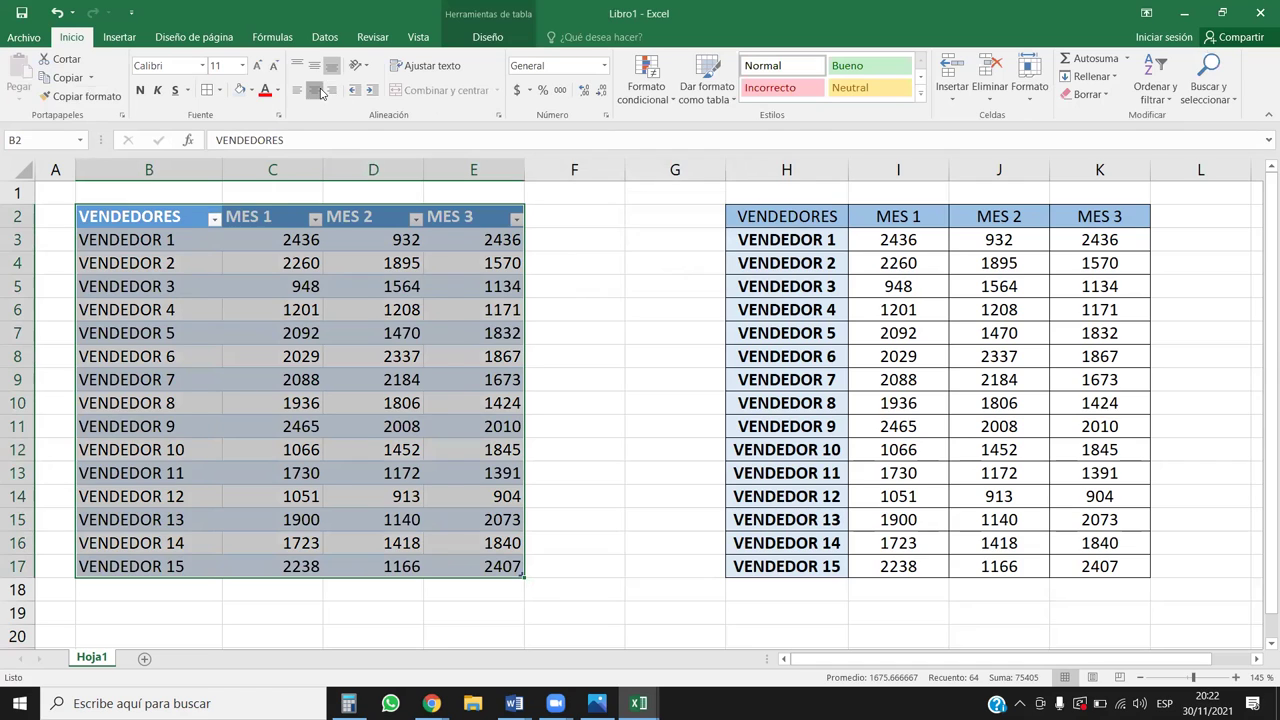
click(314, 90)
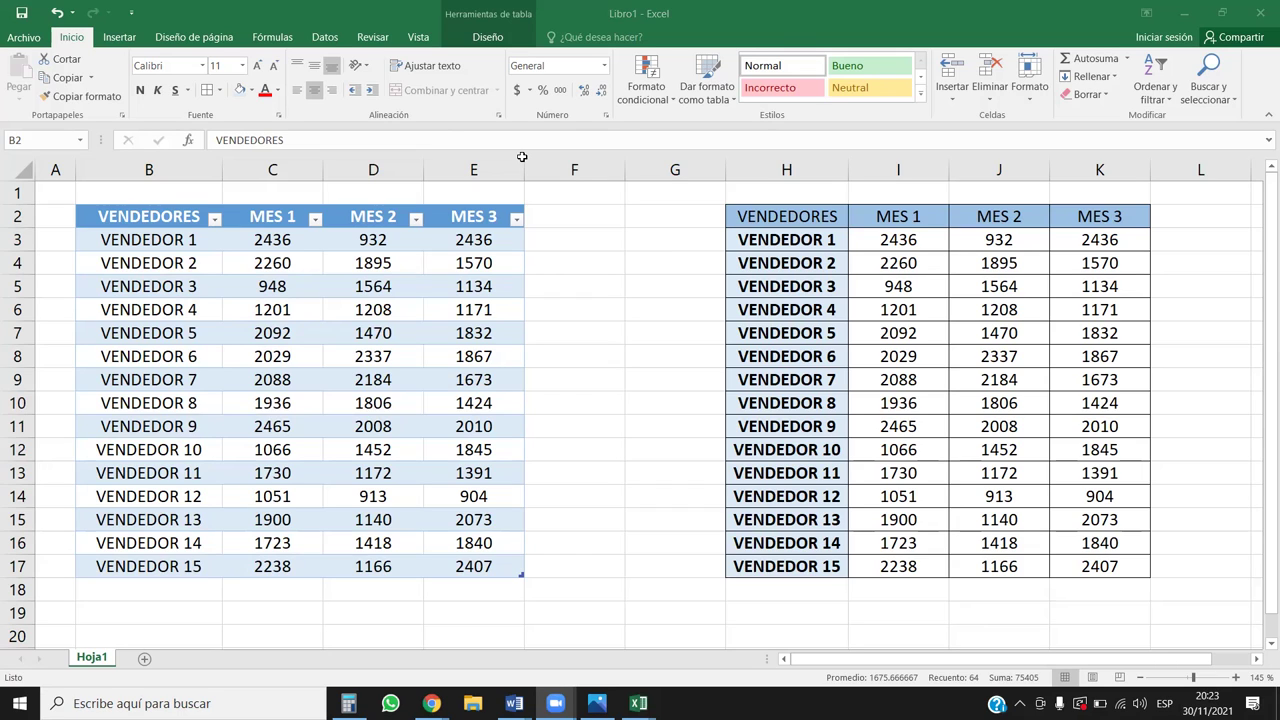
key(ctrl+a)
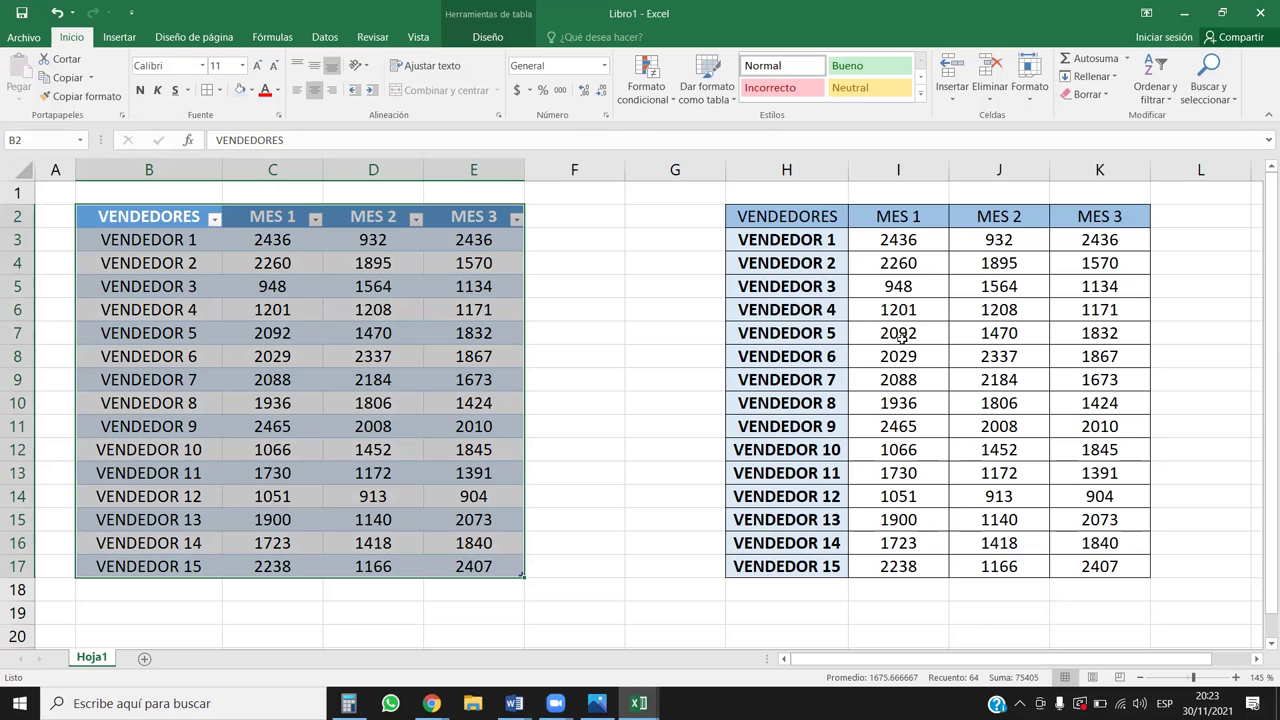
click(999, 290)
drag(788, 216, 1016, 396)
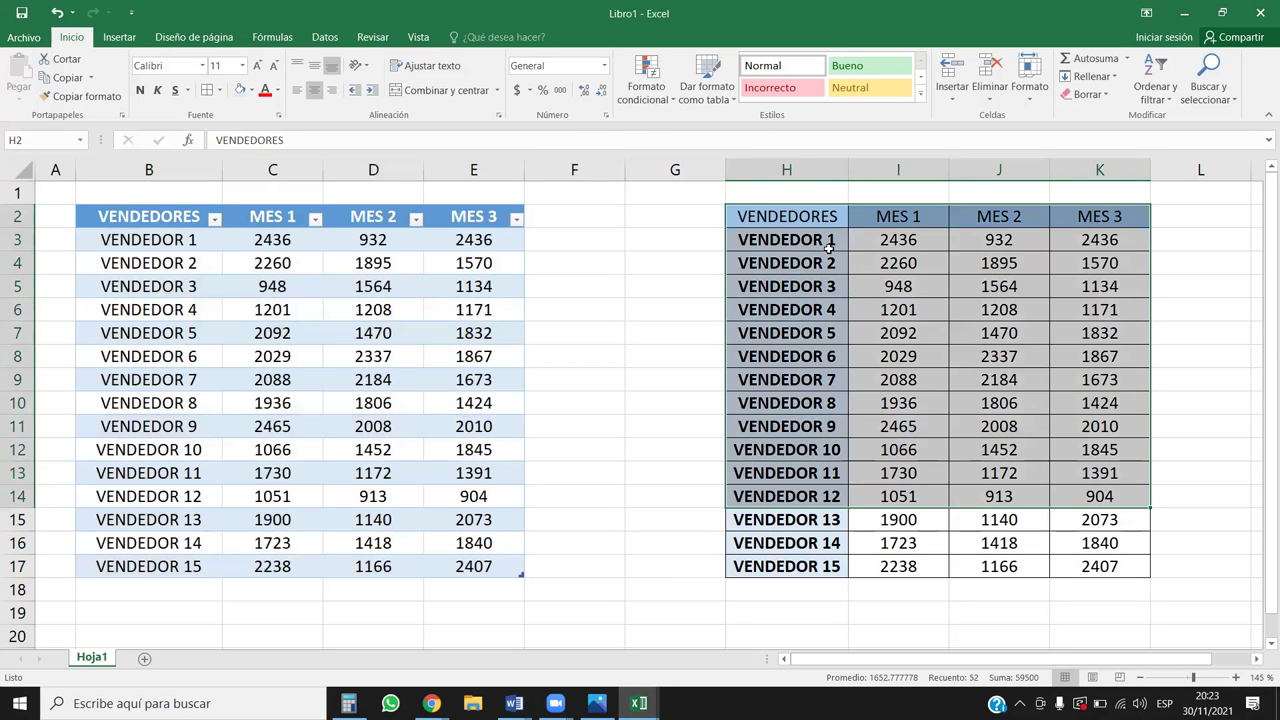
drag(828, 249, 815, 452)
drag(806, 217, 1000, 245)
drag(863, 252, 835, 395)
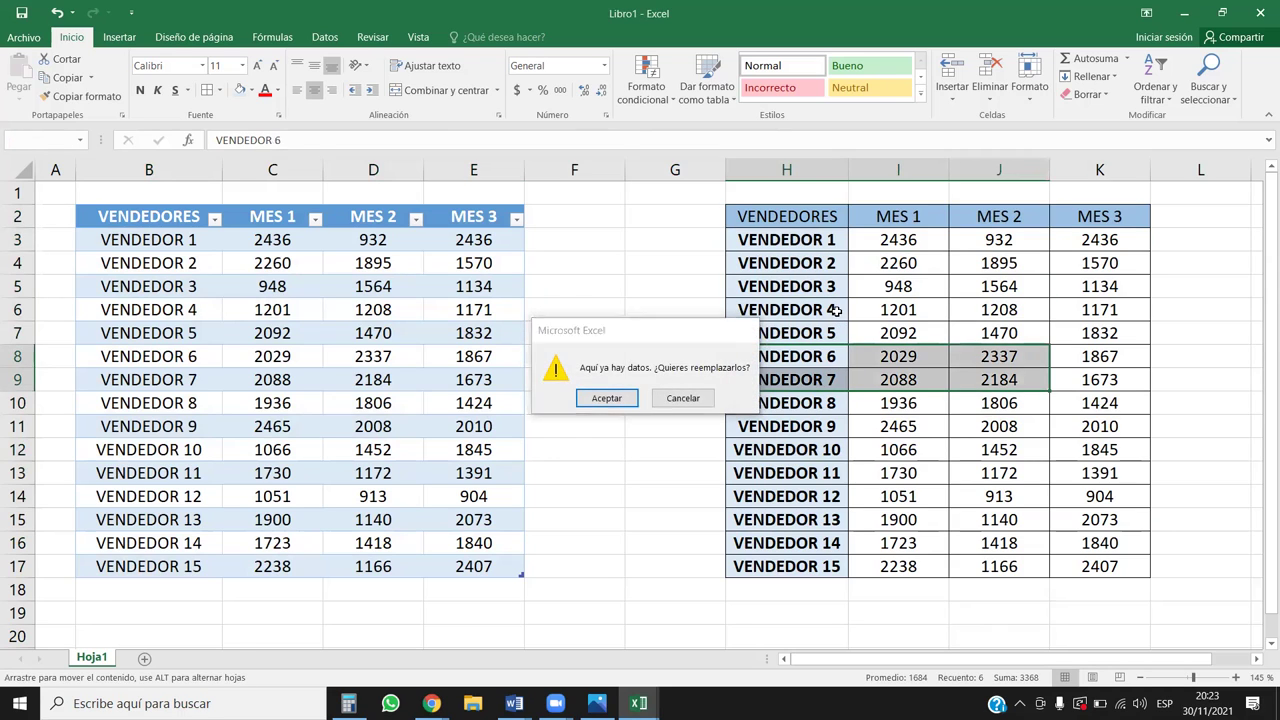
key(Escape)
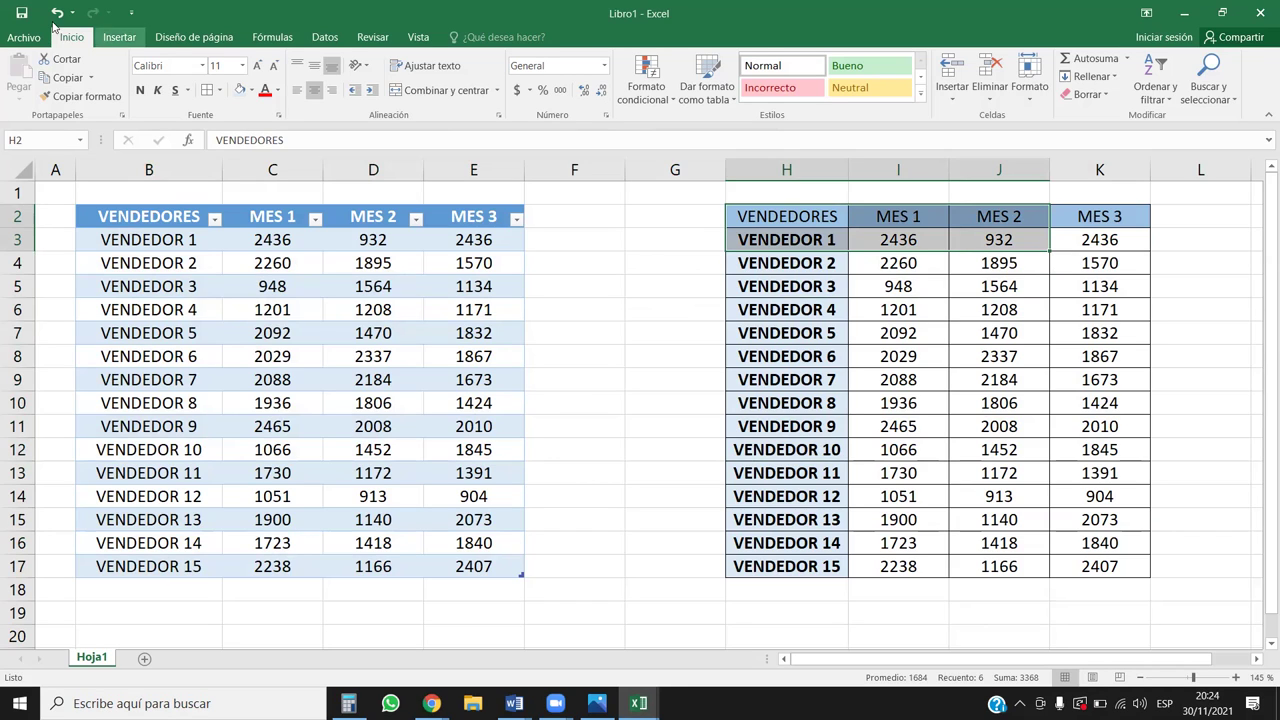
click(1152, 97)
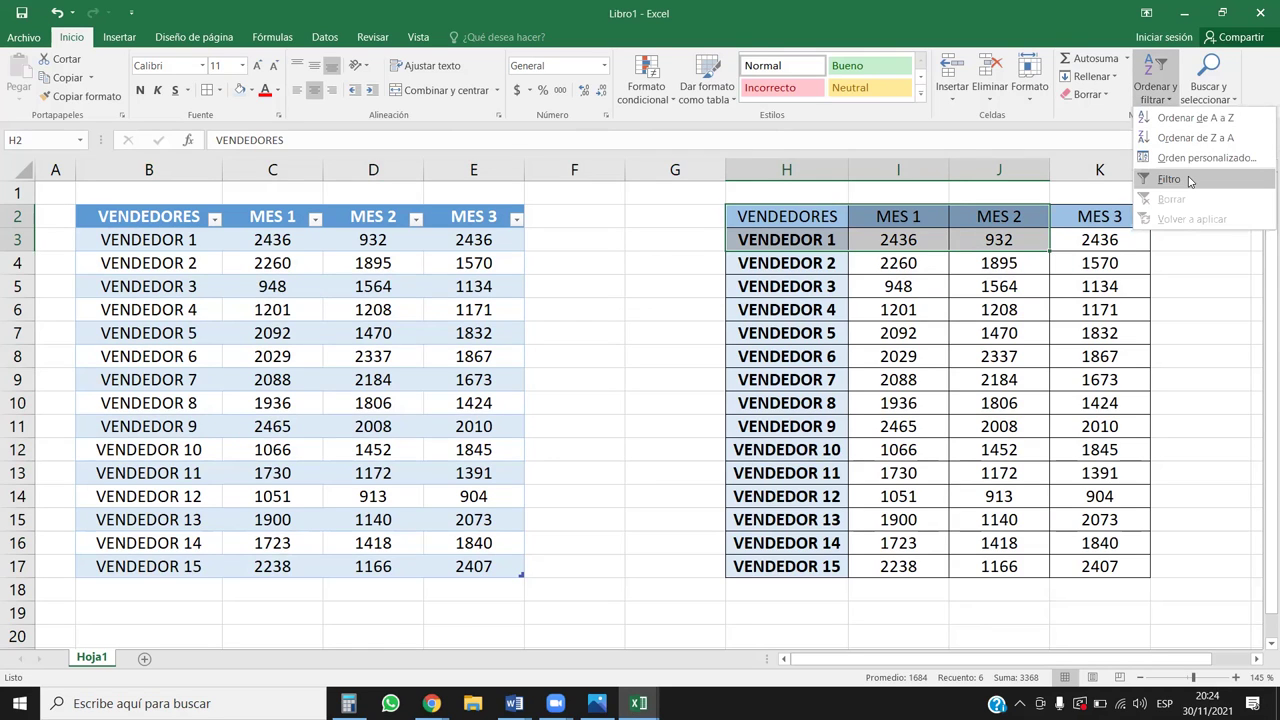
- Remove the filter buttons from the header row of the table in B2:E17
click(380, 286)
click(376, 316)
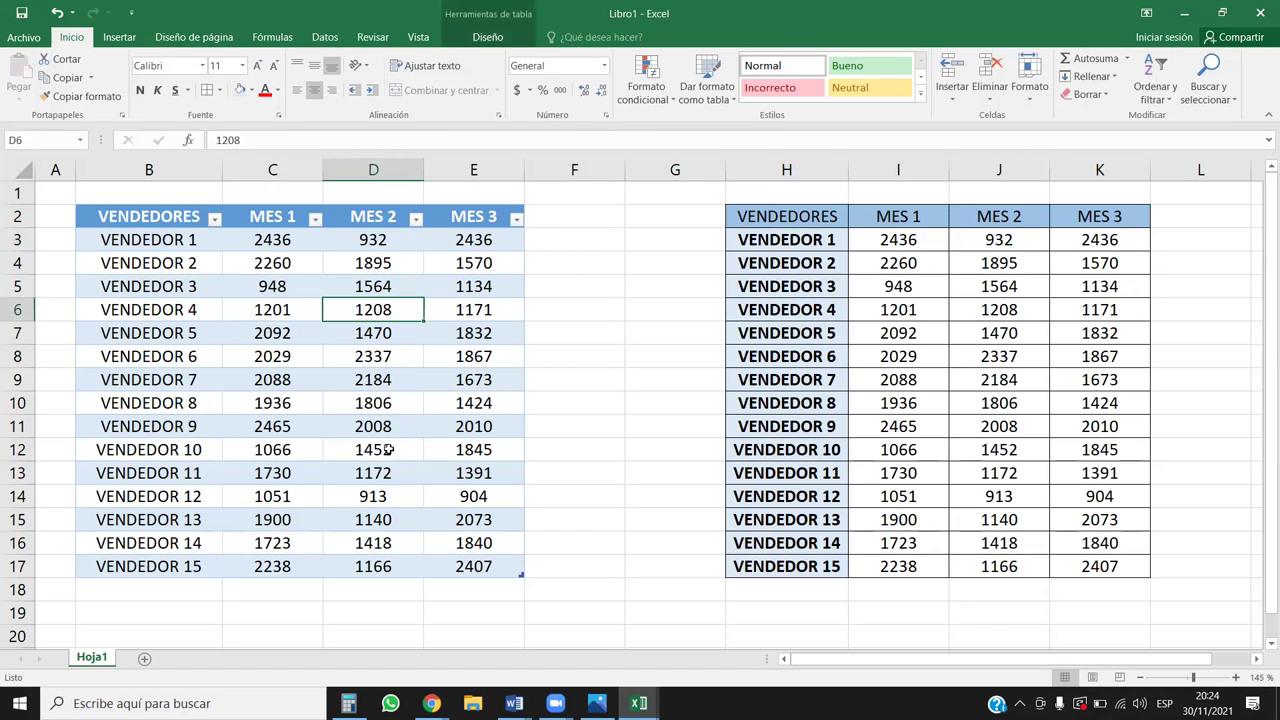
key(ctrl+shift+l)
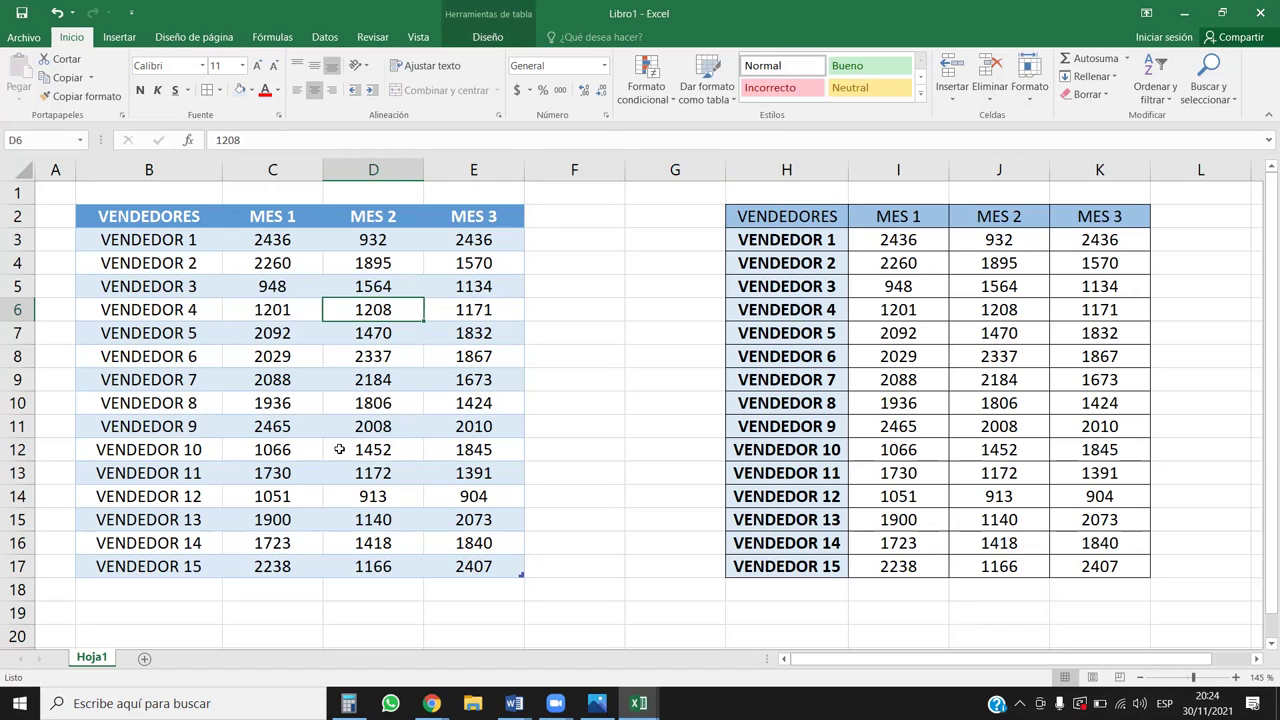
drag(240, 338, 242, 385)
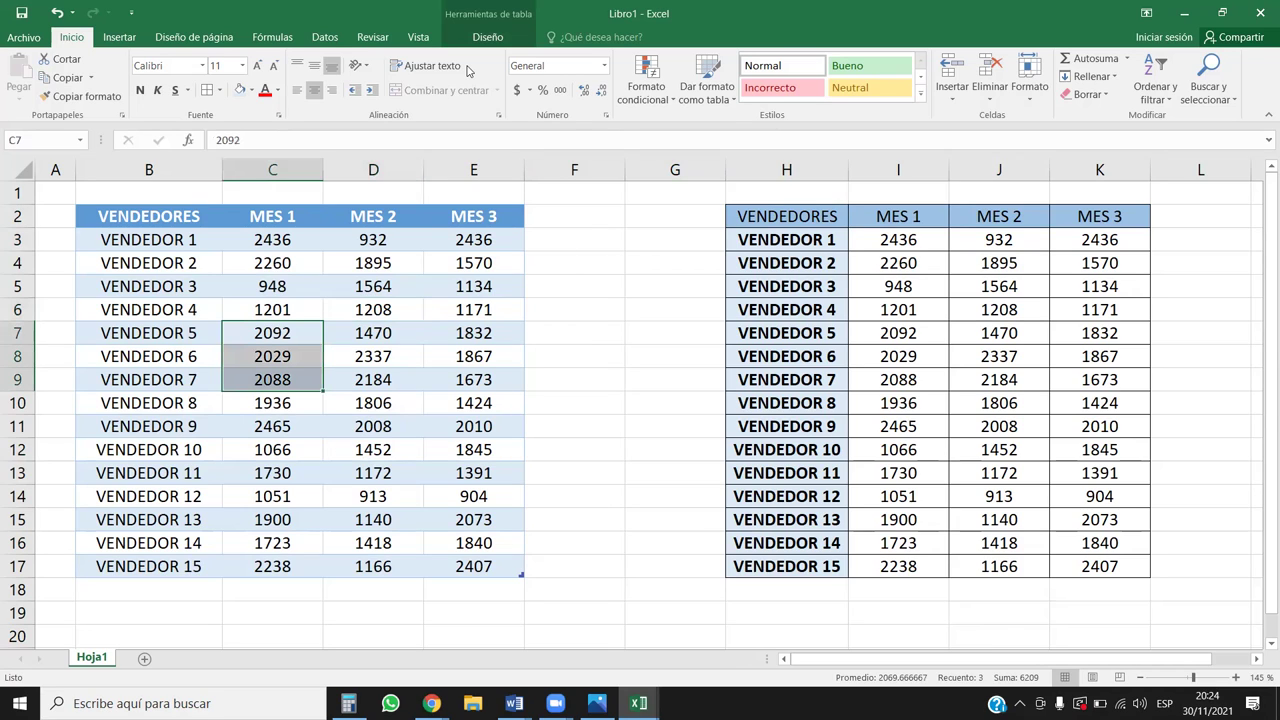
click(375, 449)
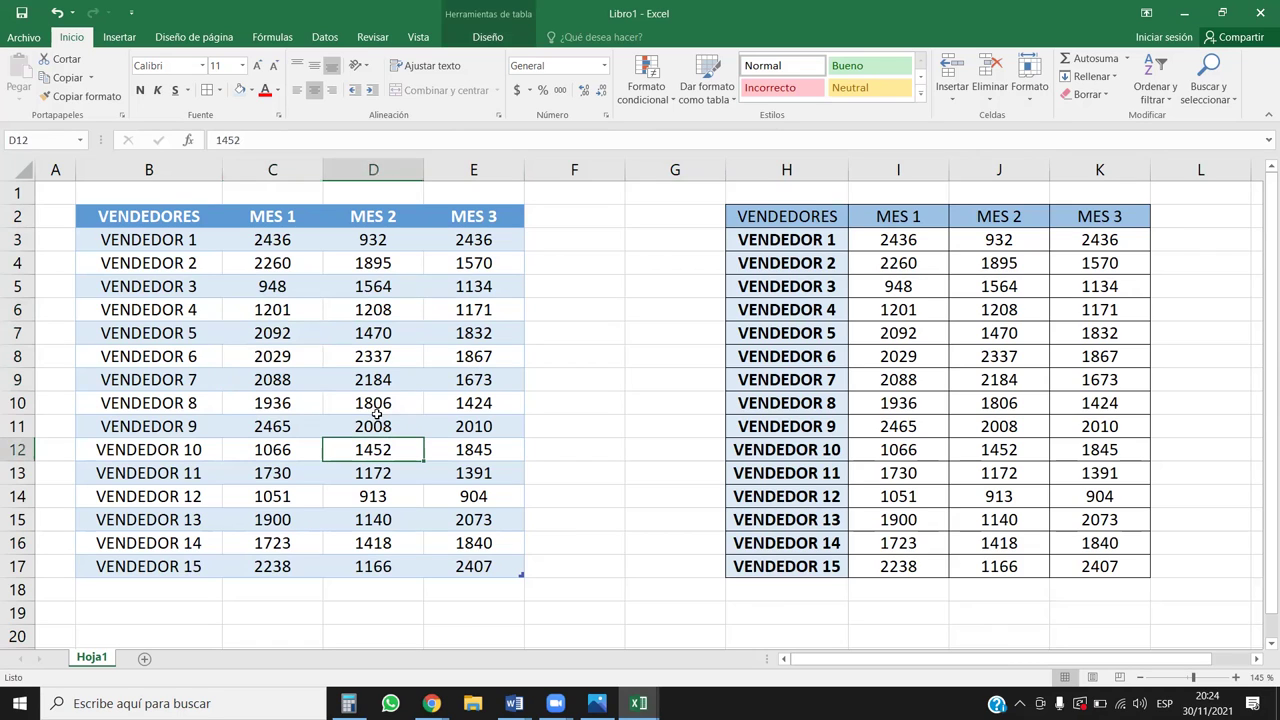
- Show the filter buttons again in the header row of the sales table in B2:E17
drag(272, 403, 285, 333)
mouse_move(398, 362)
mouse_down()
mouse_move(412, 403)
mouse_move(404, 358)
mouse_move(397, 374)
mouse_up()
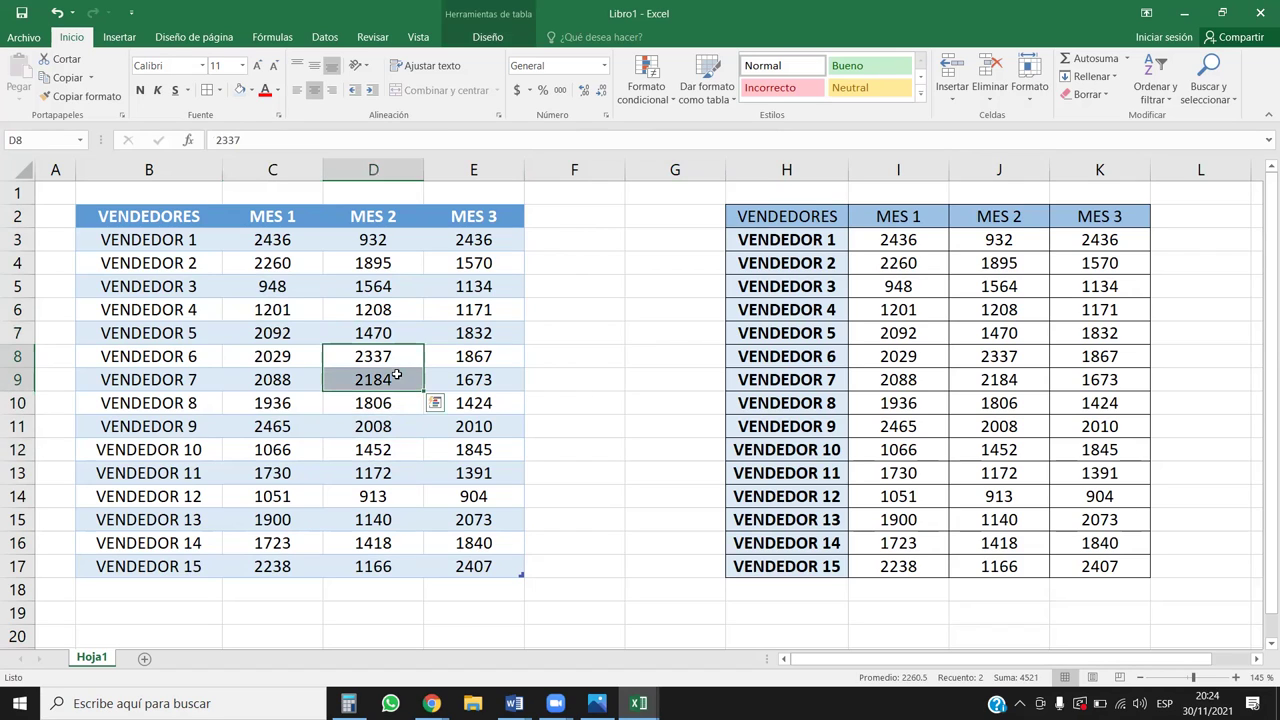
click(245, 381)
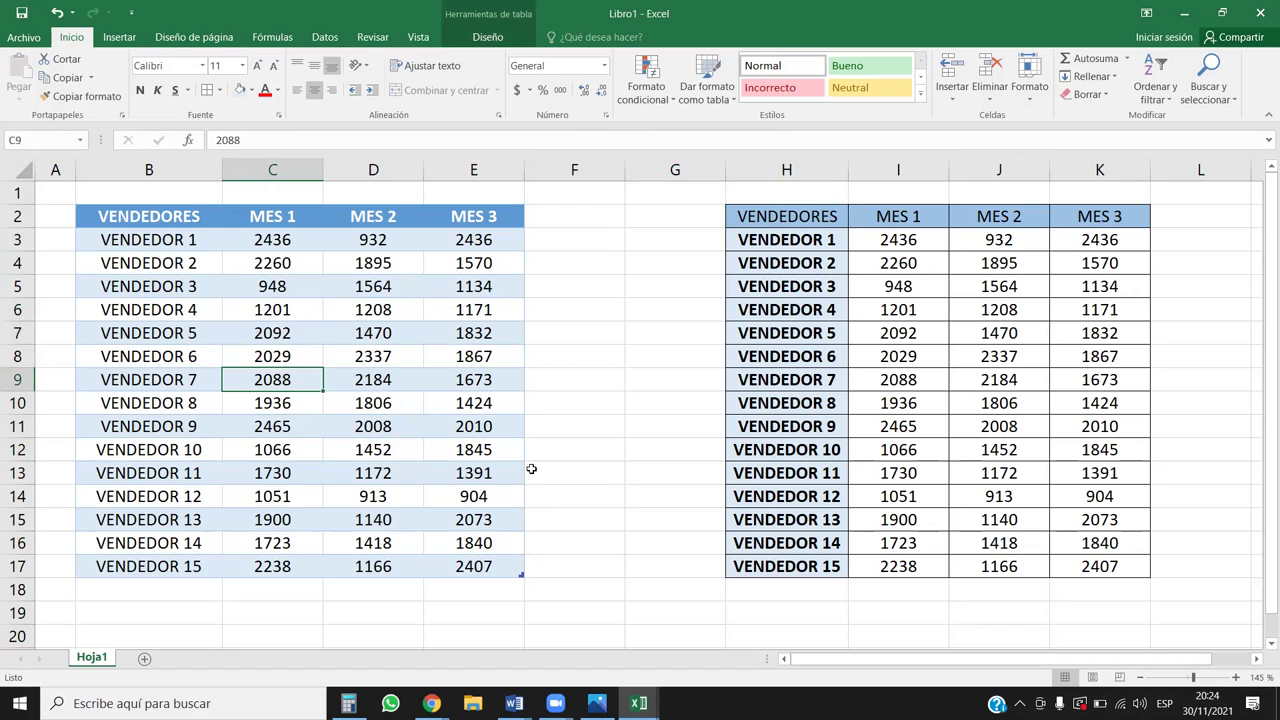
key(ctrl+shift+l)
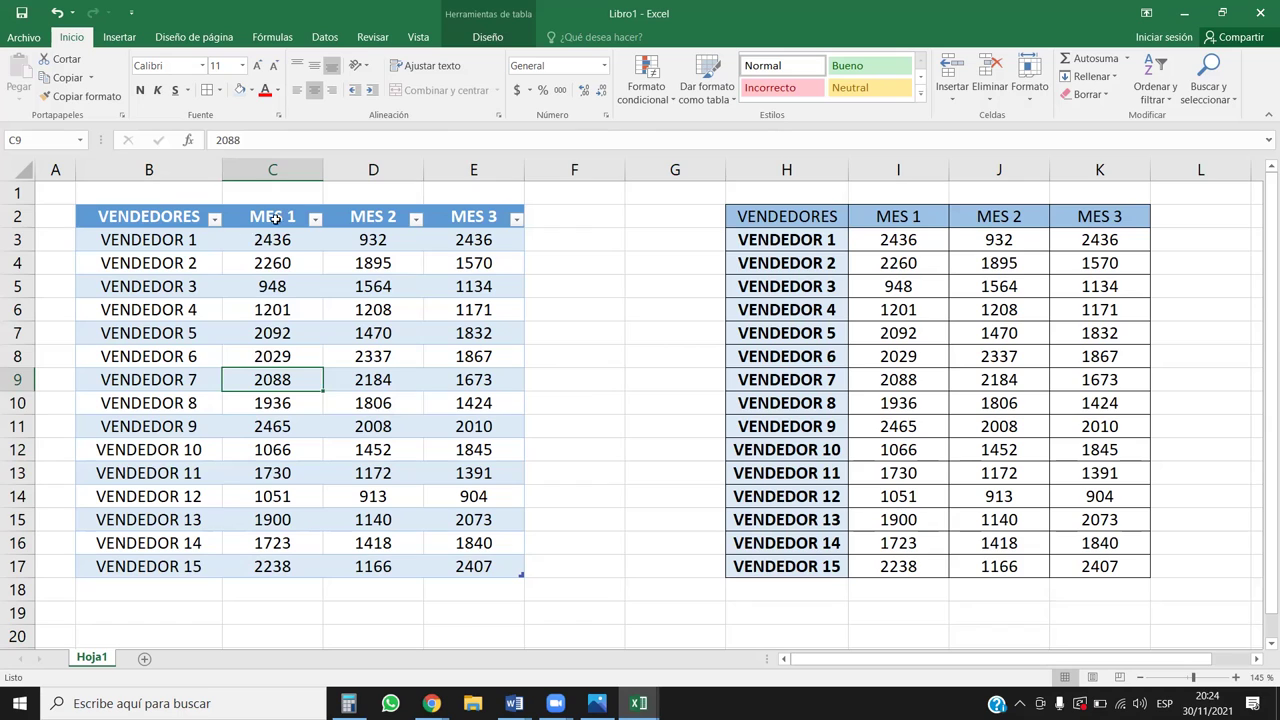
- Examine the sorting and filtering options of the VENDEDORES column in the table in B2:E17
click(219, 233)
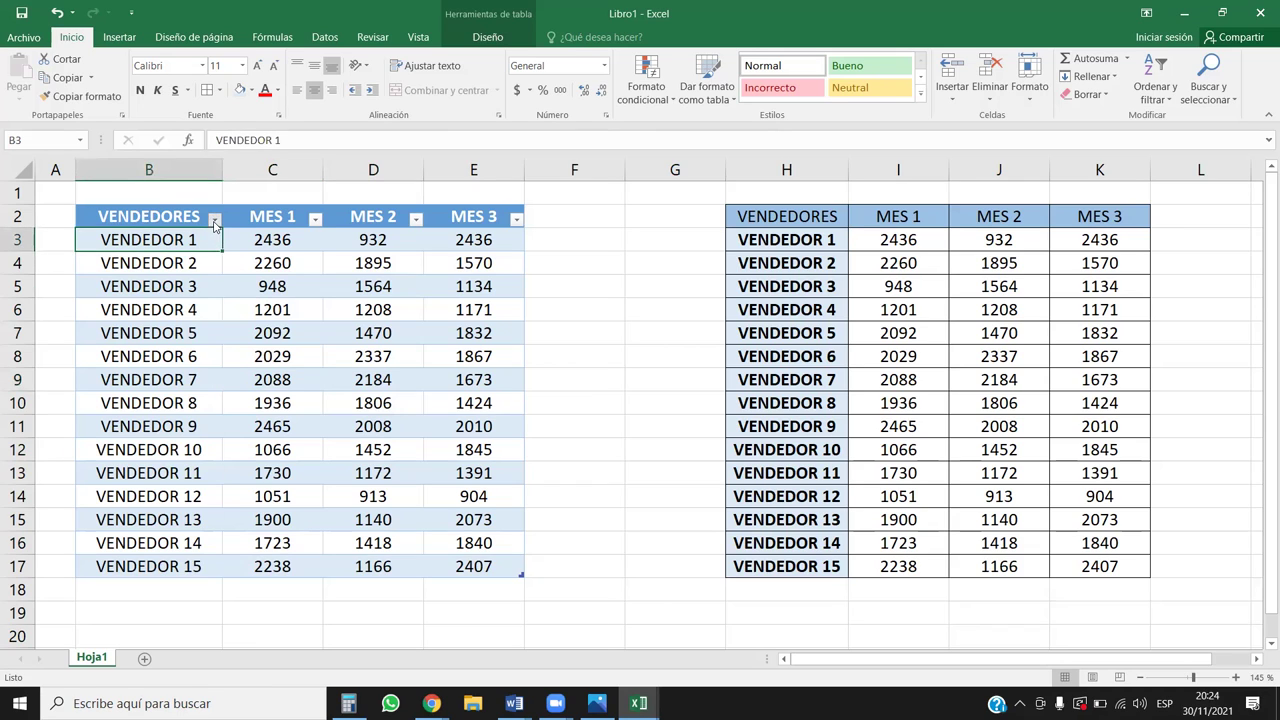
click(214, 218)
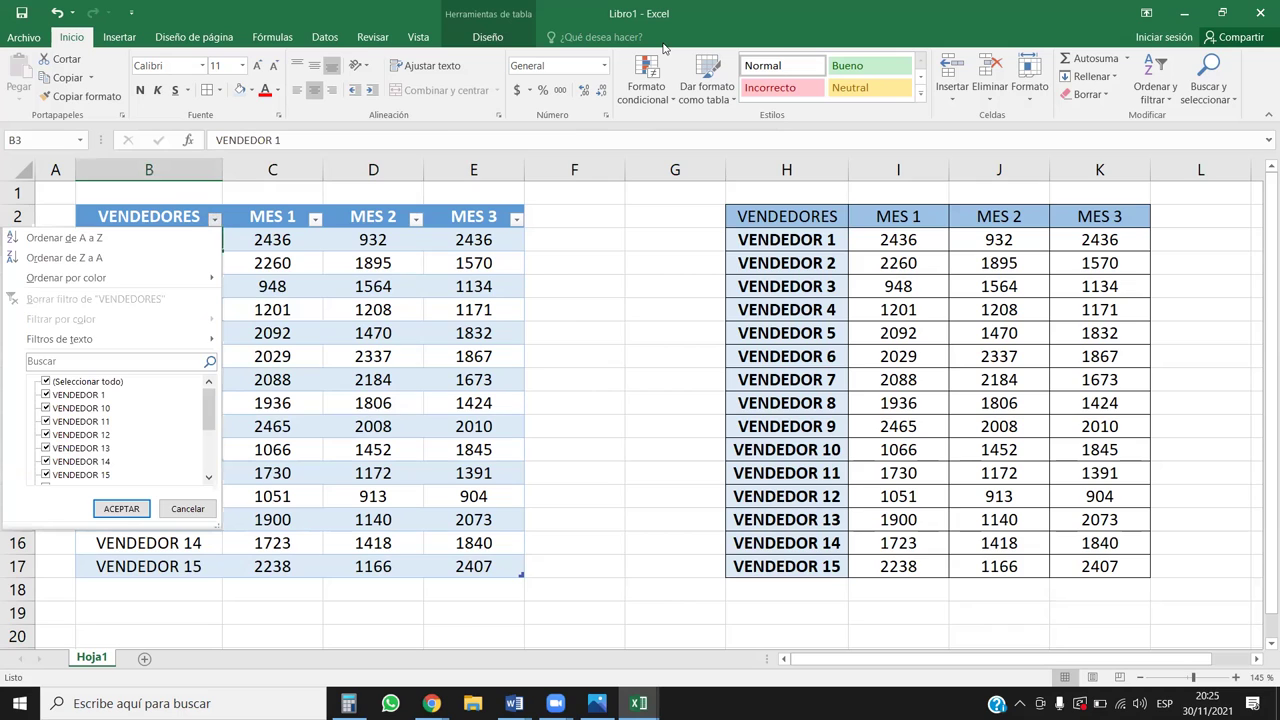
click(249, 237)
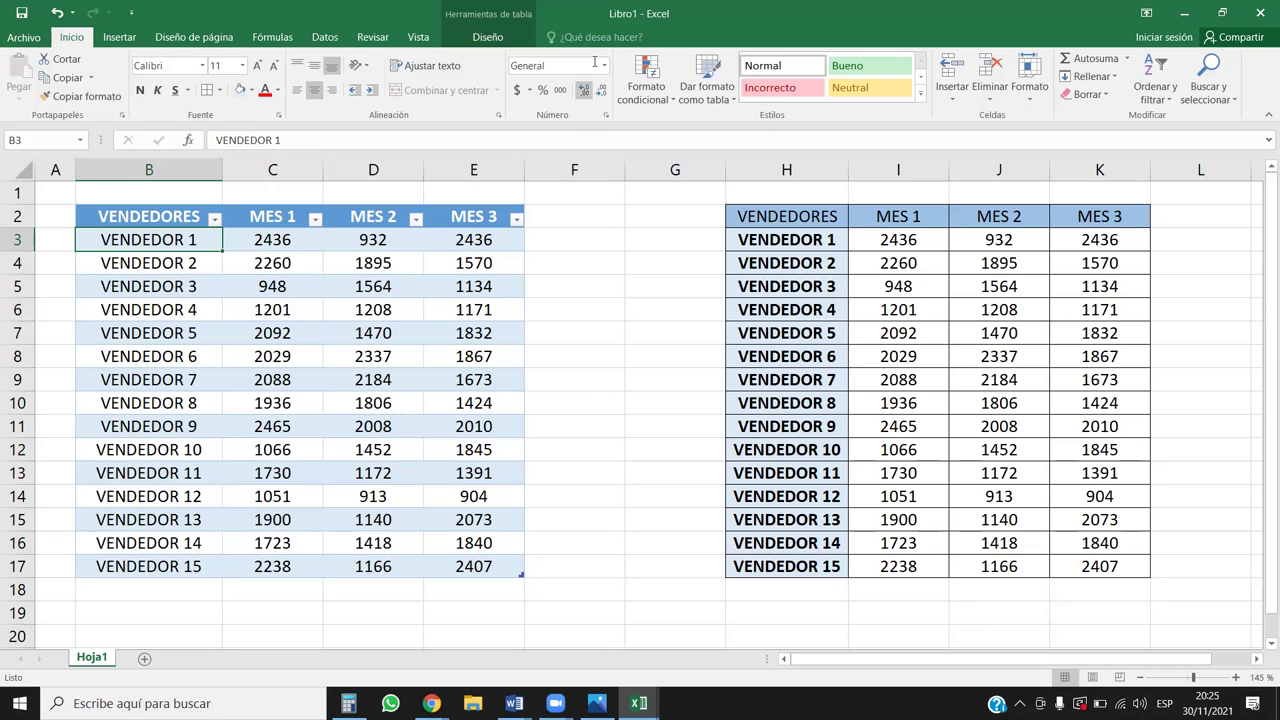
click(215, 219)
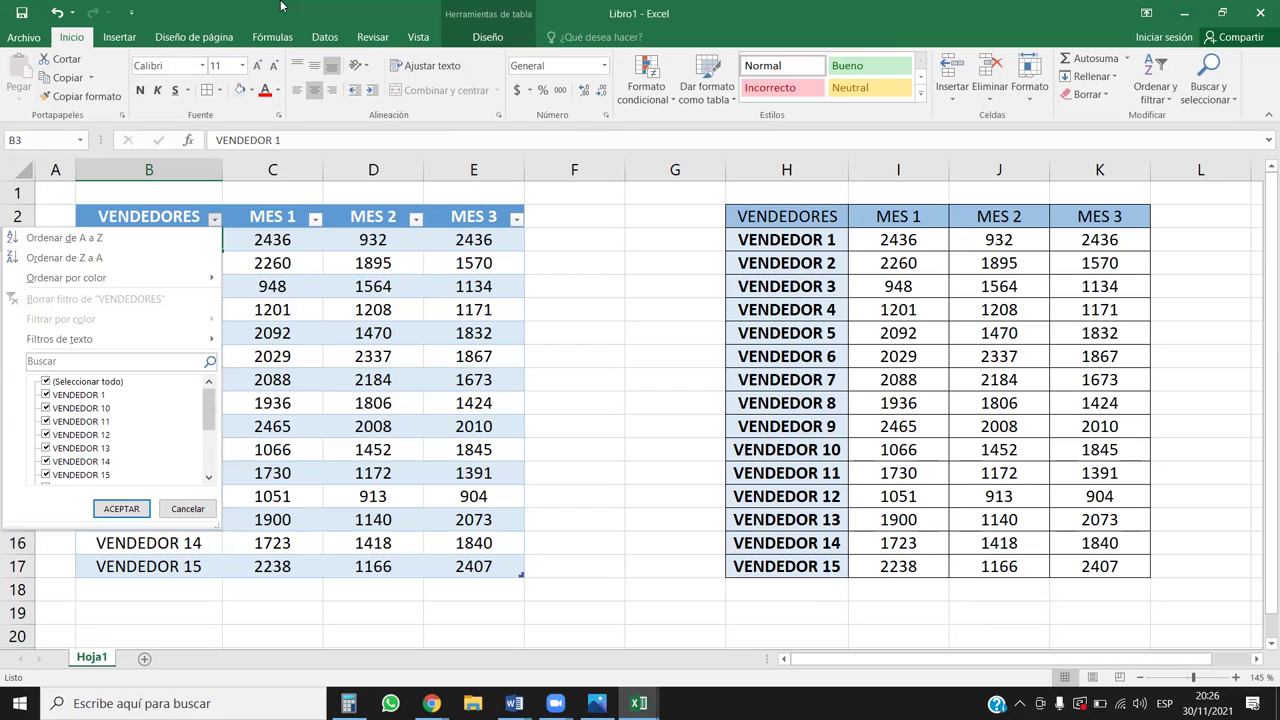
key(Escape)
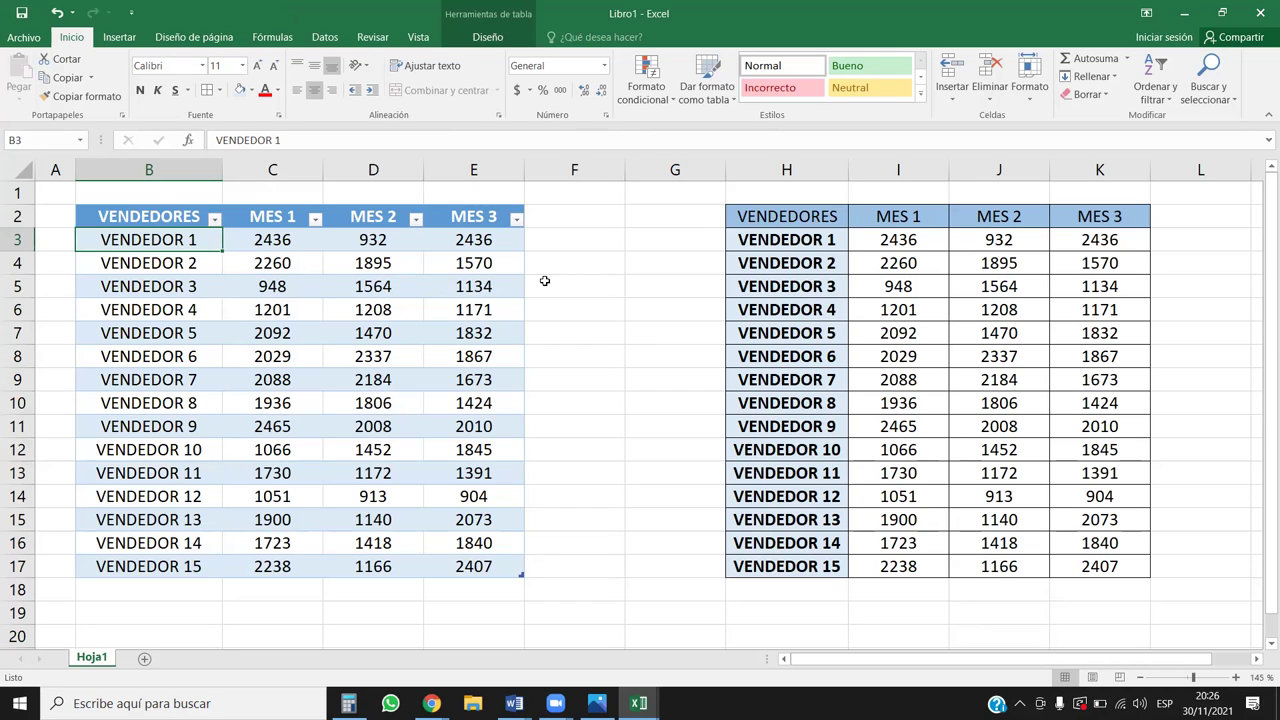
click(505, 240)
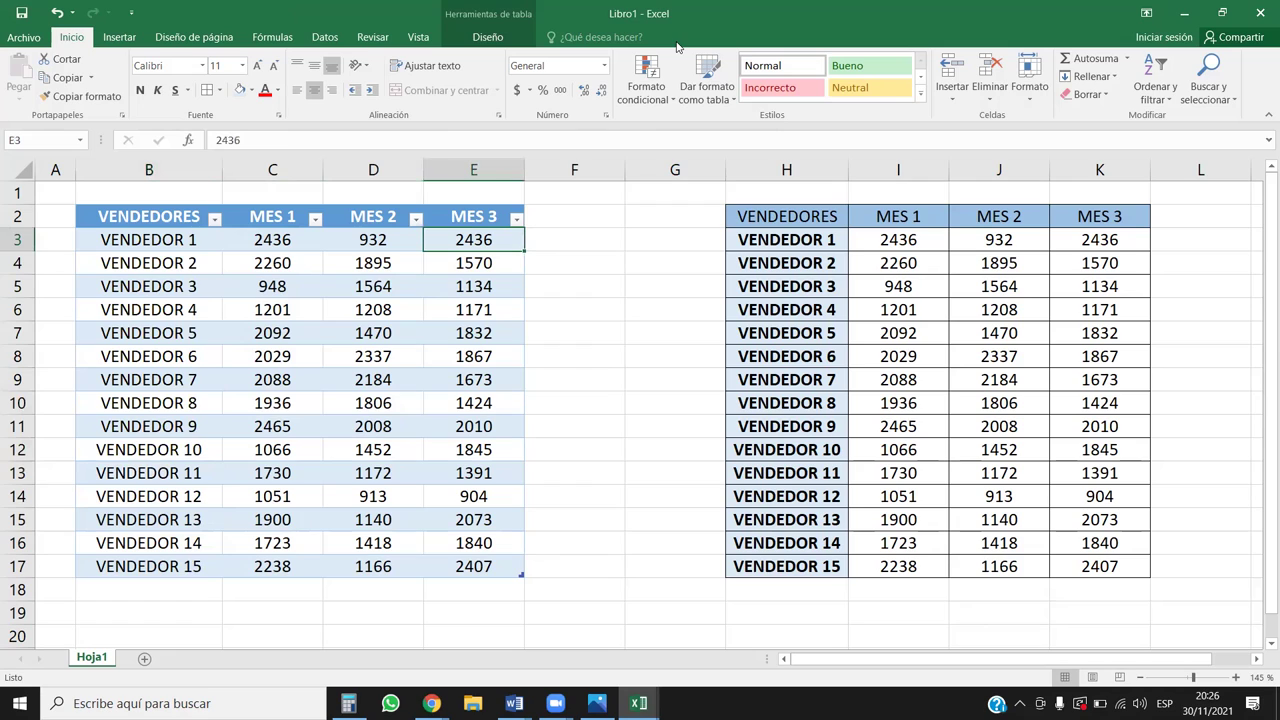
- Add filter buttons to the header row of the manually styled table in H2:K17
click(1099, 355)
click(958, 340)
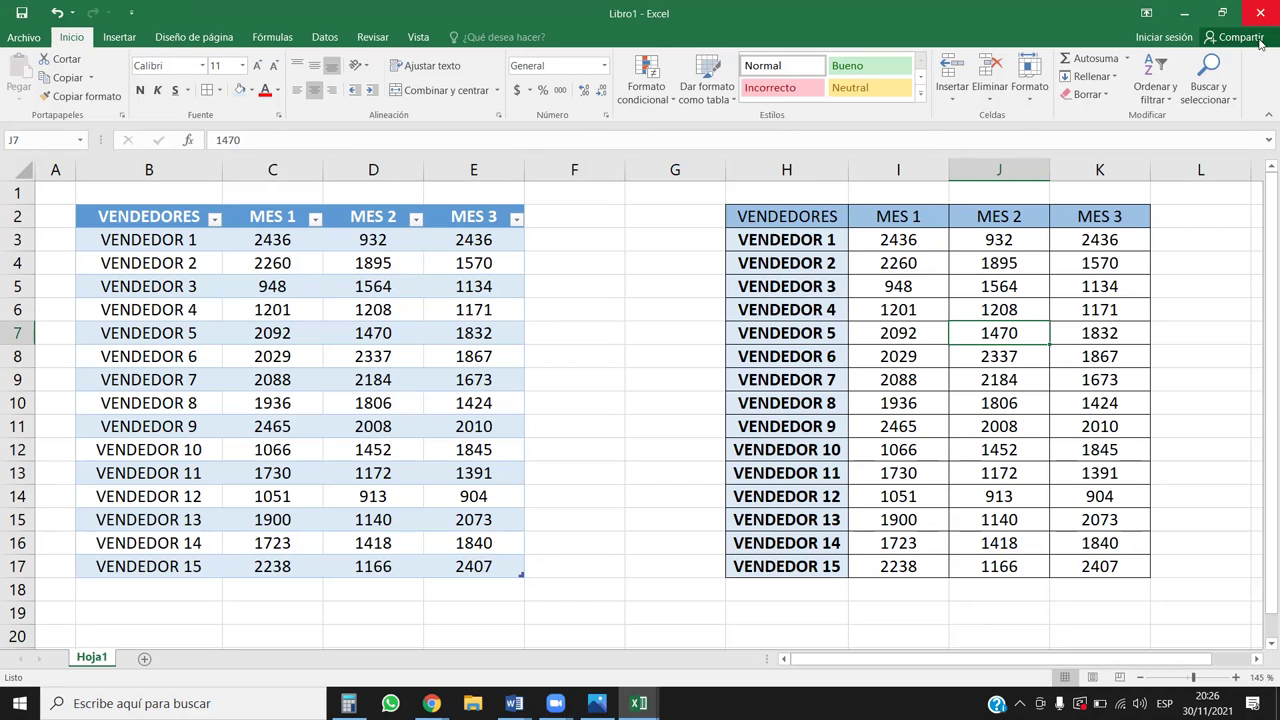
click(893, 395)
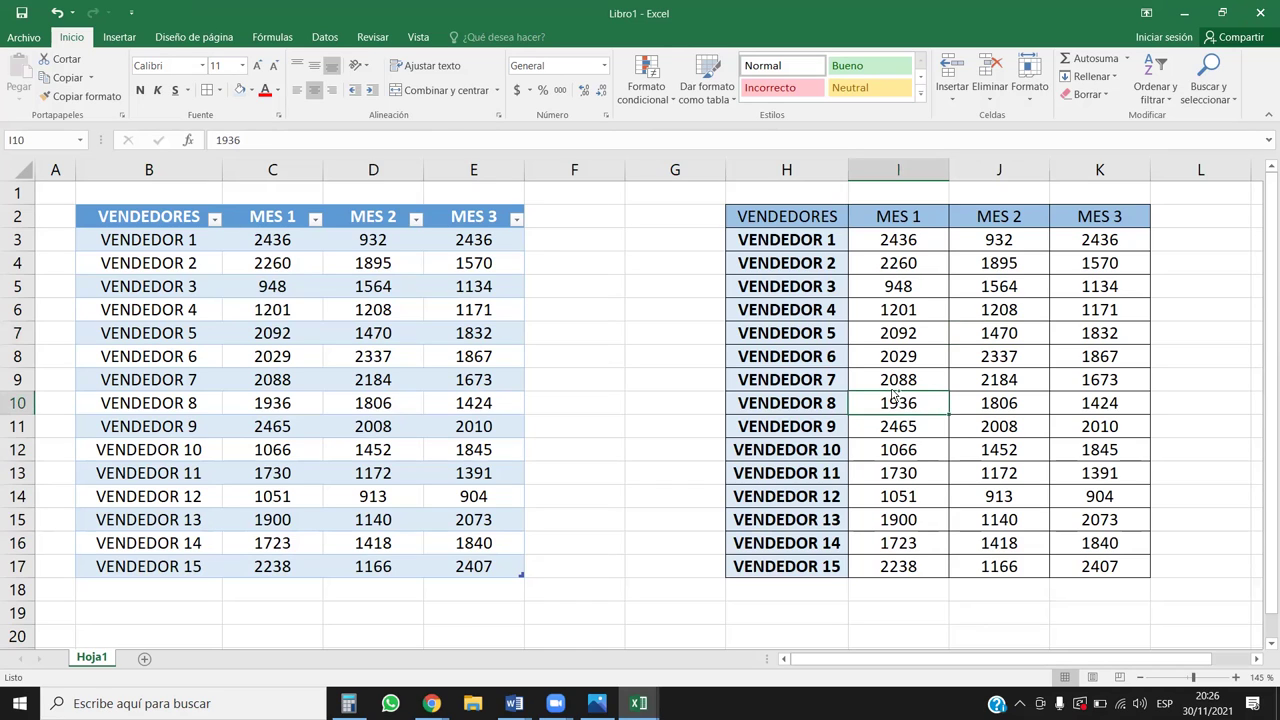
key(ctrl+shift+l)
- Enter the header TOTAL in L2, beside the MES 3 header of the manually styled table
key(Right)
key(Right)
key(Right)
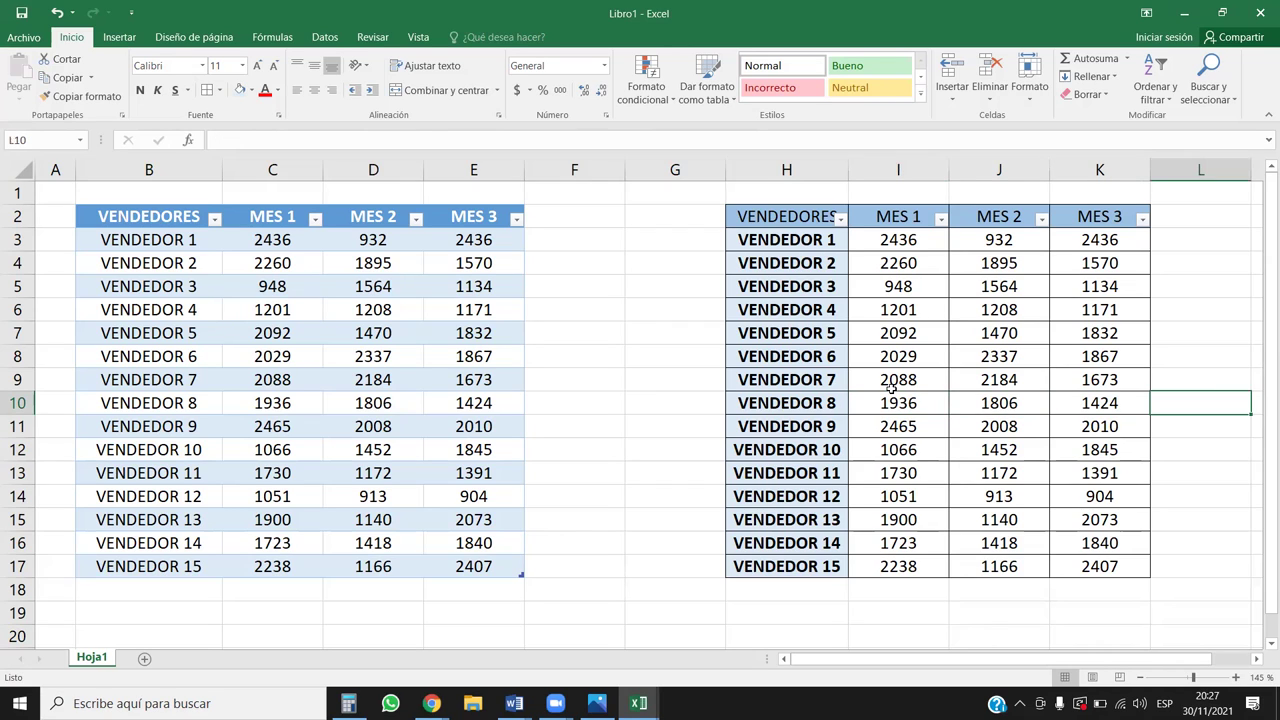
key(Up)
key(Up)
key(Up)
key(Up)
key(Up)
key(Up)
key(Up)
key(Up)
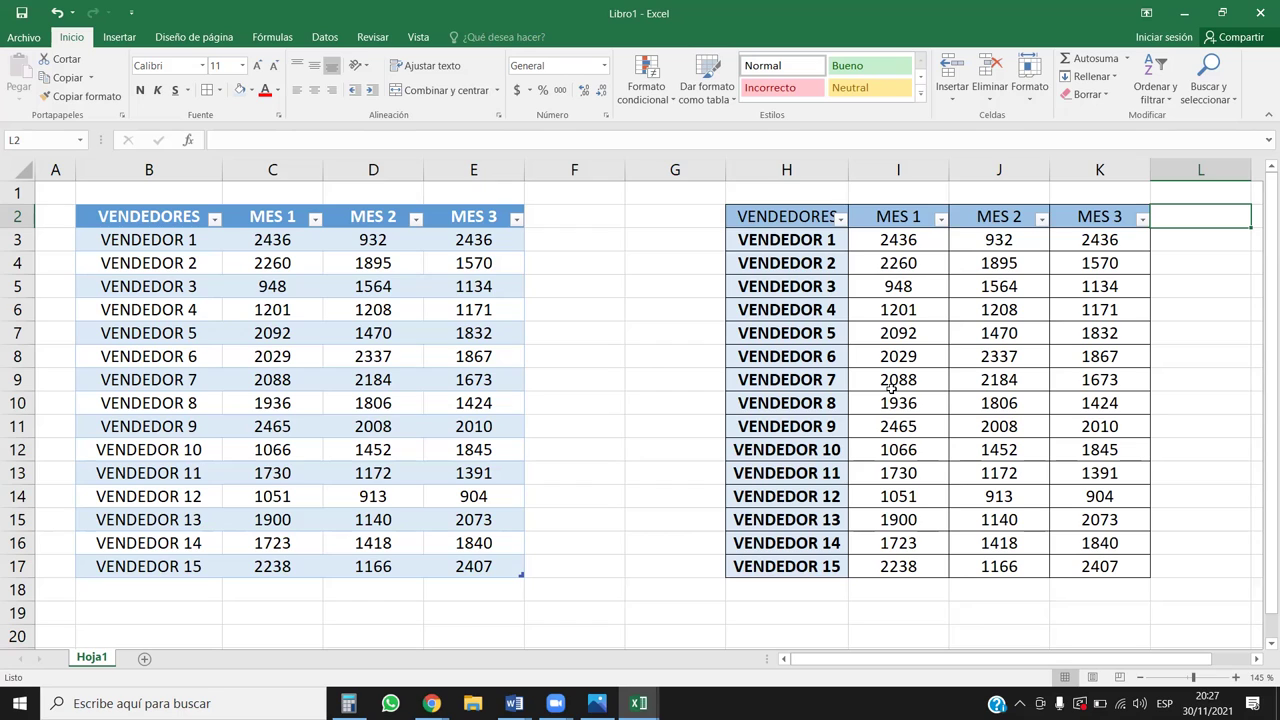
text(tO)
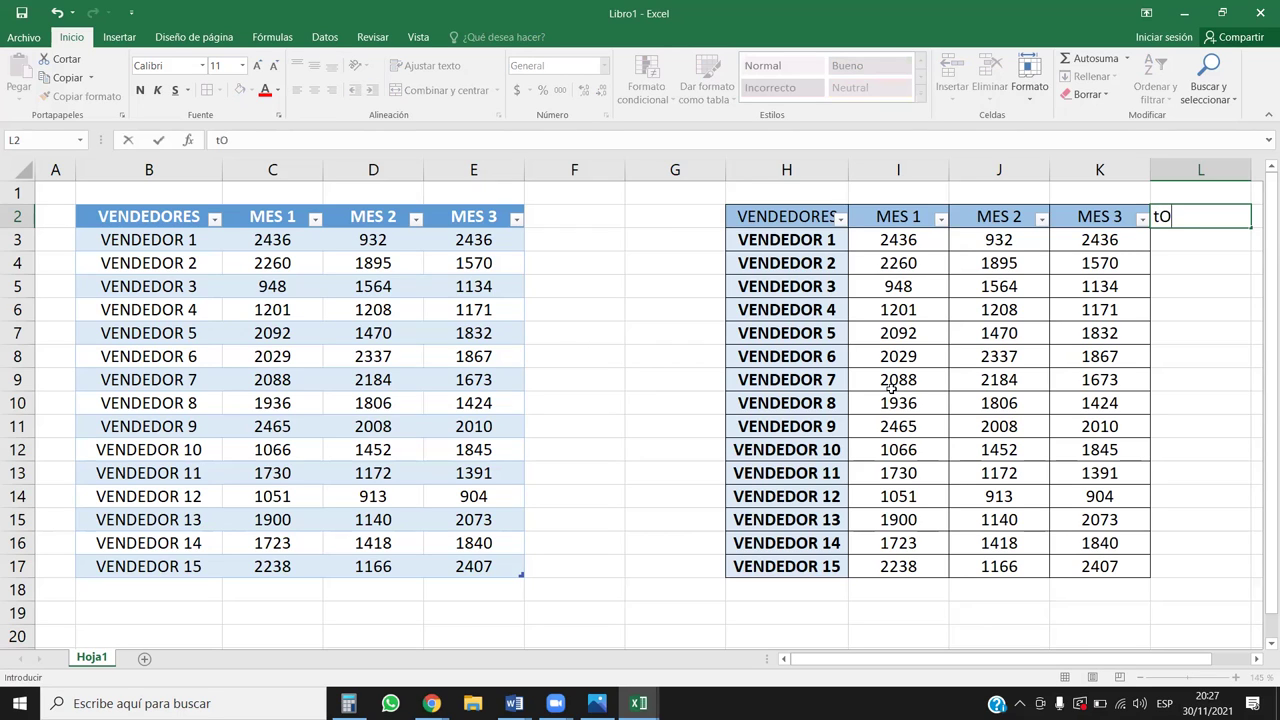
text(TAL)
key(BackSpace)
key(BackSpace)
key(BackSpace)
key(BackSpace)
key(BackSpace)
text(TOTAL)
key(Return)
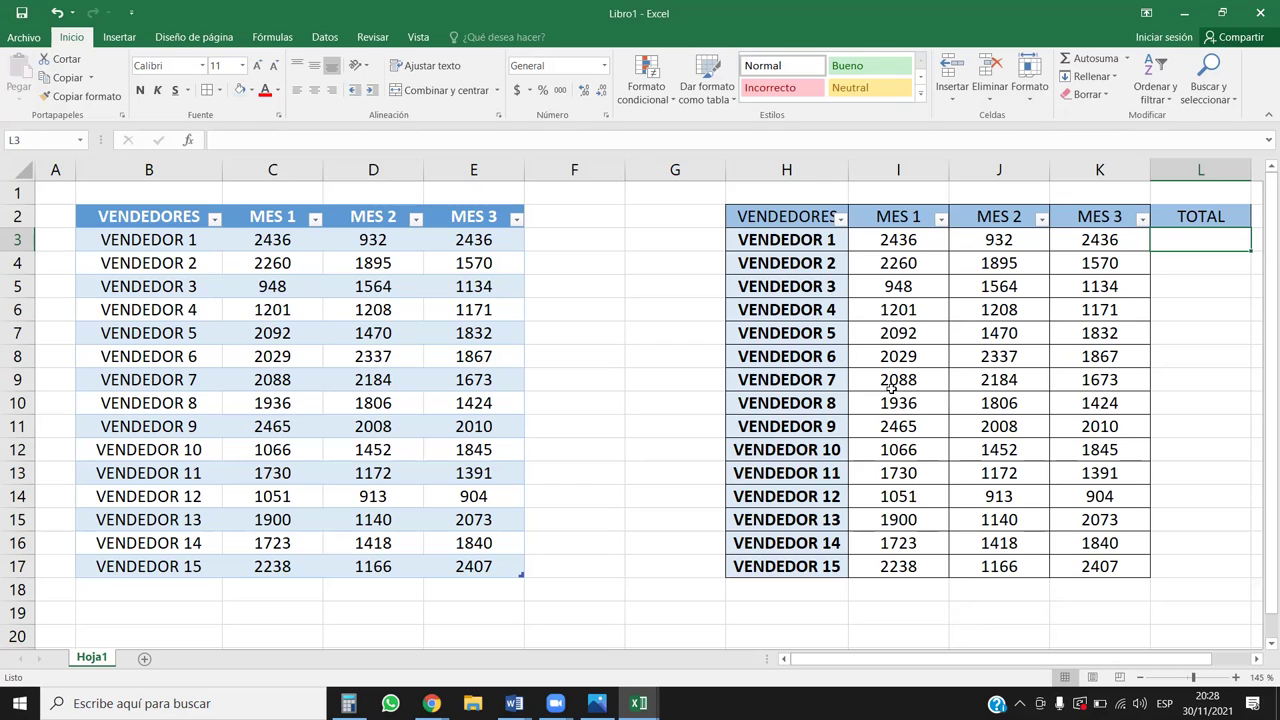
- Apply all borders to H2:L17 so the grid includes the TOTAL column
key(Down)
key(Down)
key(Down)
key(Down)
key(Down)
key(Down)
key(Down)
key(Down)
key(Down)
key(Down)
key(Down)
key(Down)
key(Down)
key(Down)
key(Down)
key(Down)
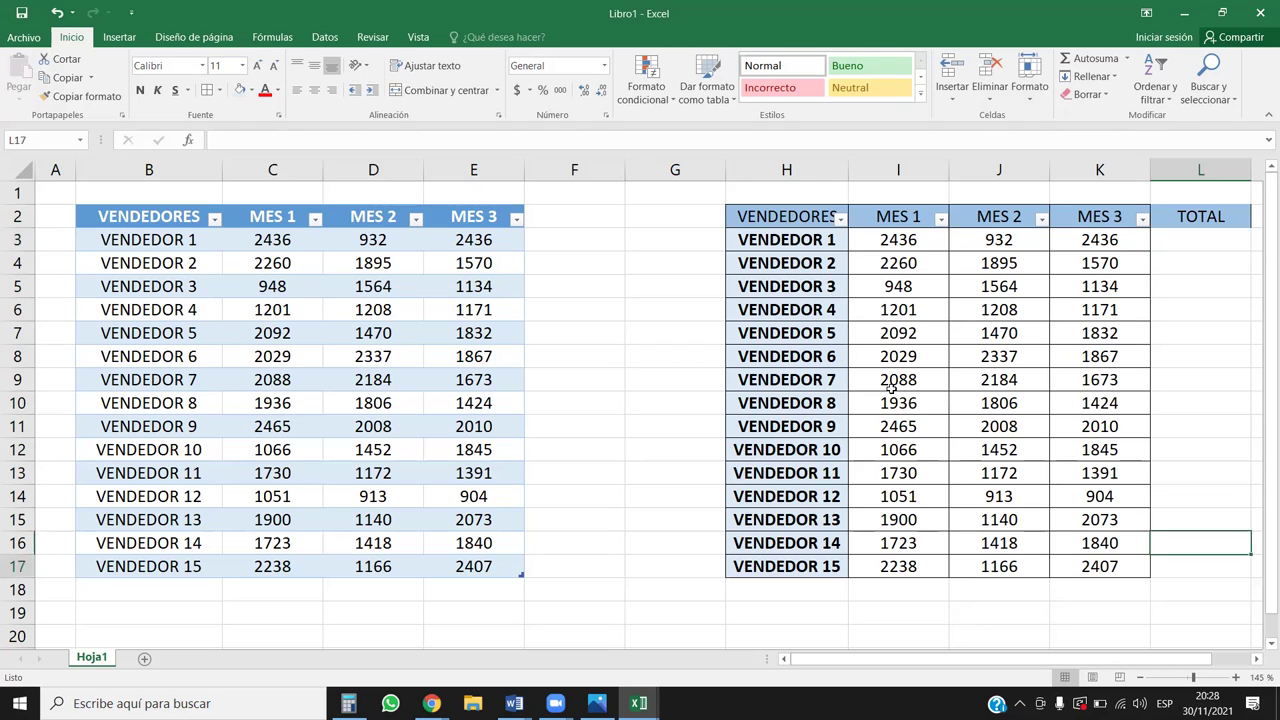
key(Up)
key(Up)
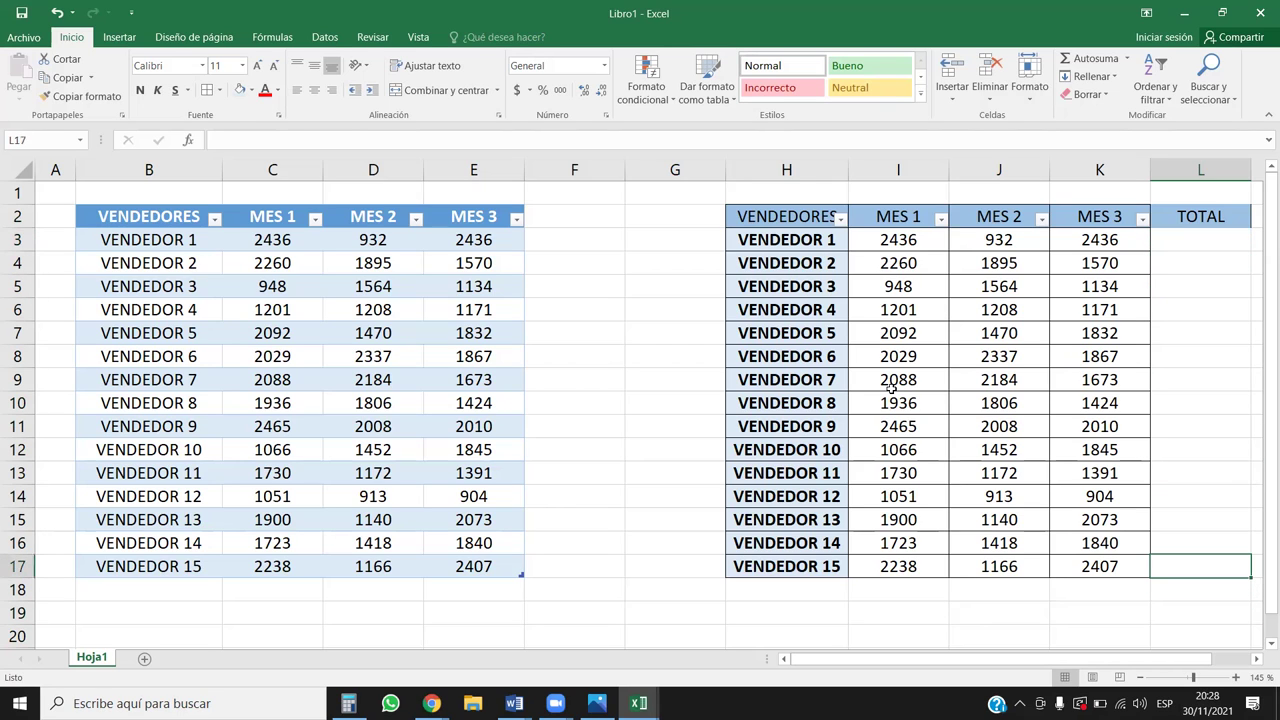
key(ctrl+shift+Up)
key(ctrl+shift+Left)
key(ctrl+shift+Left)
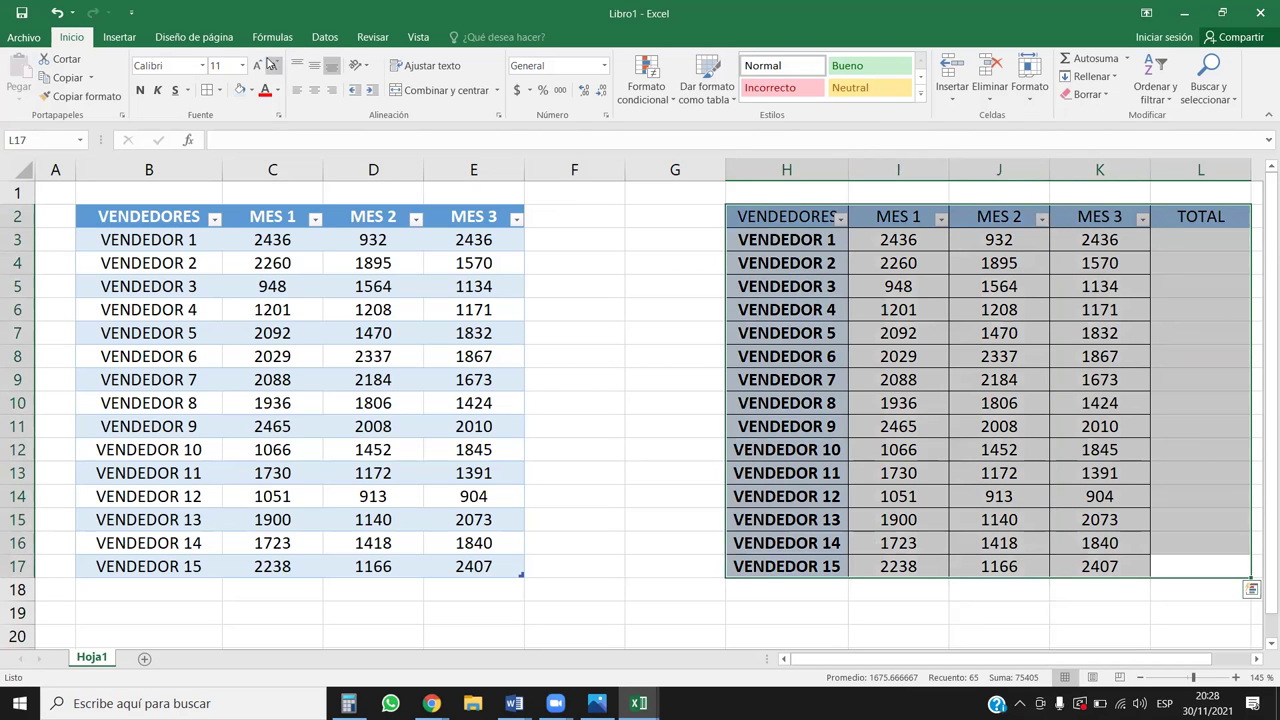
click(211, 93)
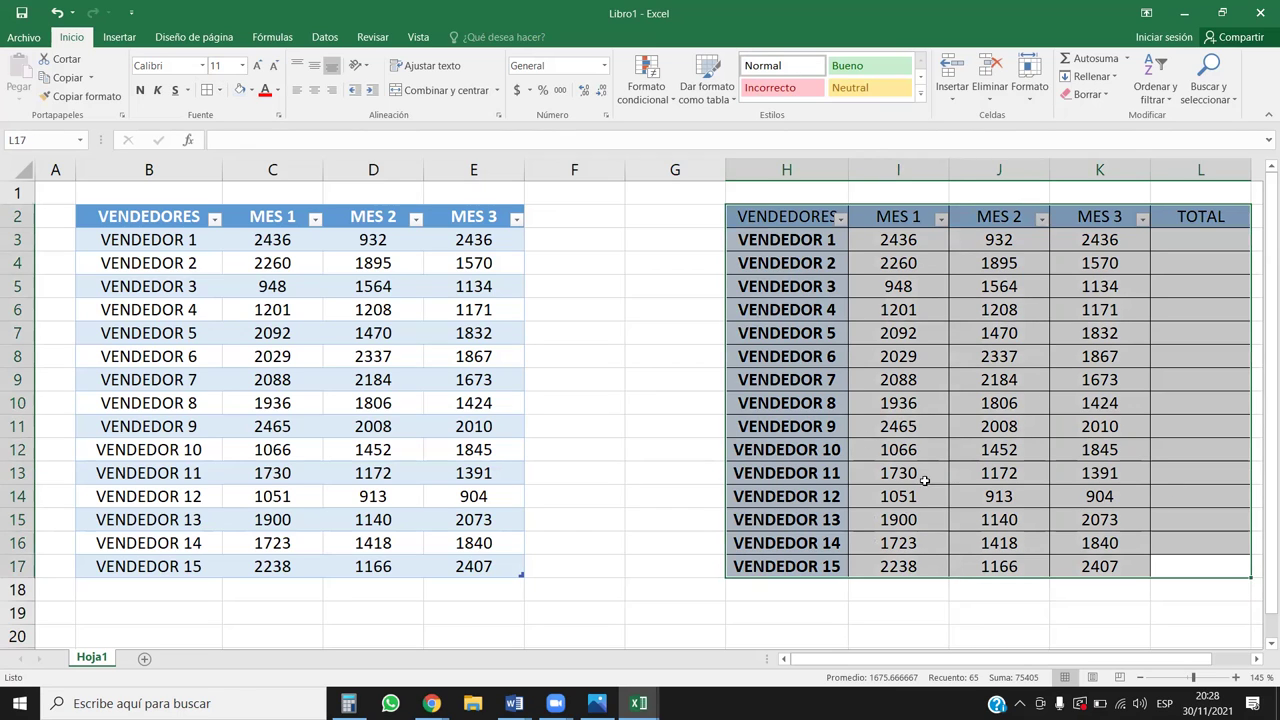
click(999, 354)
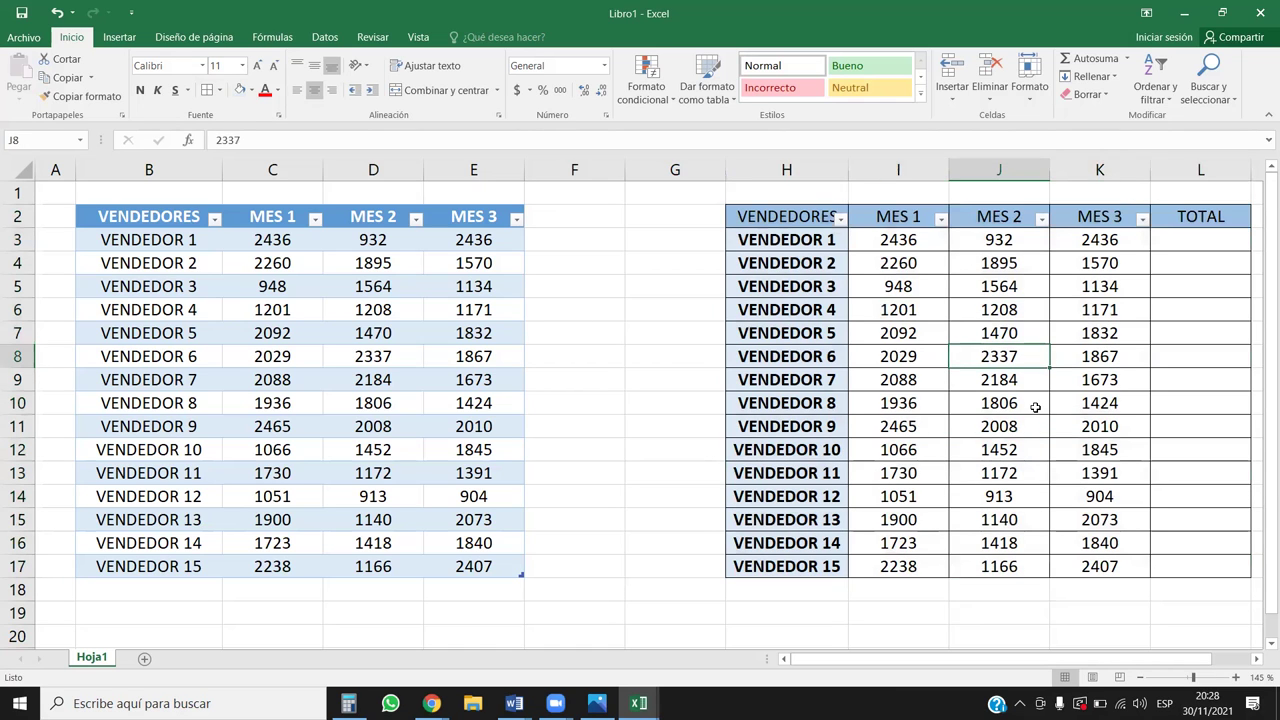
key(Right)
key(Right)
key(Right)
key(Right)
key(Left)
key(Left)
key(Left)
key(Left)
key(Left)
key(Left)
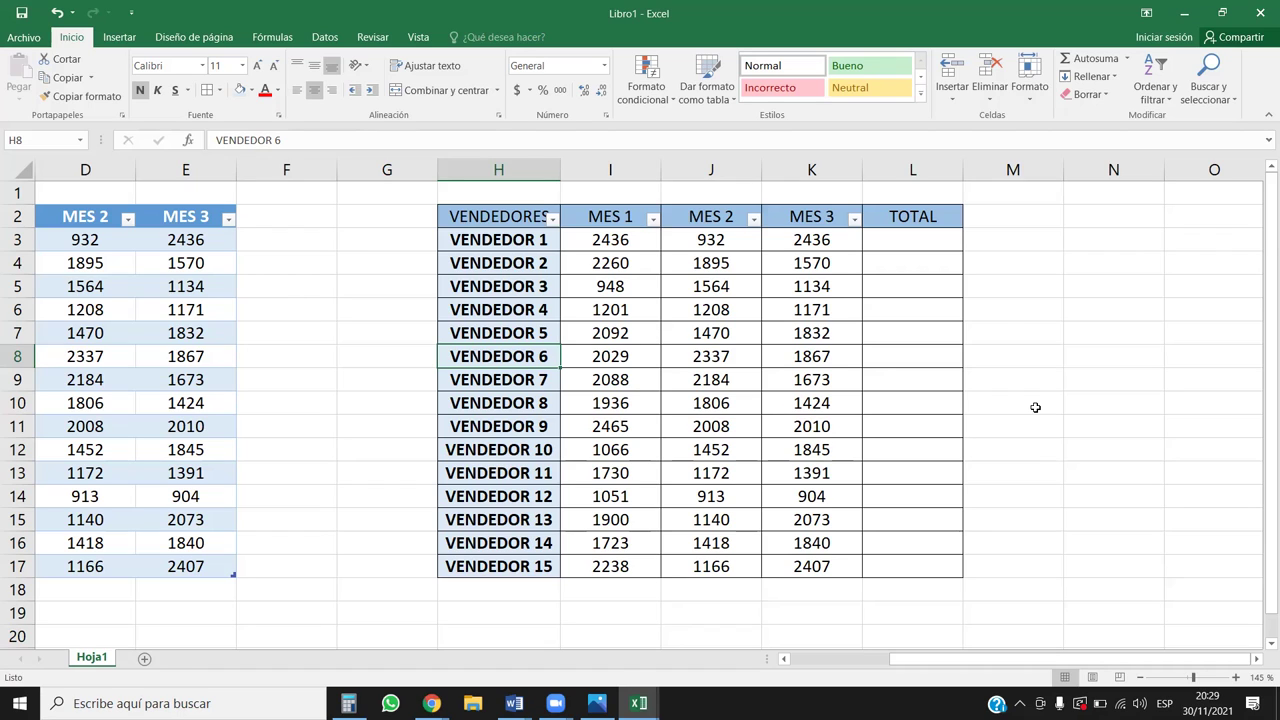
- Try the addition formula =I3+J3+K3 in L3 for VENDEDOR 1, and clear it
click(948, 236)
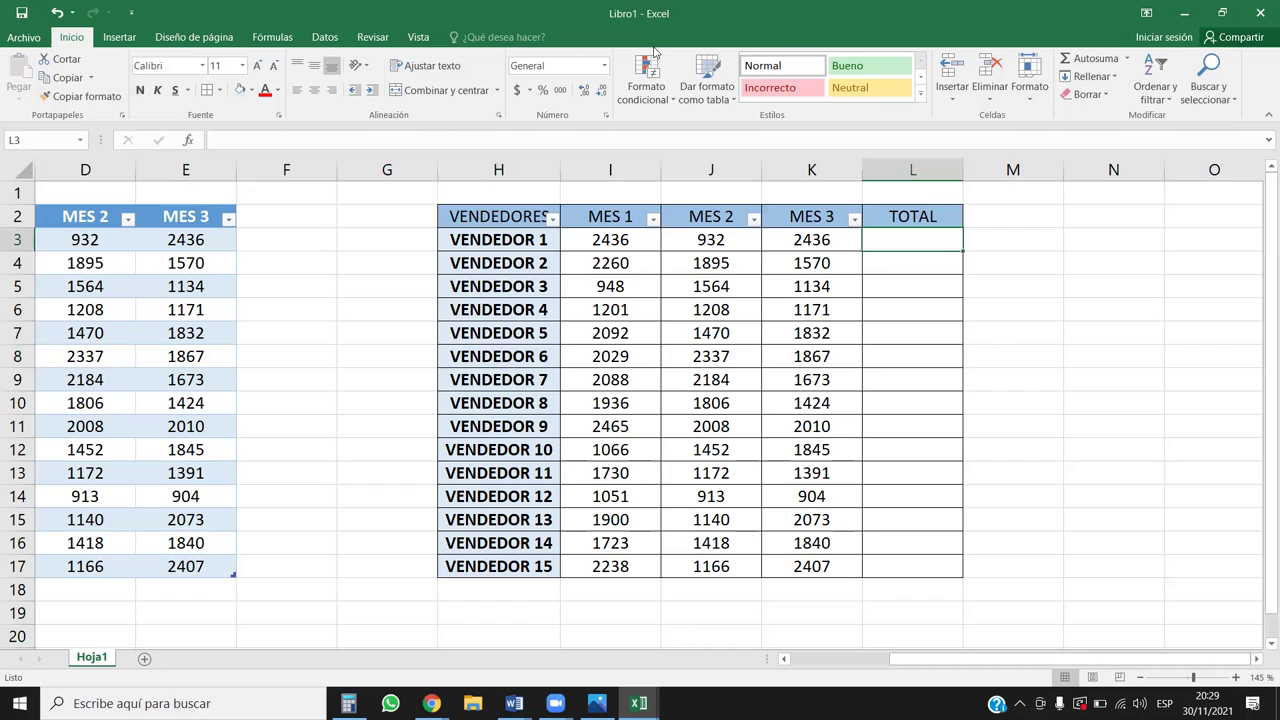
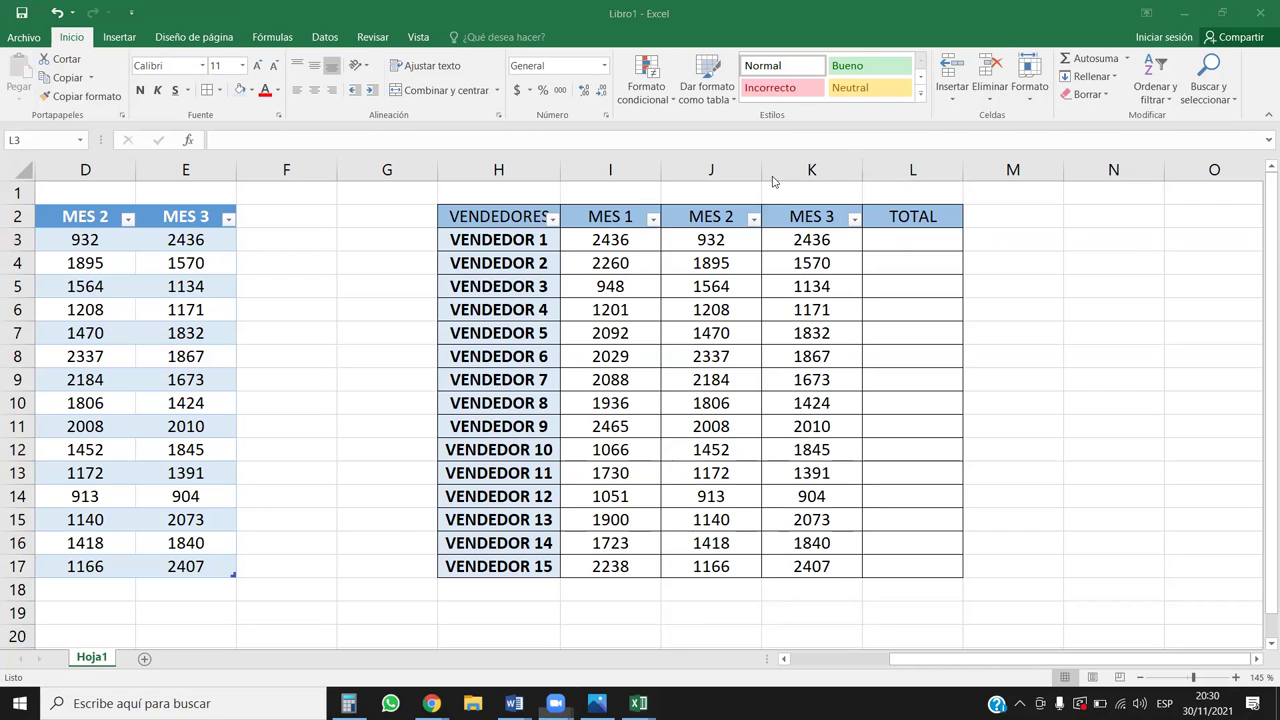
click(913, 242)
text(=)
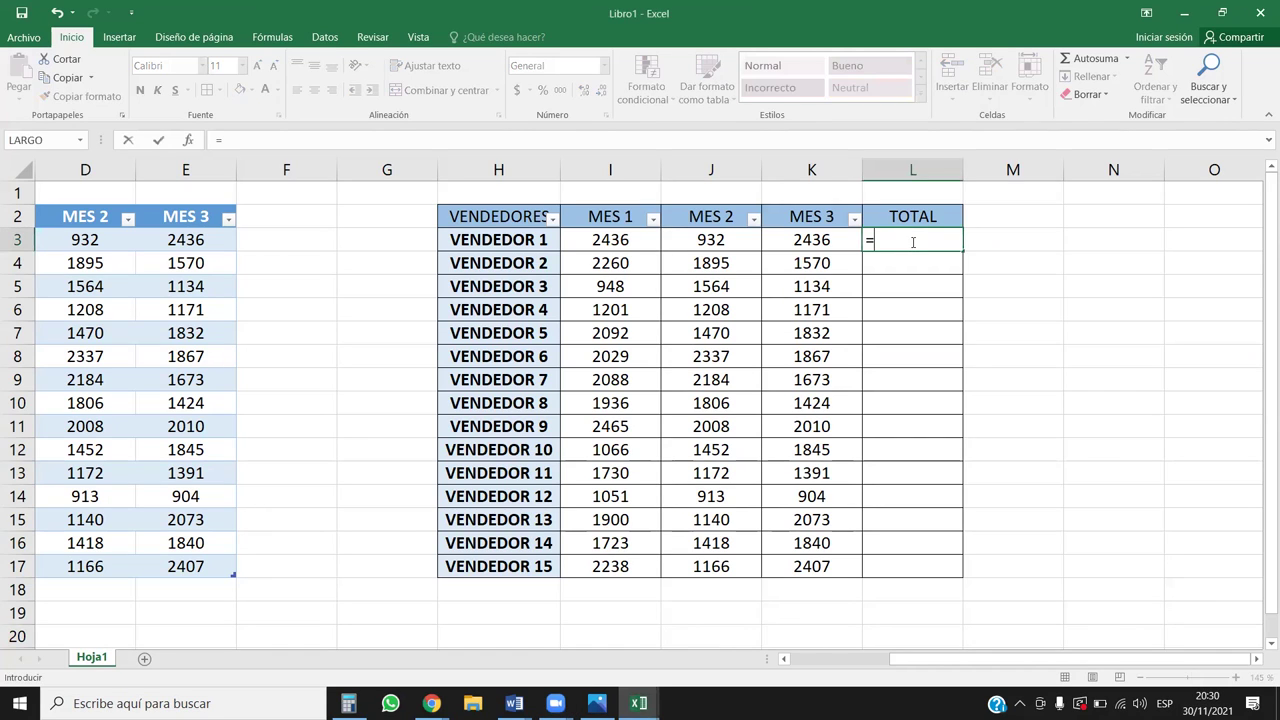
click(602, 244)
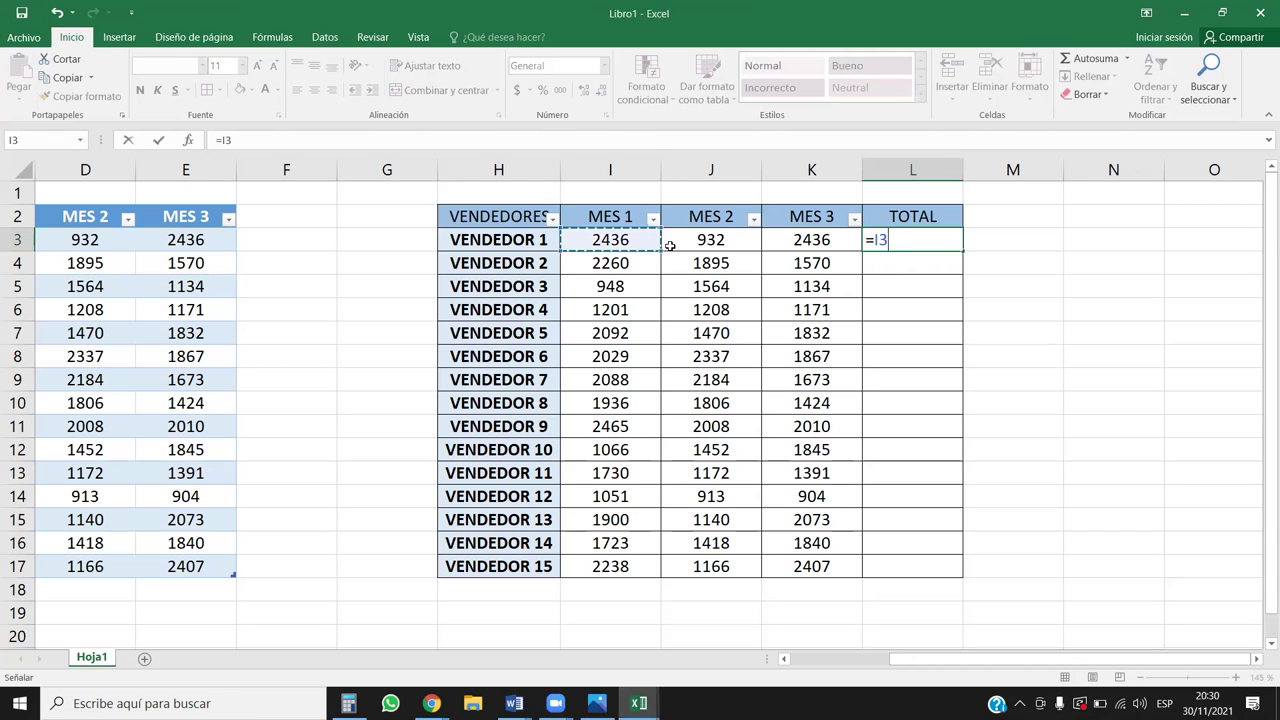
text(+)
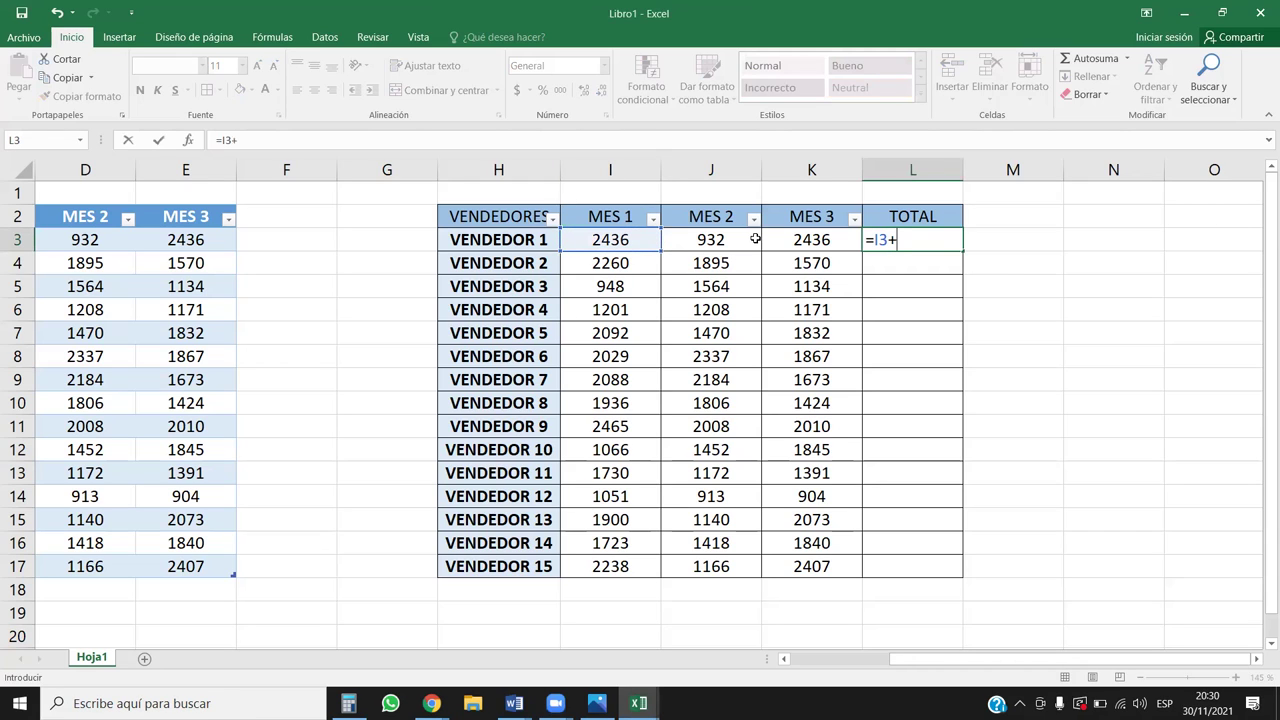
click(755, 238)
text(+)
click(812, 240)
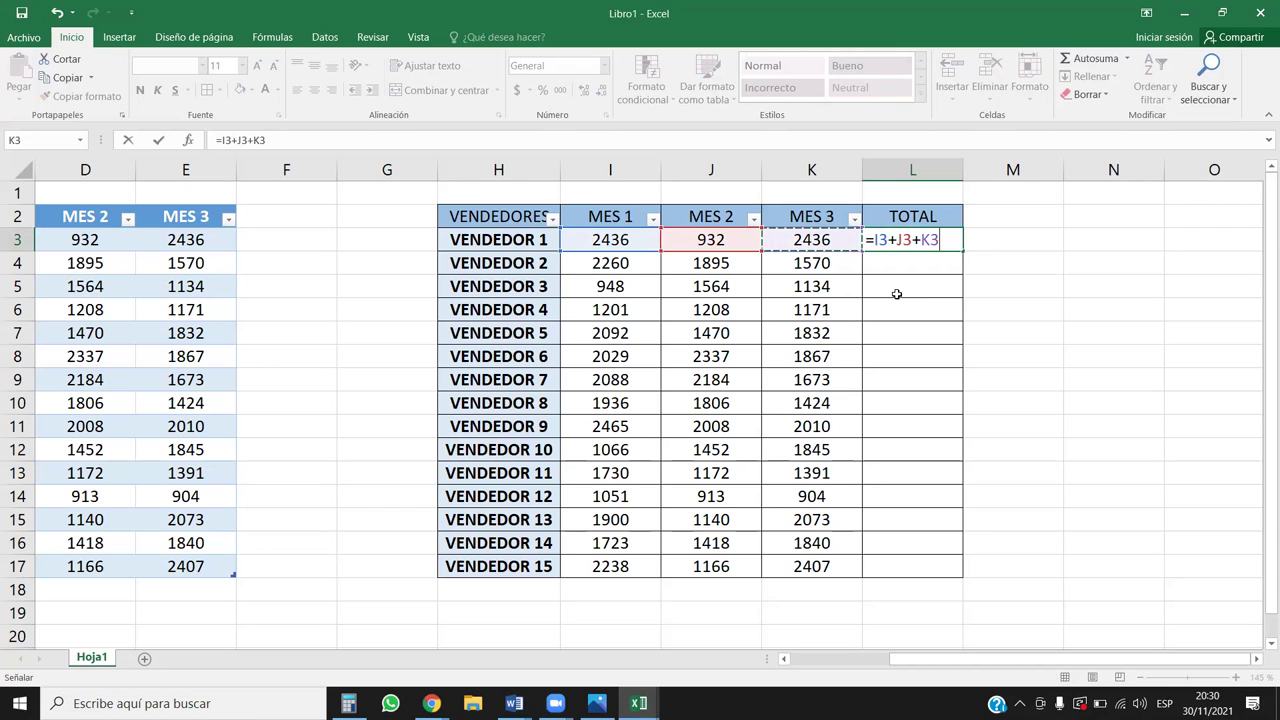
key(BackSpace)
key(BackSpace)
key(BackSpace)
key(BackSpace)
key(BackSpace)
key(BackSpace)
key(BackSpace)
key(BackSpace)
key(BackSpace)
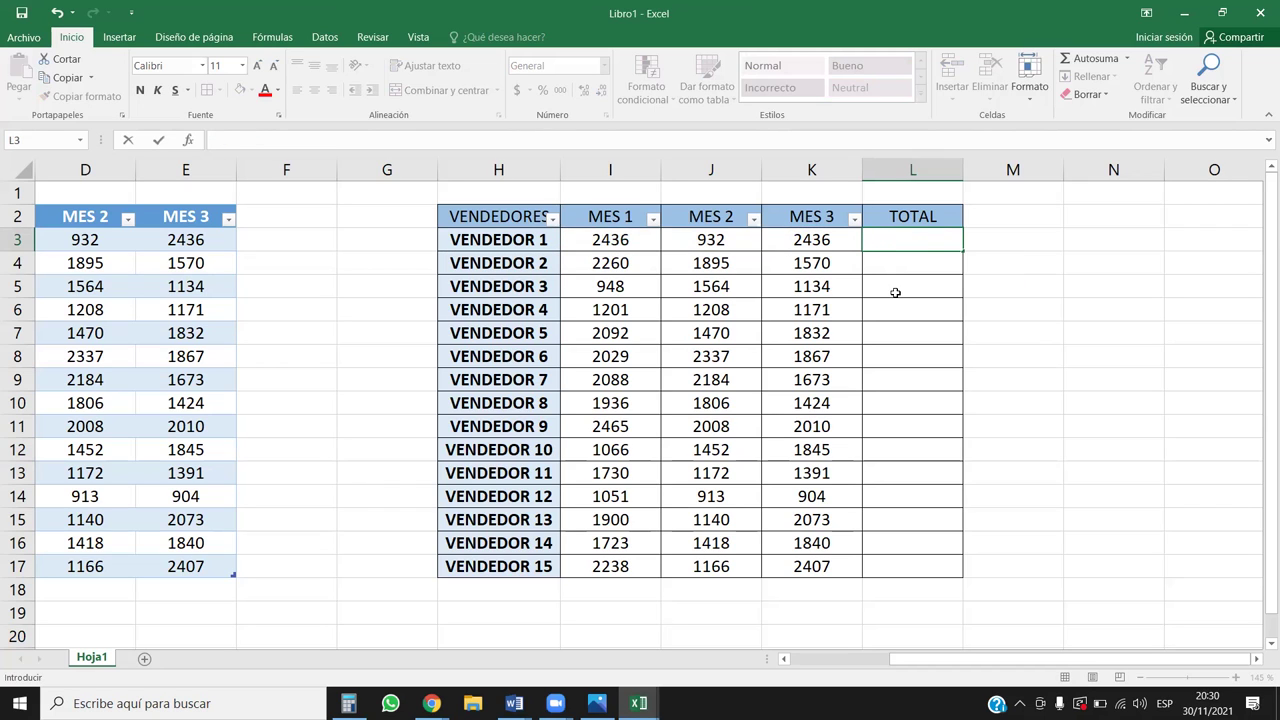
- Sum I3:K3 in L3 with a manually written SUMA function, and delete the result
text(=su)
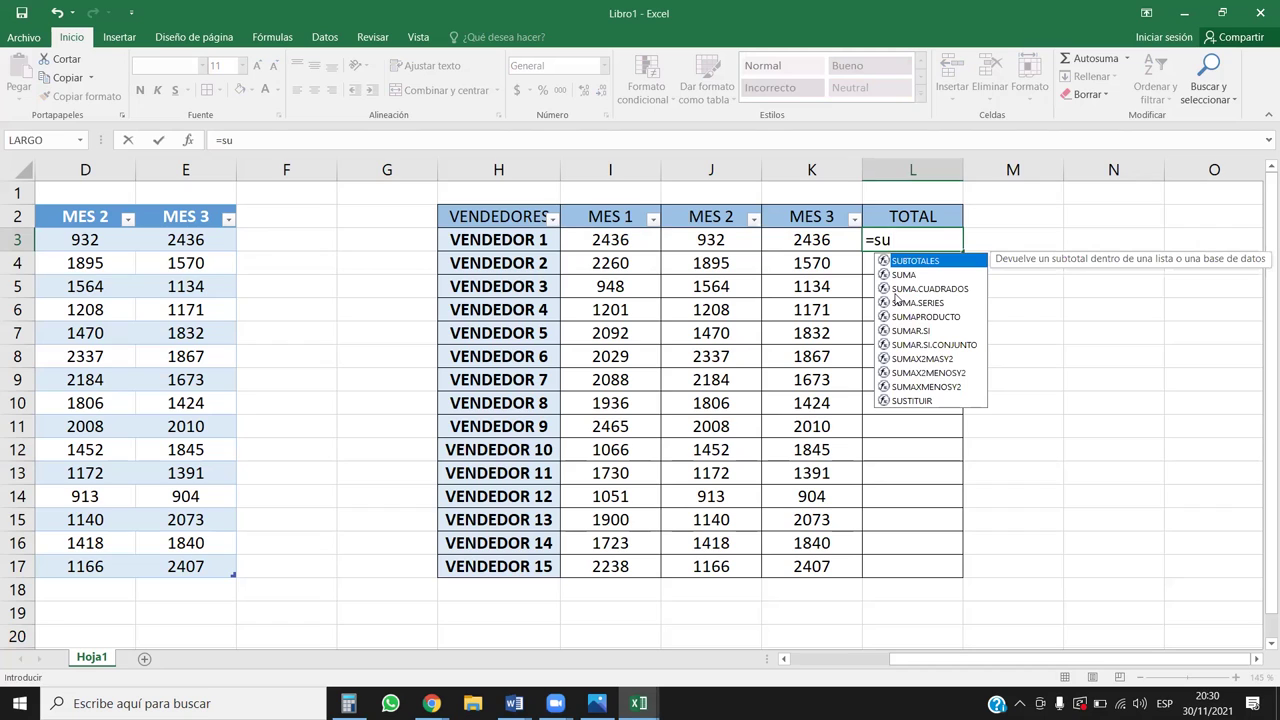
double_click(905, 275)
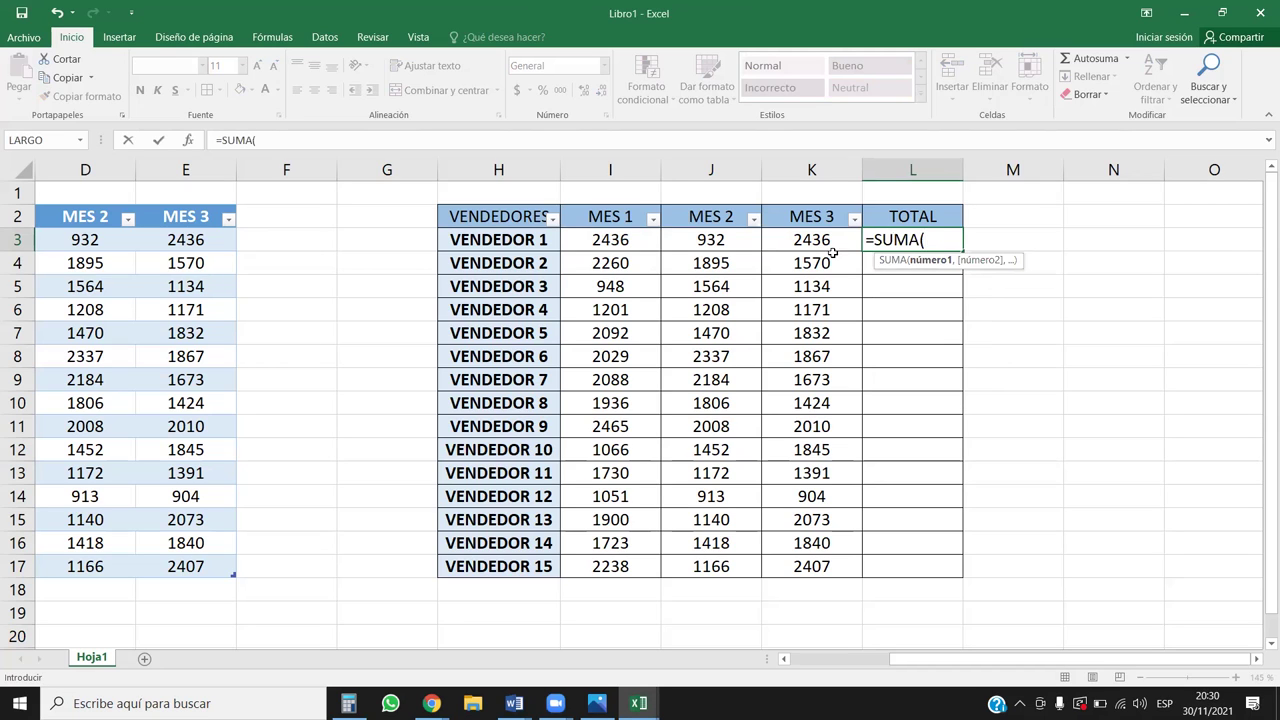
drag(624, 238, 798, 237)
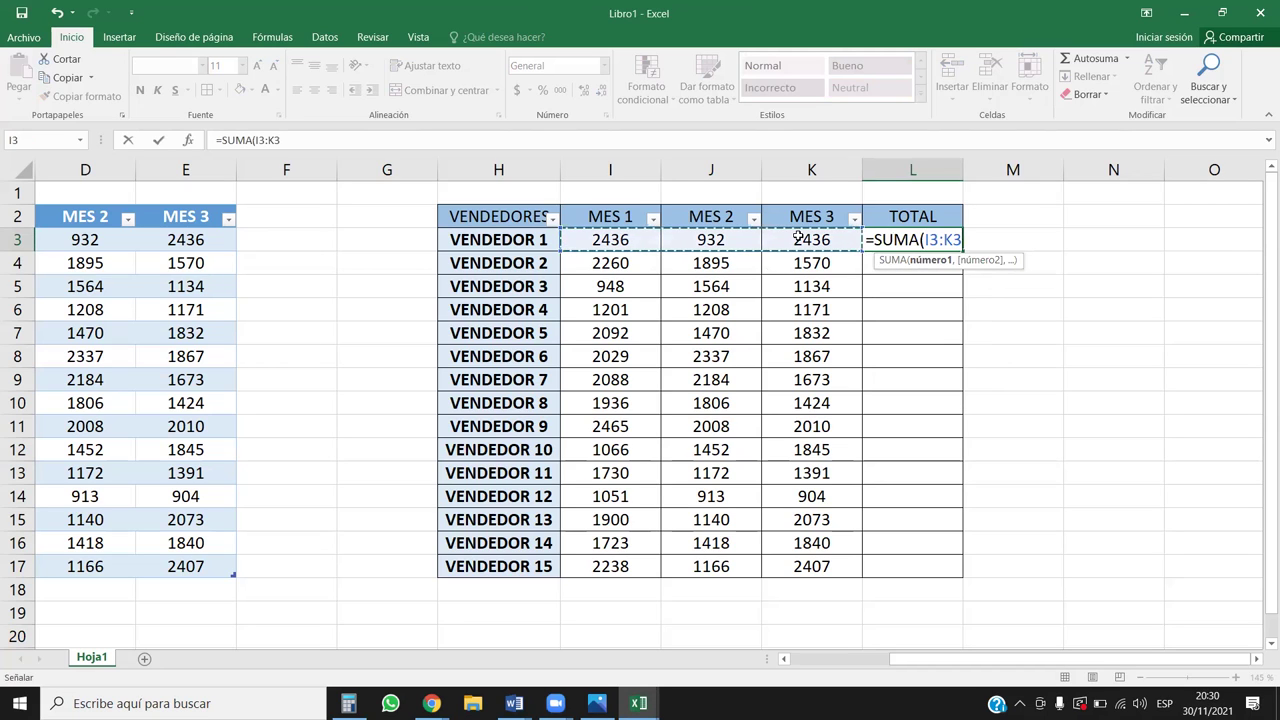
key(Return)
click(895, 240)
key(Delete)
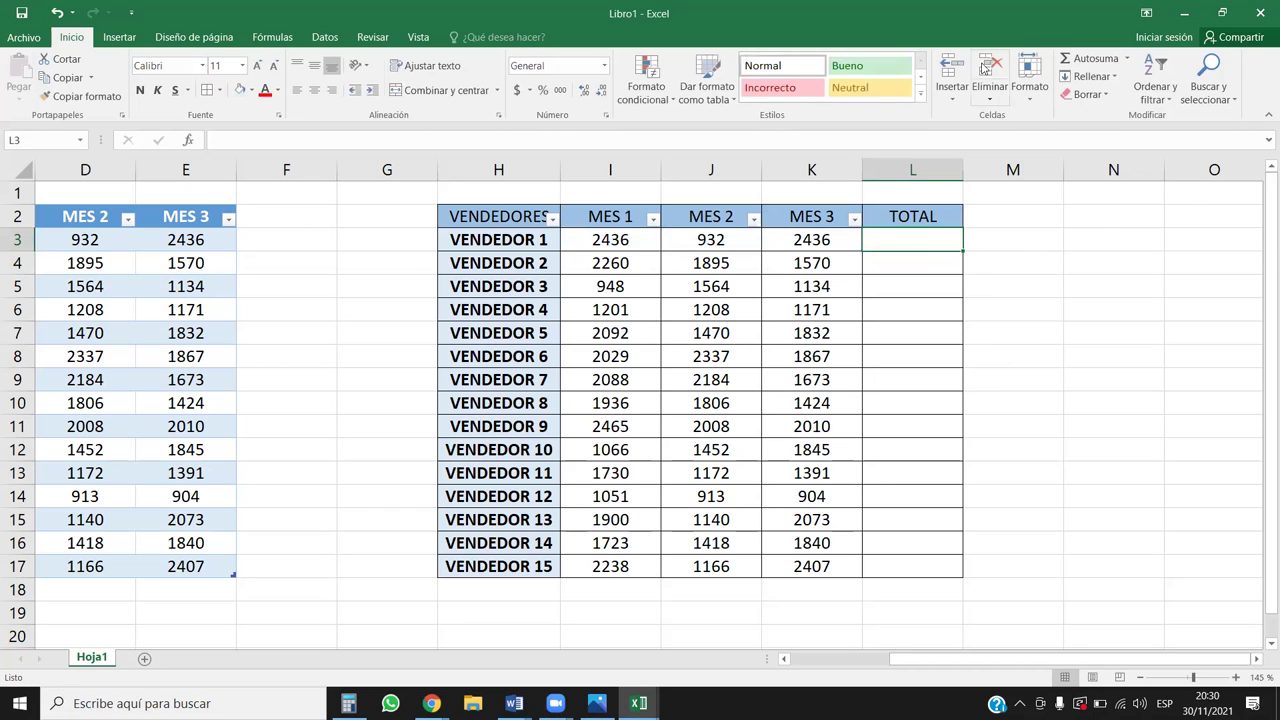
- Total the three months of VENDEDOR 1 in L3 with AutoSum over I3:K3
click(1080, 60)
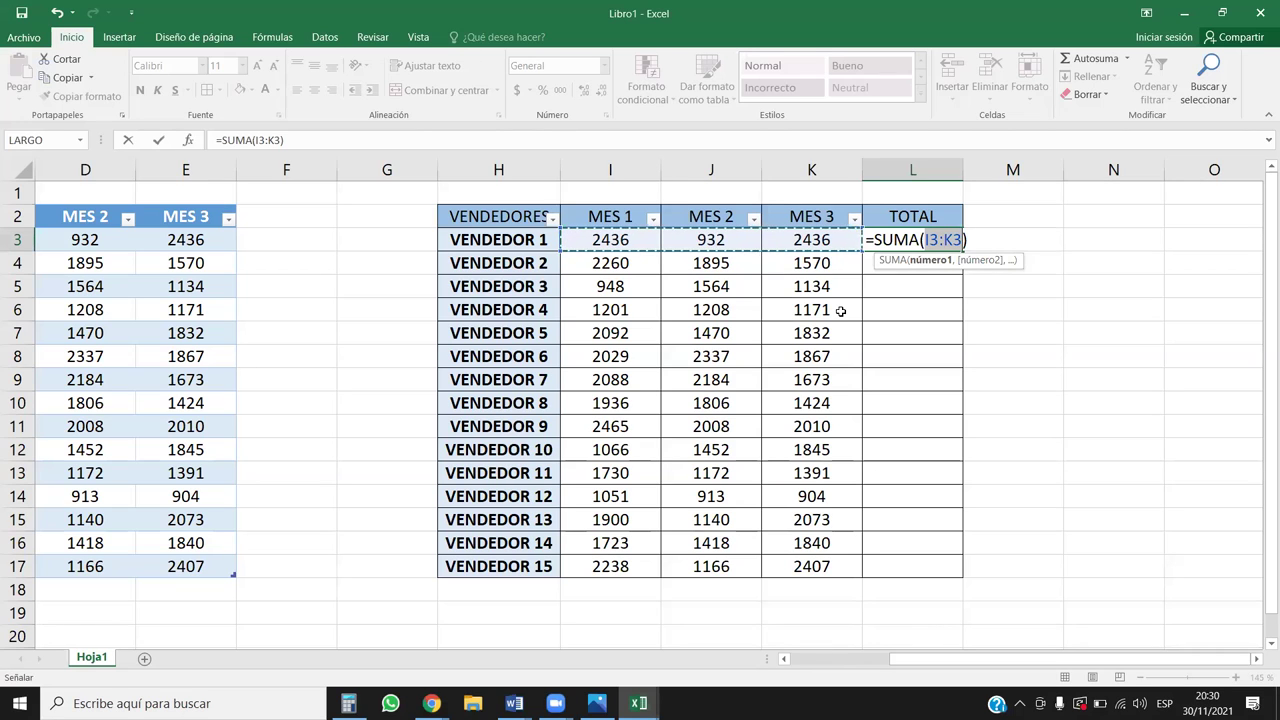
key(Return)
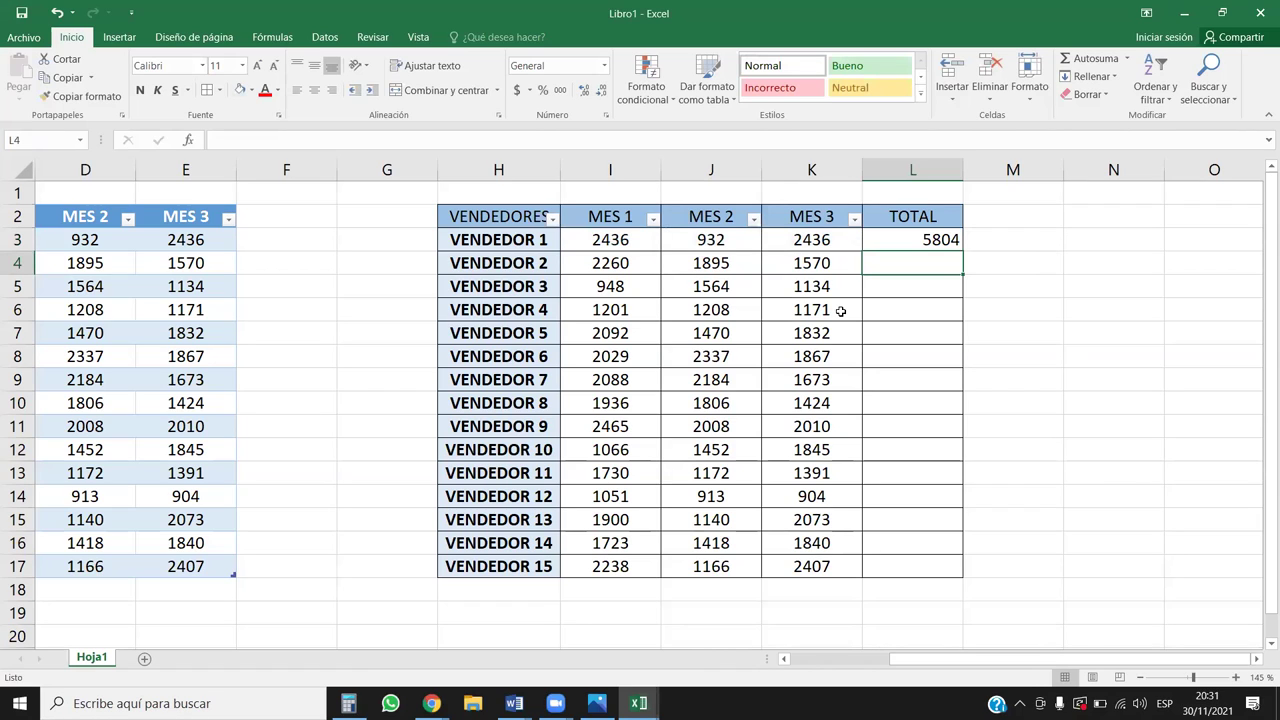
click(920, 242)
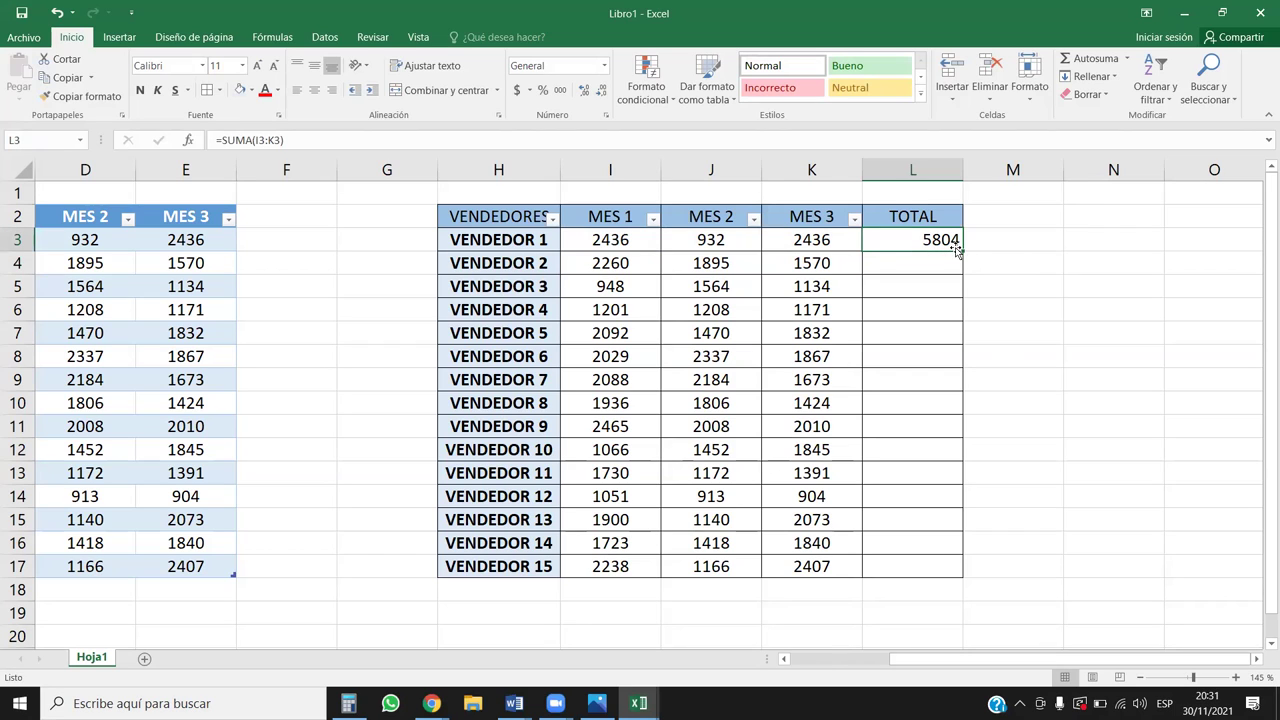
- Fill the SUMA formula from L3 down to L17 and center the totals in the column
double_click(956, 251)
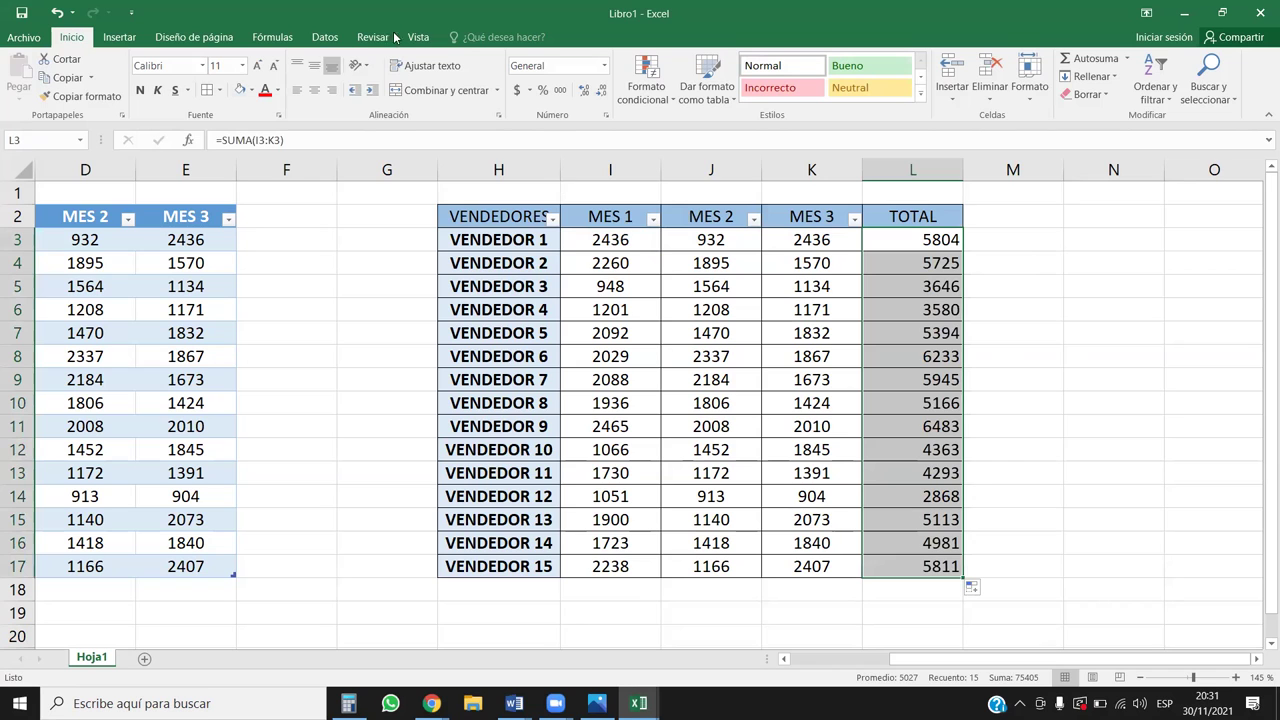
click(314, 90)
click(824, 264)
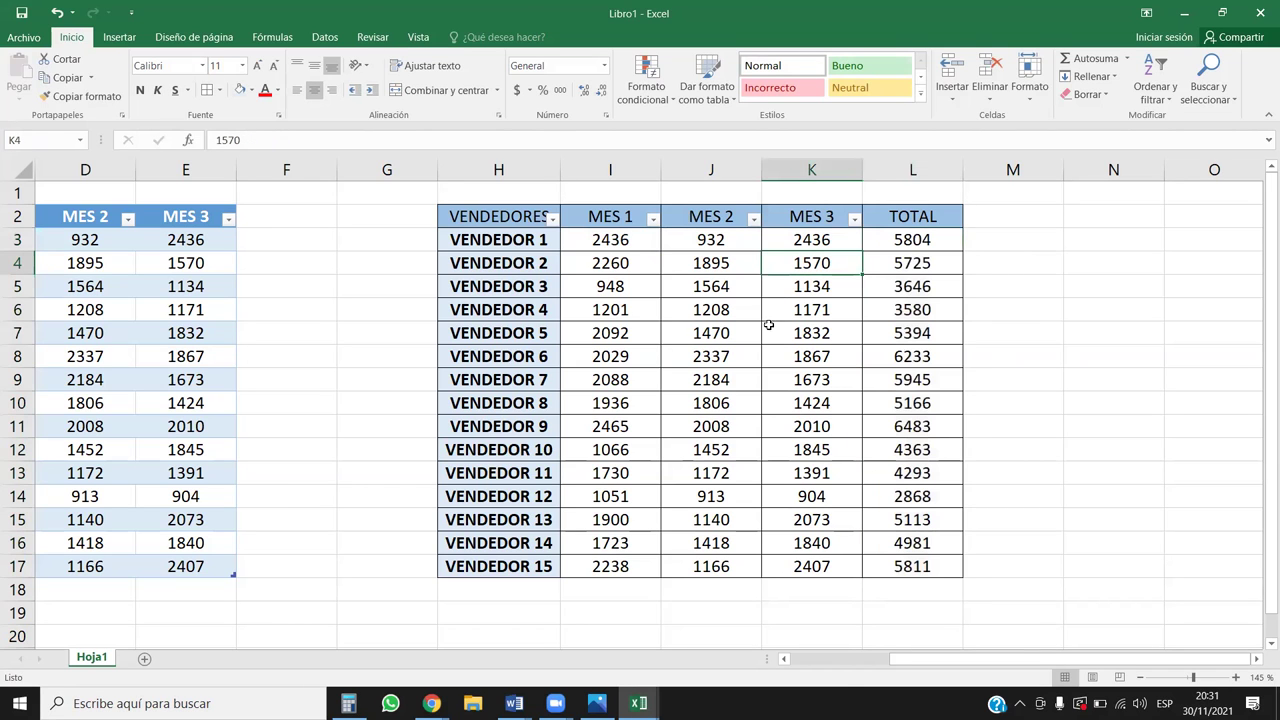
- Extend the official table with a new column by entering the header Total in F2
scroll(771, 640, left, 3)
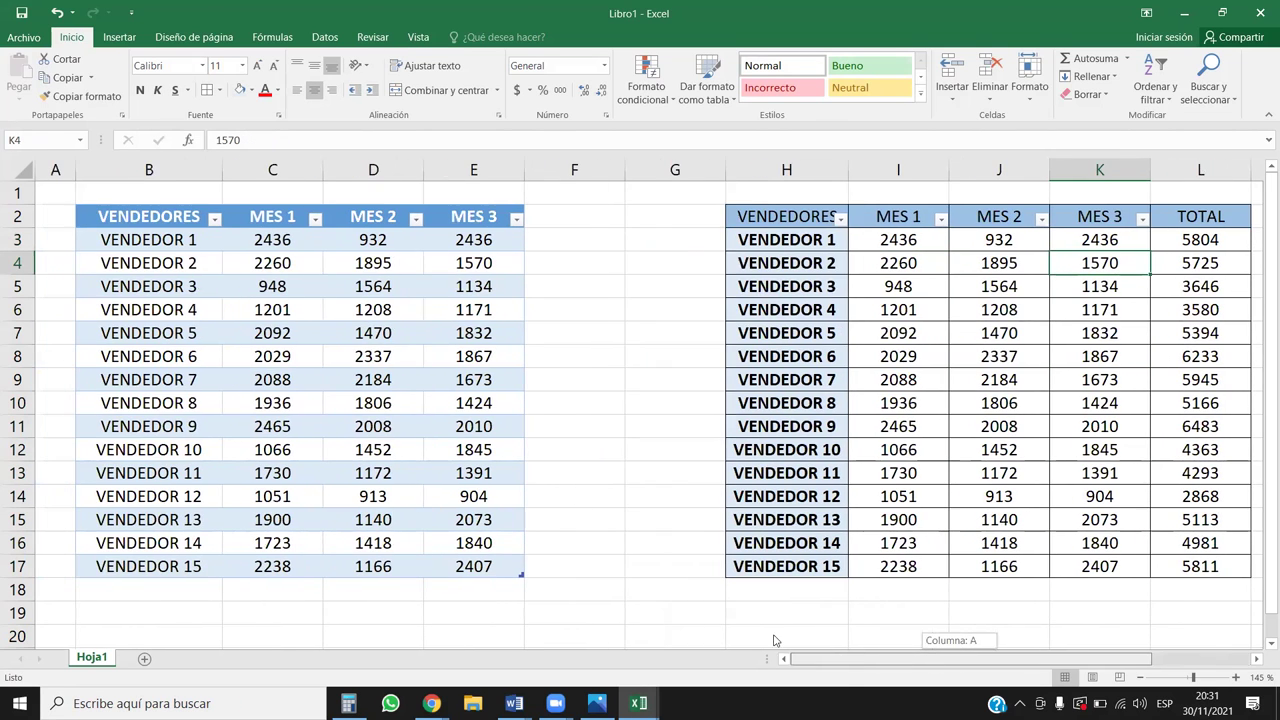
drag(373, 380, 373, 356)
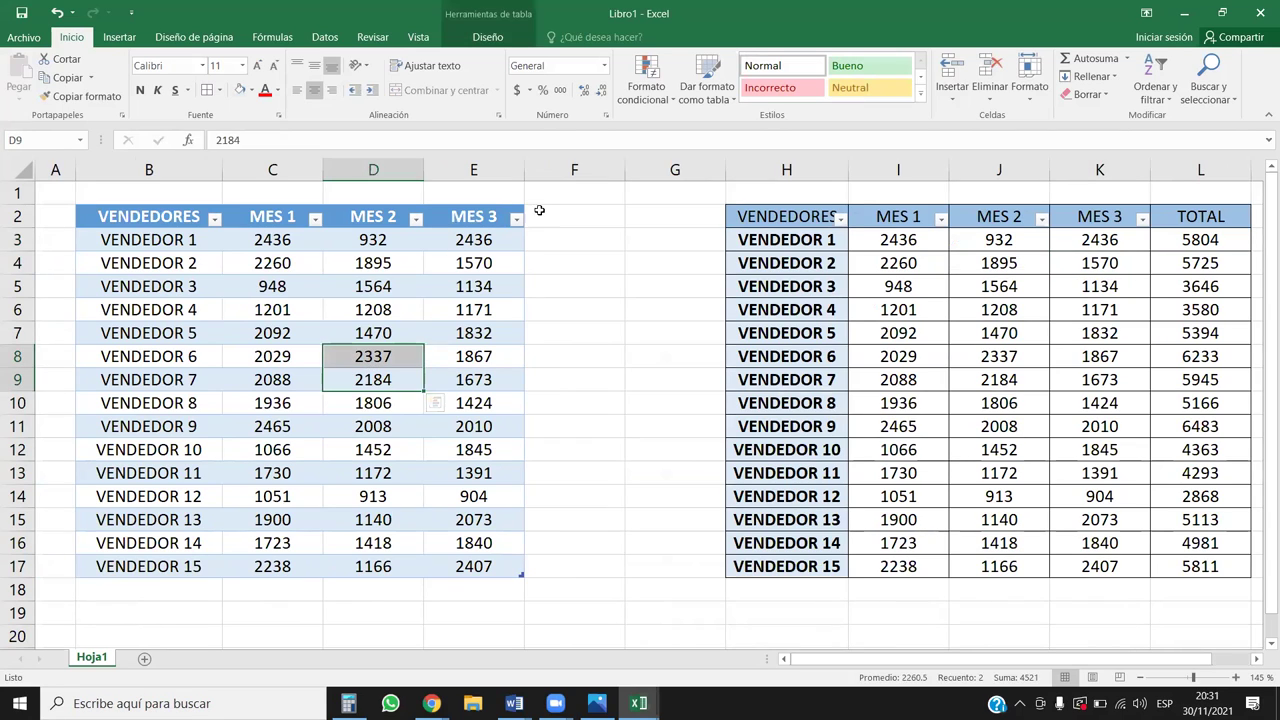
click(540, 215)
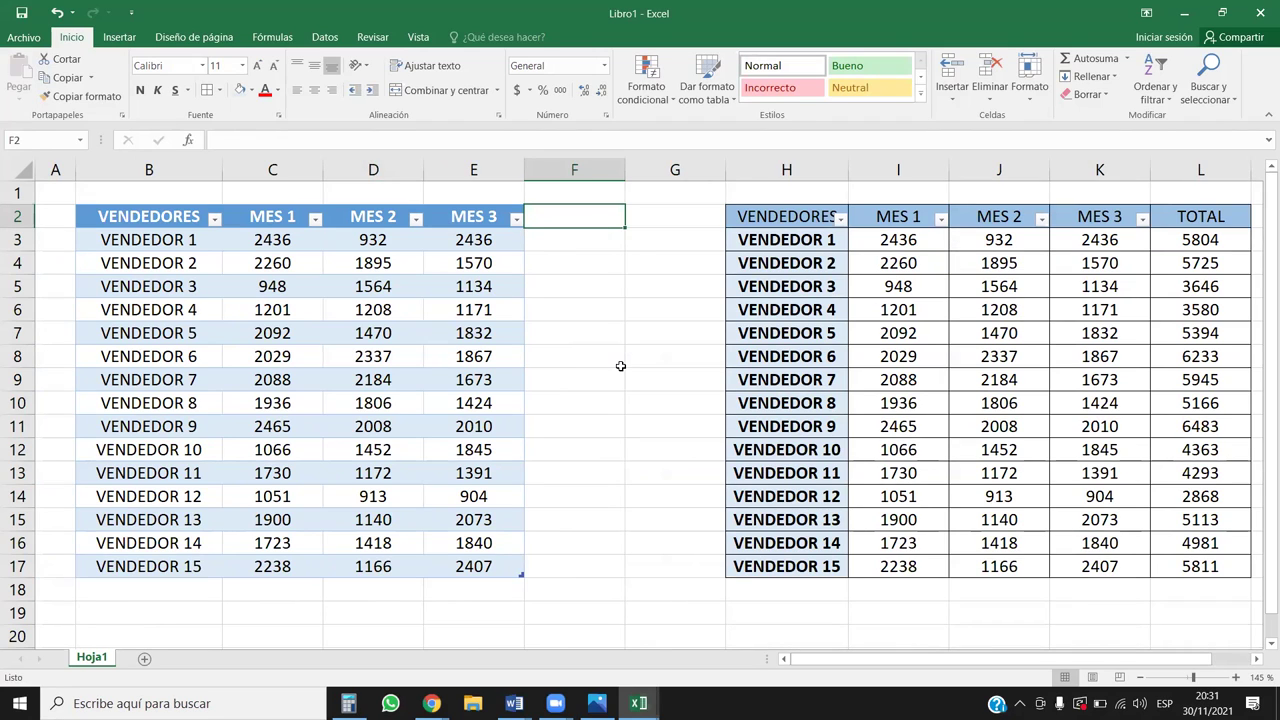
text(TO)
key(BackSpace)
text(OTAL)
key(BackSpace)
key(BackSpace)
key(BackSpace)
key(BackSpace)
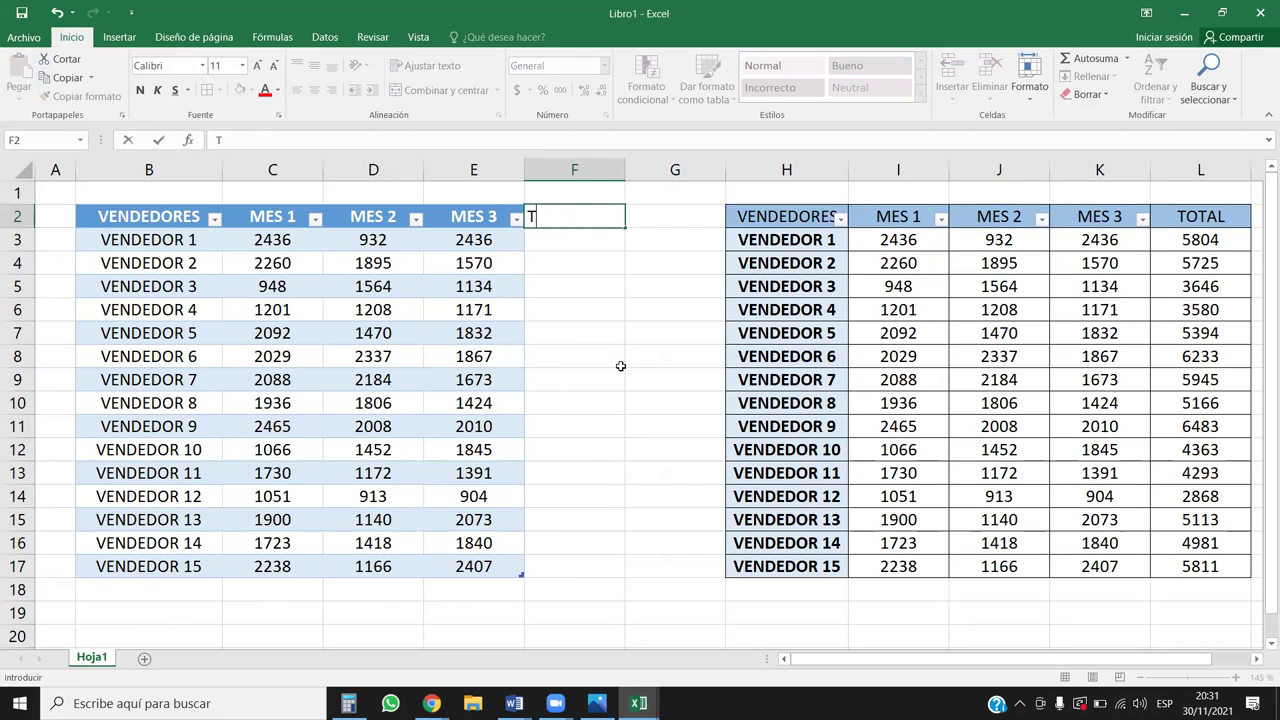
text(otal)
key(Return)
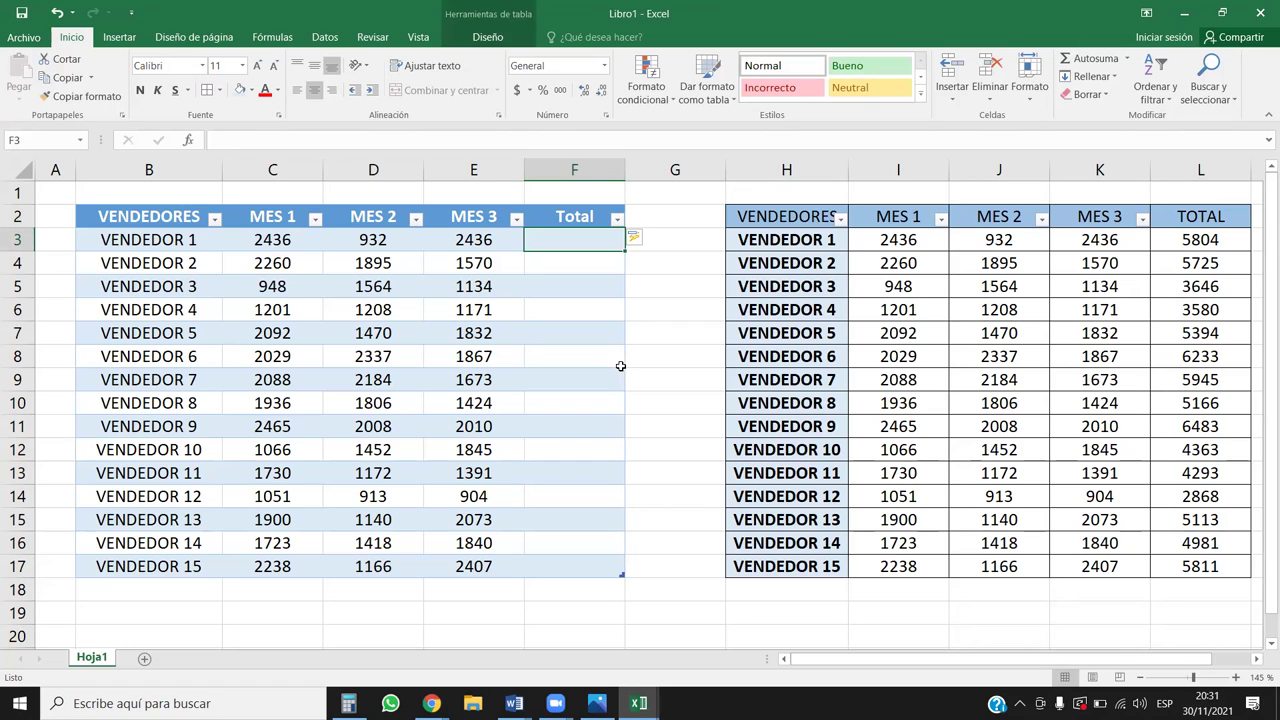
- Total each vendor's months in the table's Total column by entering =SUMA(Tabla1[@[MES 1]:[MES 3]]) in F3
click(640, 239)
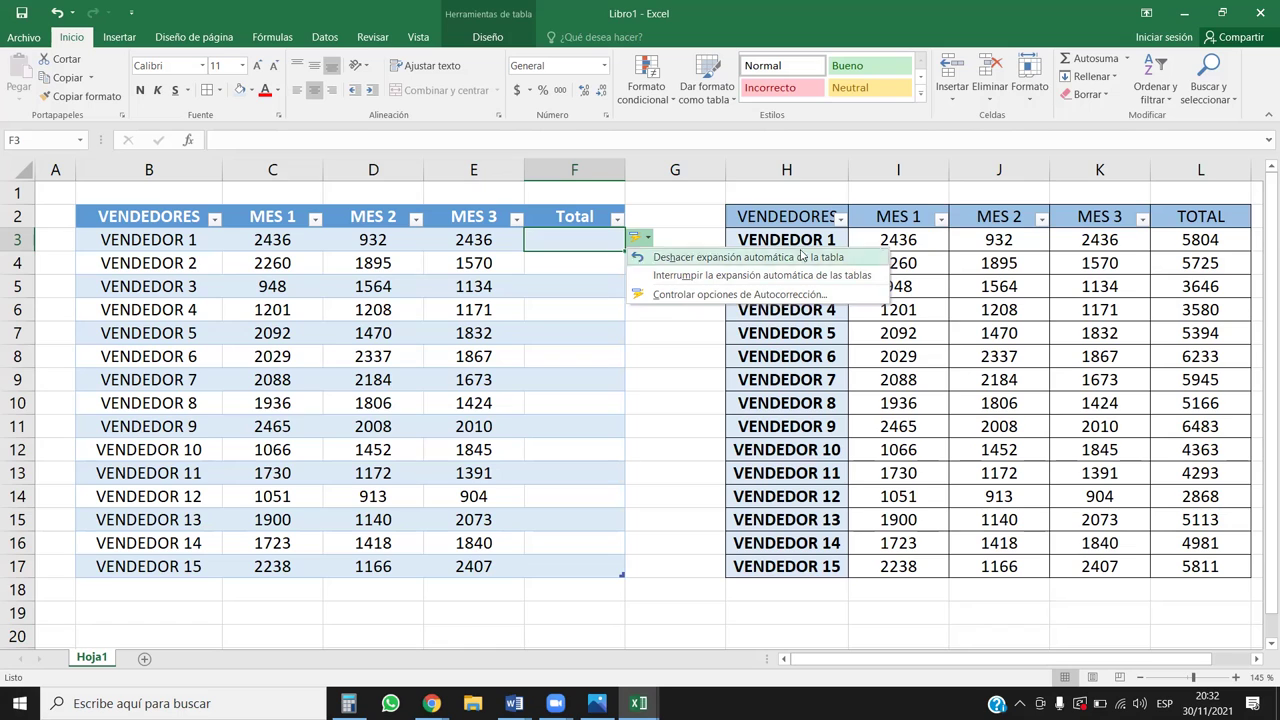
click(549, 258)
click(557, 242)
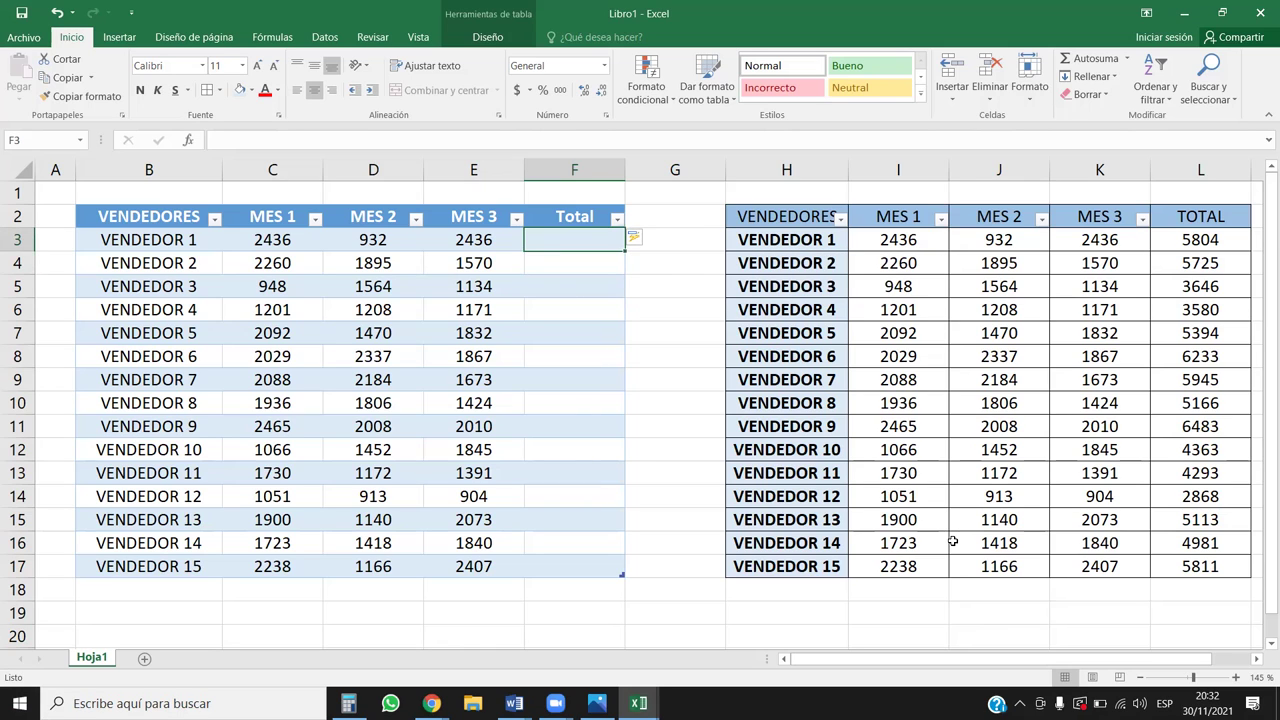
text(=SUMA)
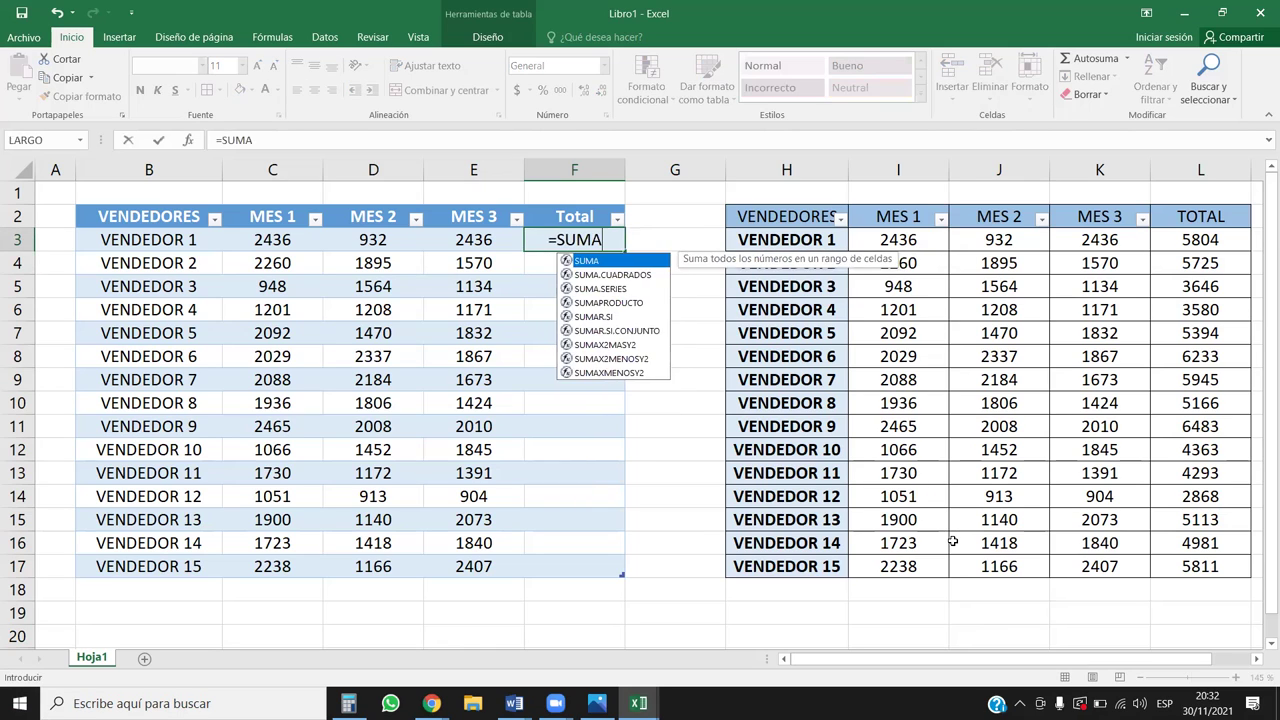
text(()
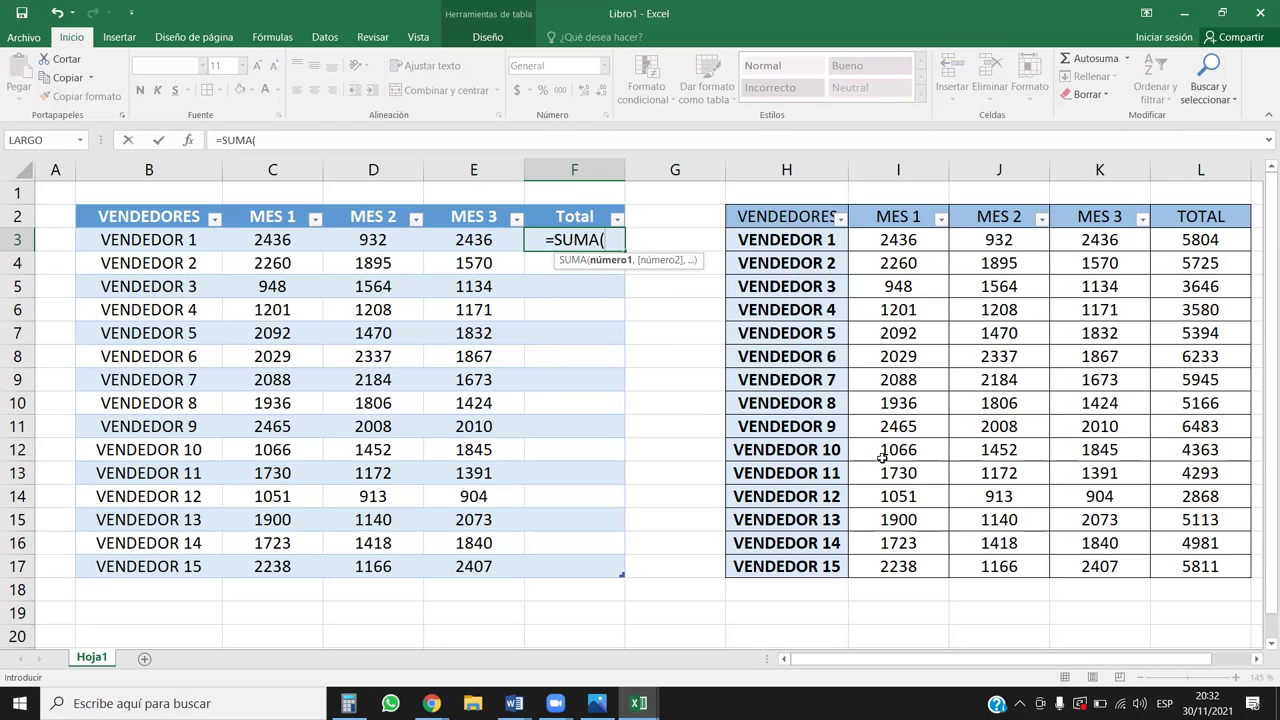
click(447, 238)
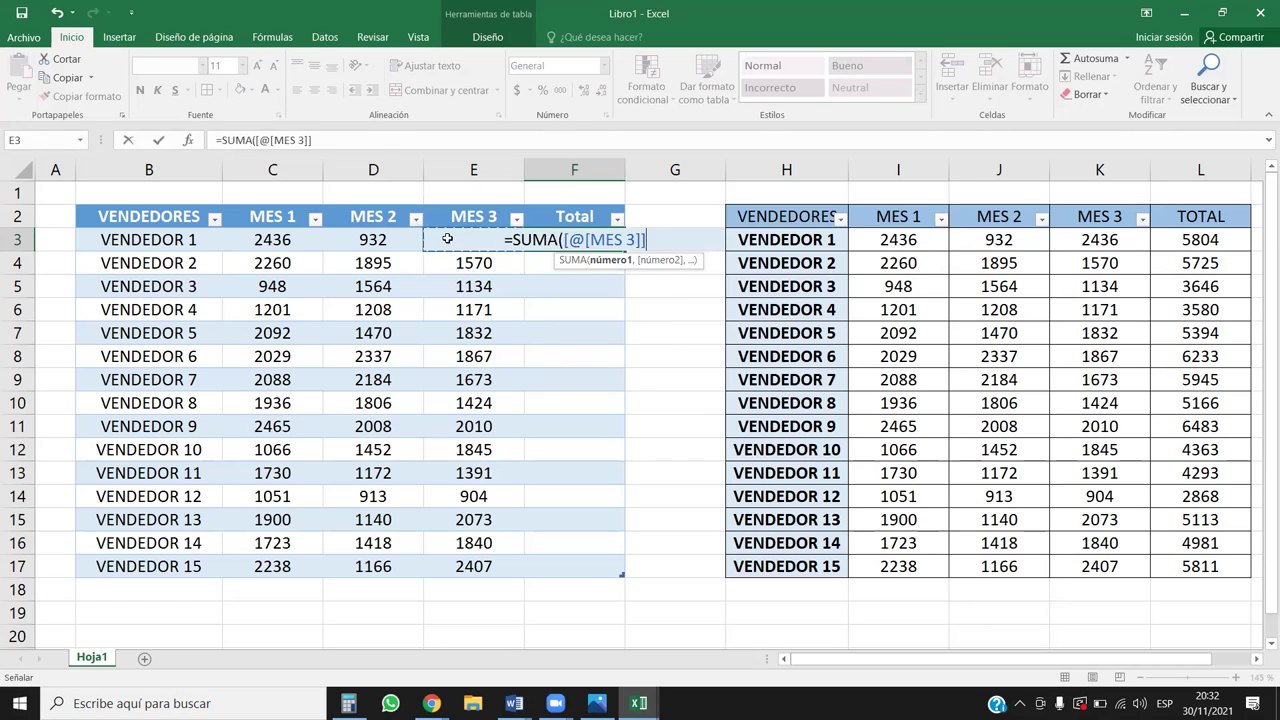
drag(447, 238, 262, 240)
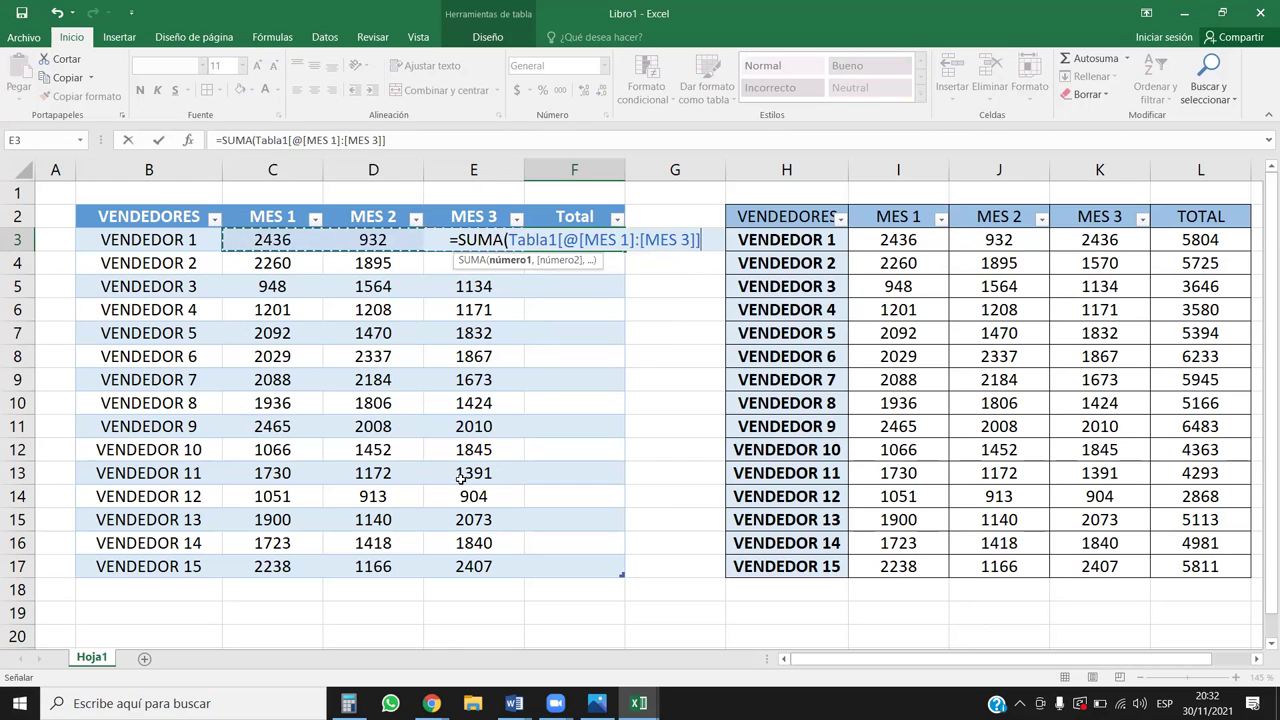
text())
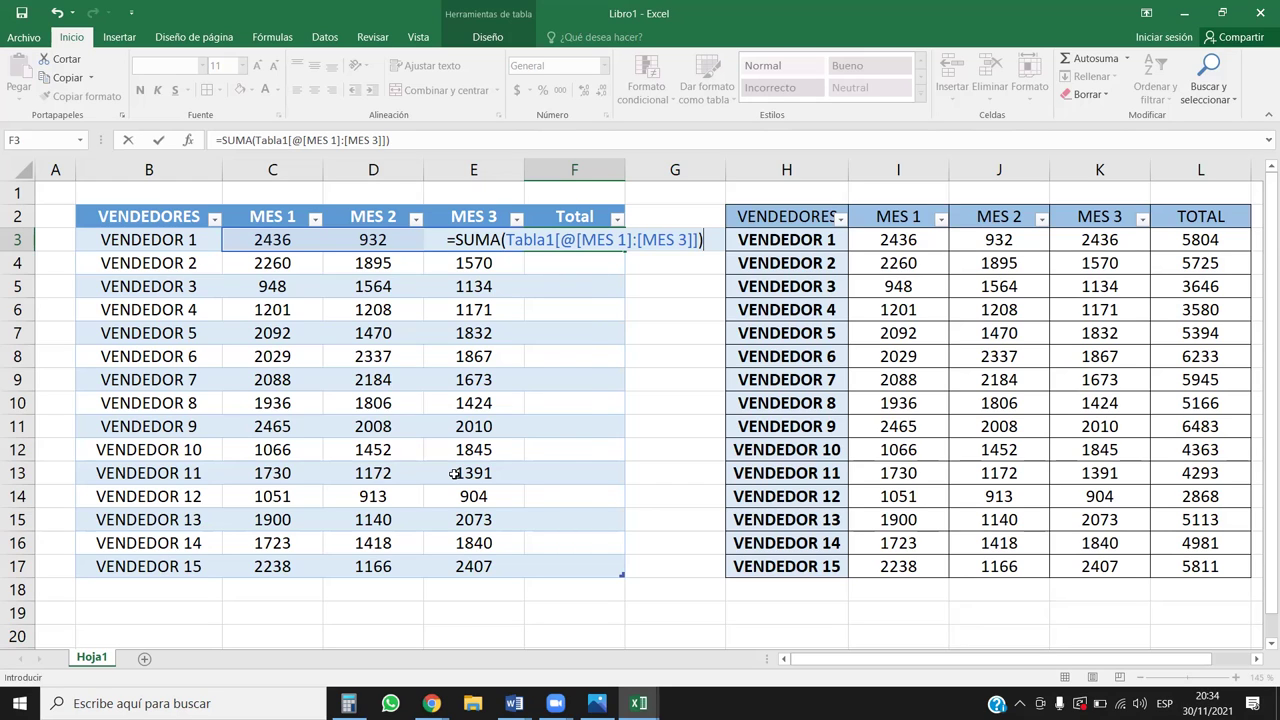
key(Return)
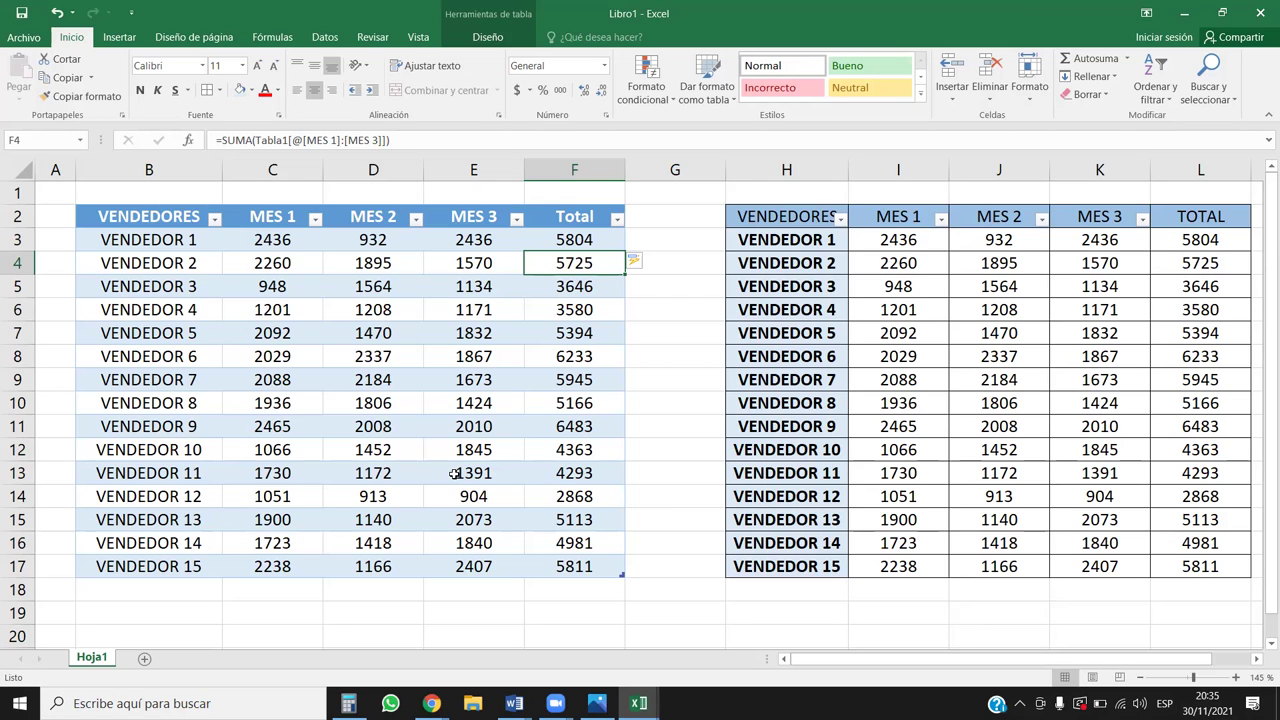
- Check where the table tools are available by moving along row 4 between the table and the plain range, and examine the table design options
key(Right)
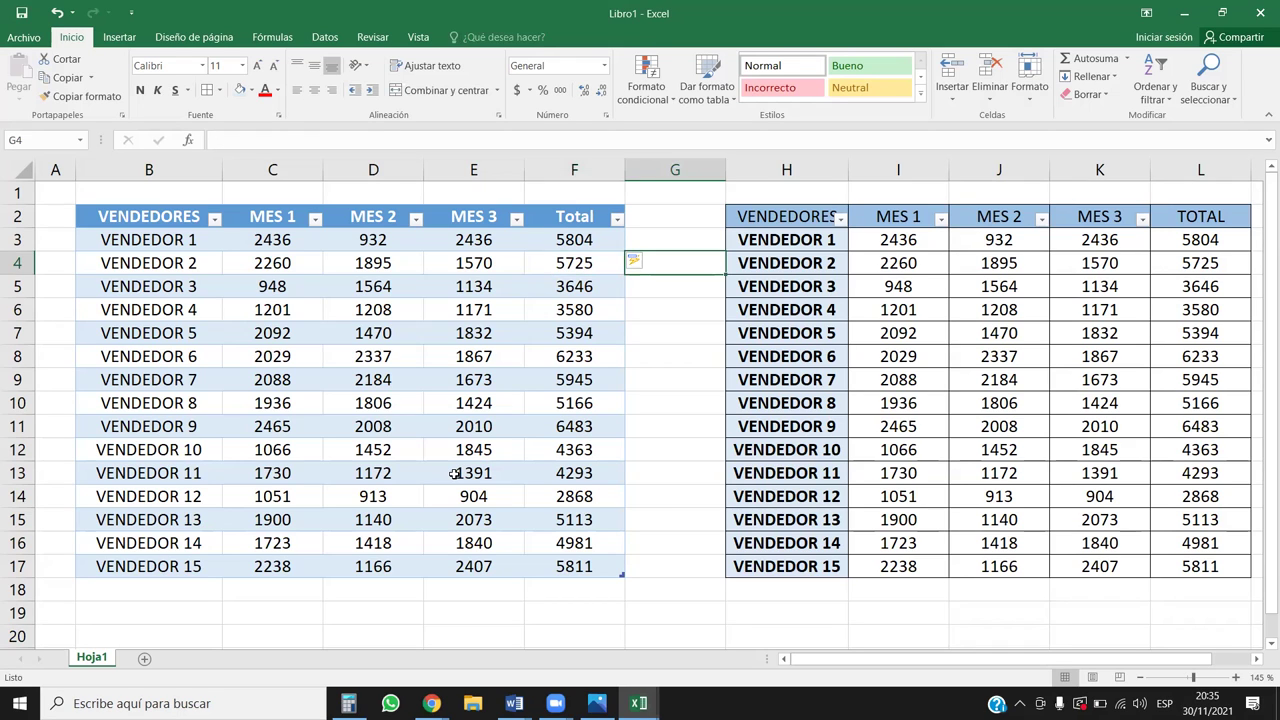
key(Left)
key(Left)
key(Left)
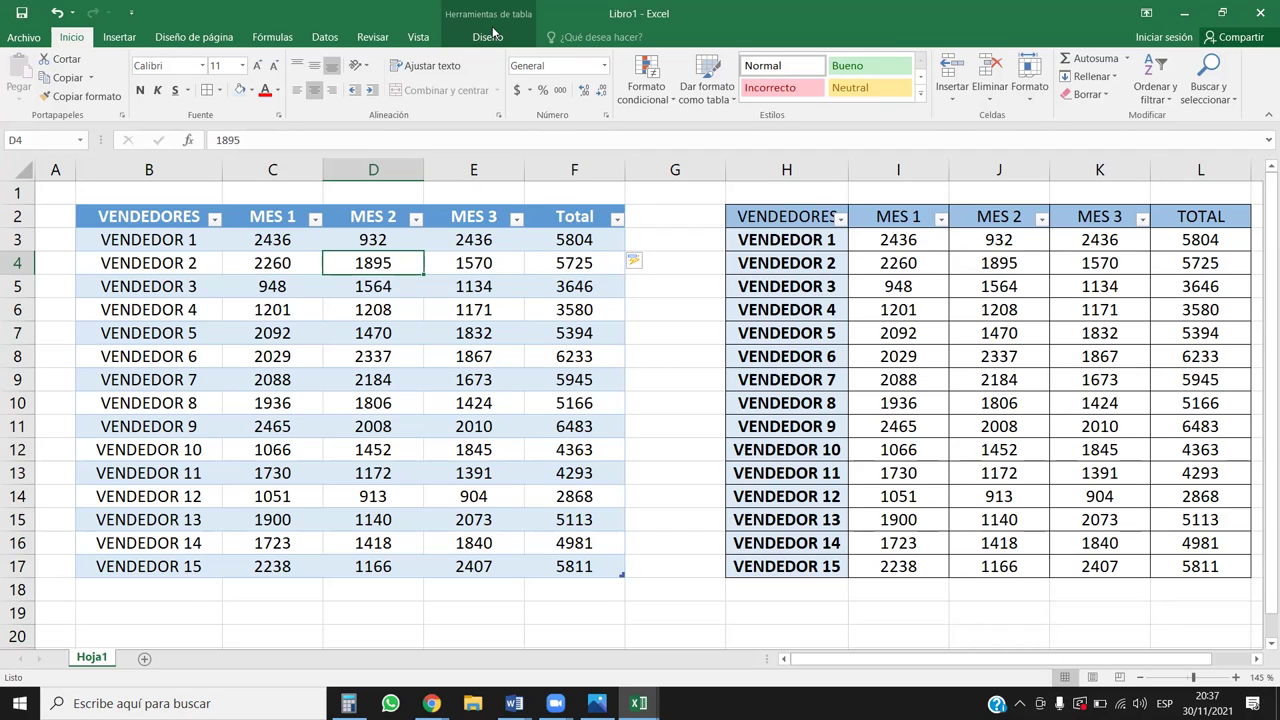
key(Right)
key(Right)
key(Right)
key(Right)
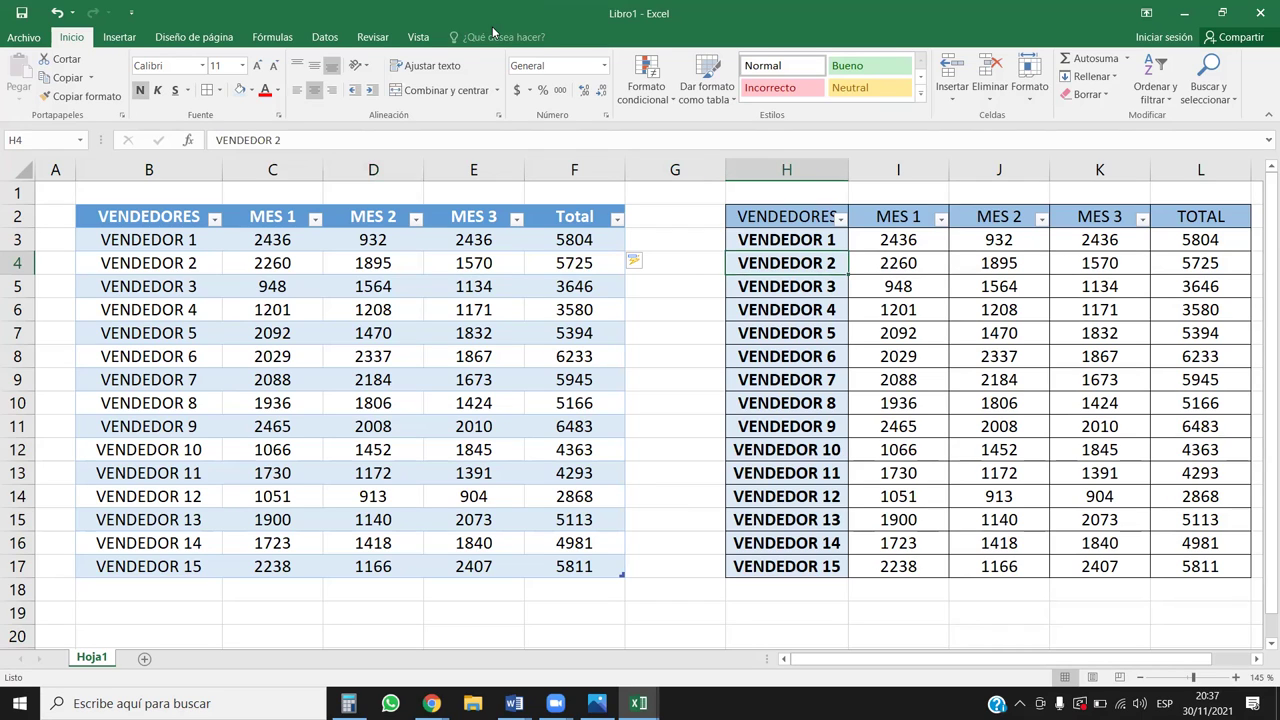
key(Right)
key(Right)
key(Right)
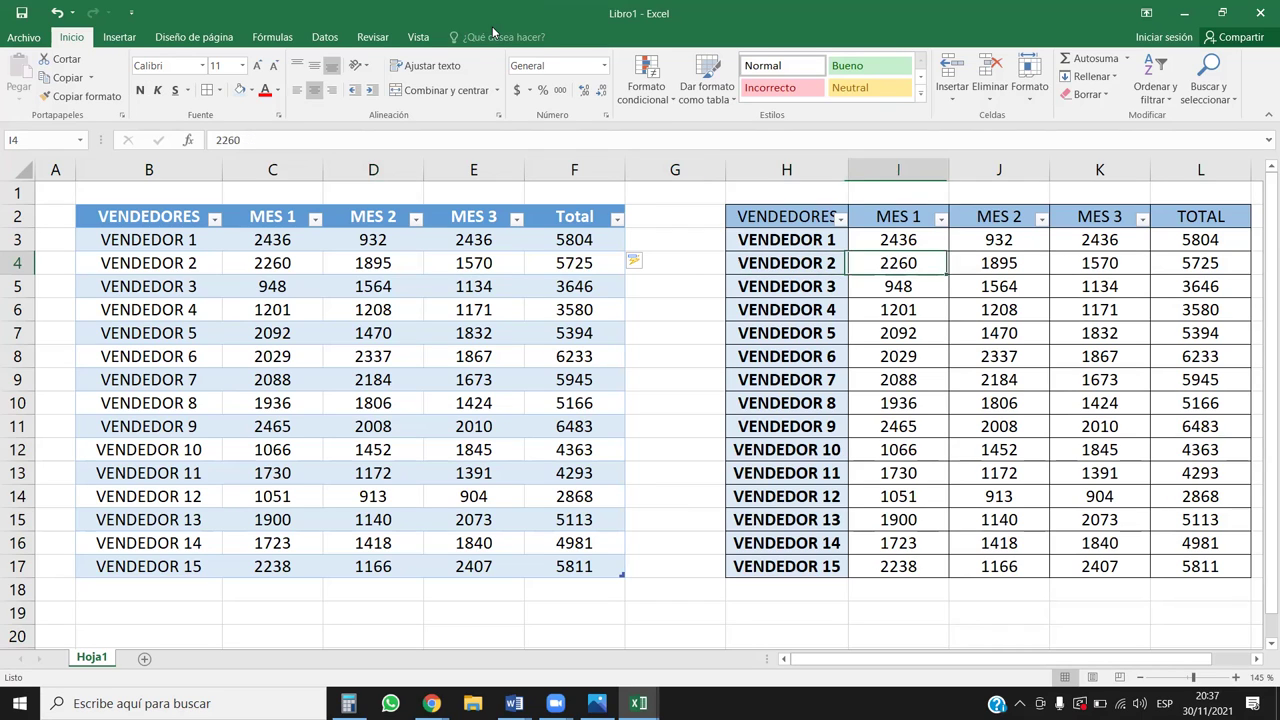
key(Left)
key(Left)
key(Left)
key(Left)
key(Left)
key(Left)
key(Left)
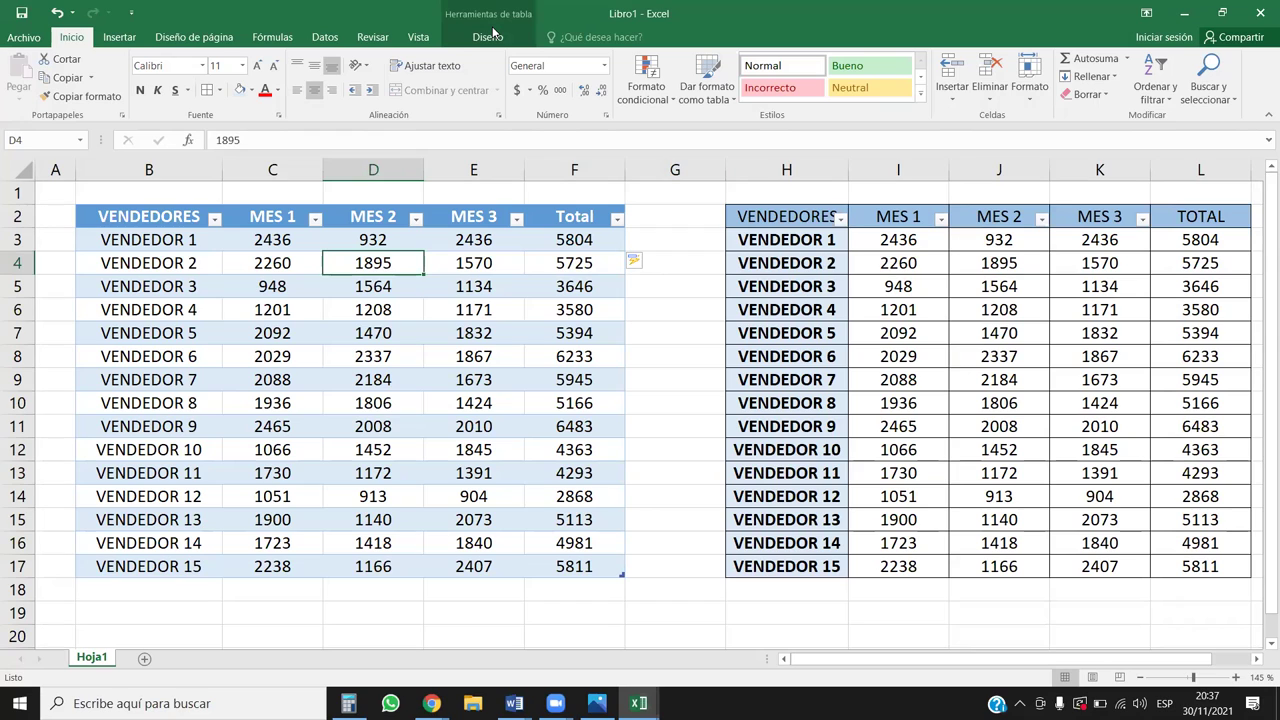
click(489, 36)
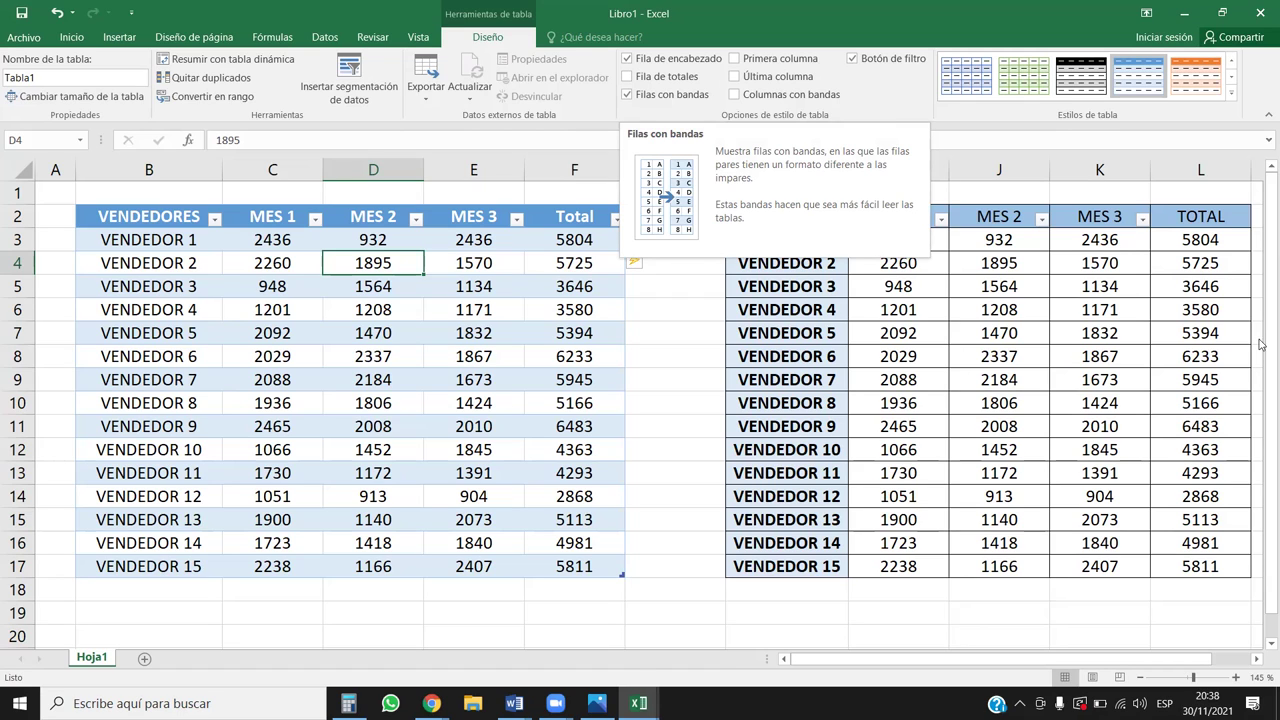
- Select cells alternately in the plain range and the official table to compare the commands offered for each
click(980, 385)
click(933, 345)
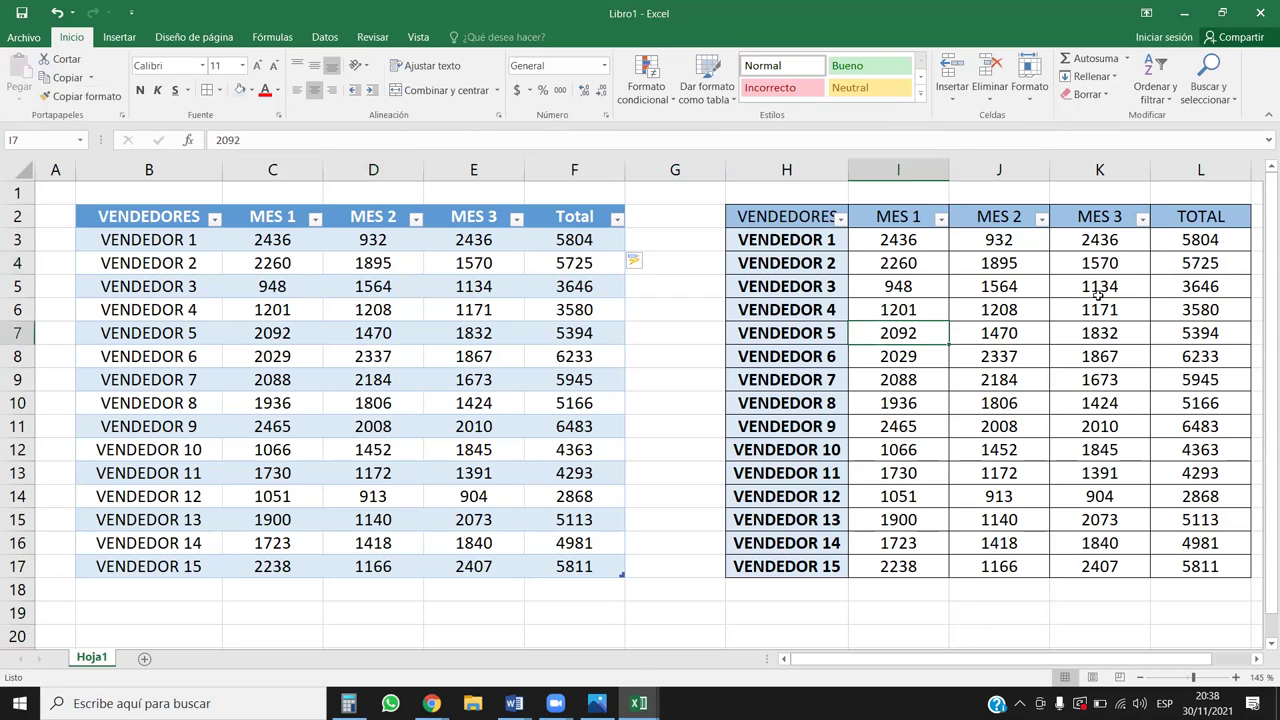
drag(1188, 659, 1190, 660)
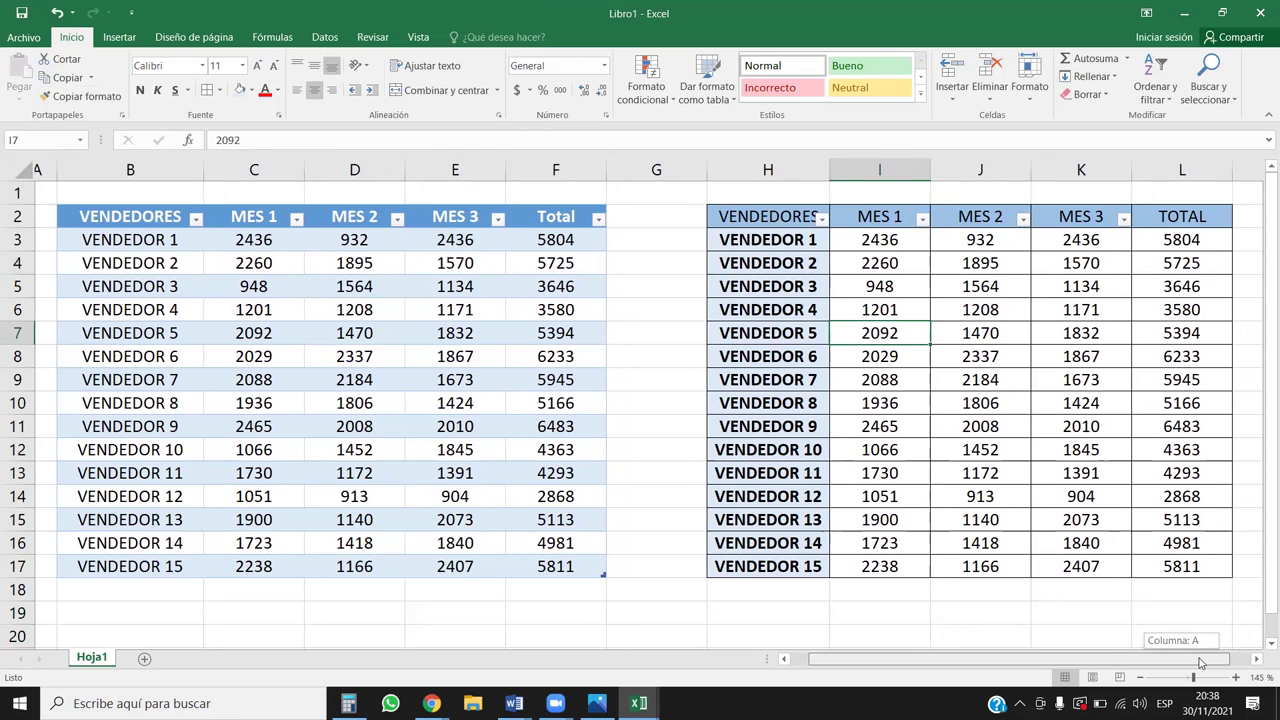
click(842, 263)
drag(845, 265, 1051, 423)
click(800, 358)
click(880, 356)
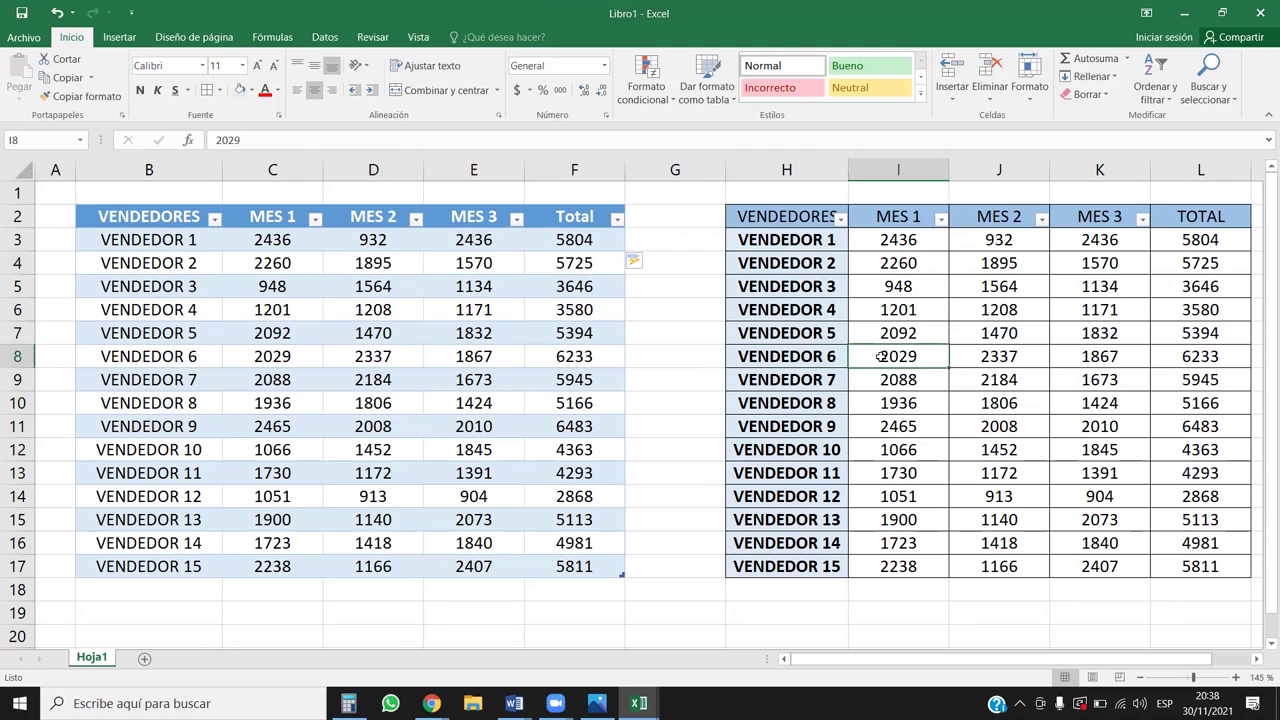
drag(238, 346, 405, 384)
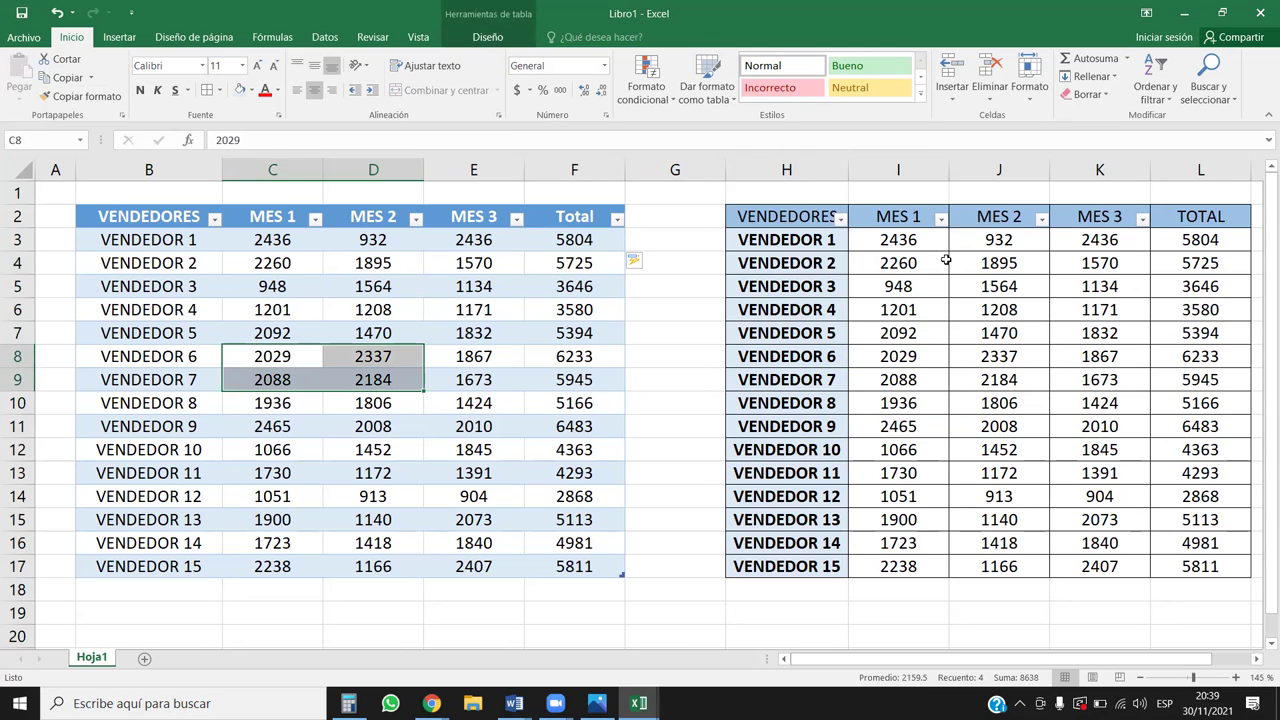
click(926, 312)
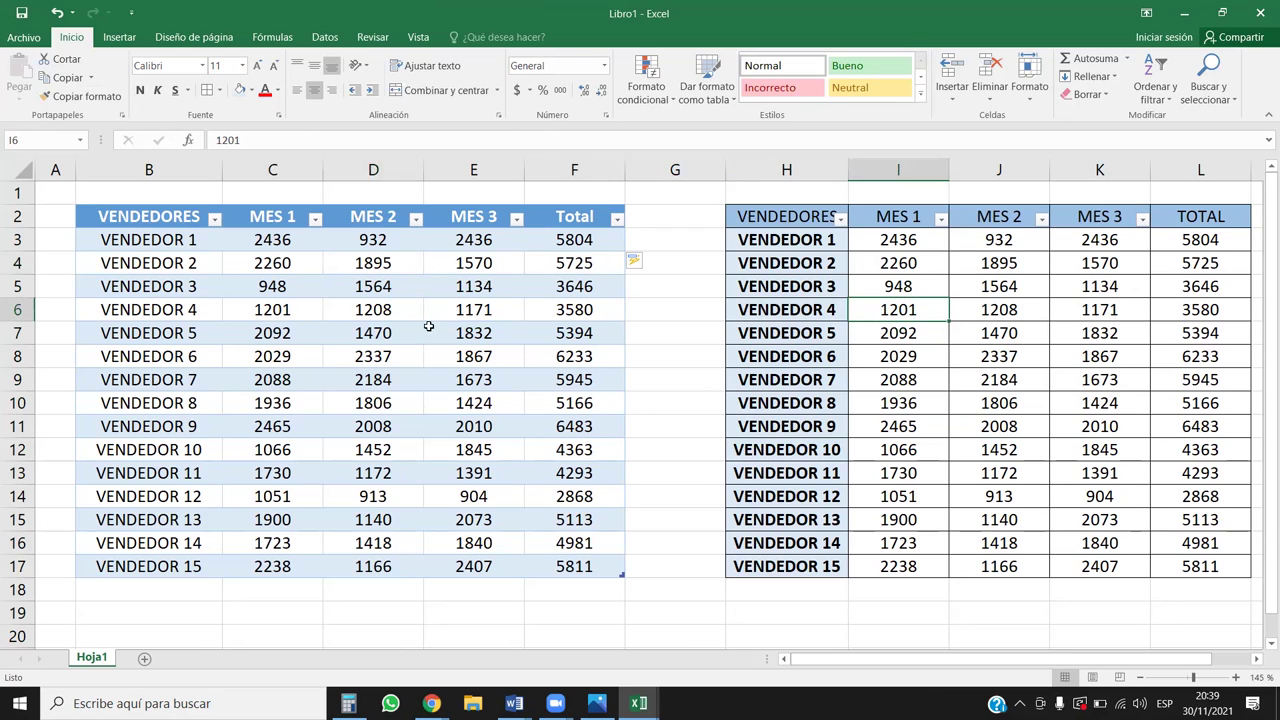
click(390, 330)
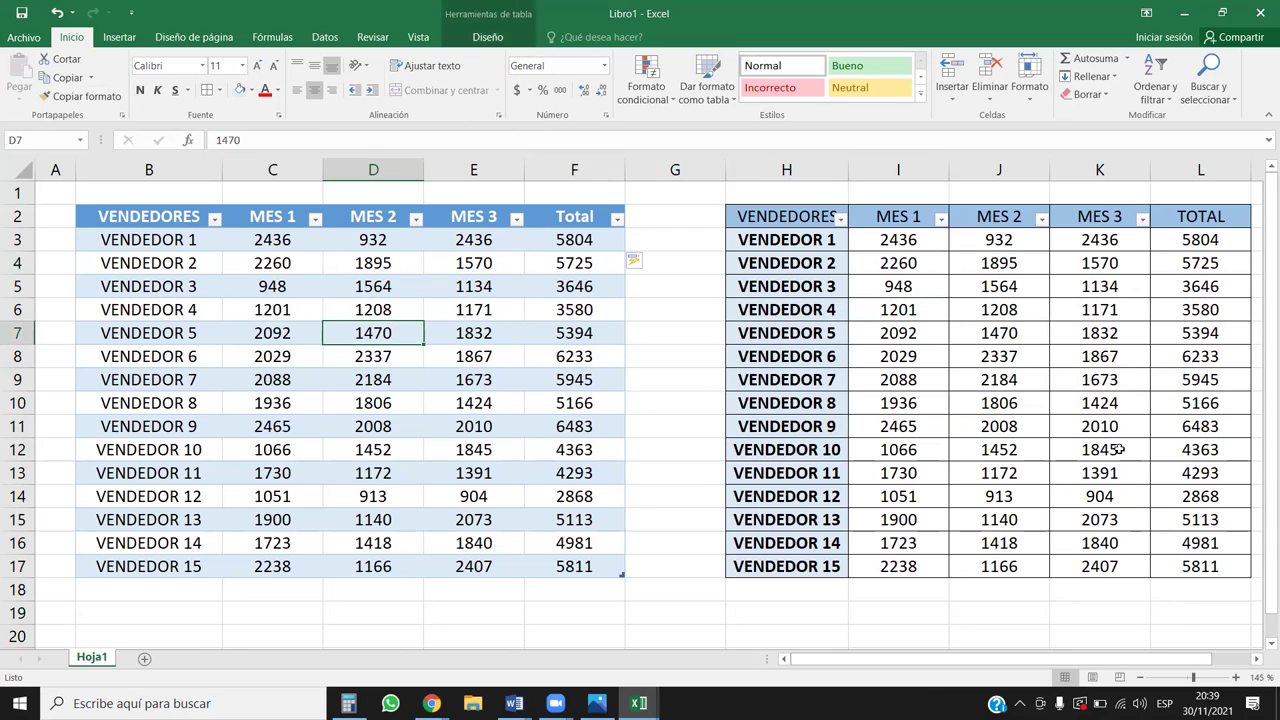
click(1008, 452)
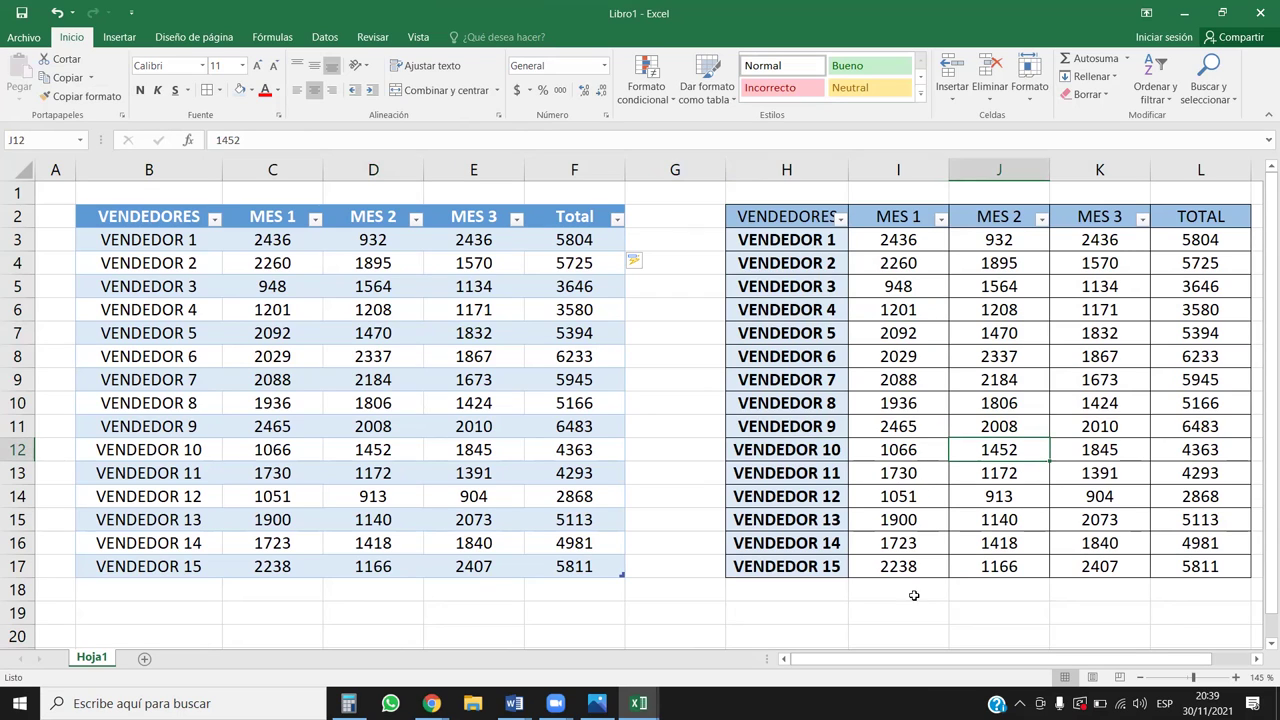
- Add the label TOTAL in H18 below VENDEDOR 15 of the manually styled range
click(778, 588)
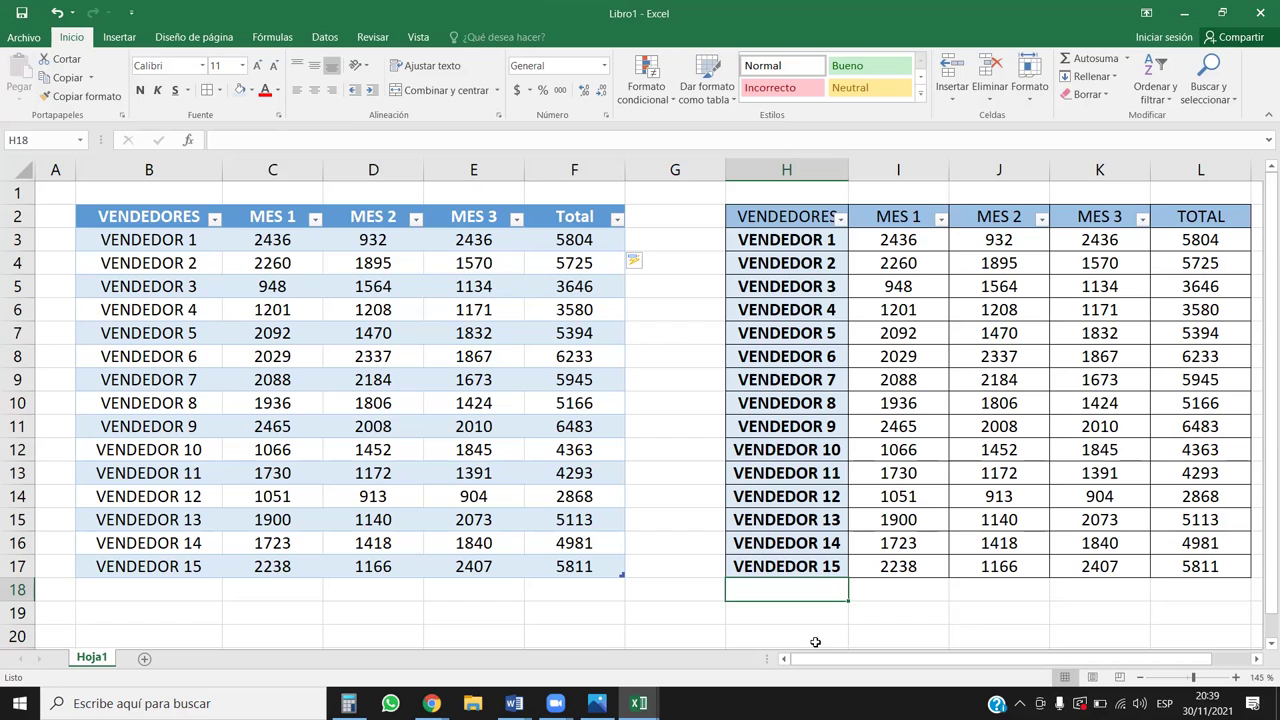
text(TOTAL)
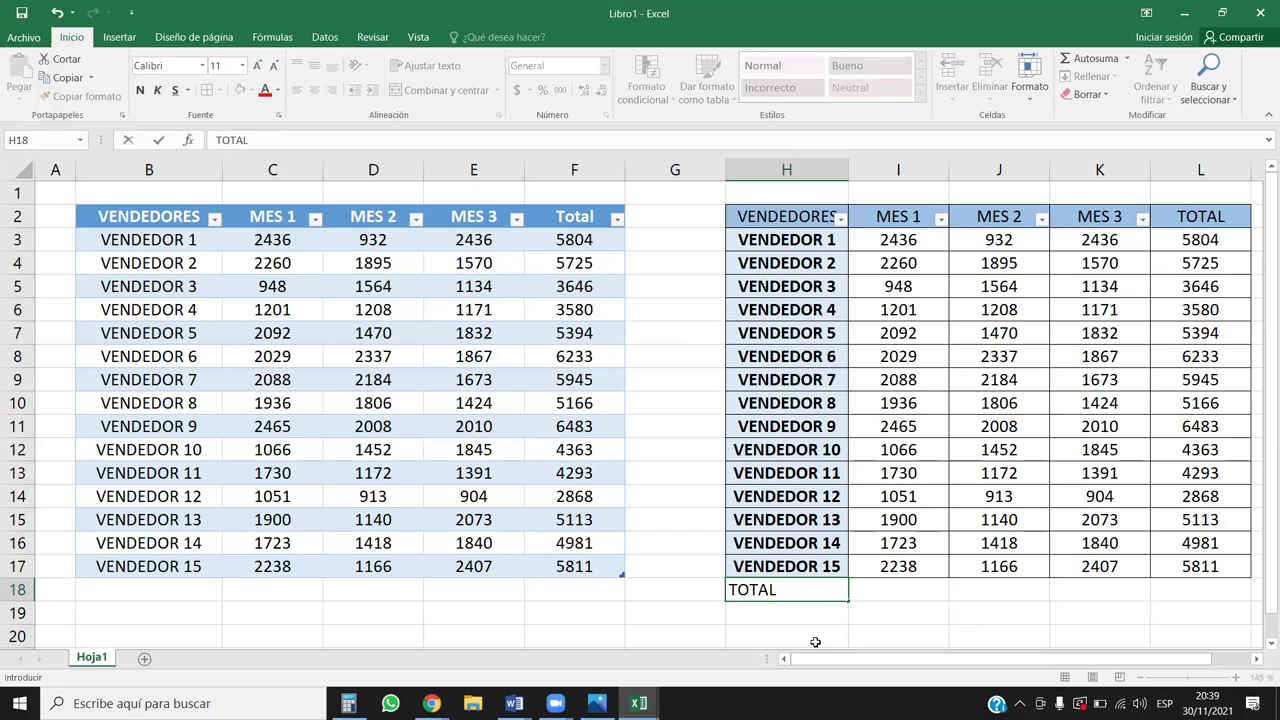
key(Tab)
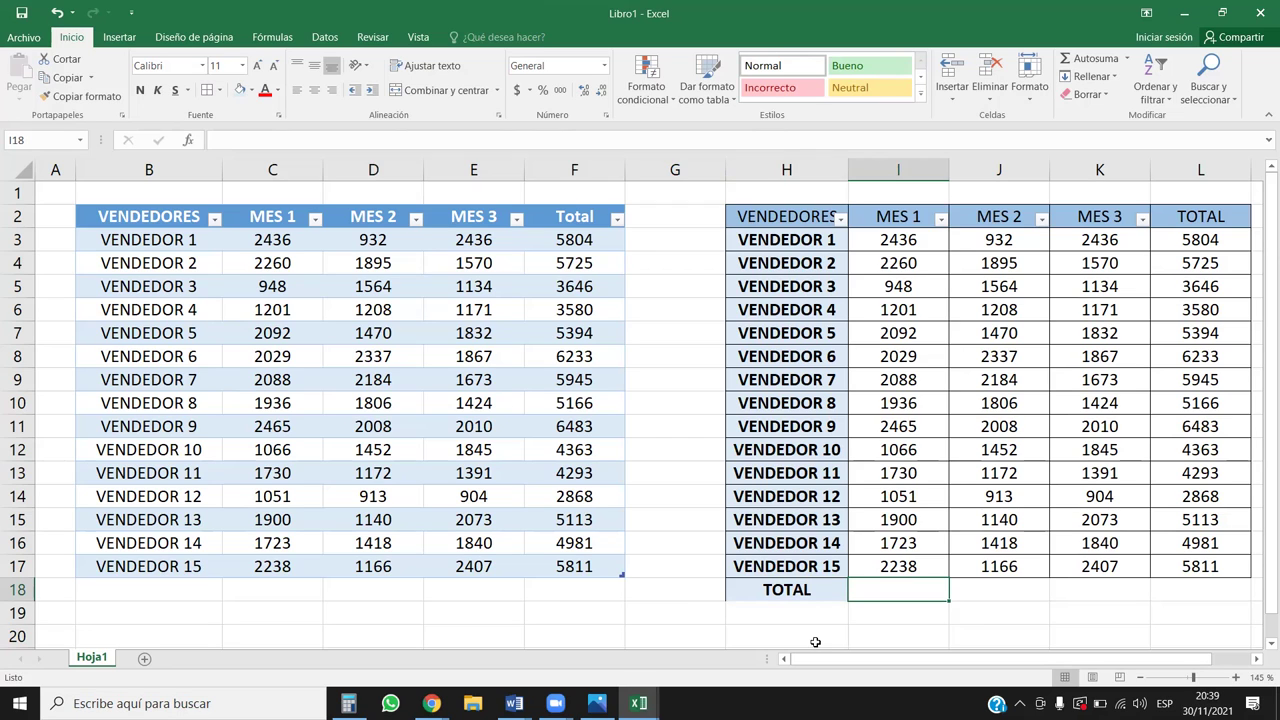
- Sum MES 1 in I18 with =SUMA(I3:I17) and fill the formula across to L18 in the plain range's TOTAL row
click(1100, 60)
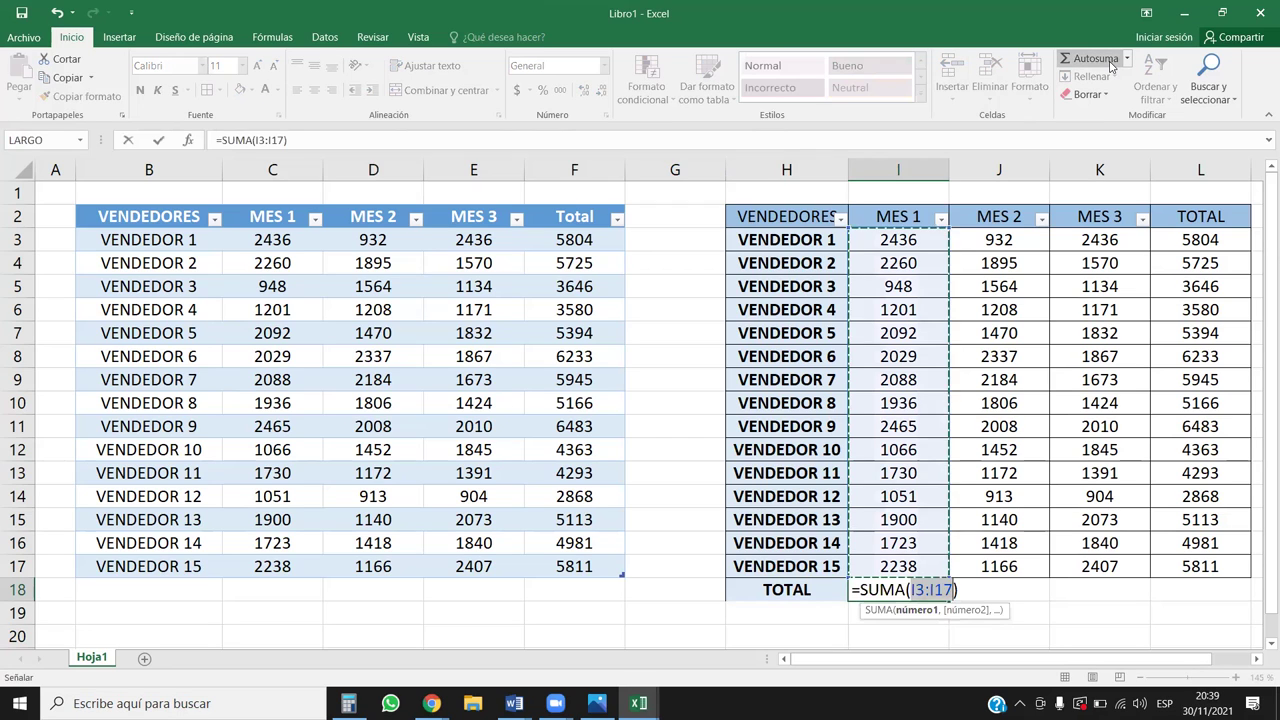
key(Return)
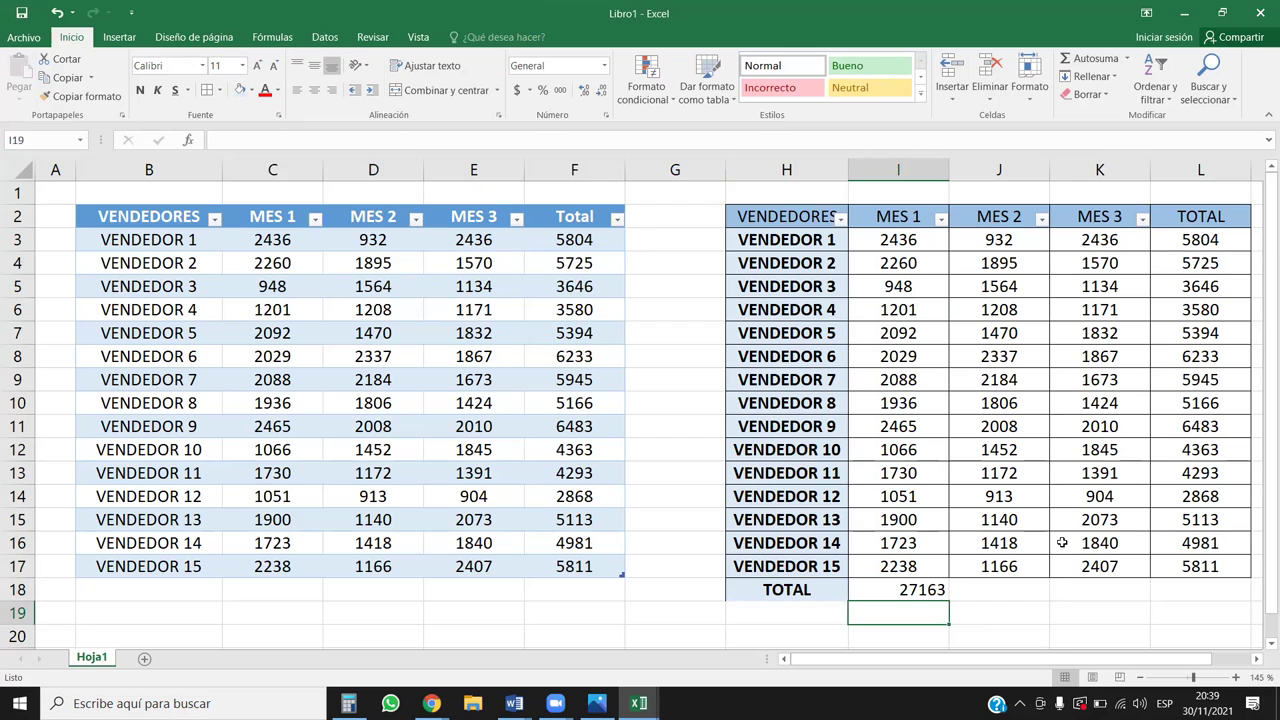
click(918, 591)
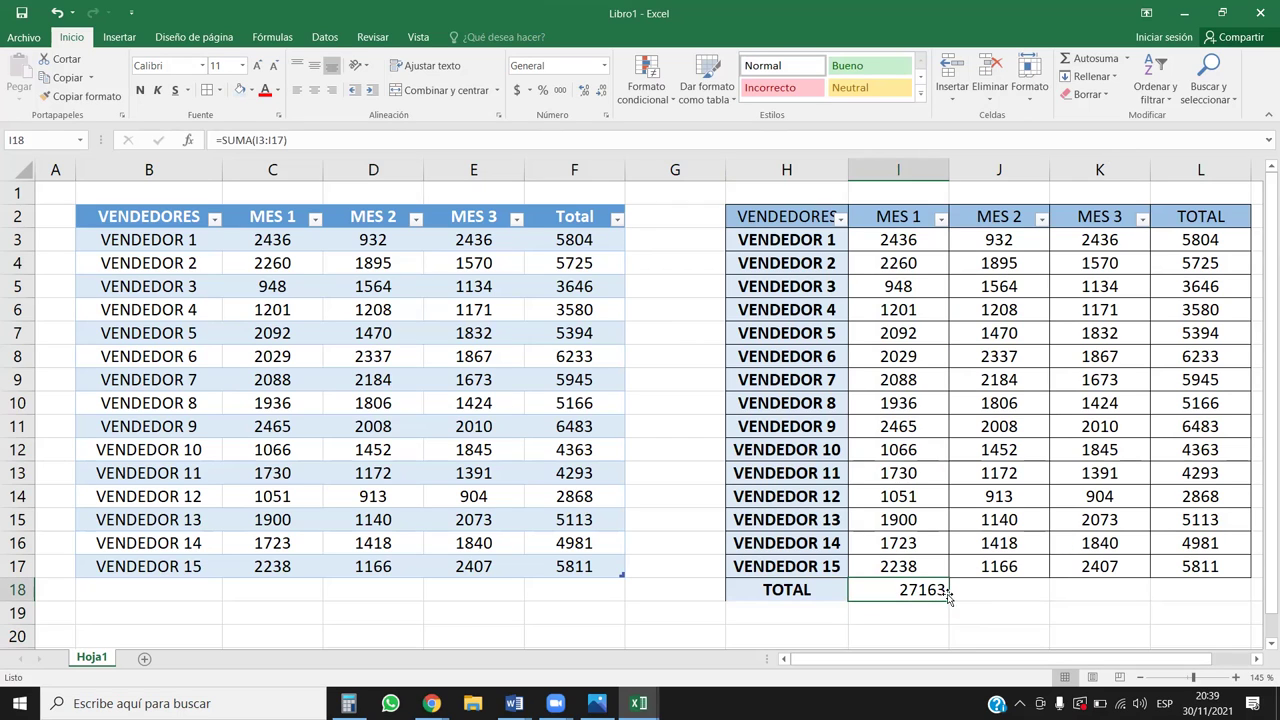
drag(1048, 583, 1129, 576)
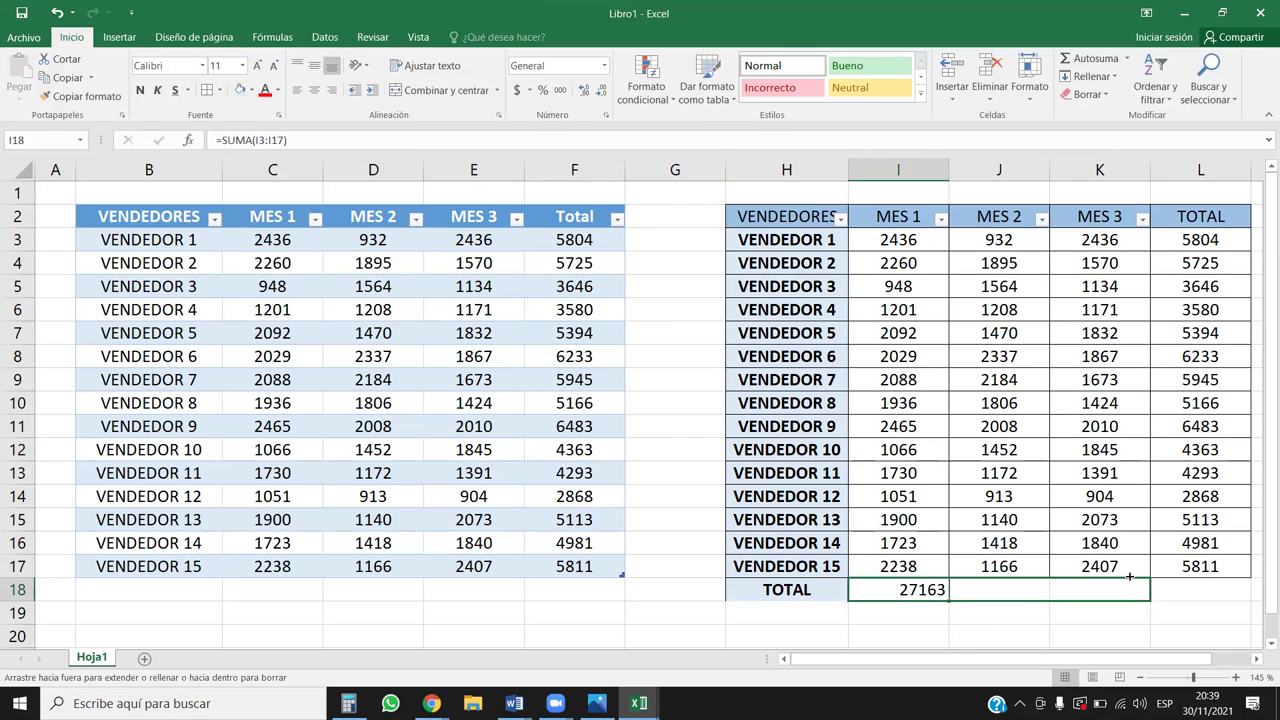
drag(1207, 575, 1210, 585)
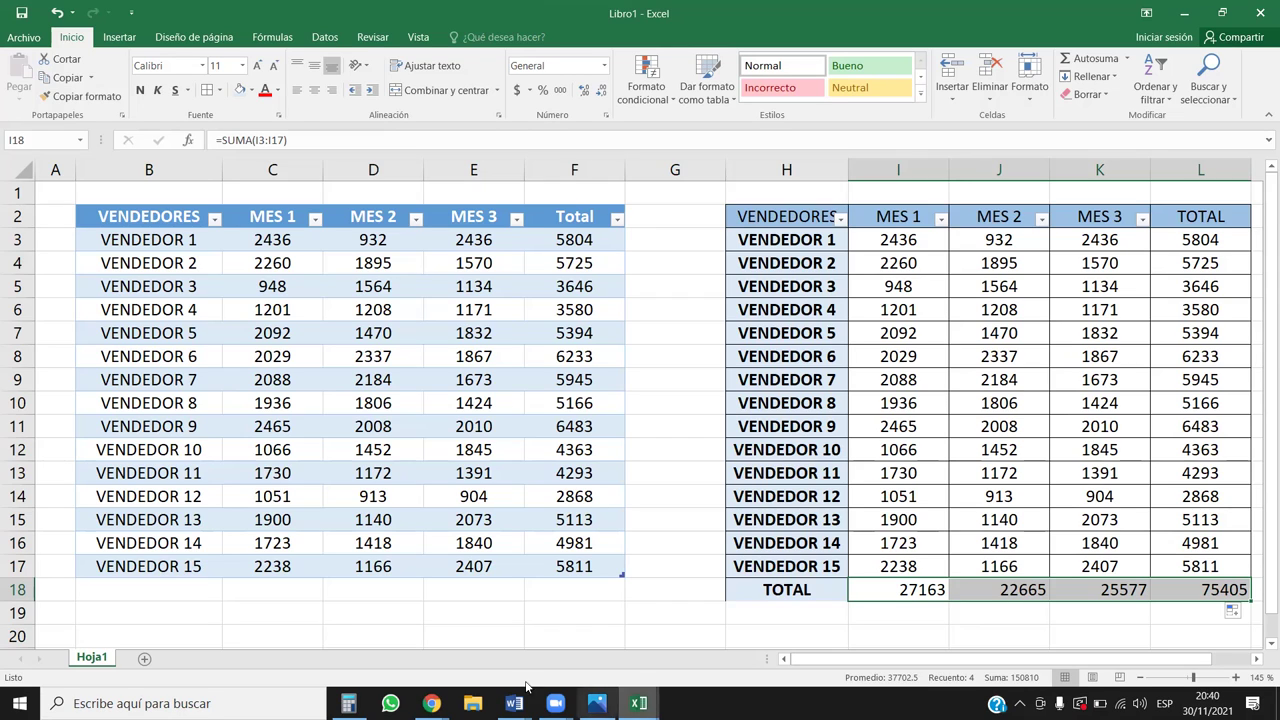
click(374, 542)
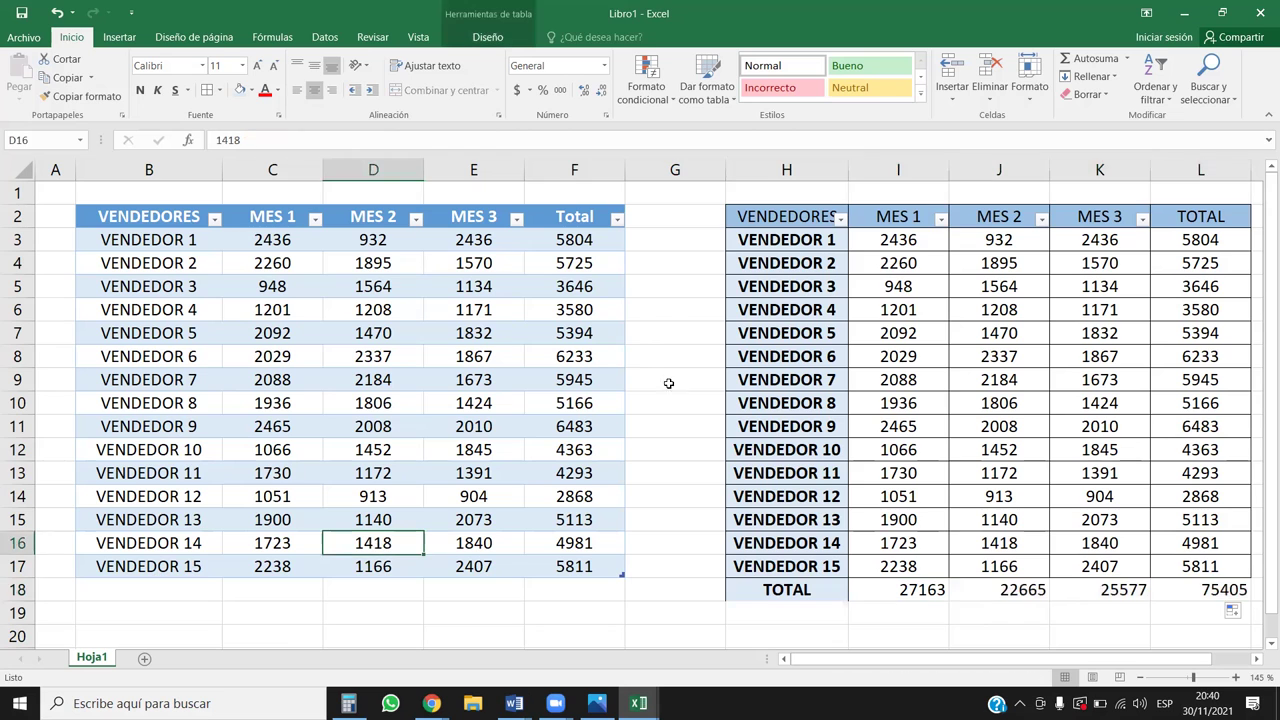
- Copy the formatting of the VENDEDOR 15 row (H17:L17) onto the TOTAL row H18:L18 of the plain range
drag(760, 566, 626, 565)
drag(975, 659, 670, 657)
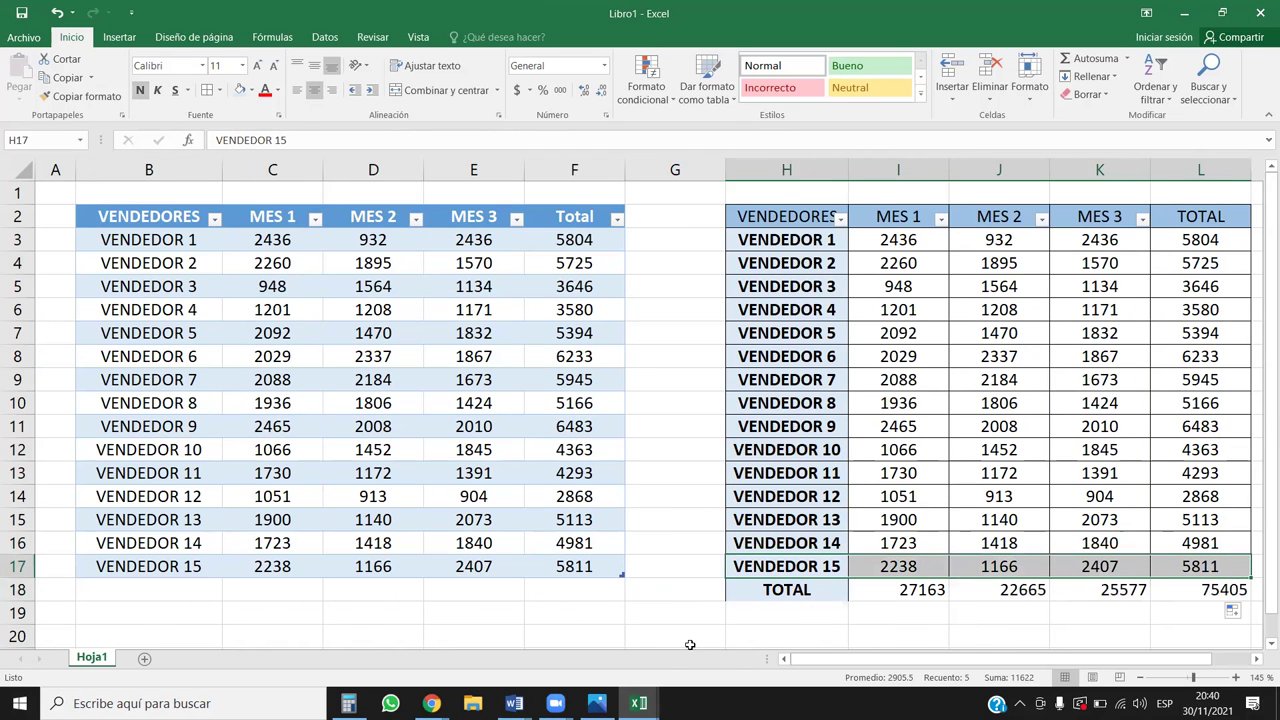
click(79, 100)
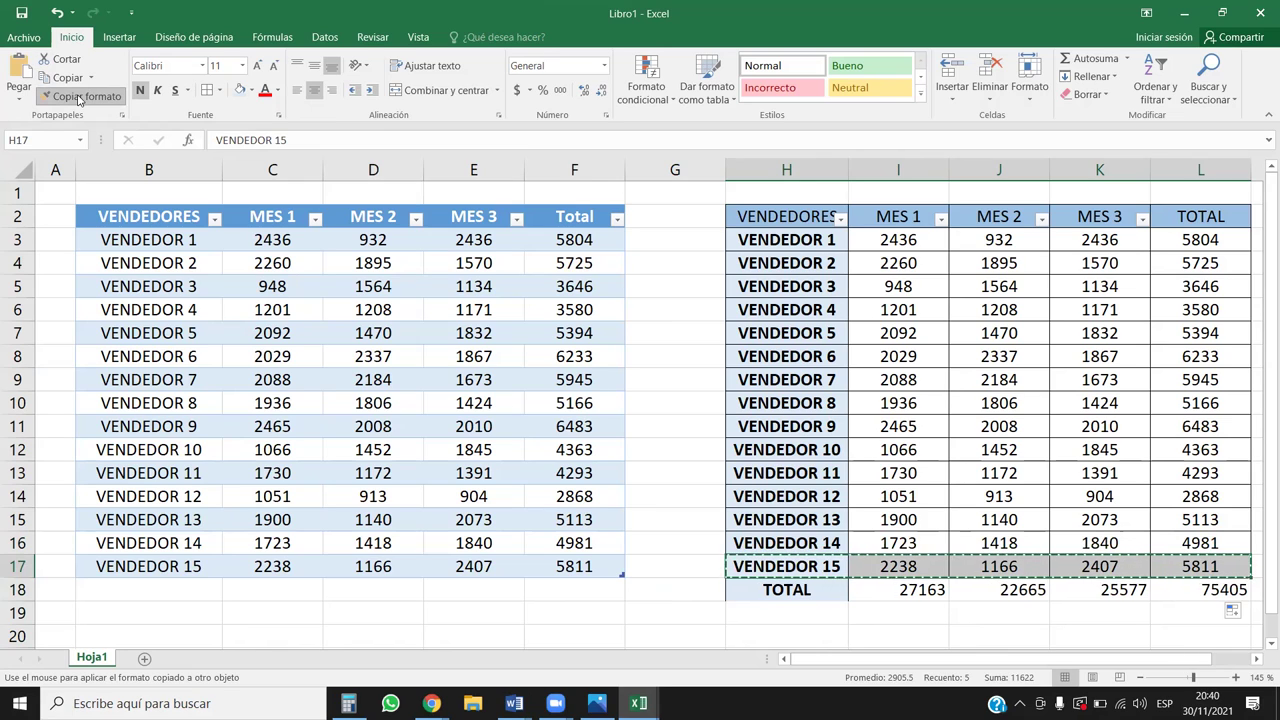
key(Down)
key(shift+Right)
key(shift+Right)
key(shift+Right)
key(shift+Right)
key(Return)
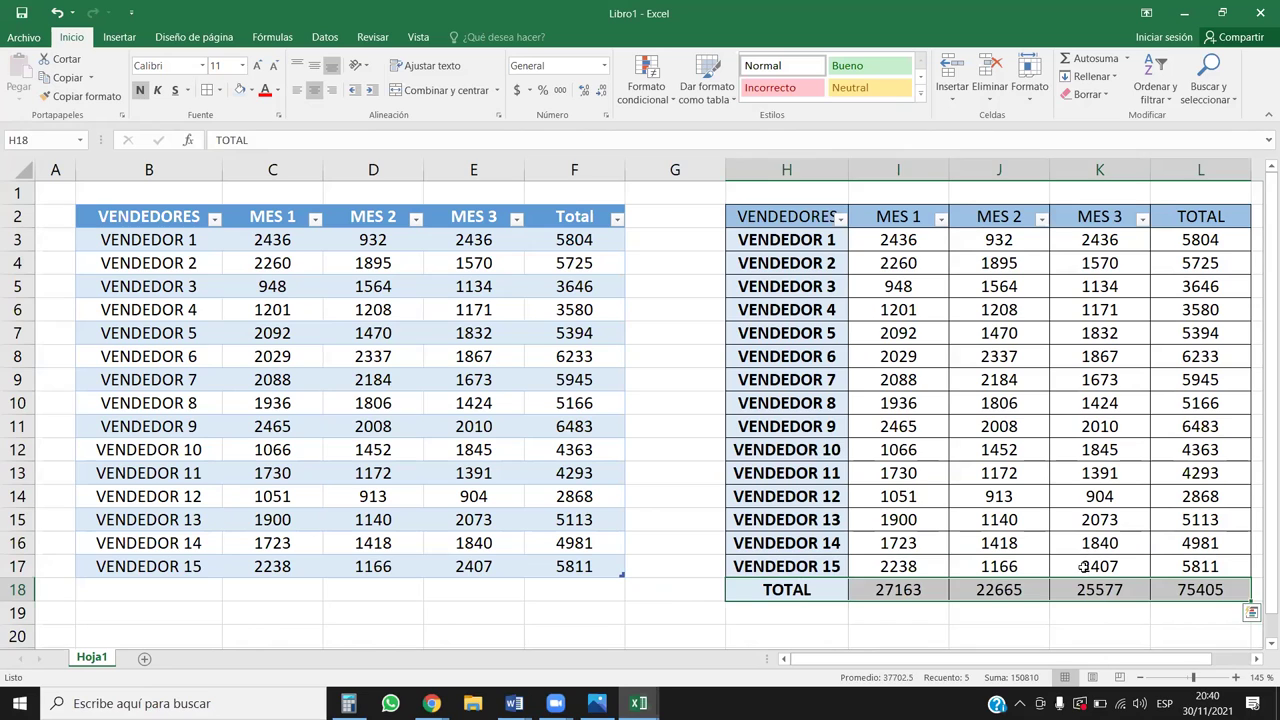
click(1070, 527)
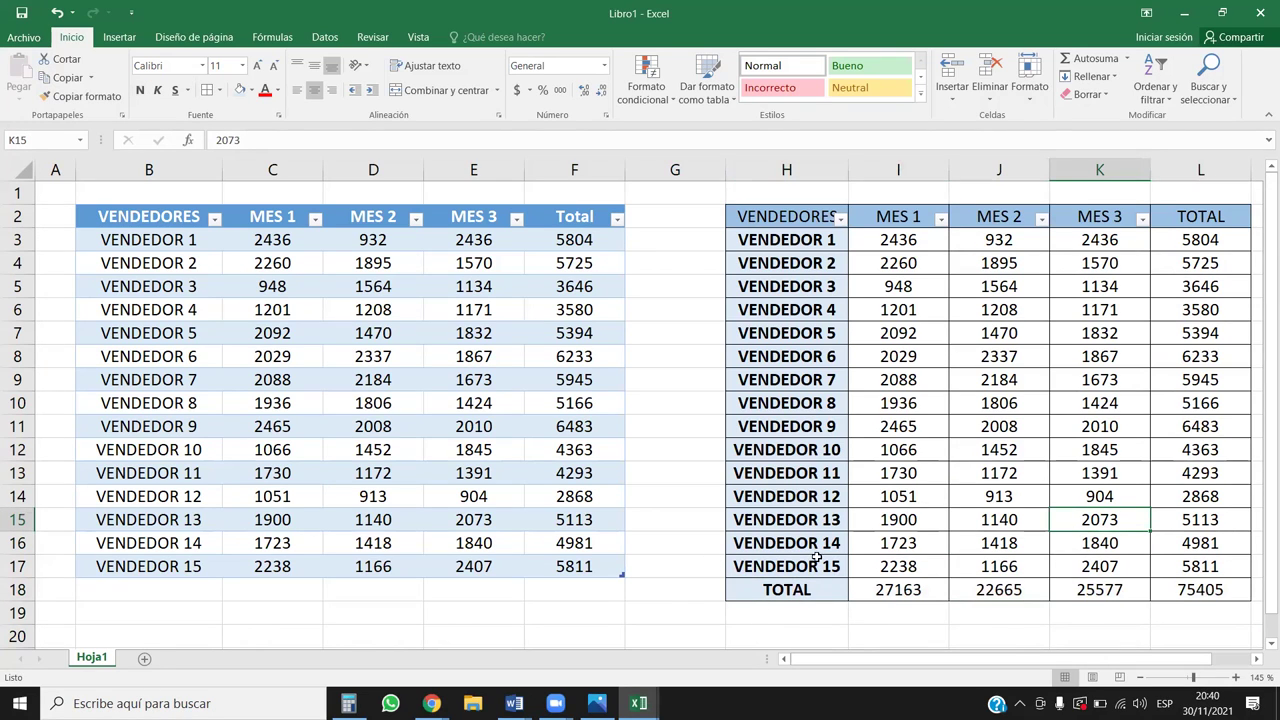
- Make the plain range's TOTAL row H18:L18 and TOTAL column L2:L17 bold
drag(837, 590, 1198, 590)
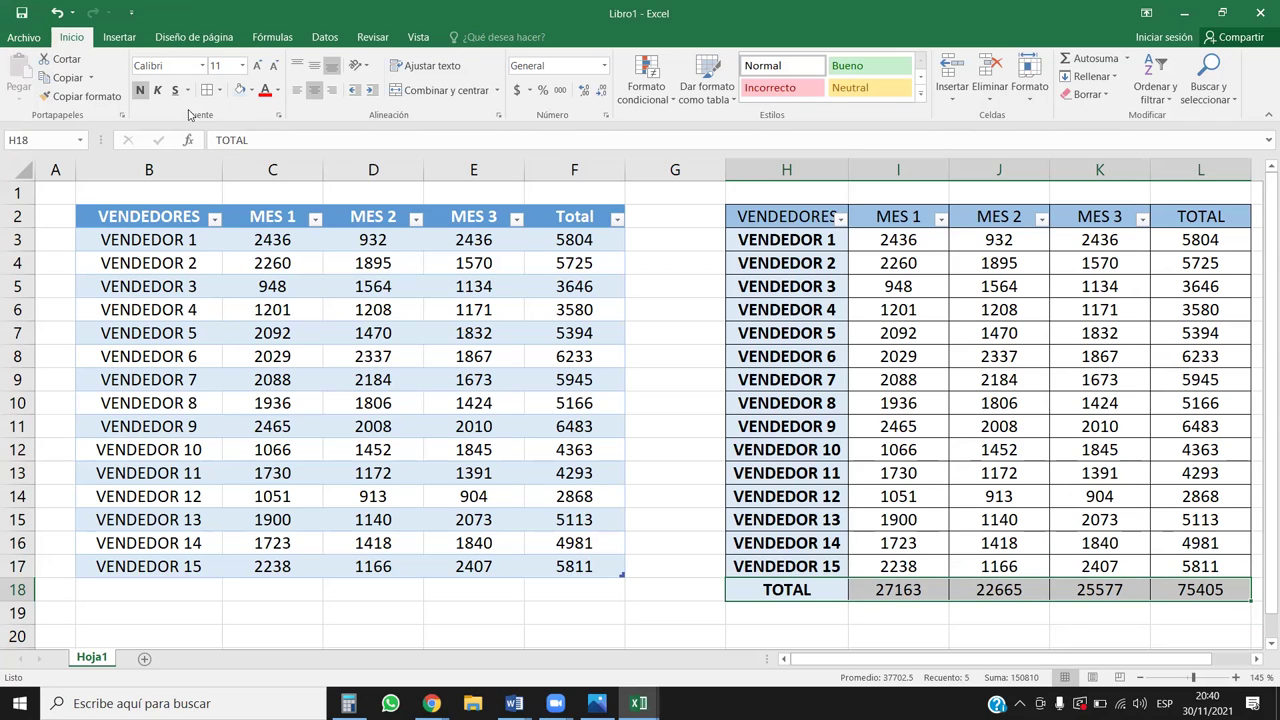
click(141, 90)
click(141, 90)
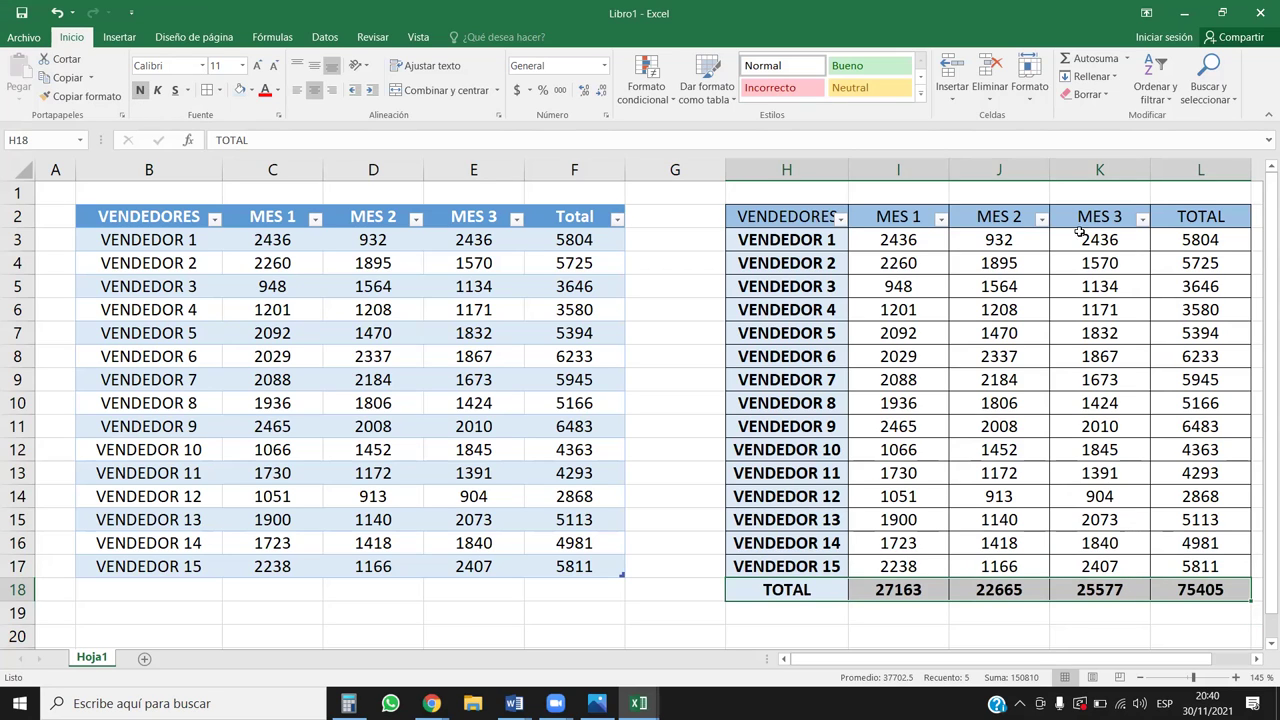
drag(1198, 216, 1198, 568)
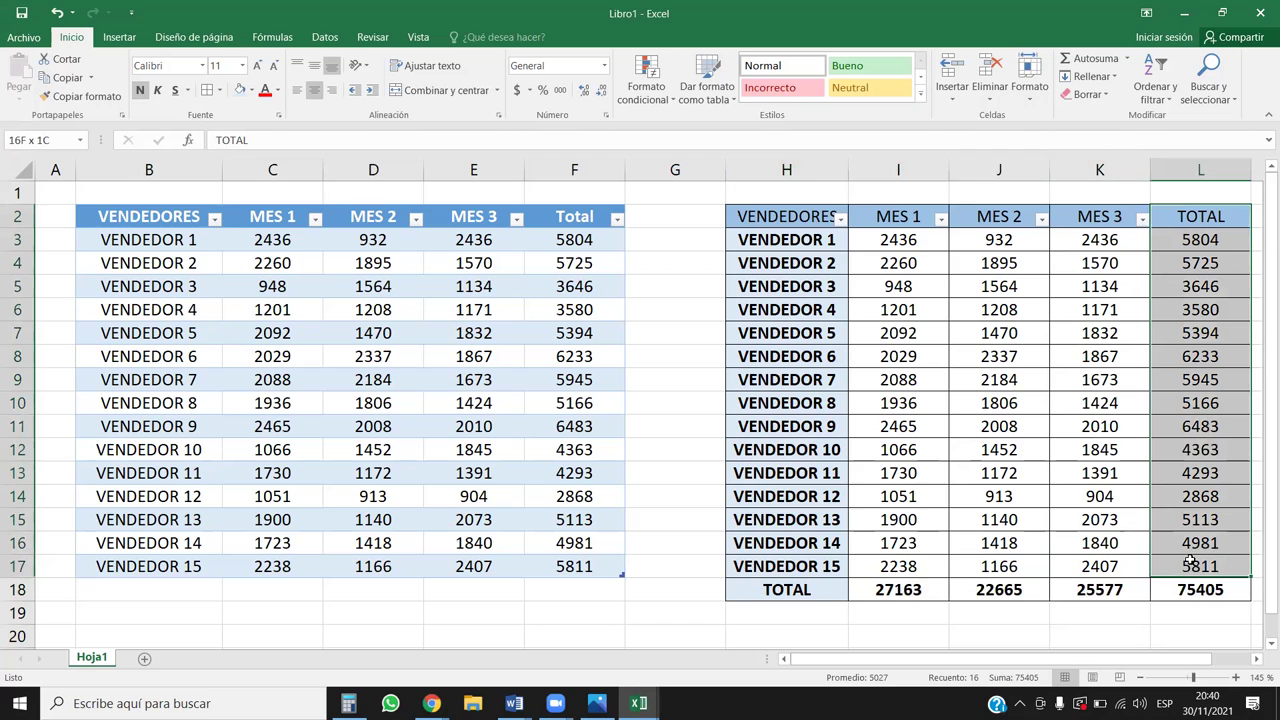
click(141, 90)
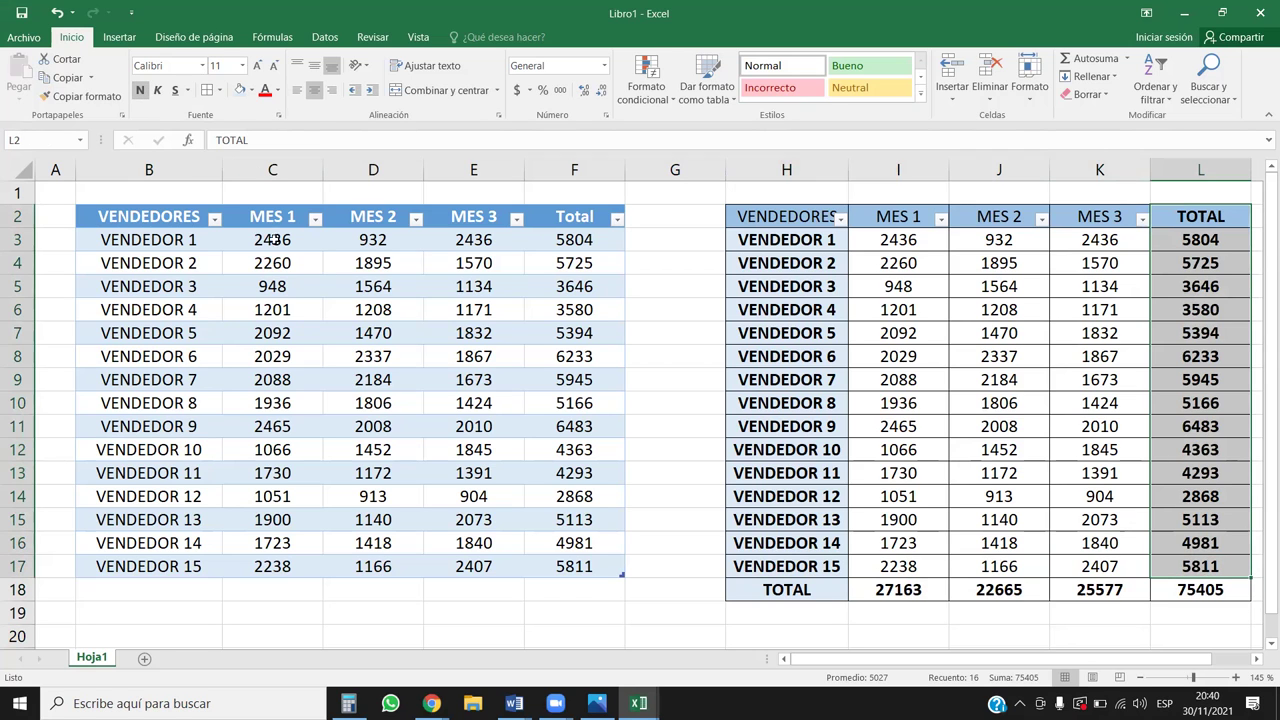
- Make the header row H2:L2 of the plain range bold
click(920, 292)
drag(827, 203, 428, 216)
click(139, 90)
scroll(337, 248, left, 3)
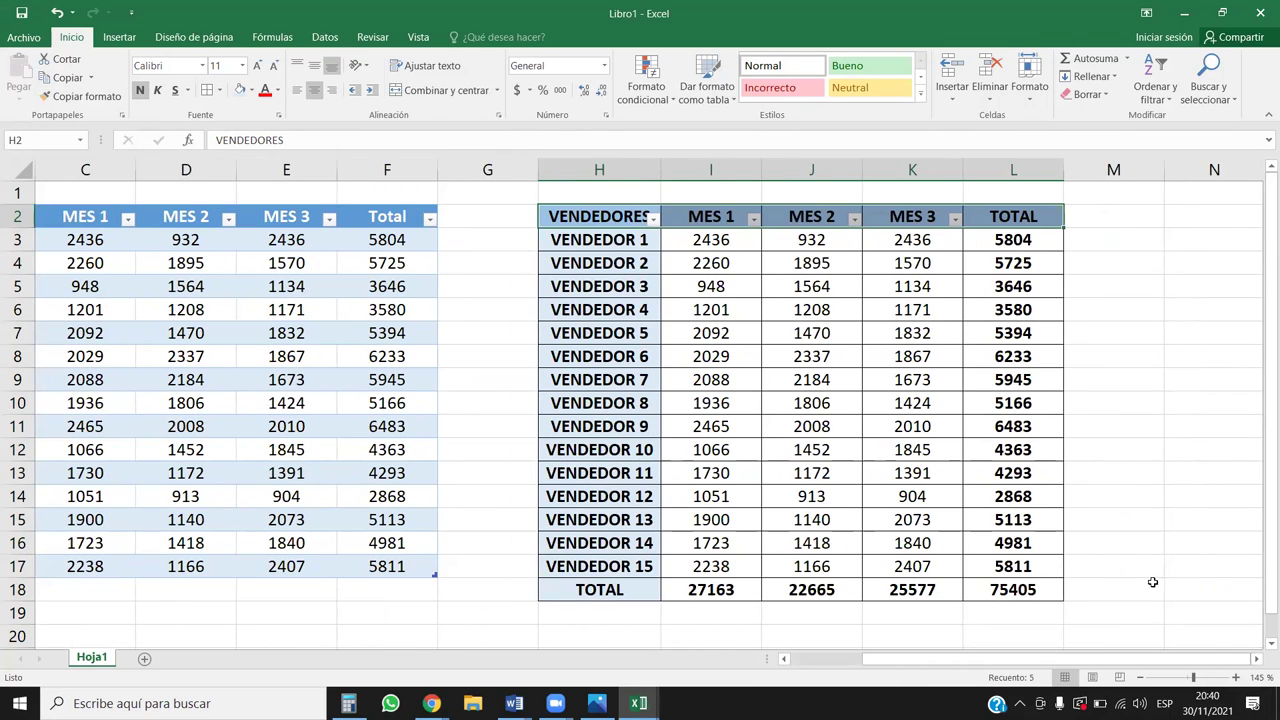
drag(1014, 640, 901, 659)
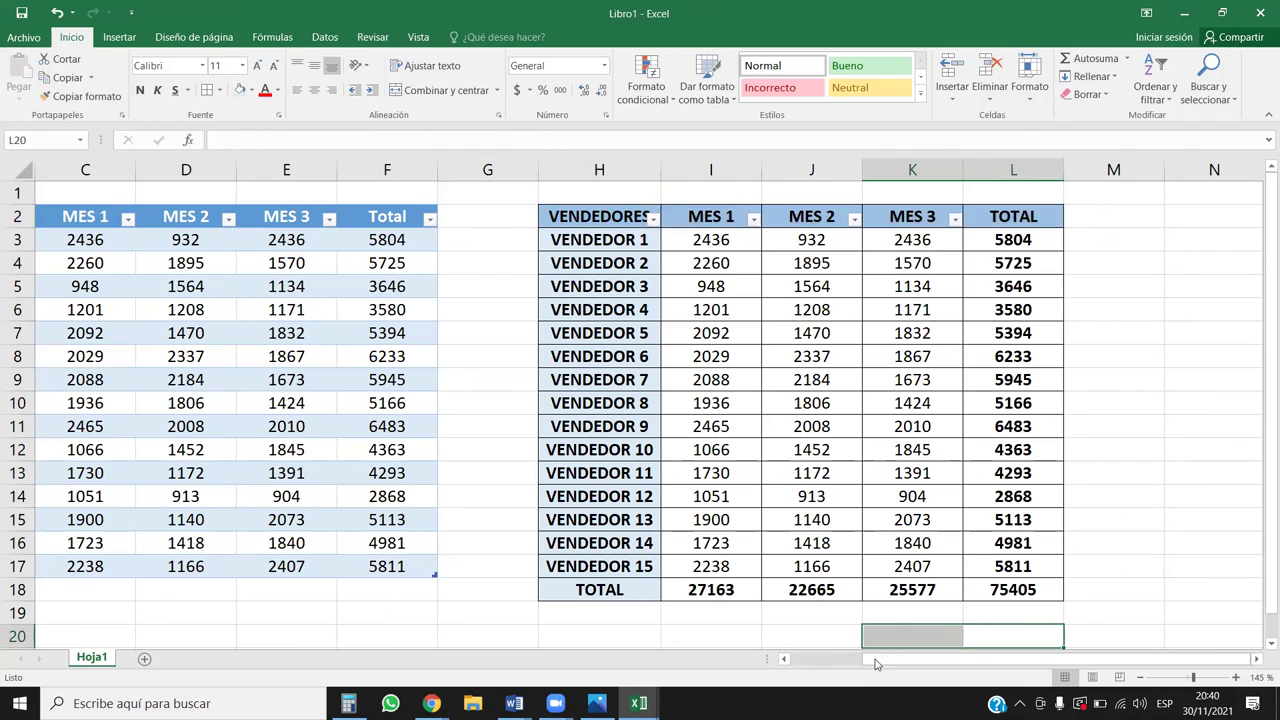
click(895, 541)
drag(902, 663, 834, 648)
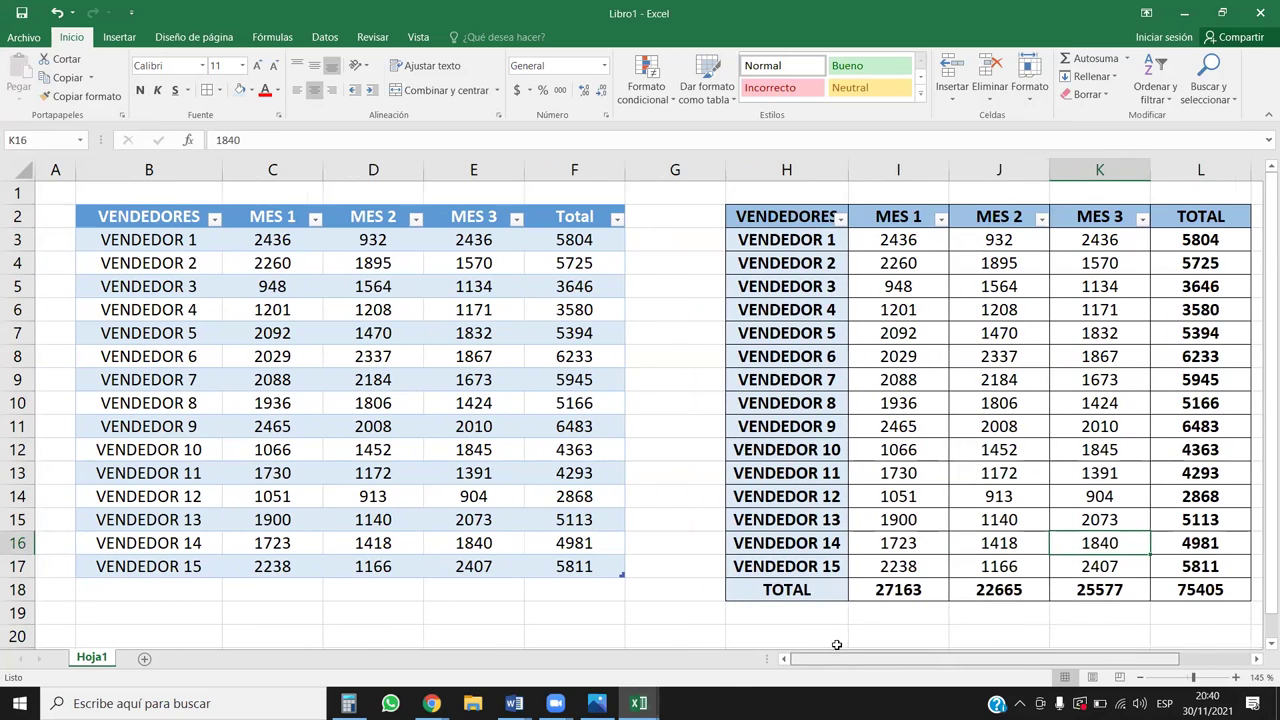
click(998, 426)
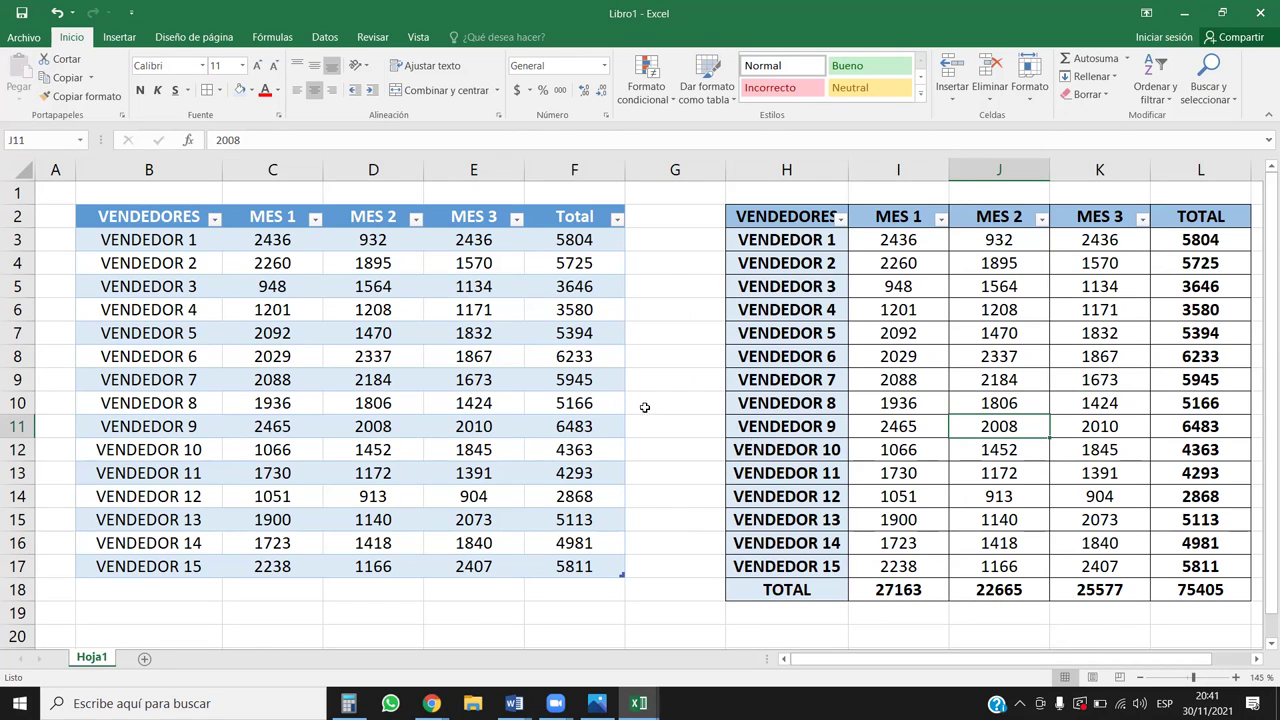
- Add a totals row to the official table and fill the Total column's sum across MES 3, MES 2 and MES 1
click(478, 333)
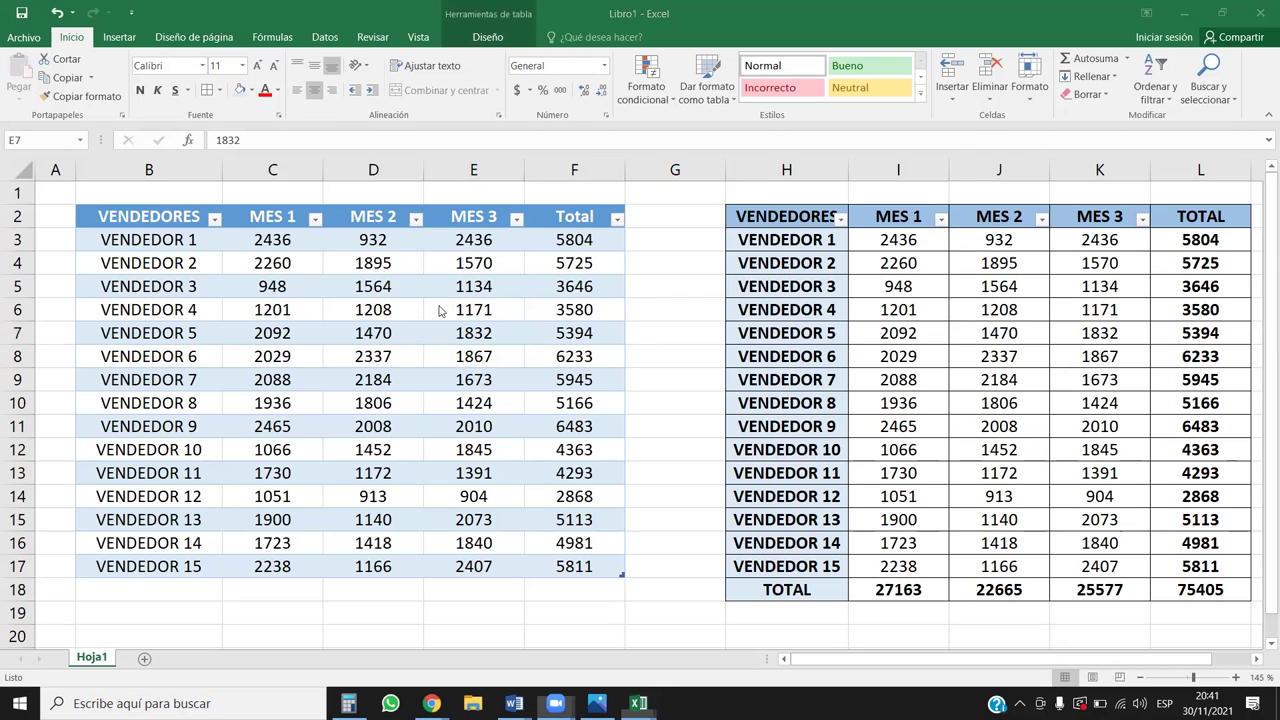
click(460, 42)
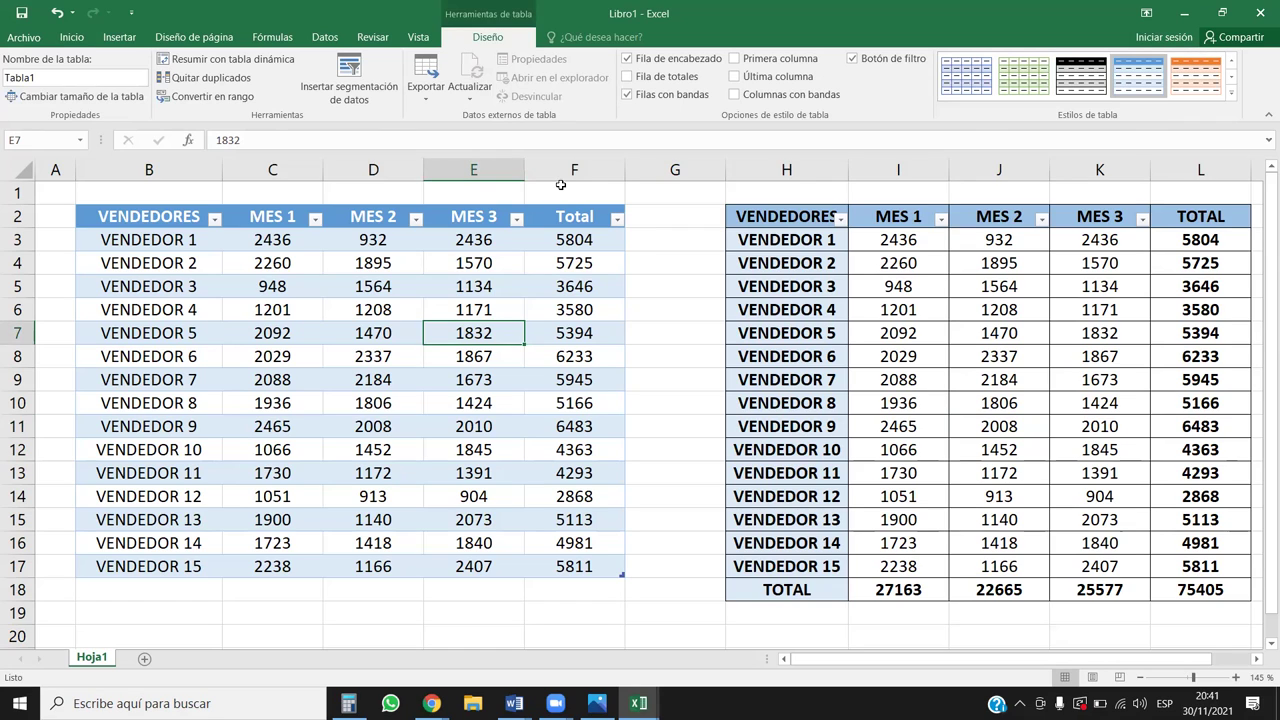
click(659, 82)
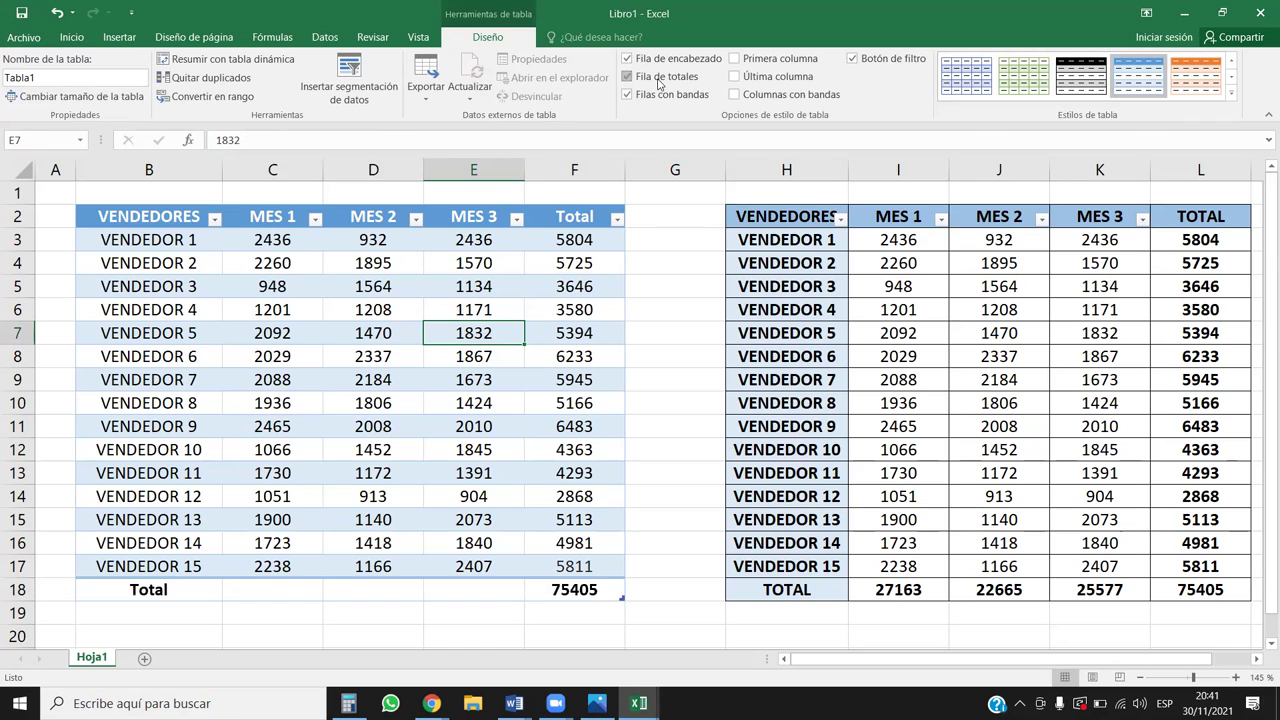
click(569, 586)
drag(622, 600, 220, 590)
click(405, 380)
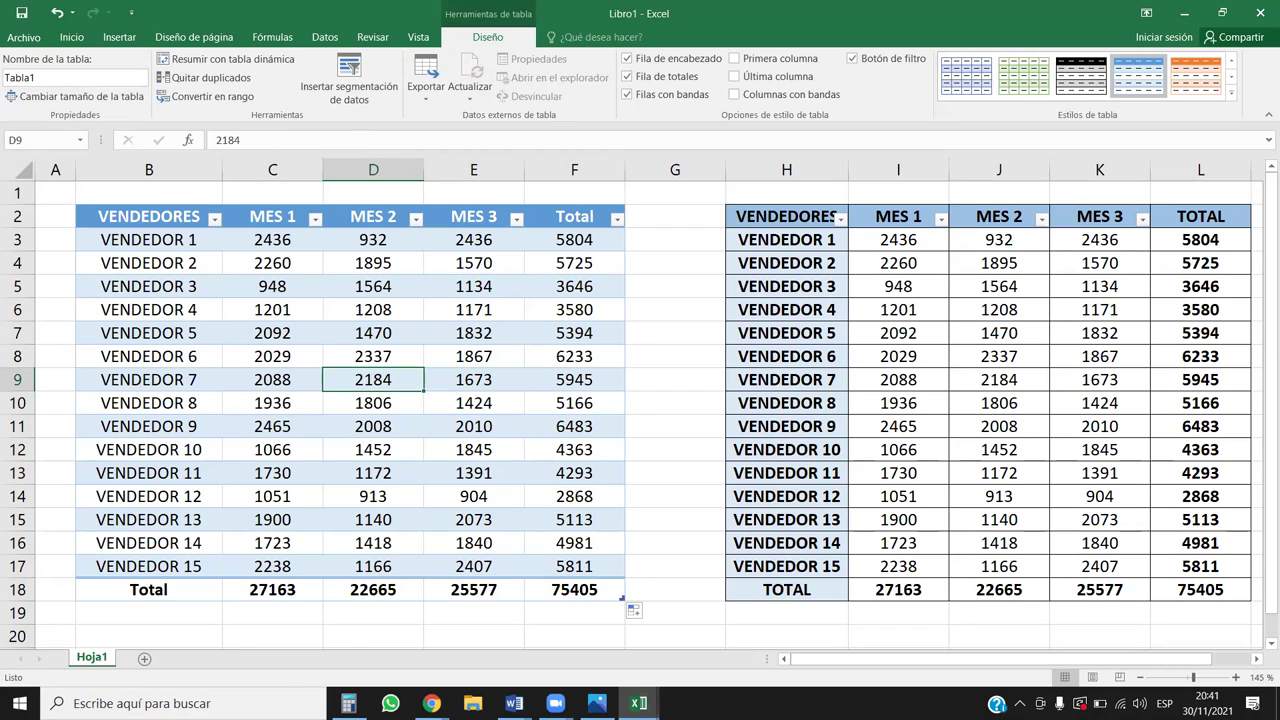
- Examine the subtotal formulas in the official table's totals row and the summary functions offered for F18
click(380, 588)
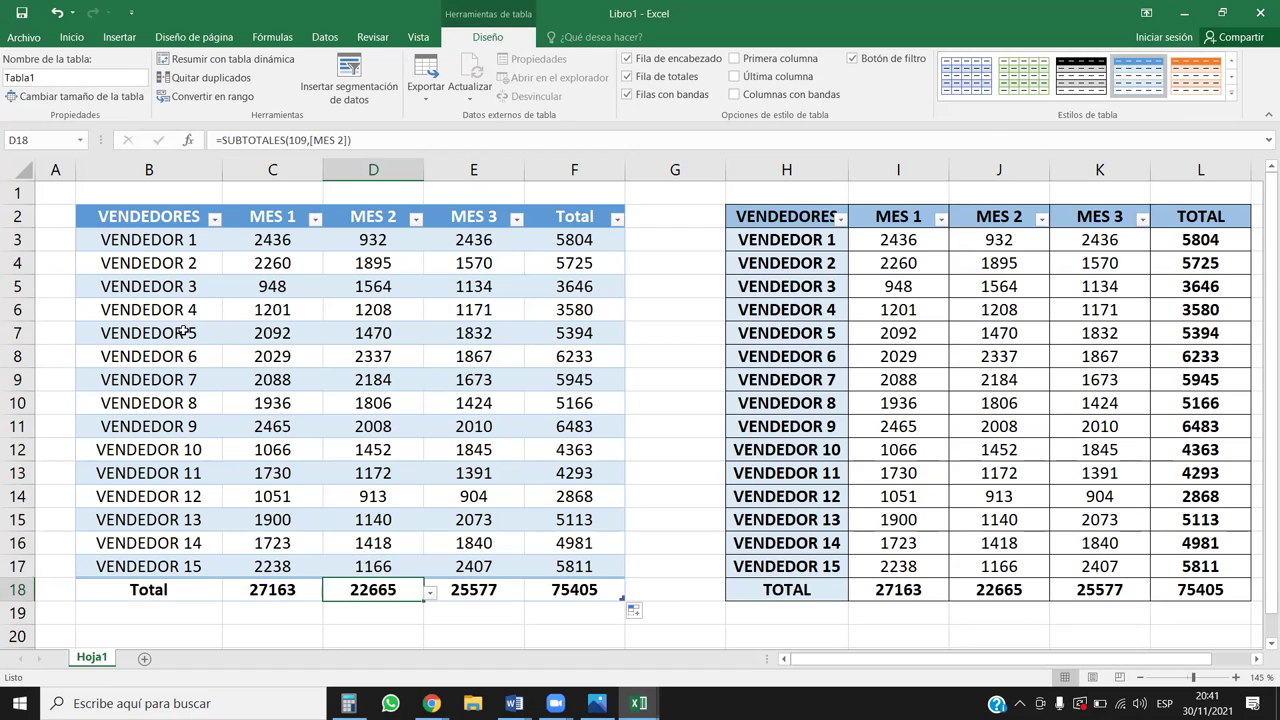
click(400, 408)
click(589, 584)
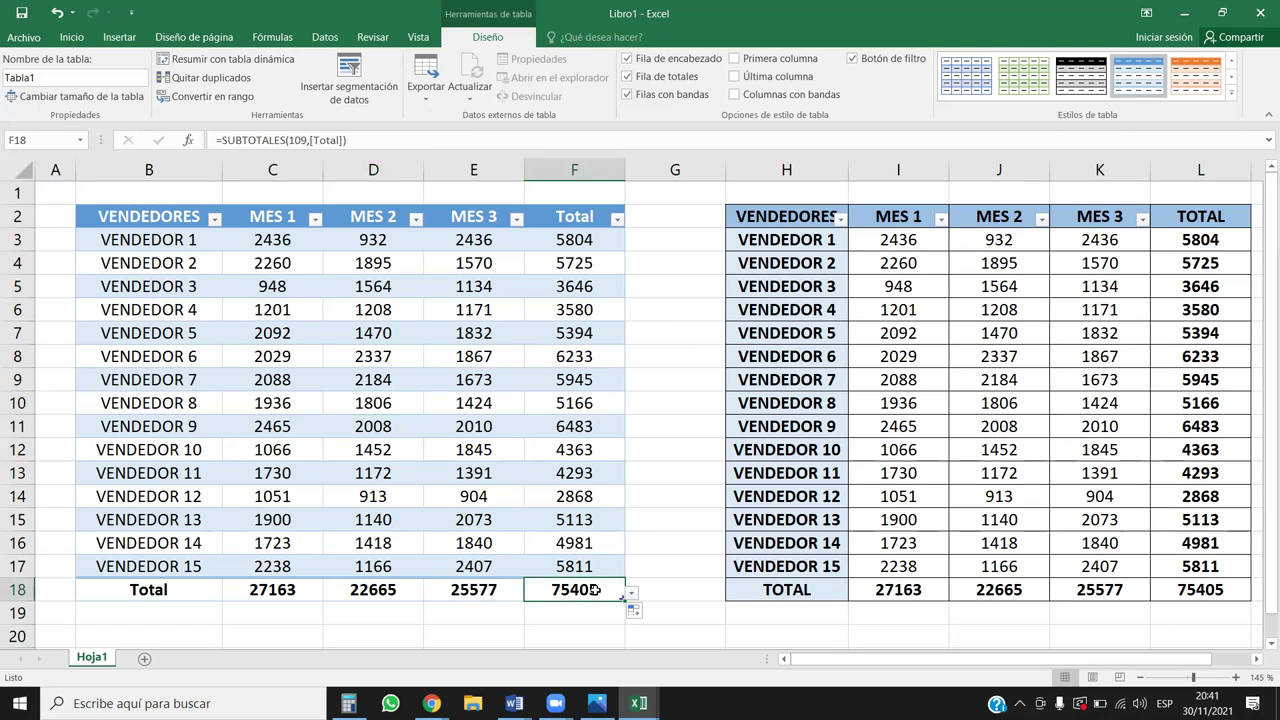
click(633, 592)
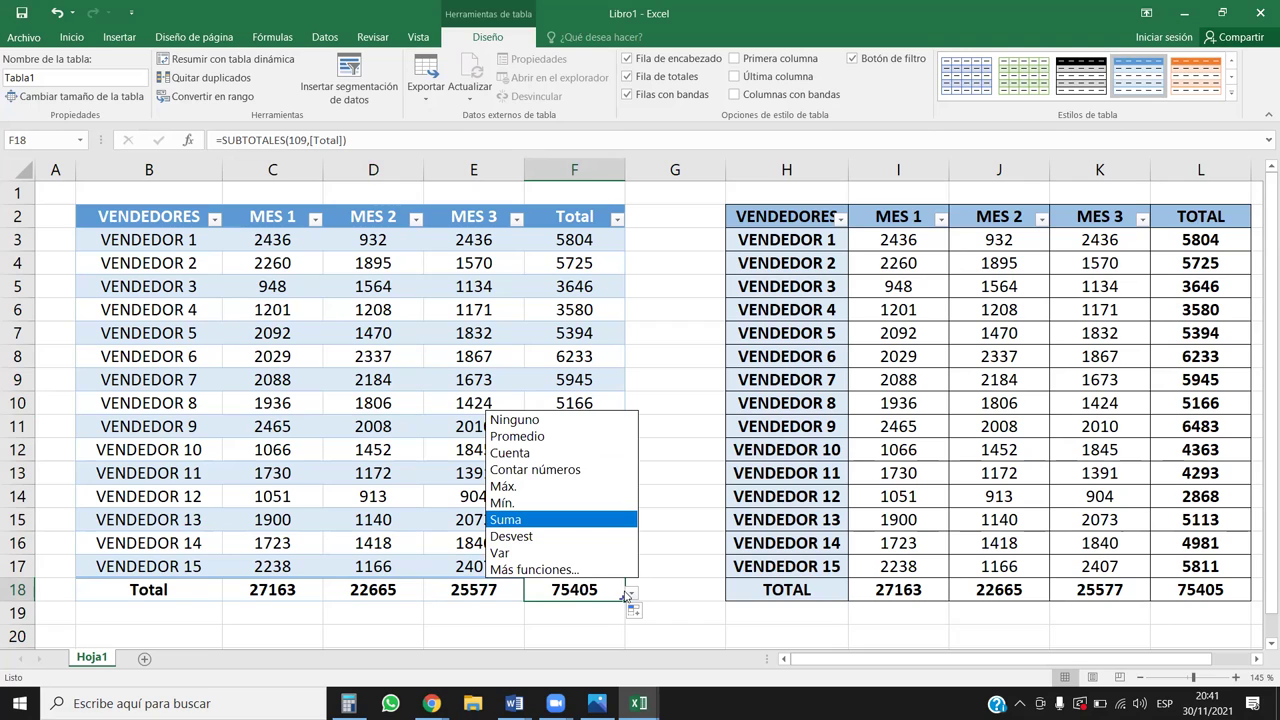
click(633, 592)
click(633, 592)
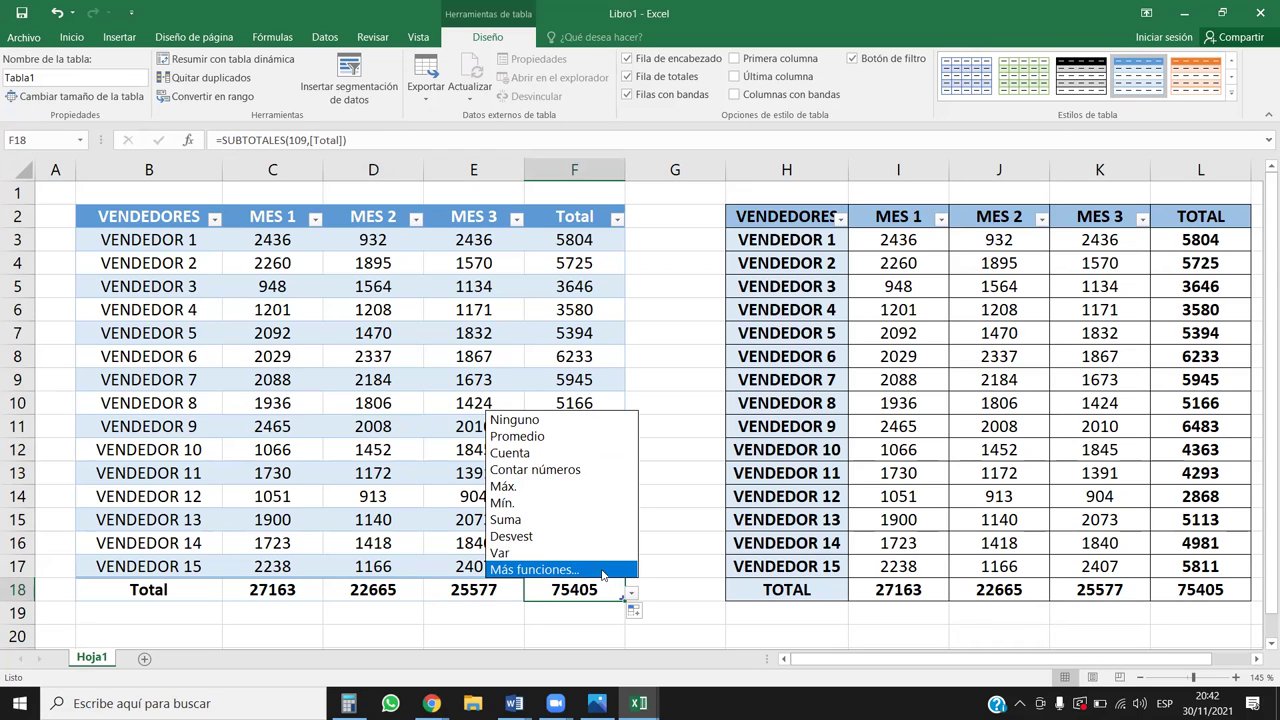
key(Escape)
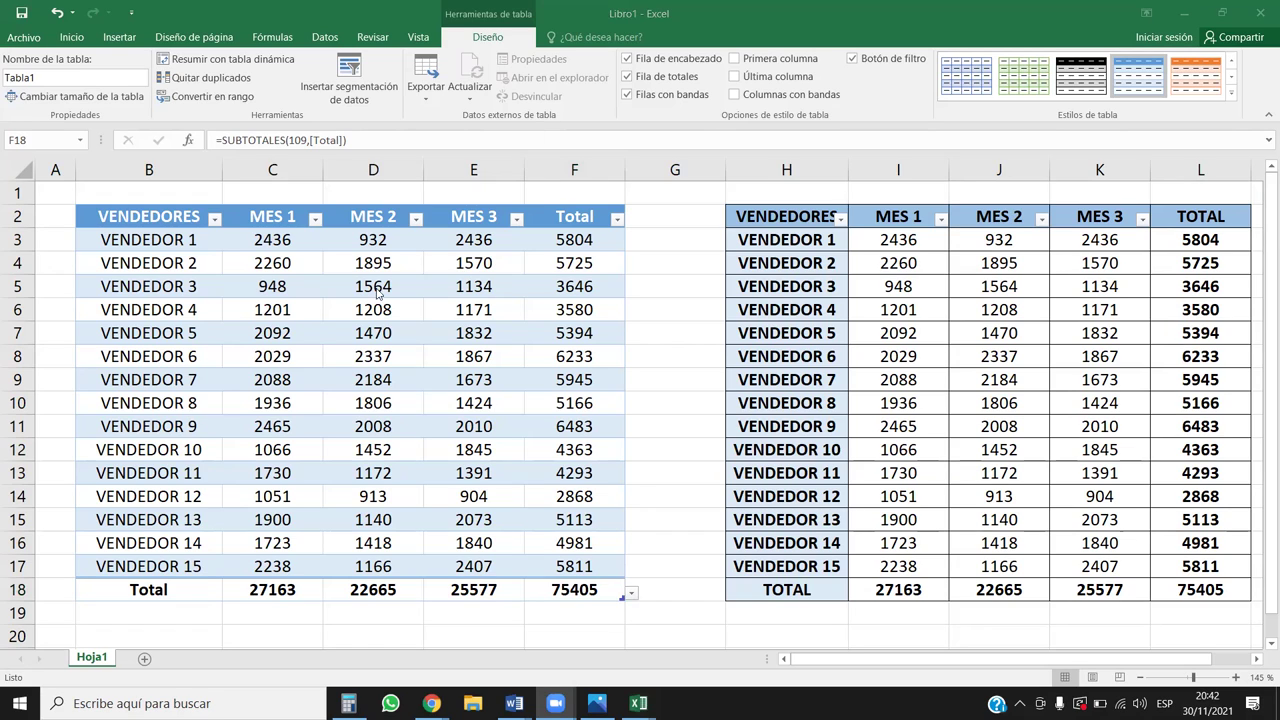
click(435, 329)
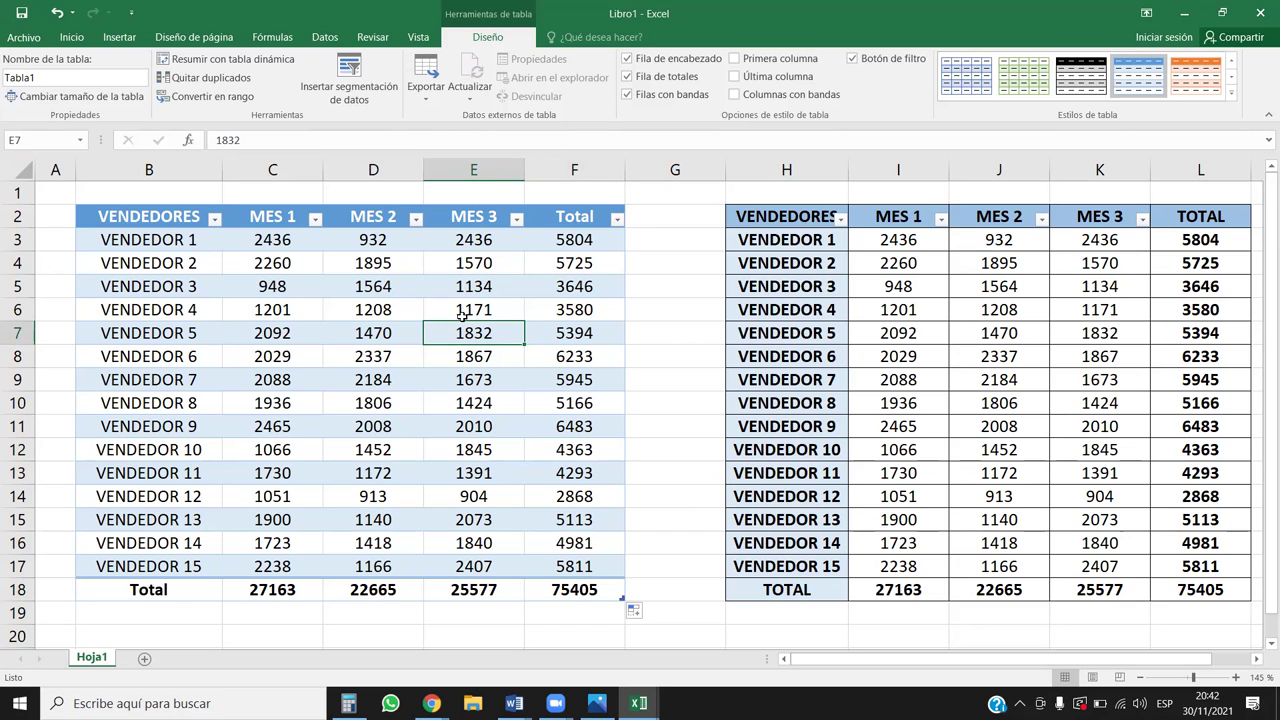
click(576, 410)
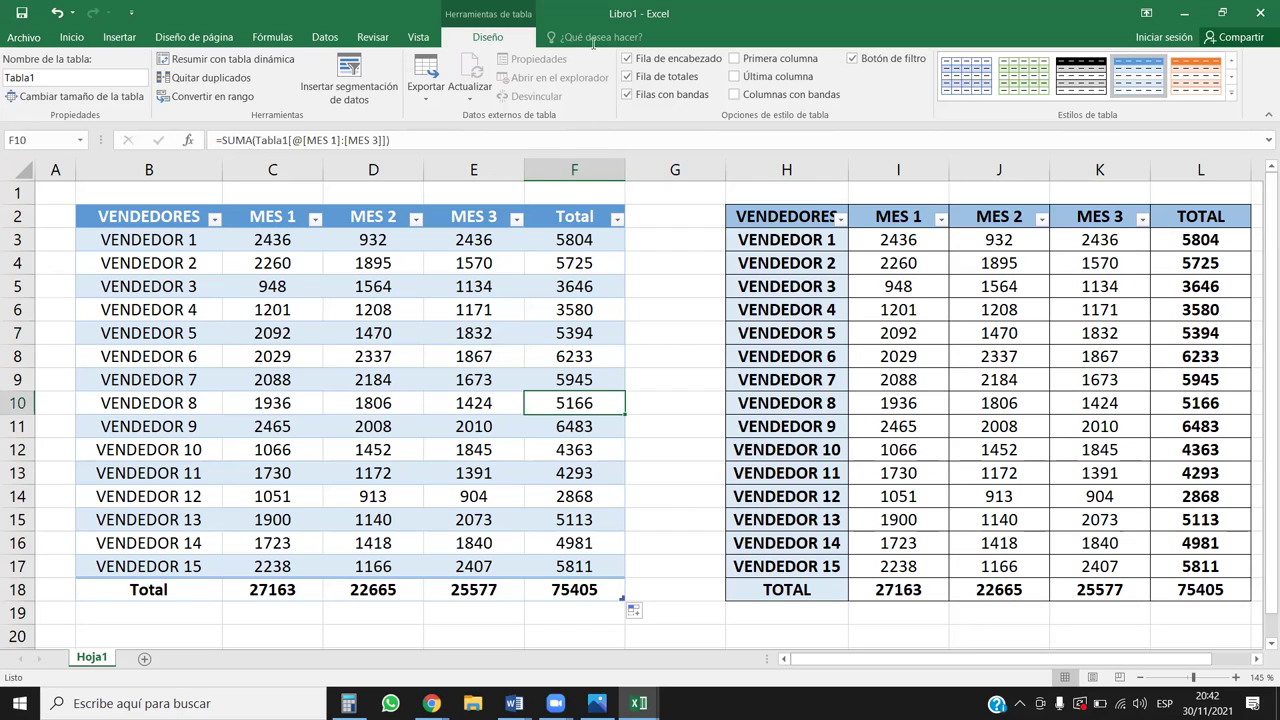
click(428, 450)
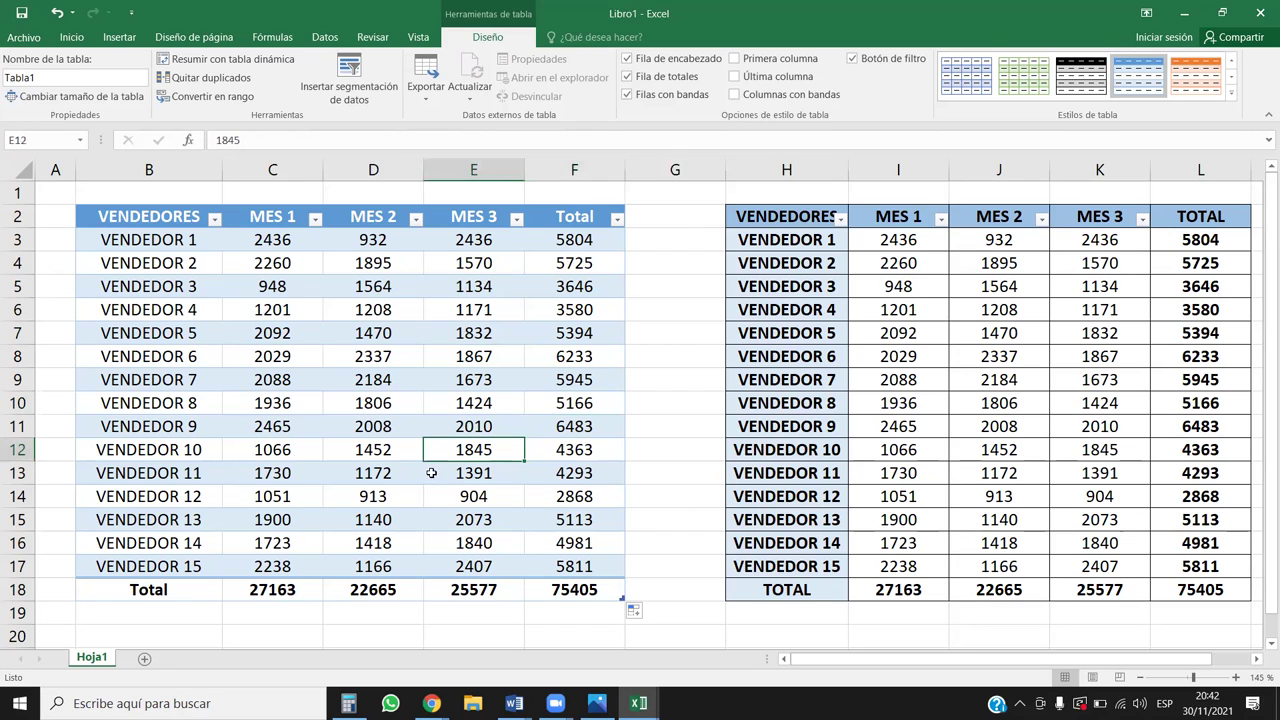
- Undo the fill across the month columns and the addition of the official table's totals row
key(ctrl+z)
key(ctrl+z)
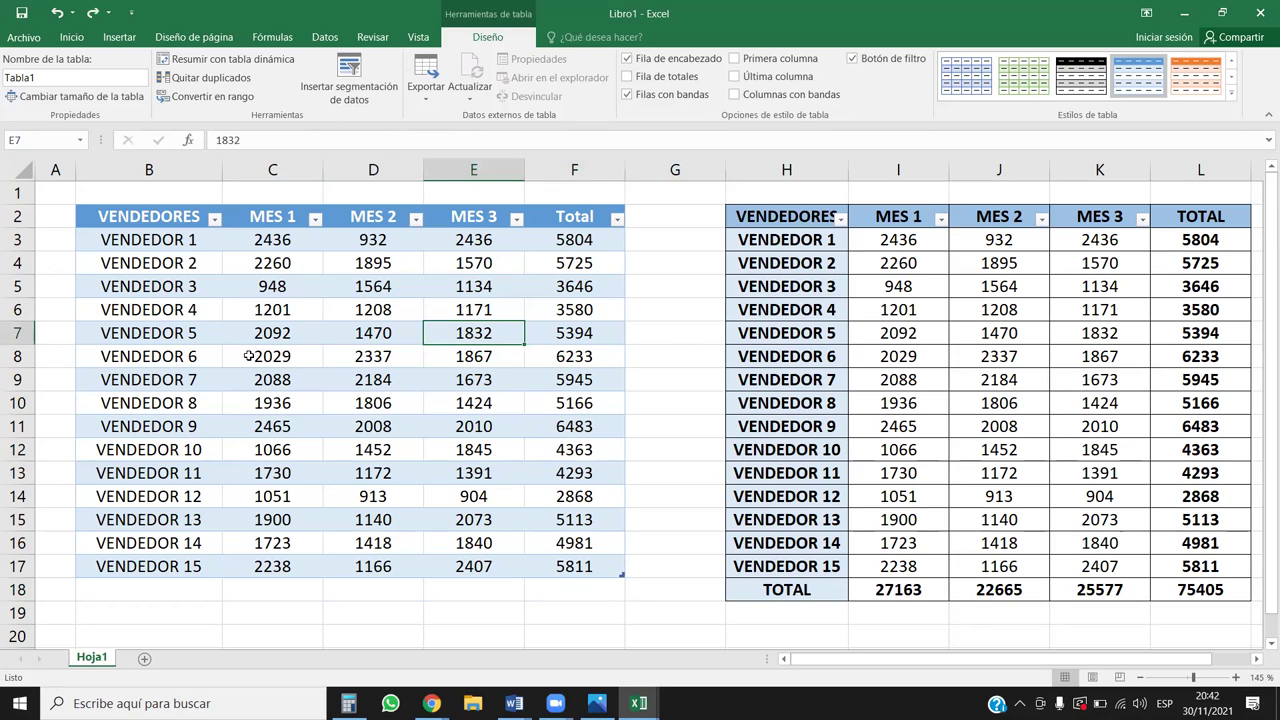
click(290, 336)
click(352, 333)
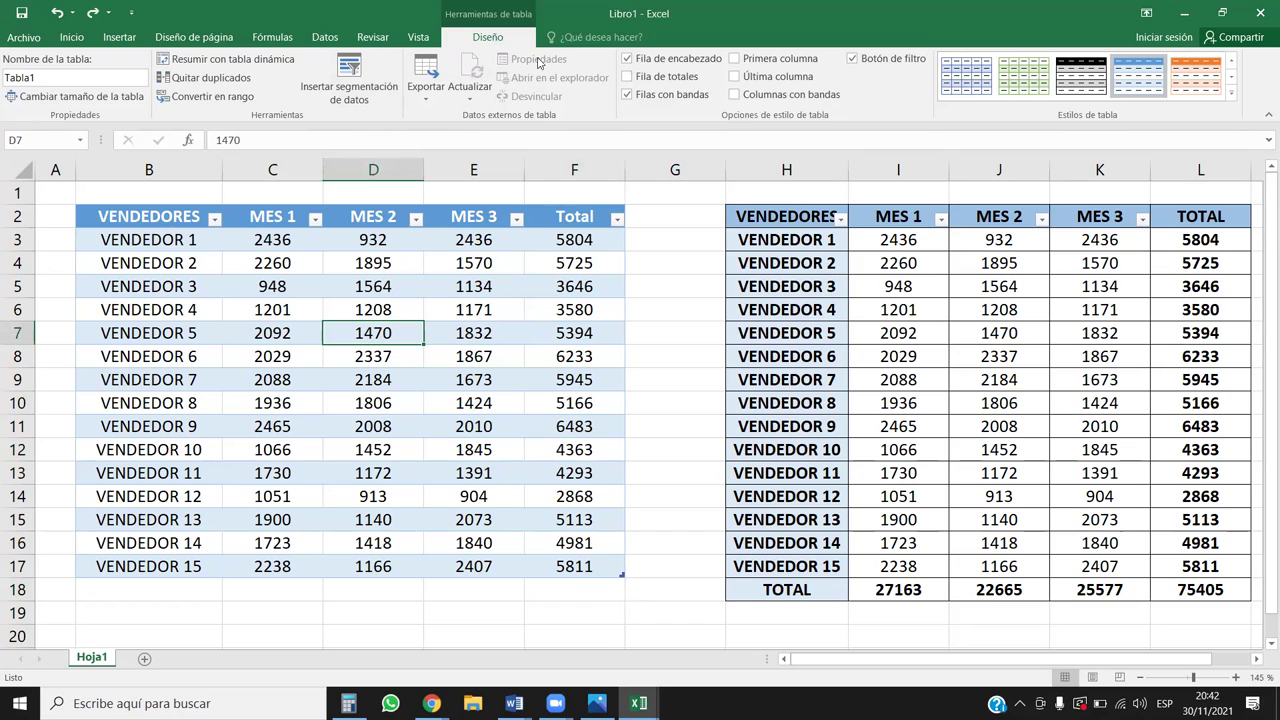
- Turn on the official table's totals row and fill the subtotal from F18 back across MES 3 and MES 2
click(626, 77)
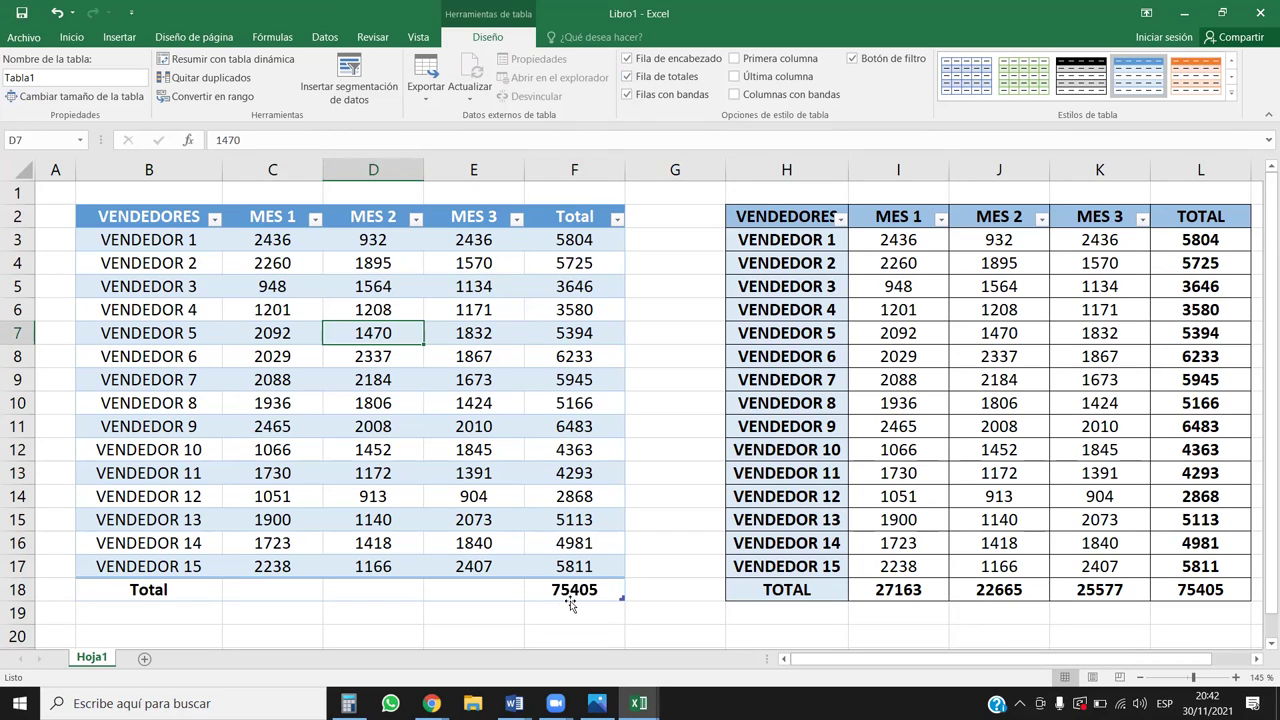
click(561, 506)
click(576, 587)
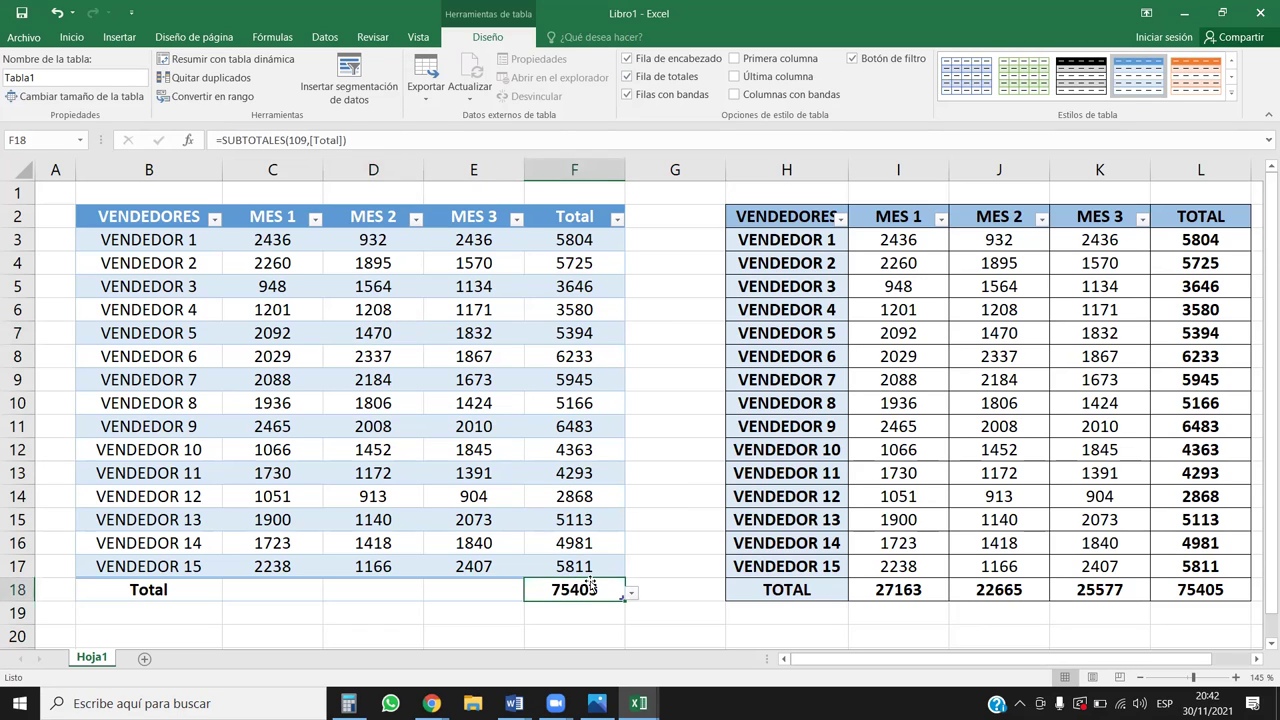
drag(626, 601, 373, 592)
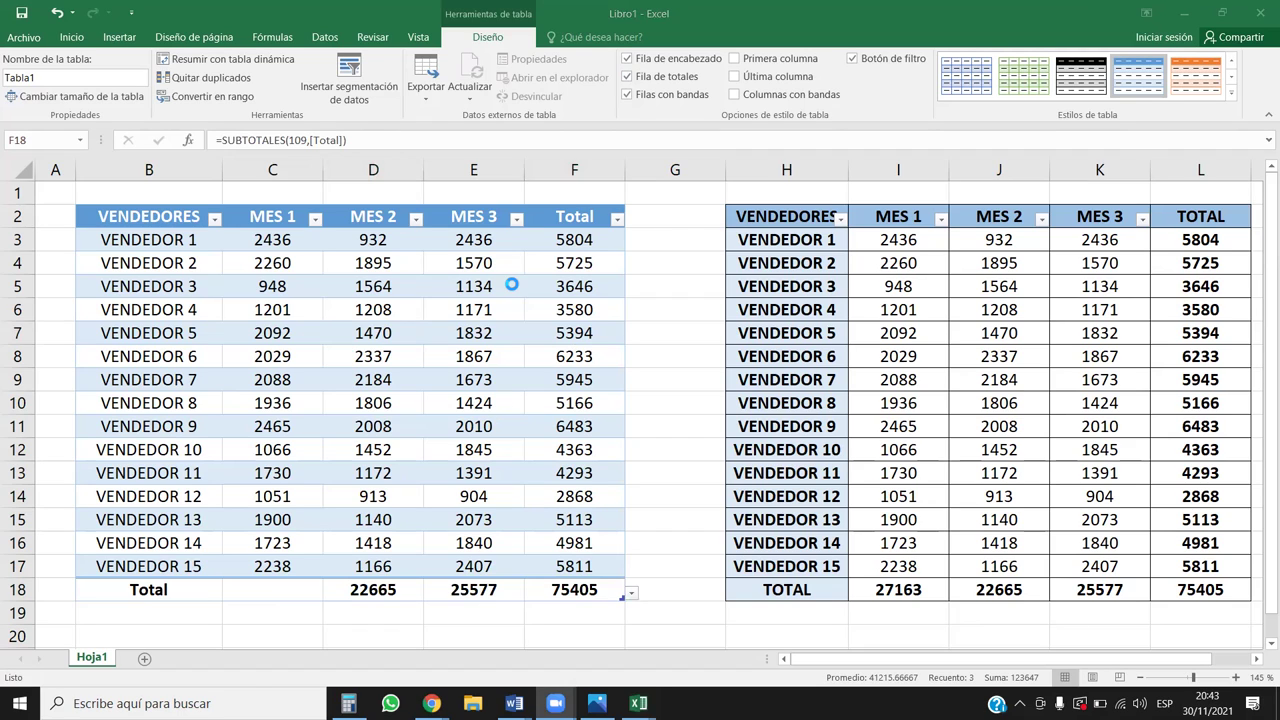
- Undo the last subtotal fill and the addition of the official table's totals row
key(ctrl+z)
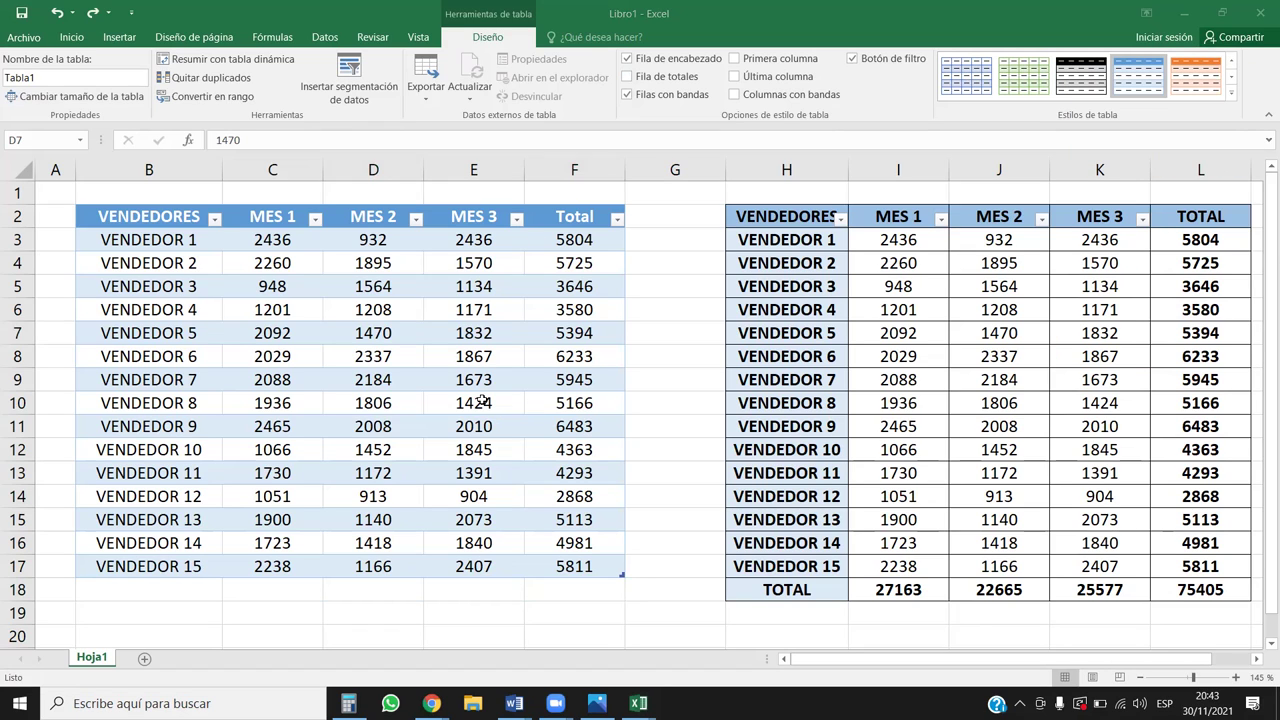
click(392, 308)
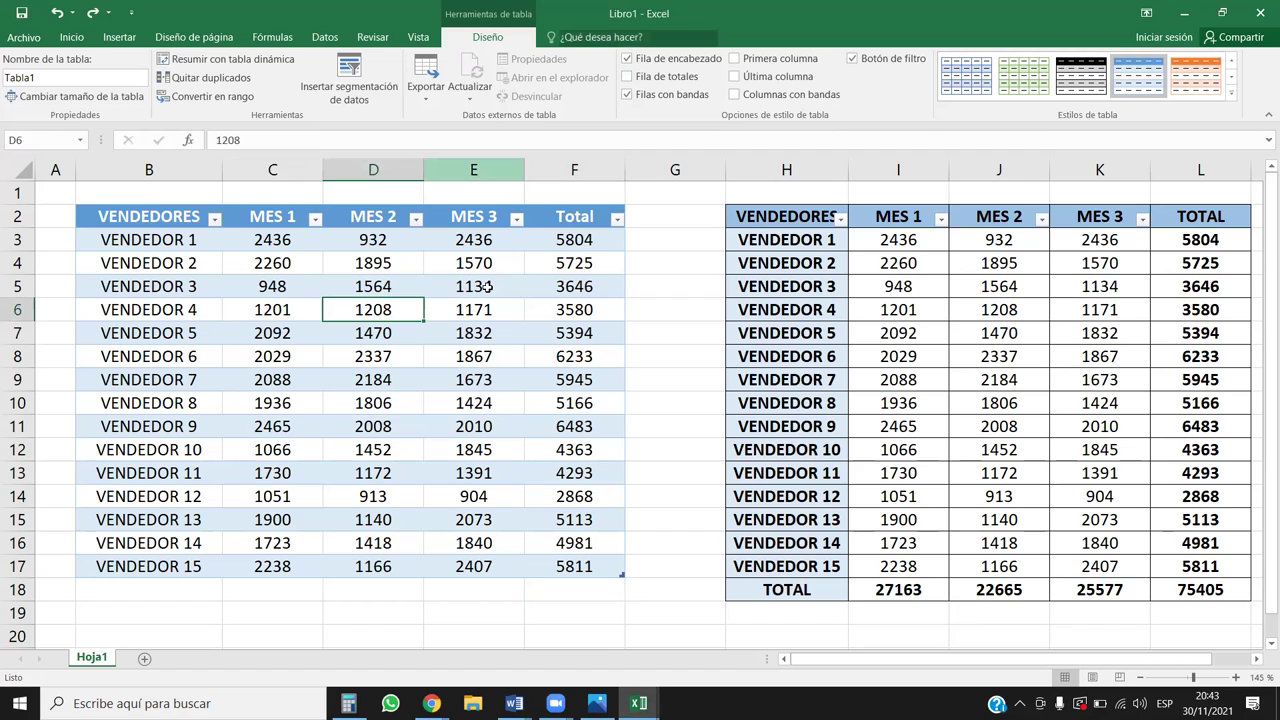
click(272, 333)
click(474, 379)
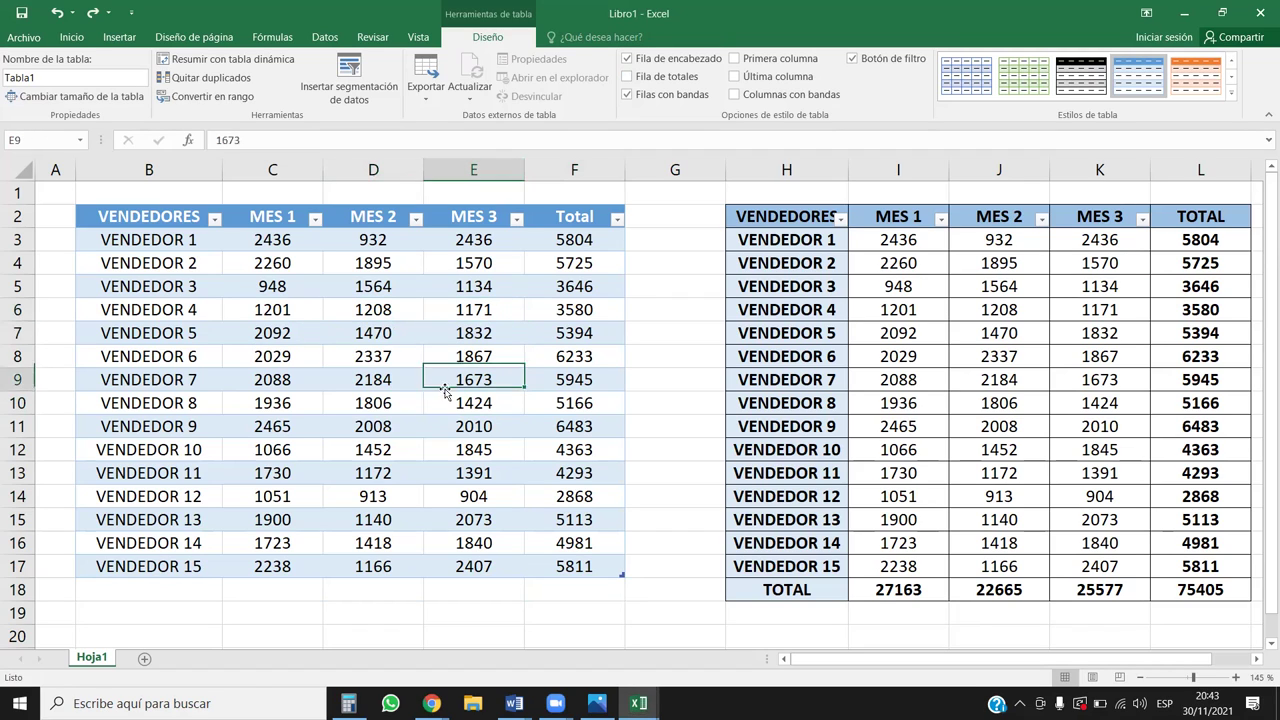
click(373, 352)
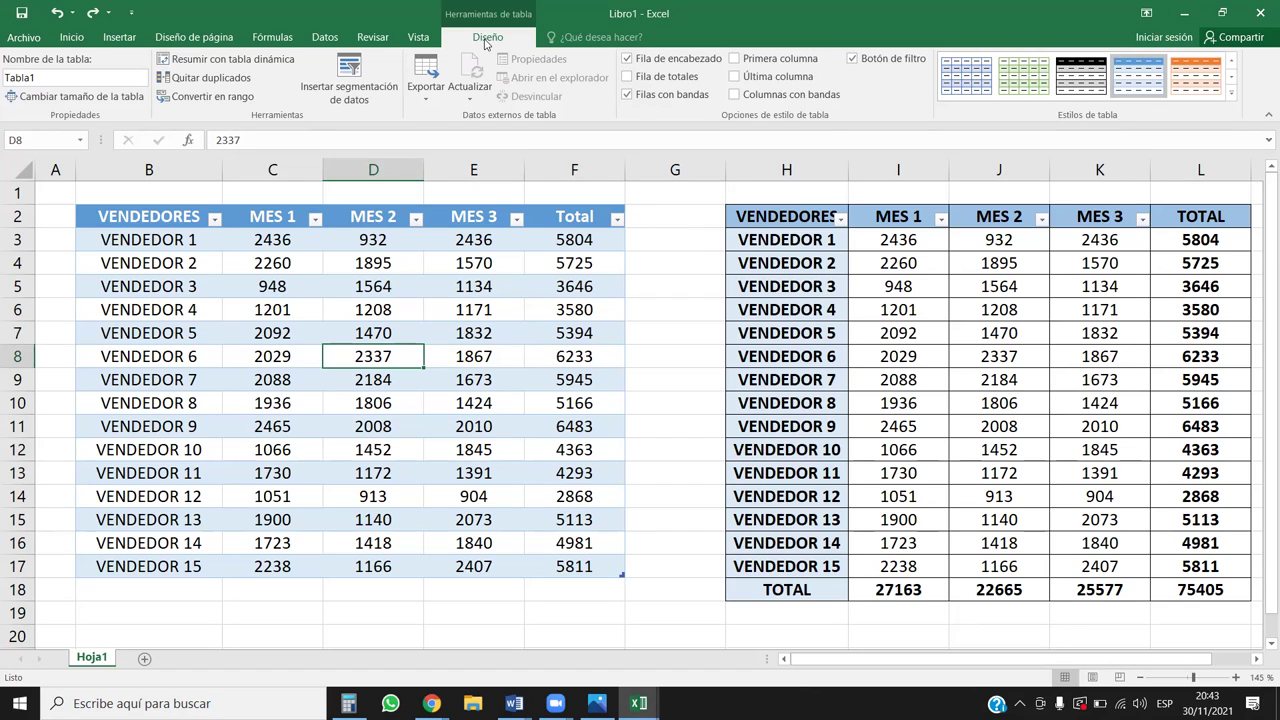
- Turn on the official table's totals row and fill the F18 subtotal back across MES 3, MES 2 and MES 1
click(628, 78)
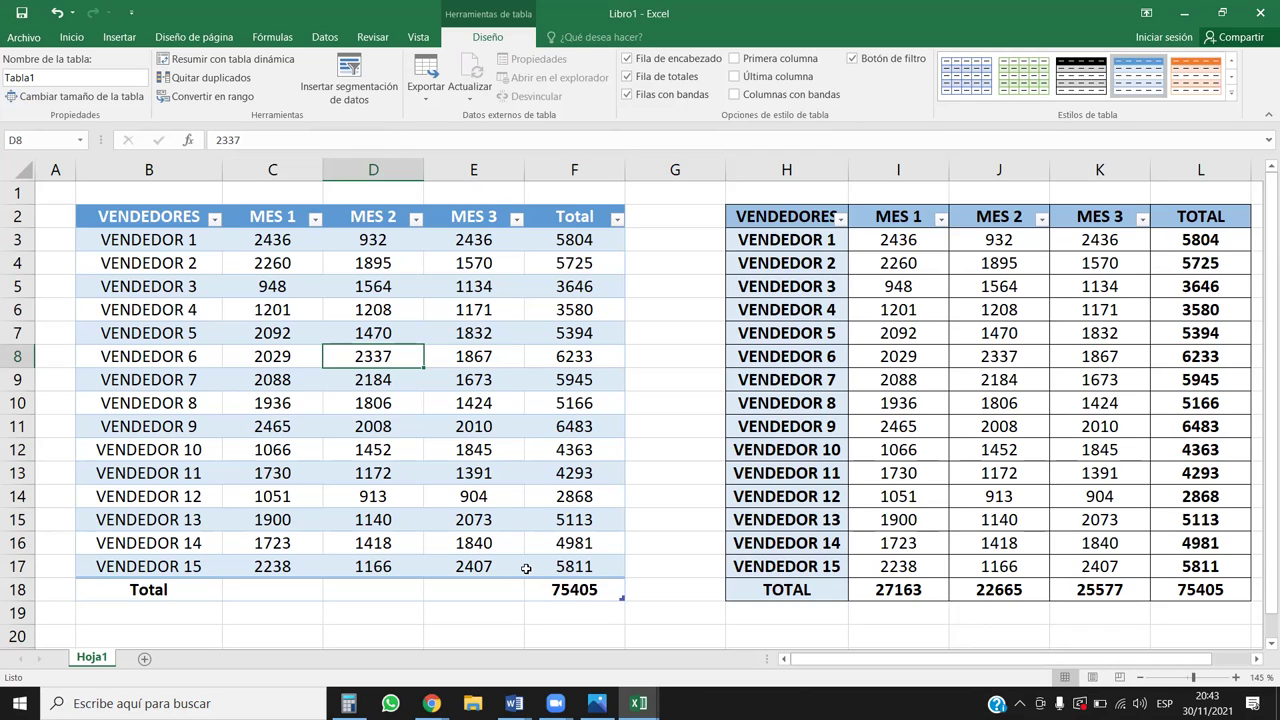
click(472, 588)
click(414, 590)
click(278, 591)
click(574, 591)
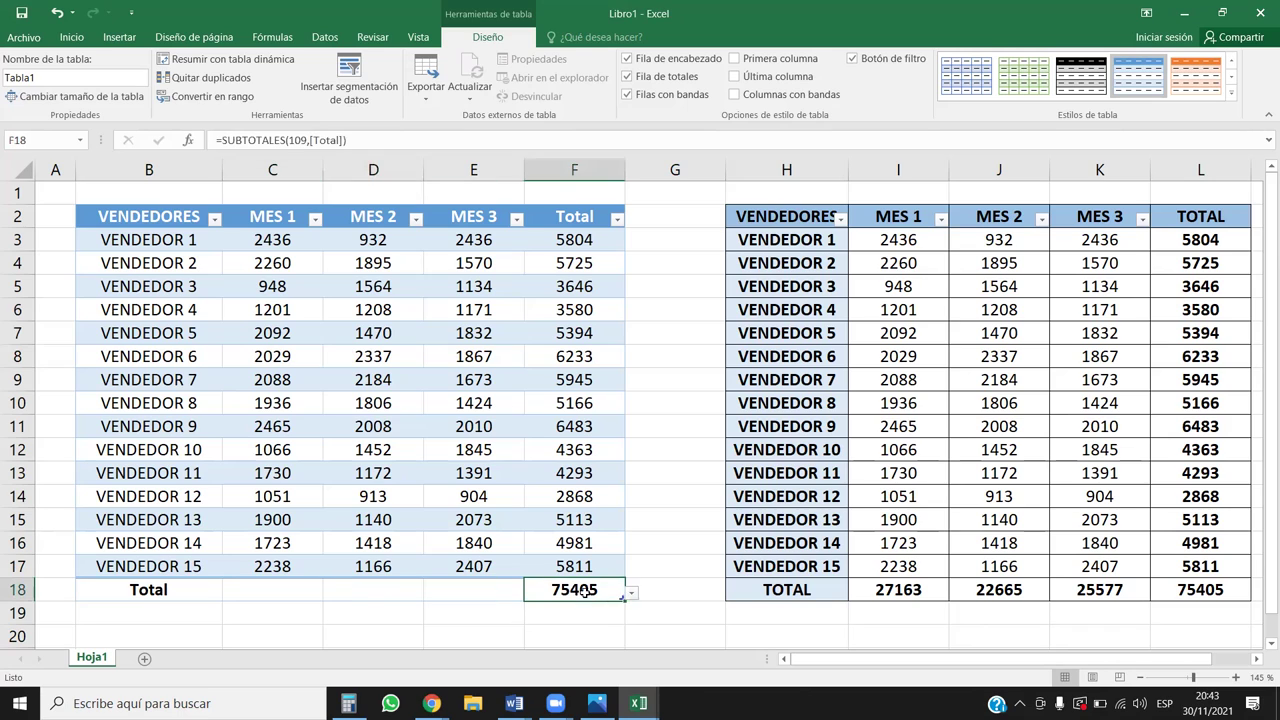
drag(622, 600, 229, 591)
click(371, 428)
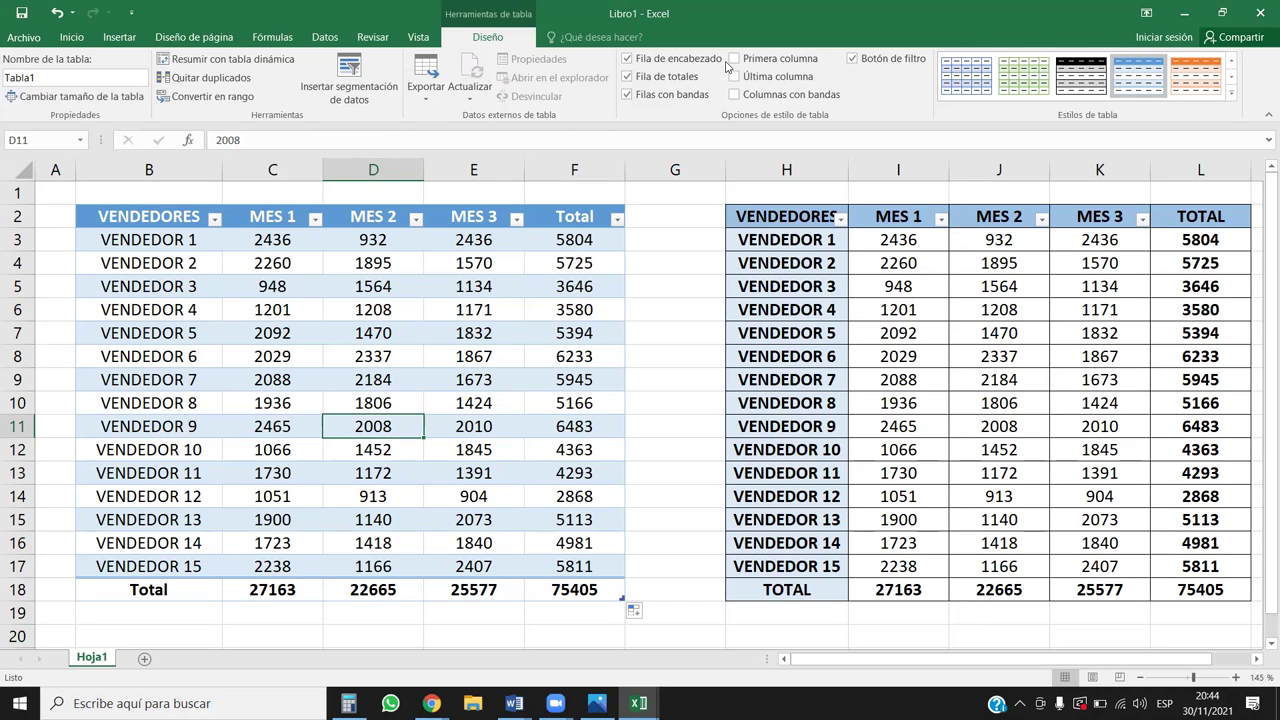
- Examine the summary functions offered for the MES 3 total in E18 of the official table
click(486, 583)
click(530, 593)
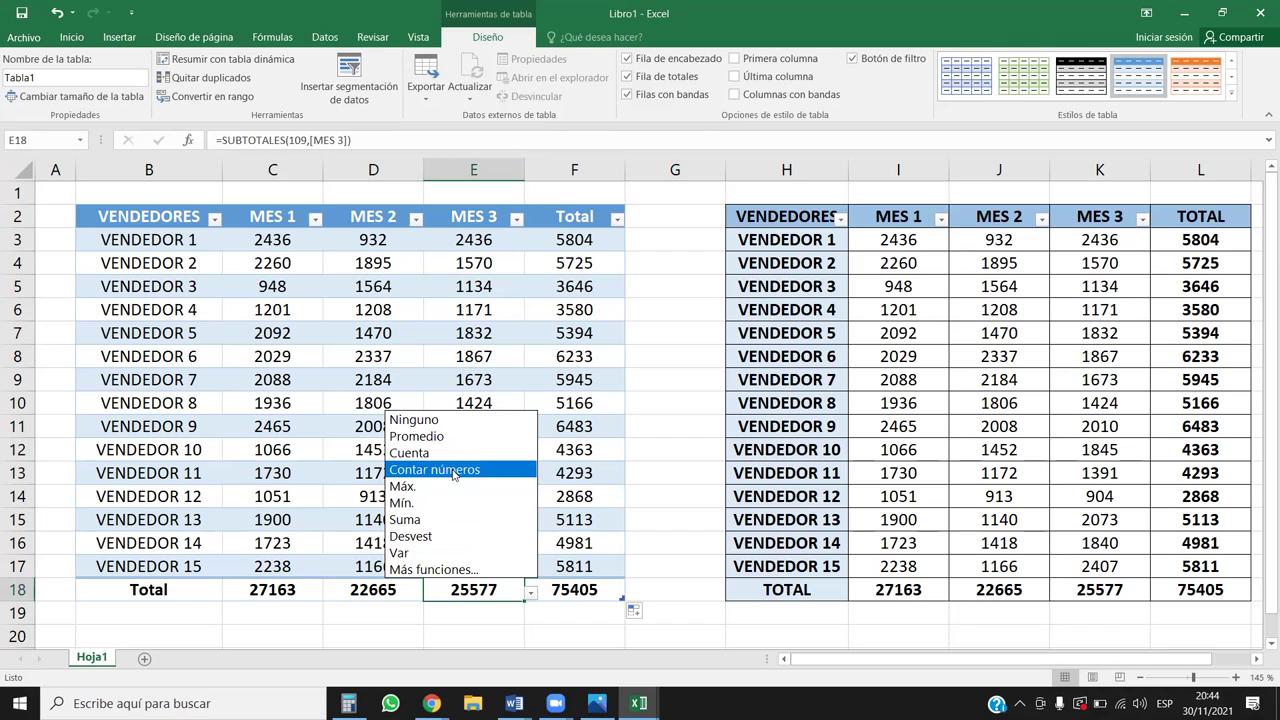
key(Escape)
click(560, 352)
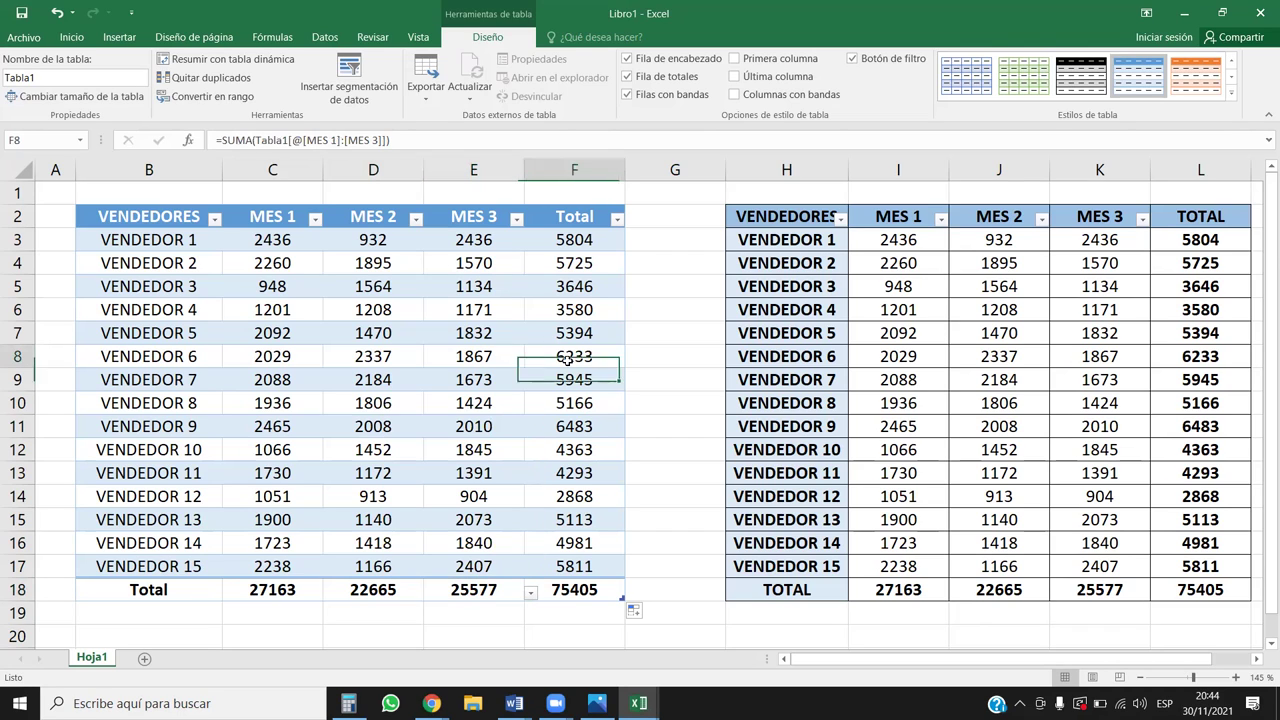
click(441, 398)
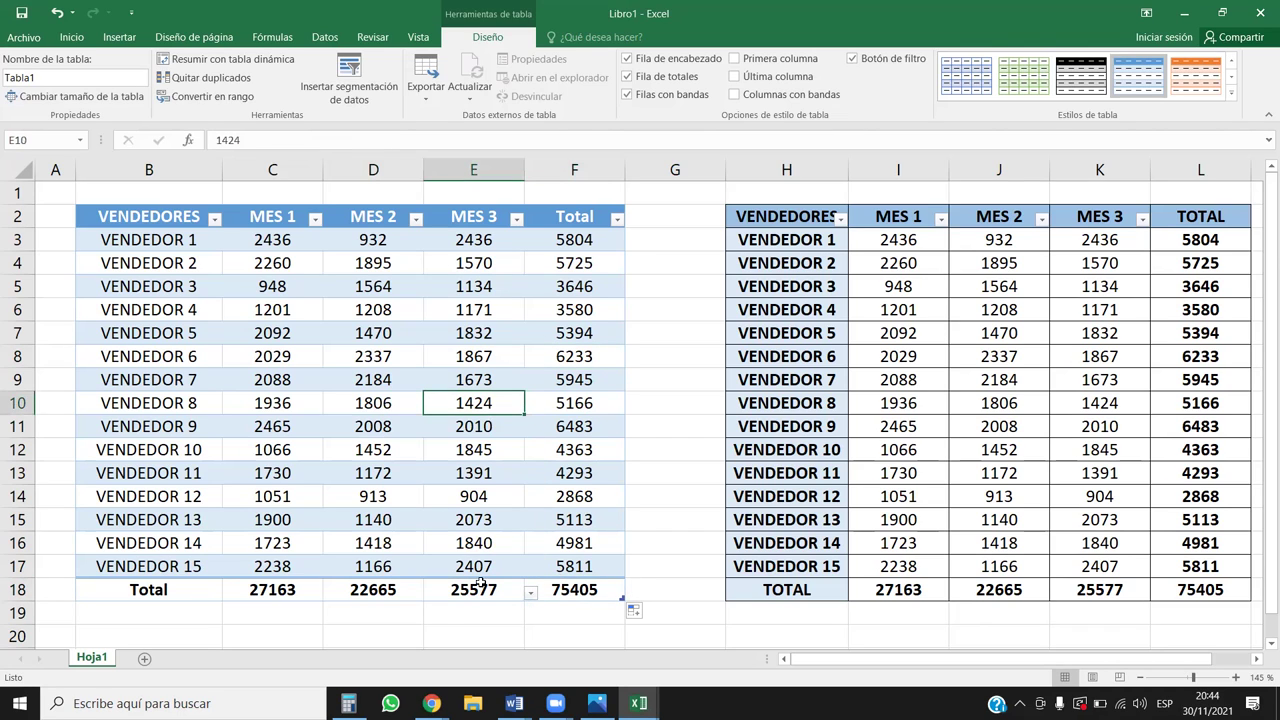
click(550, 636)
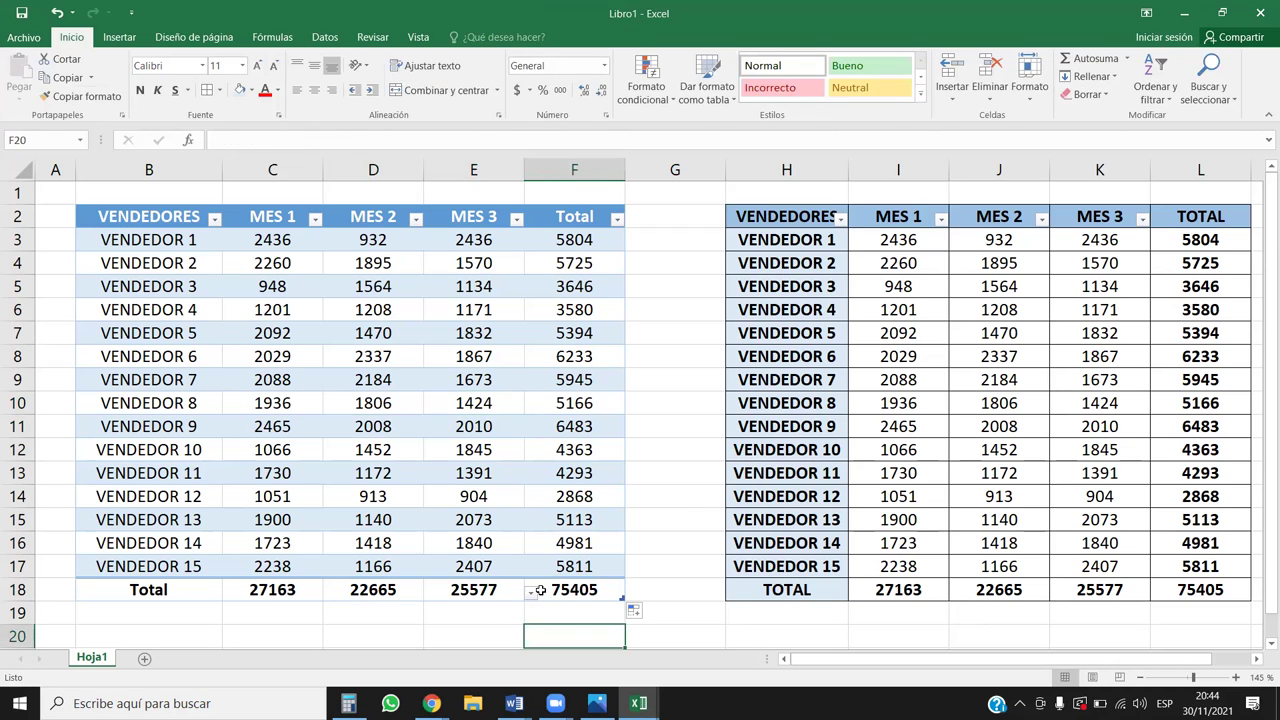
click(491, 585)
click(574, 519)
click(347, 455)
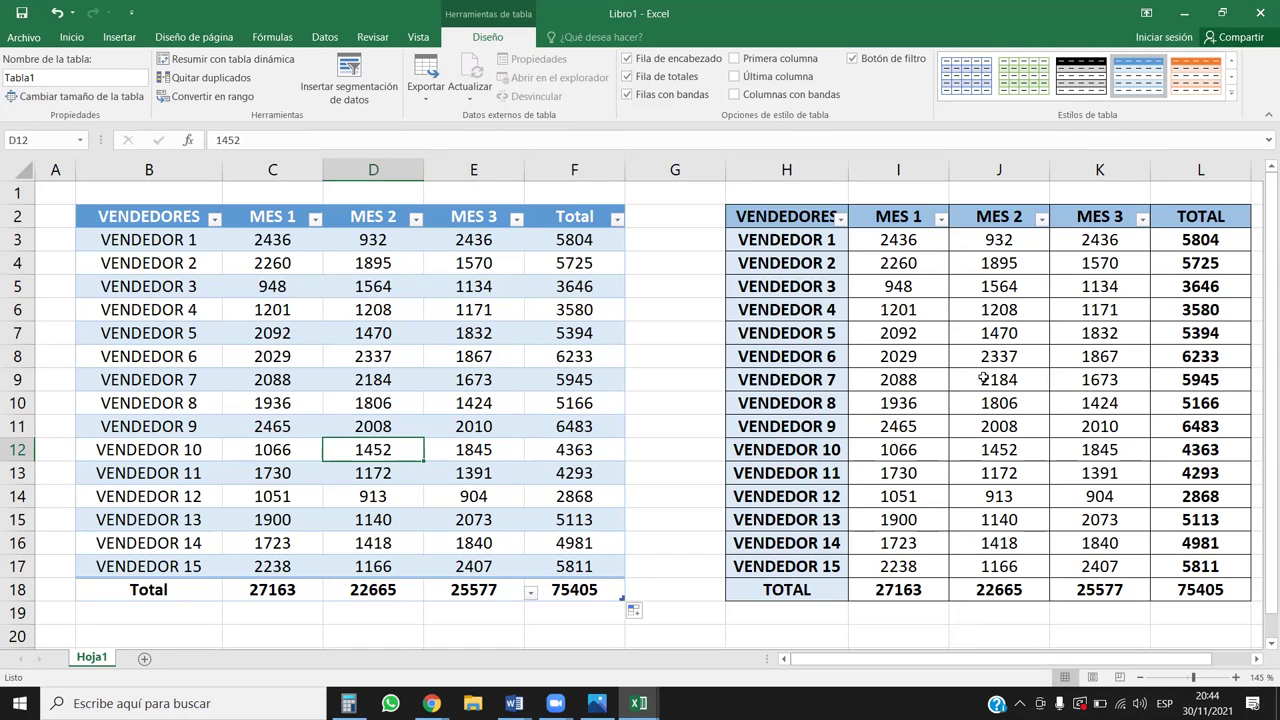
- Turn on the first column and last column emphasis for the official table
drag(833, 232, 1200, 495)
click(506, 393)
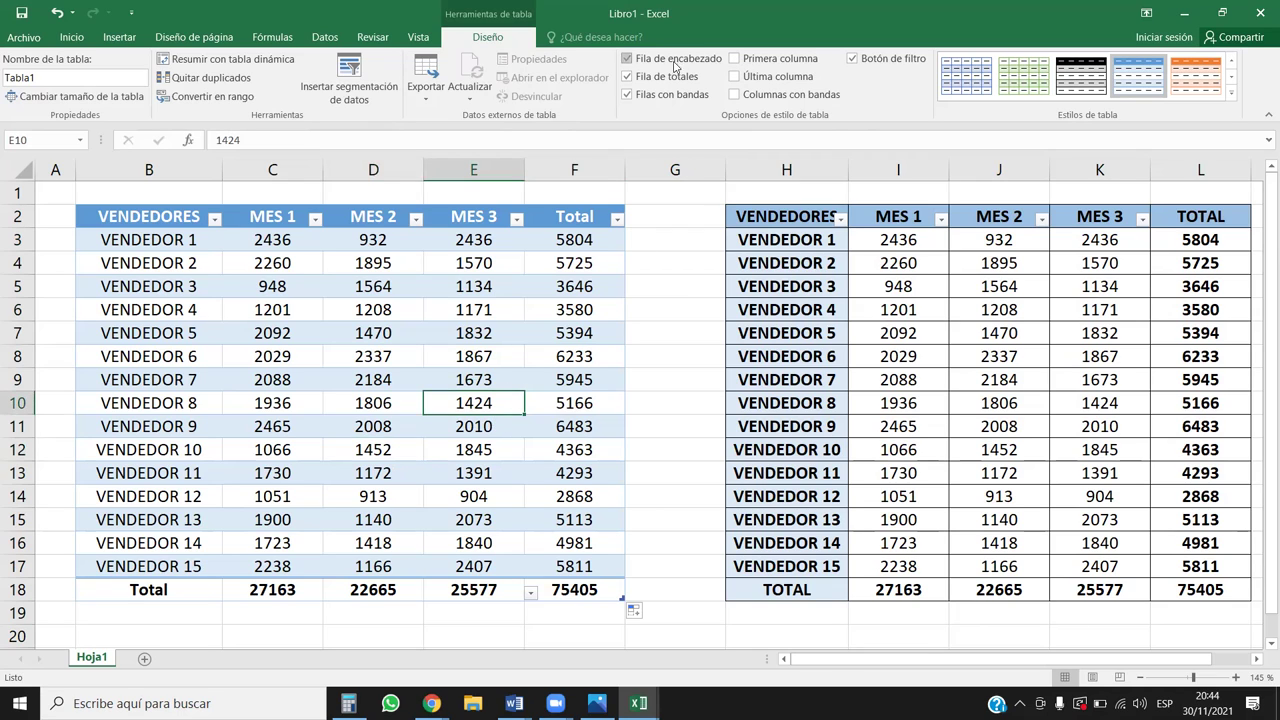
click(735, 59)
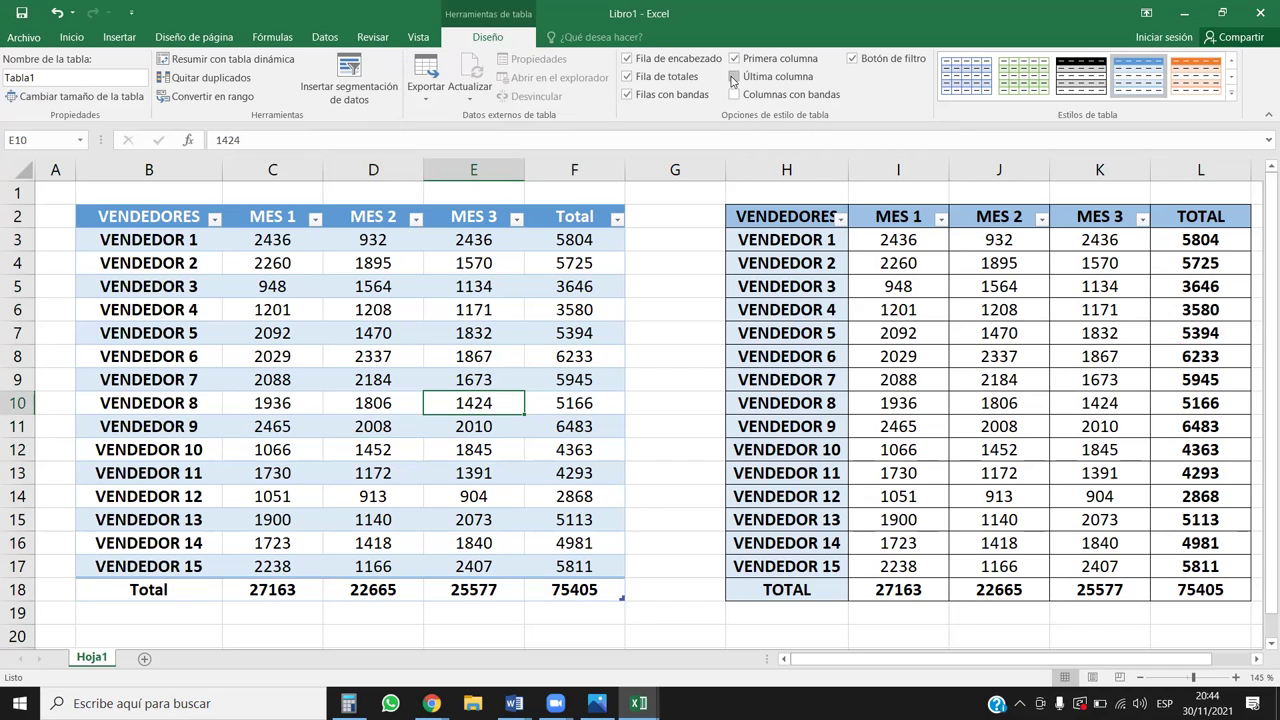
click(734, 77)
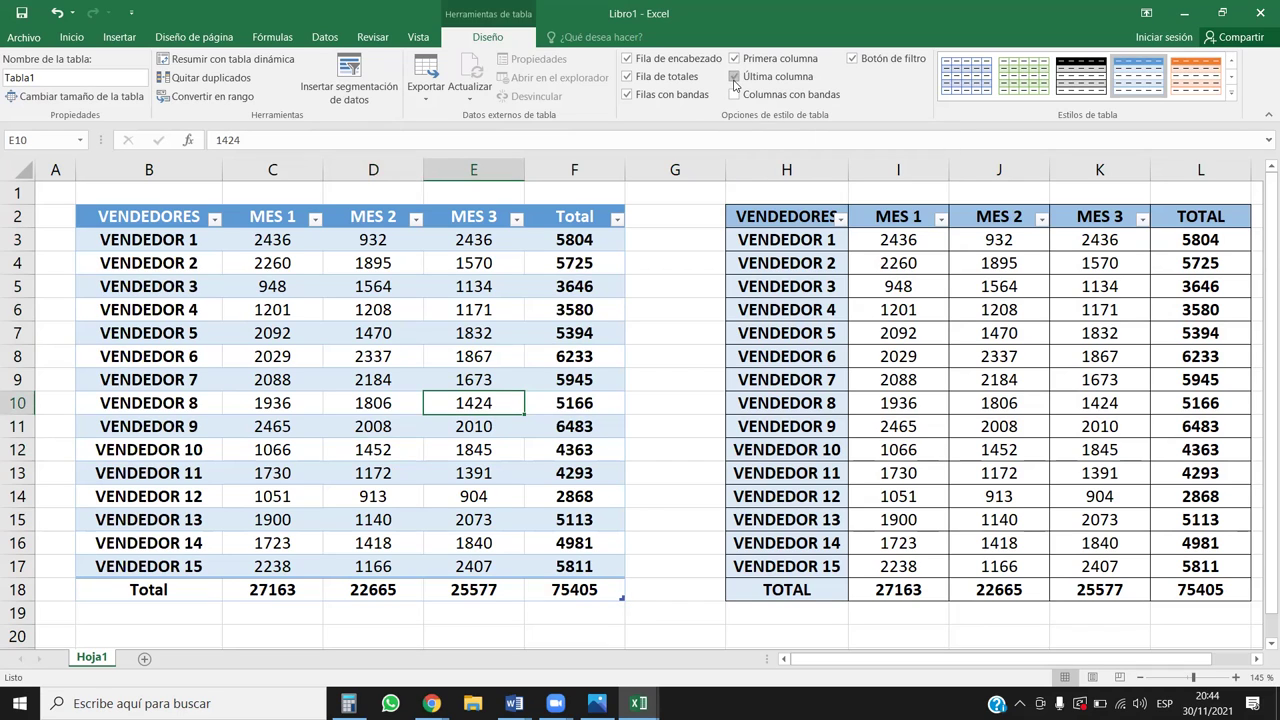
- Switch the official table's header filter buttons off and back on several times, leaving them on
click(366, 312)
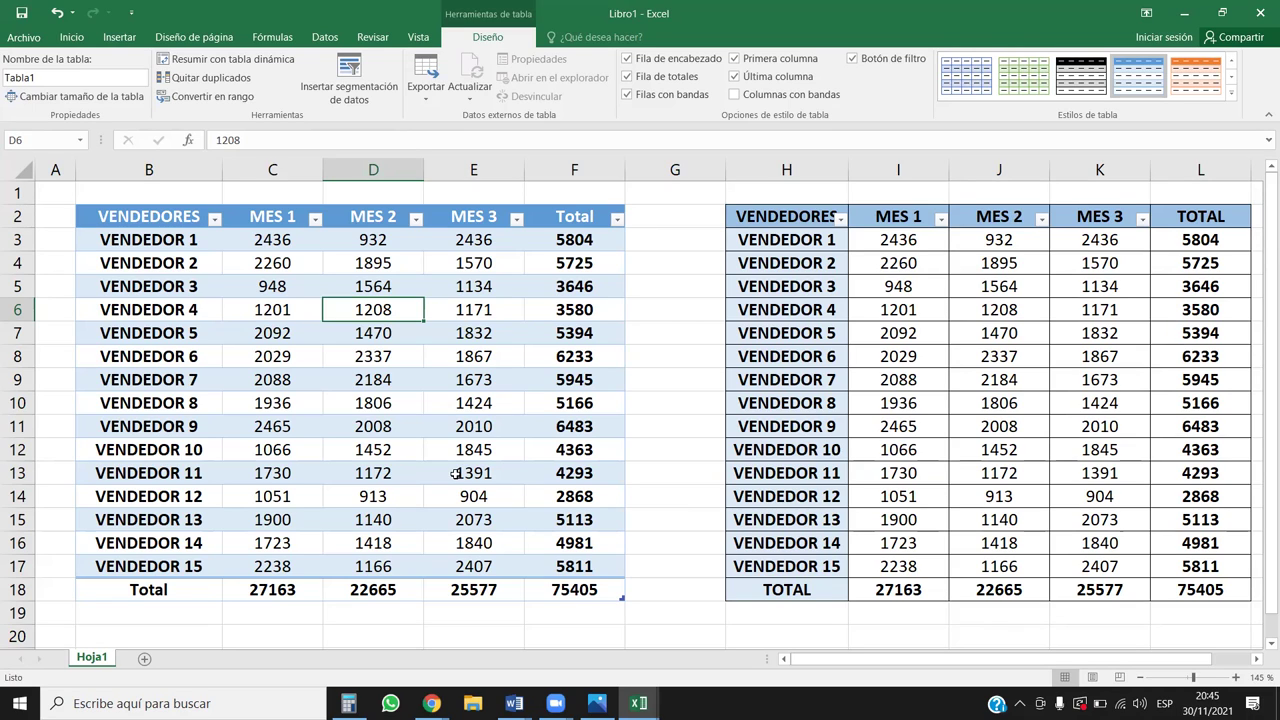
key(ctrl+shift+l)
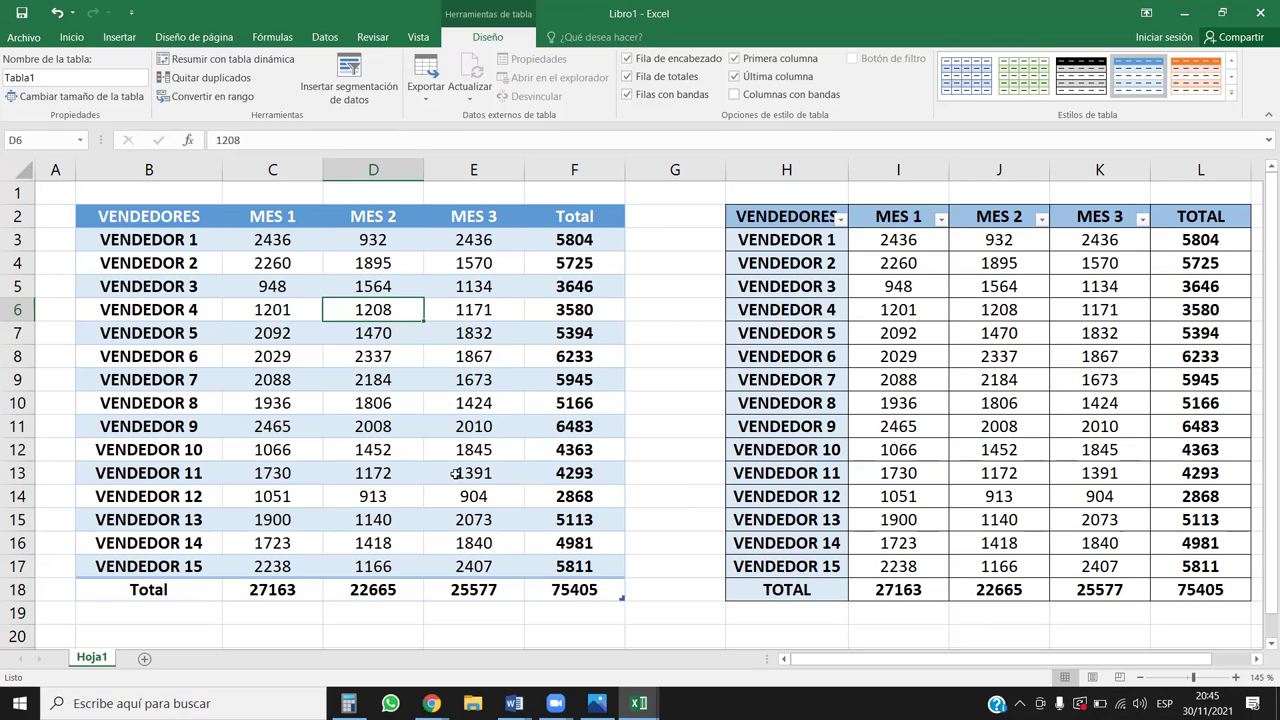
key(ctrl+shift+l)
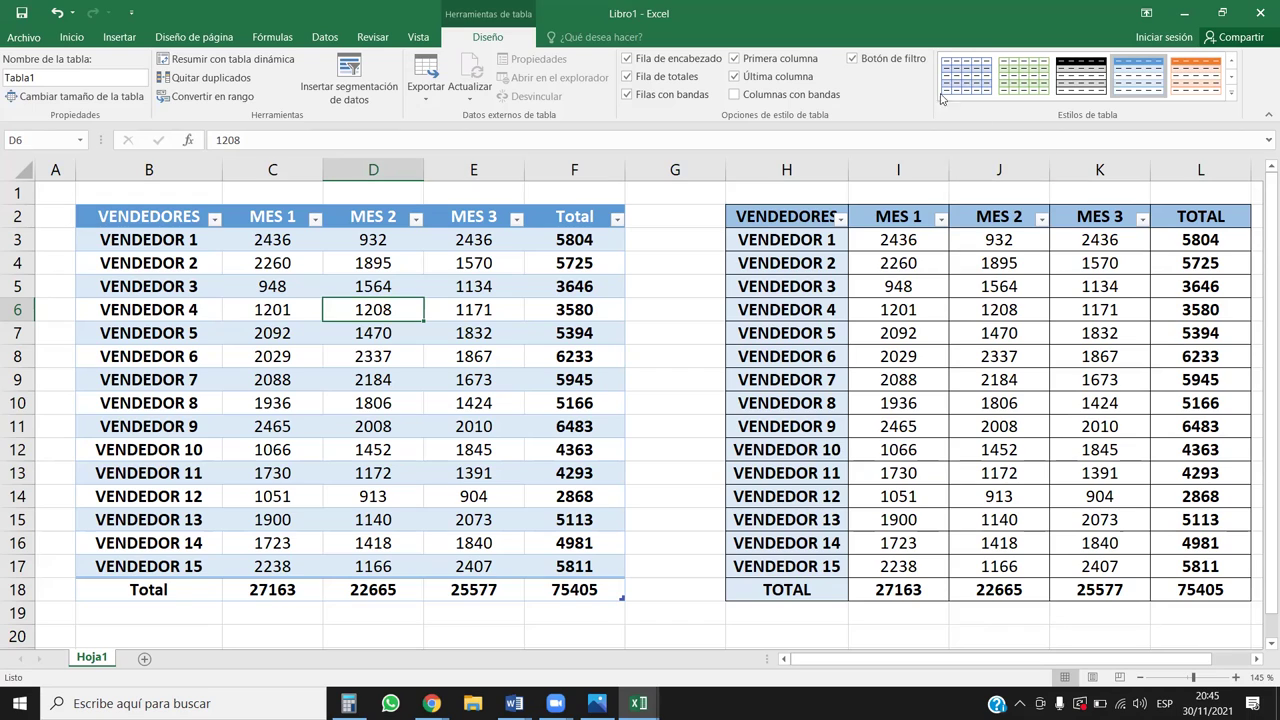
click(889, 62)
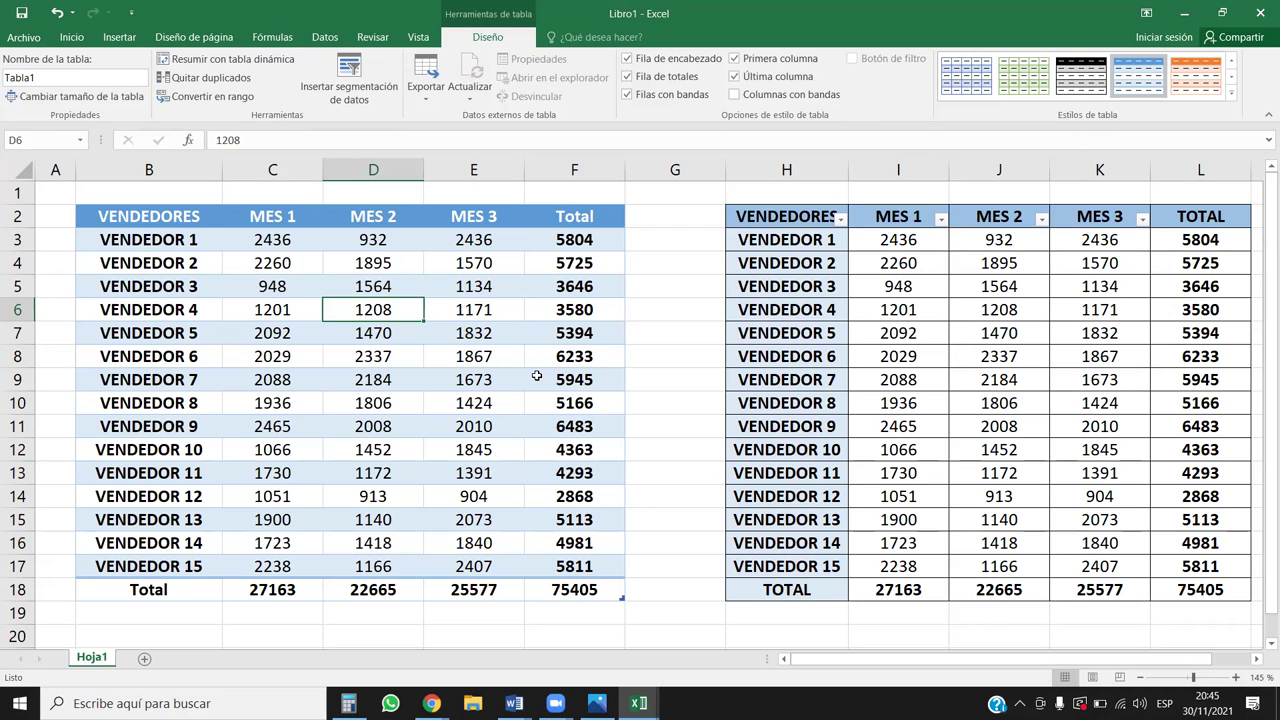
key(ctrl+shift+l)
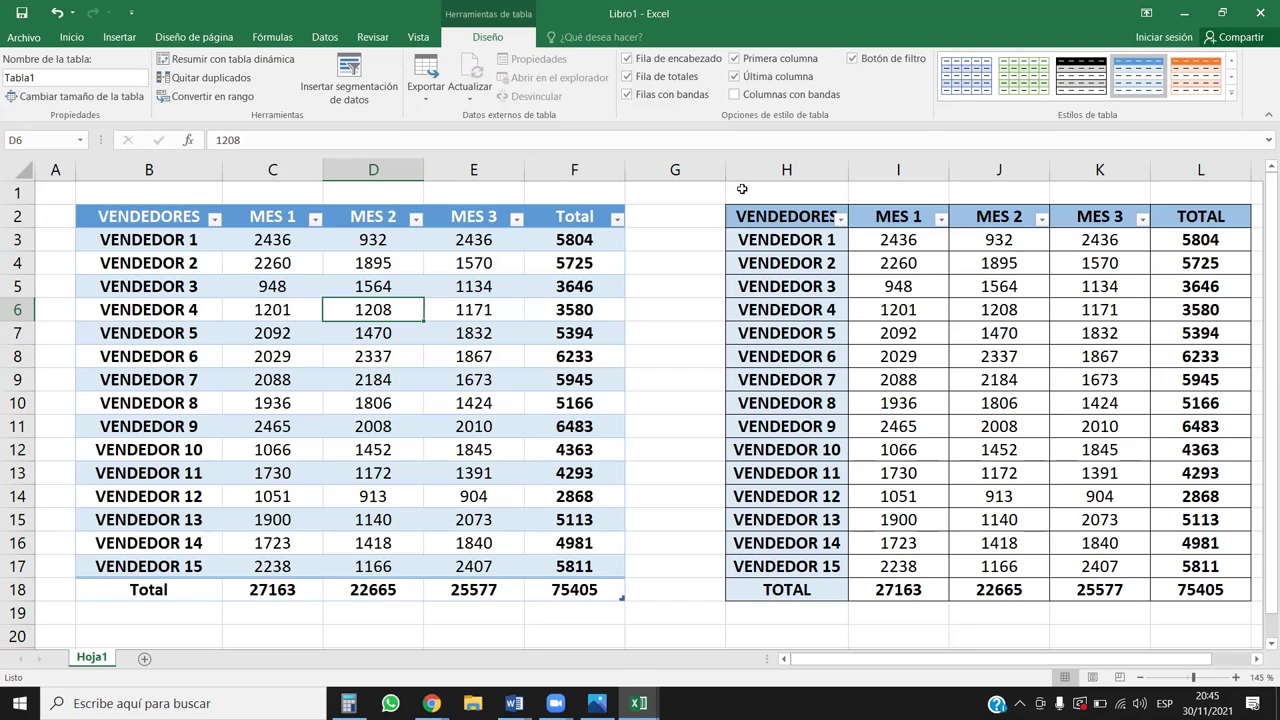
click(853, 59)
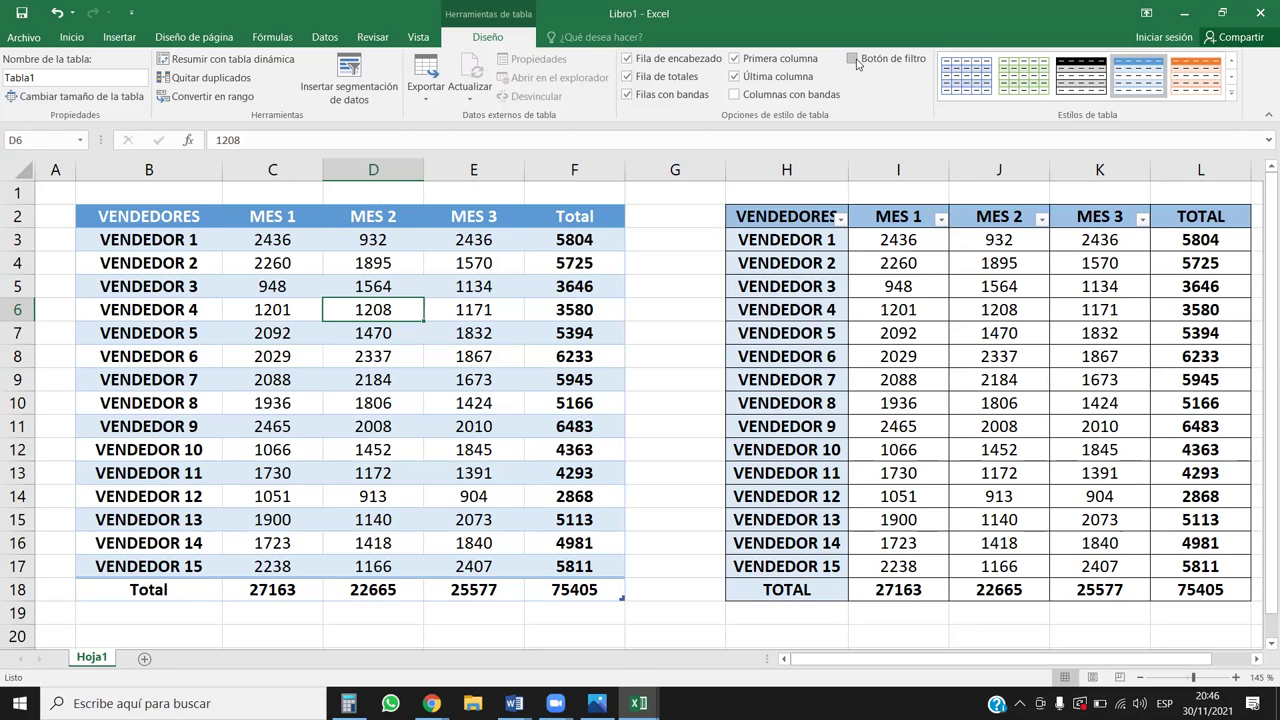
click(853, 59)
- Examine the sort and filter options available for the official table
click(71, 37)
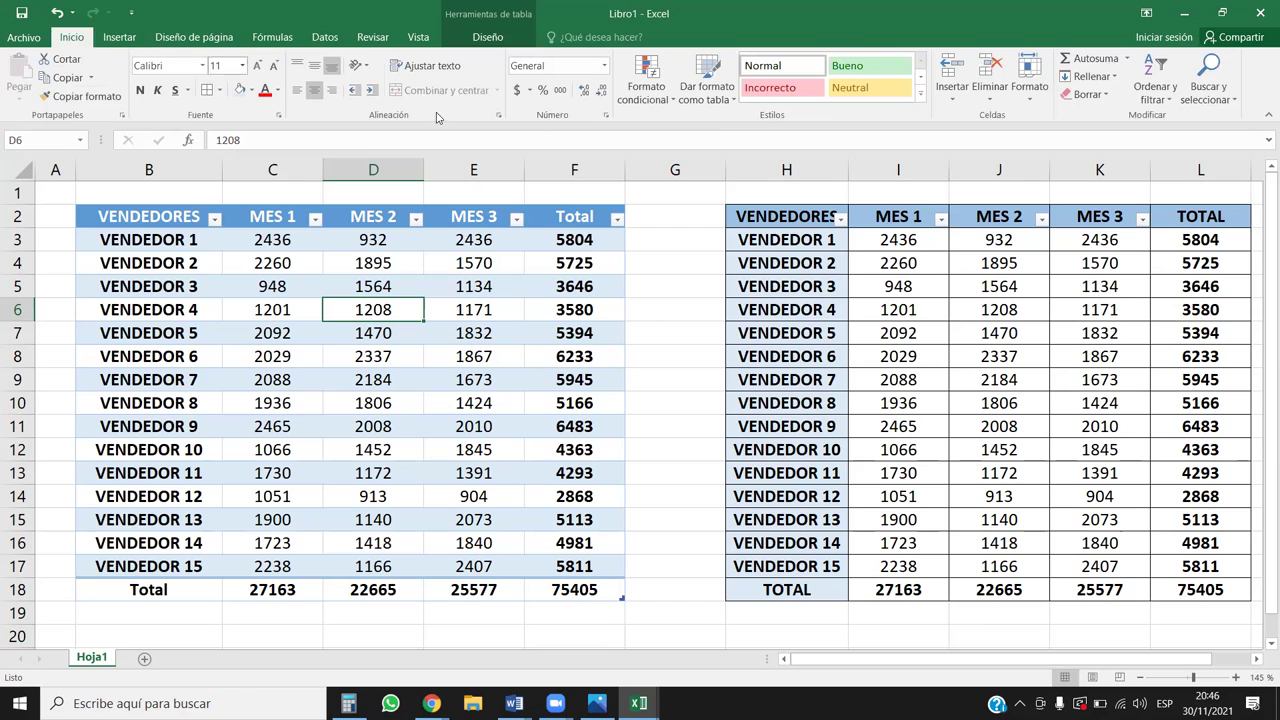
click(1155, 85)
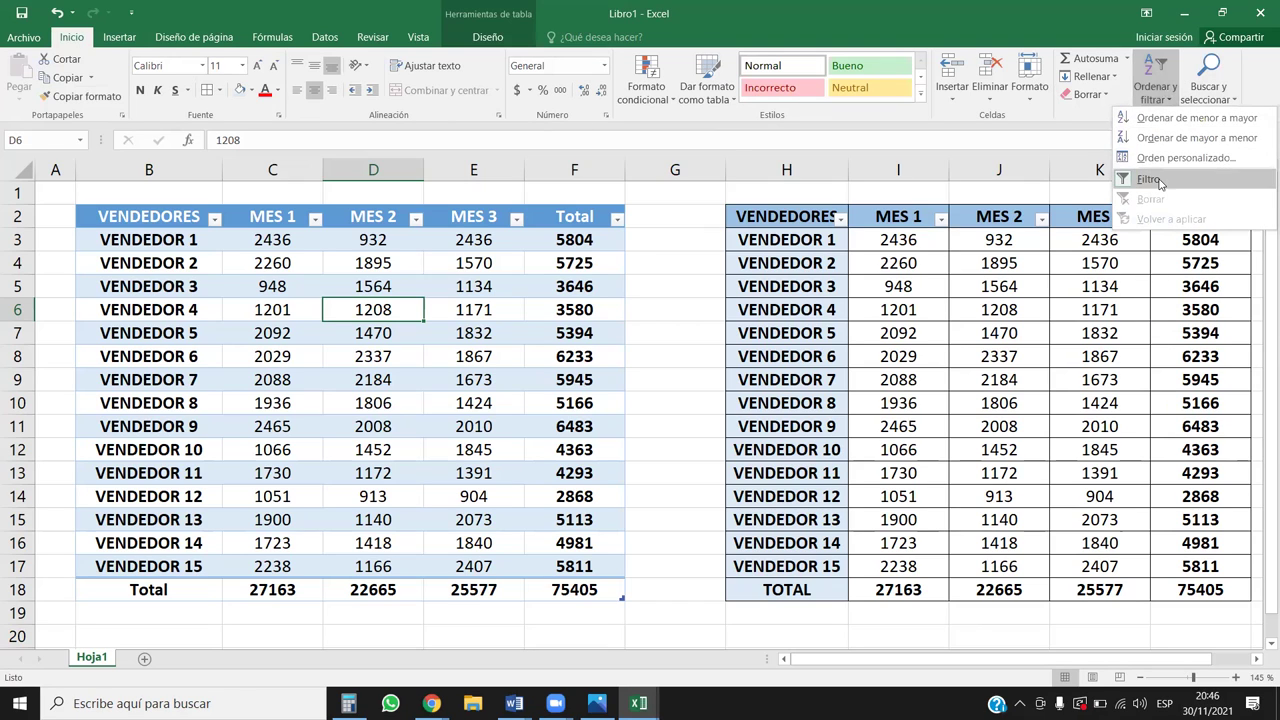
click(468, 322)
click(490, 355)
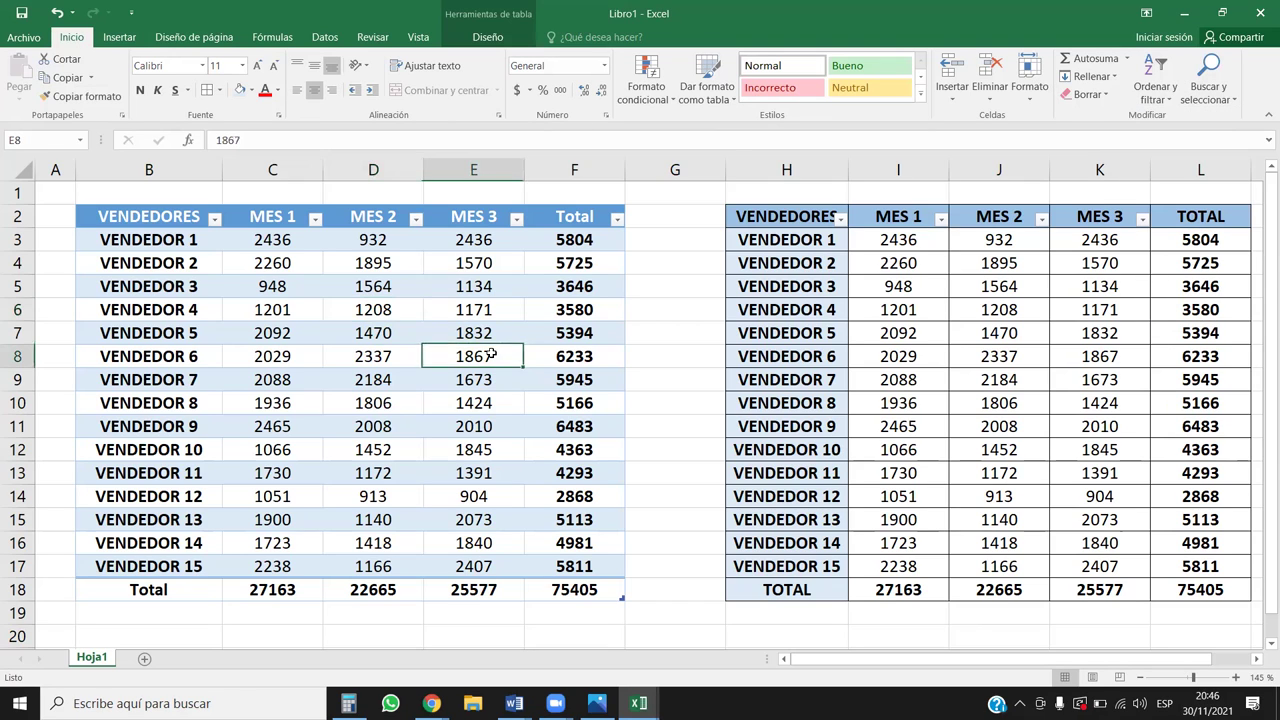
click(538, 372)
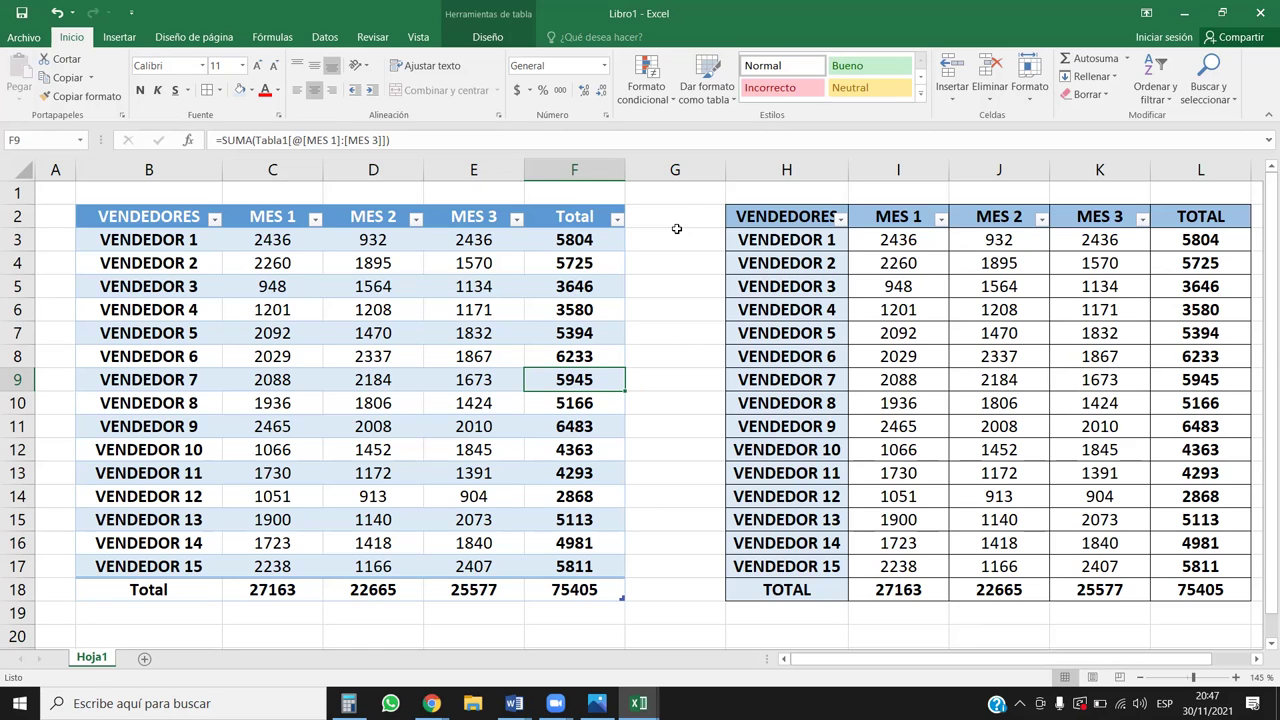
- Copy the Hoja1 sheet in front of itself, and place a copy of that new sheet in front of it
right_click(96, 664)
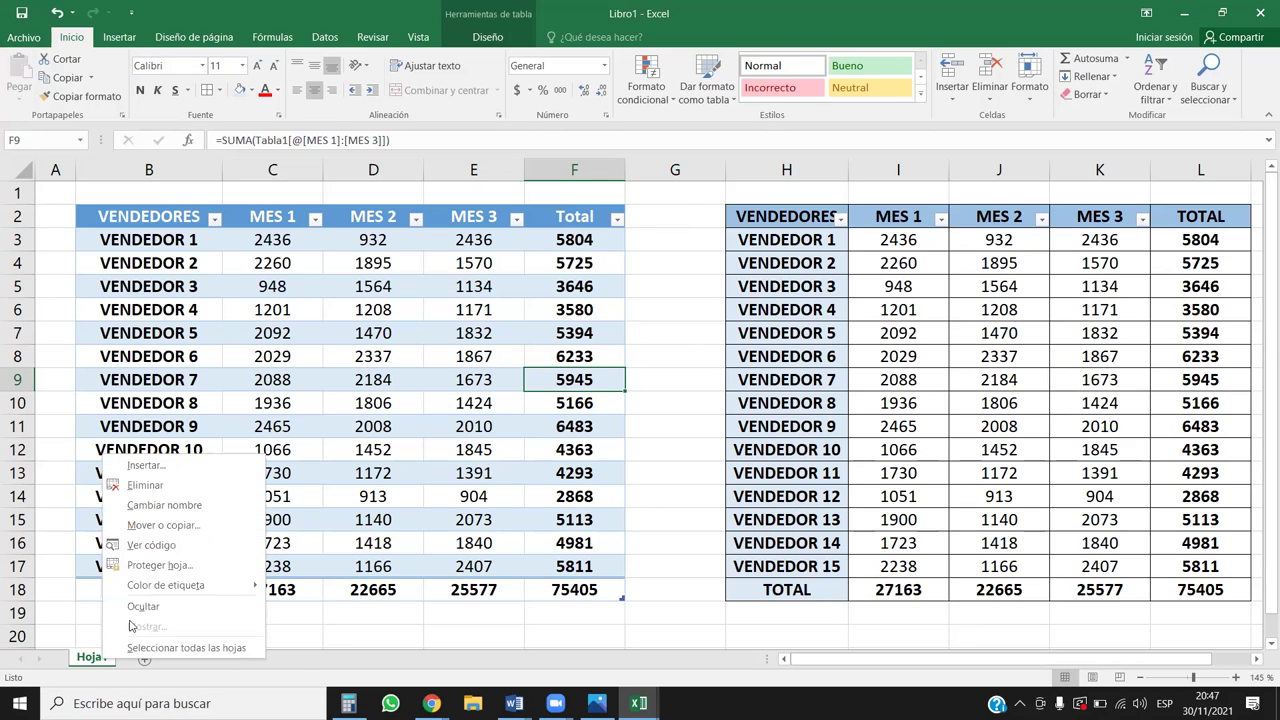
click(163, 525)
click(100, 590)
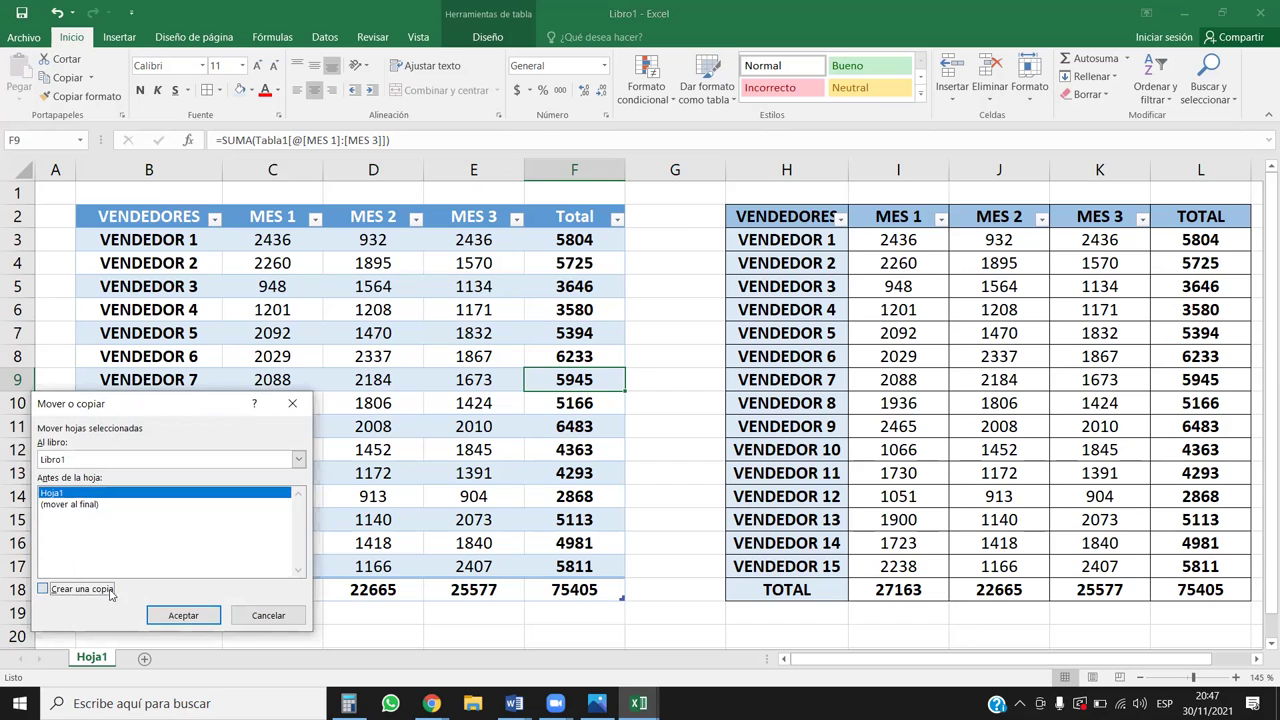
click(197, 617)
right_click(104, 657)
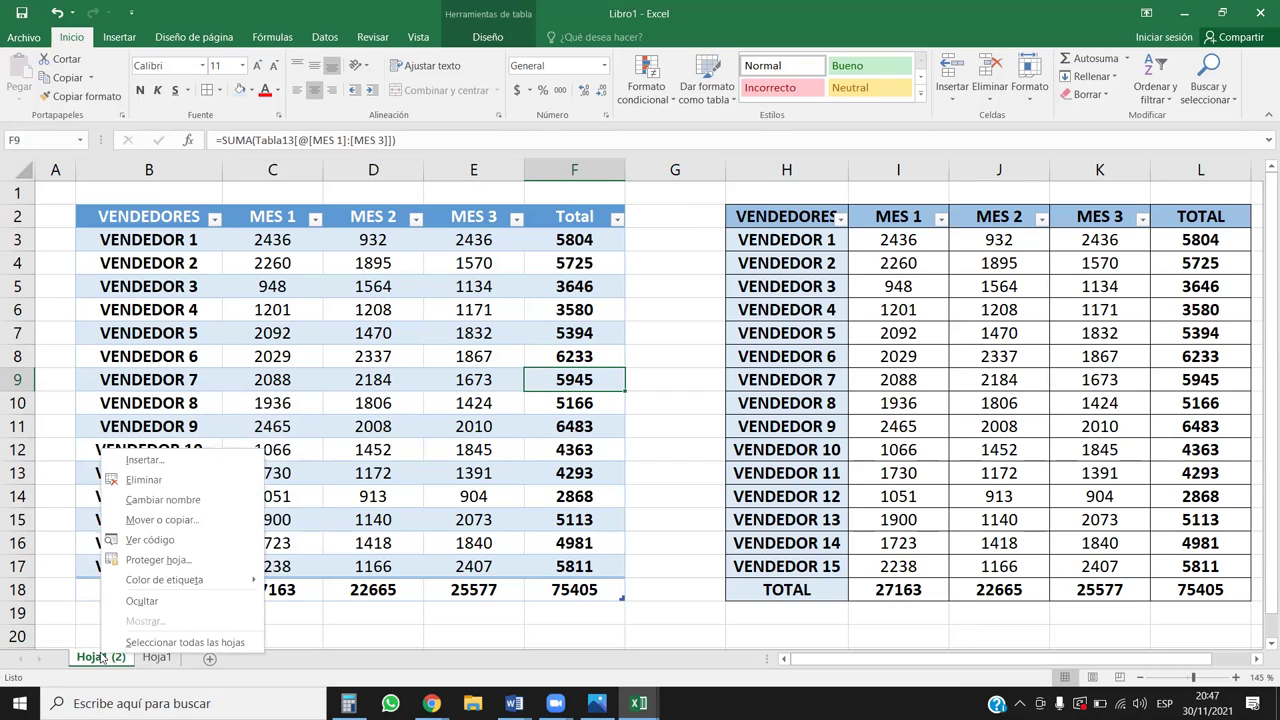
click(158, 521)
click(86, 588)
click(169, 612)
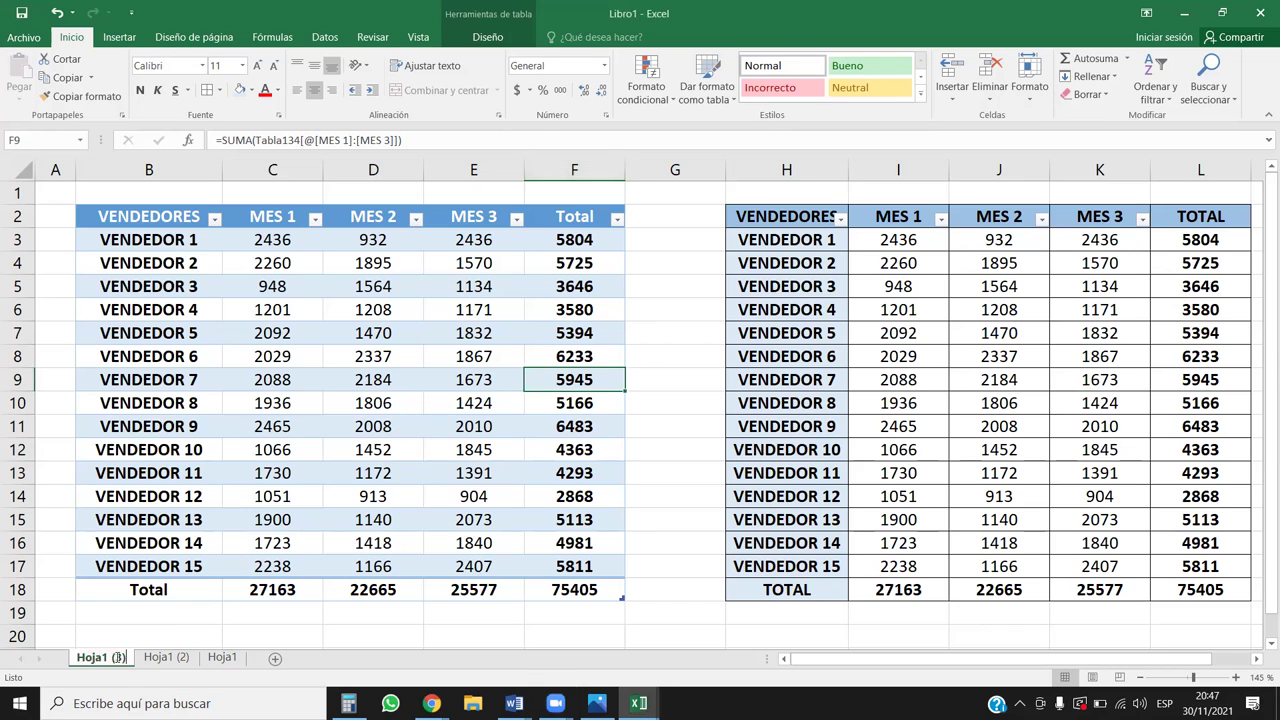
- Rename the first sheet, Hoja1 (3), as Trim1
double_click(100, 657)
key(BackSpace)
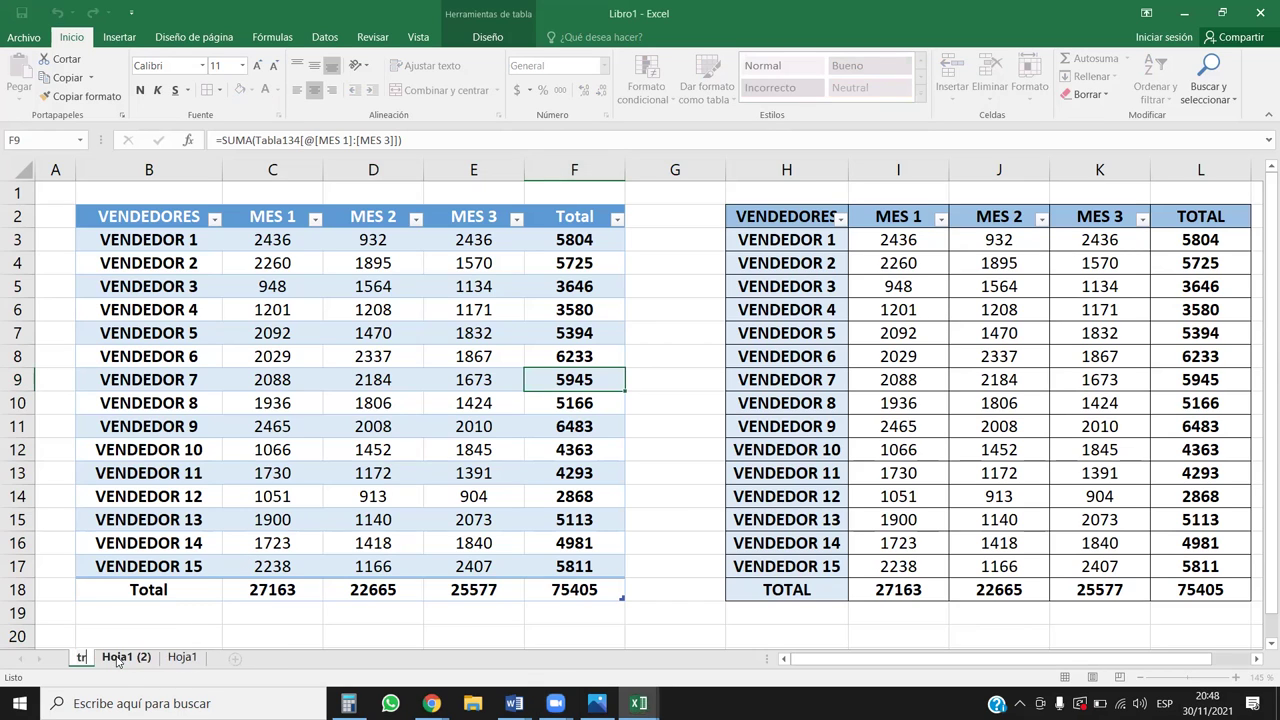
text(Trim)
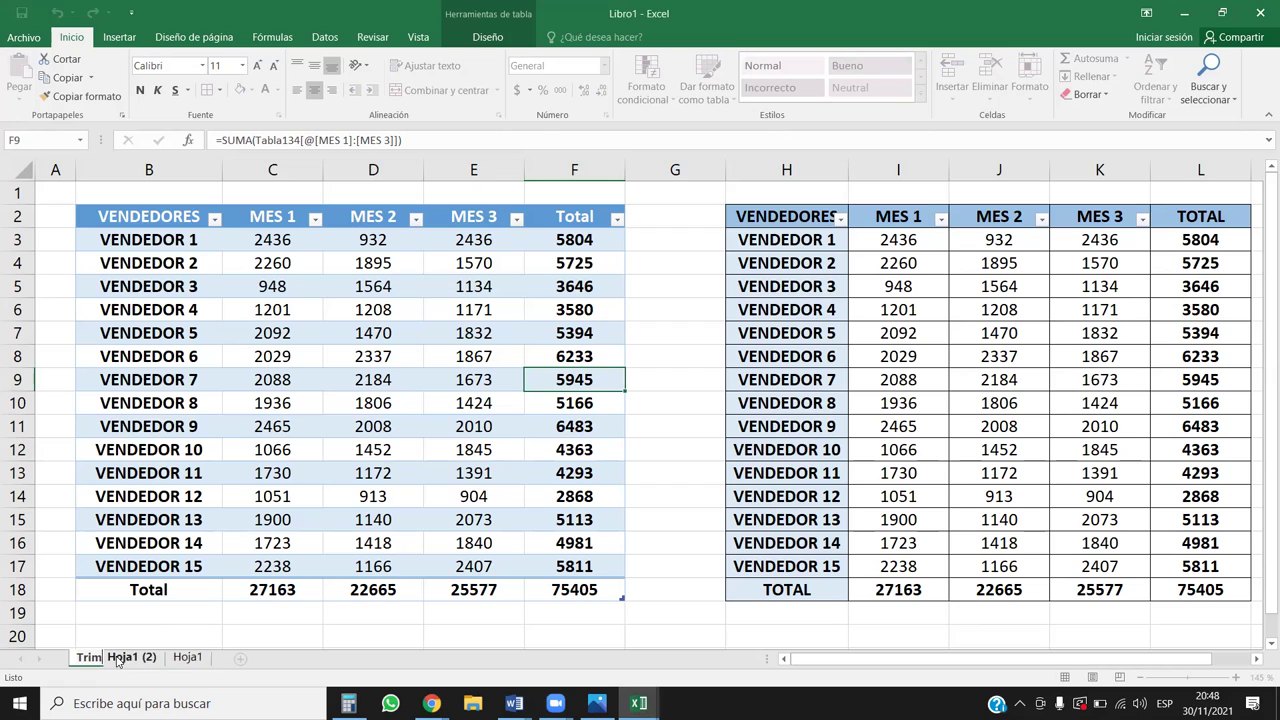
text(1)
key(Return)
- Rename the middle sheet, Hoja1 (2), as Trim
click(148, 657)
double_click(150, 657)
text(trime)
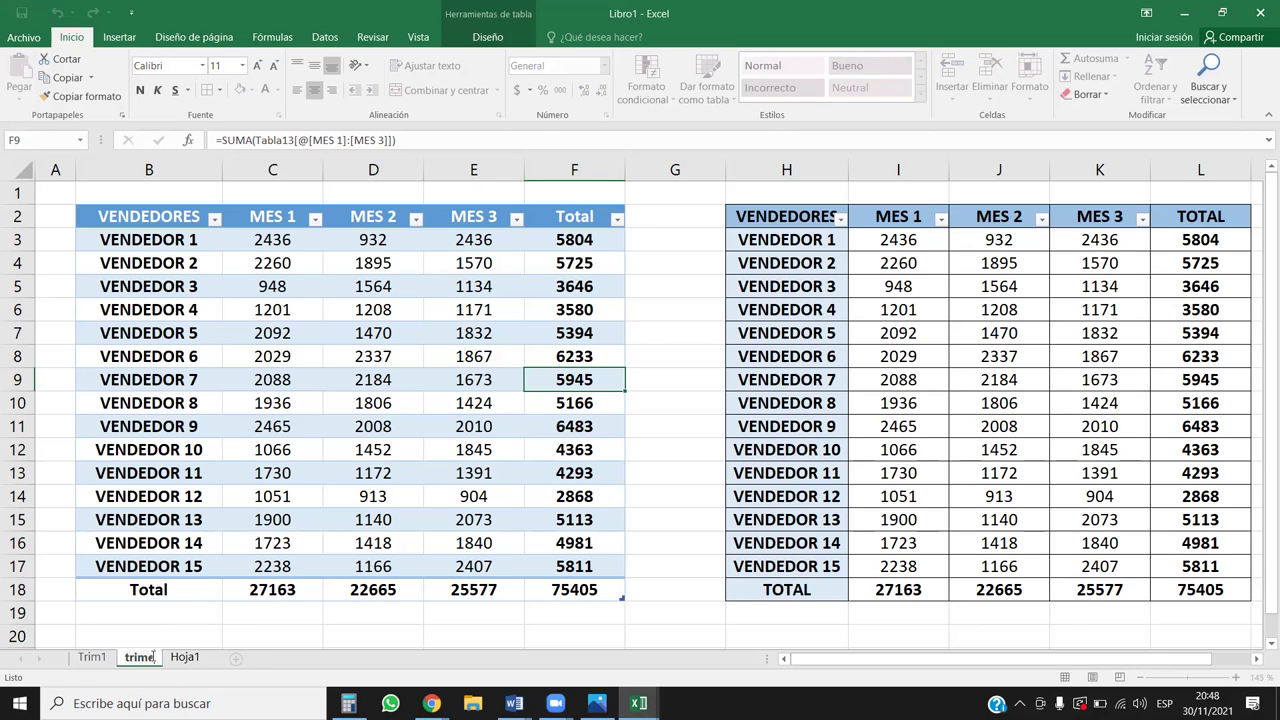
text(2)
key(BackSpace)
key(BackSpace)
key(BackSpace)
key(BackSpace)
key(BackSpace)
text(RT)
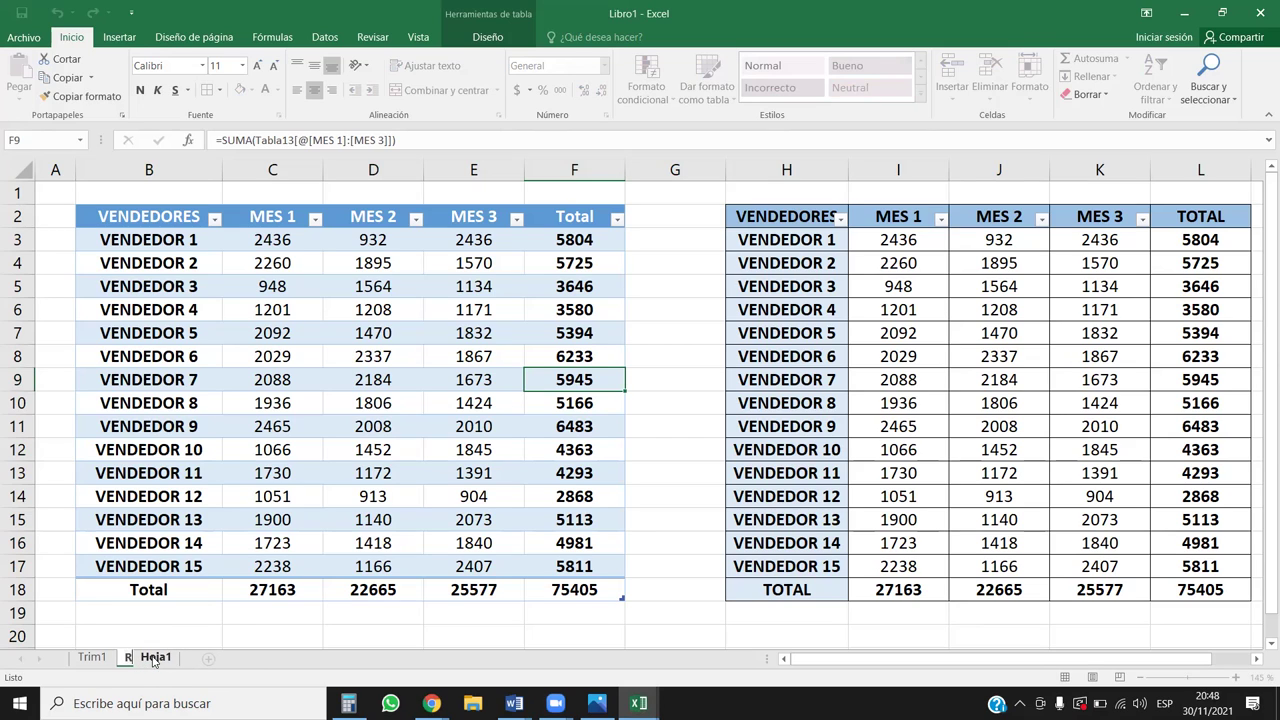
key(BackSpace)
key(BackSpace)
text(Trim)
- Rename the Hoja1 sheet as Trim3
double_click(180, 657)
text(Trim)
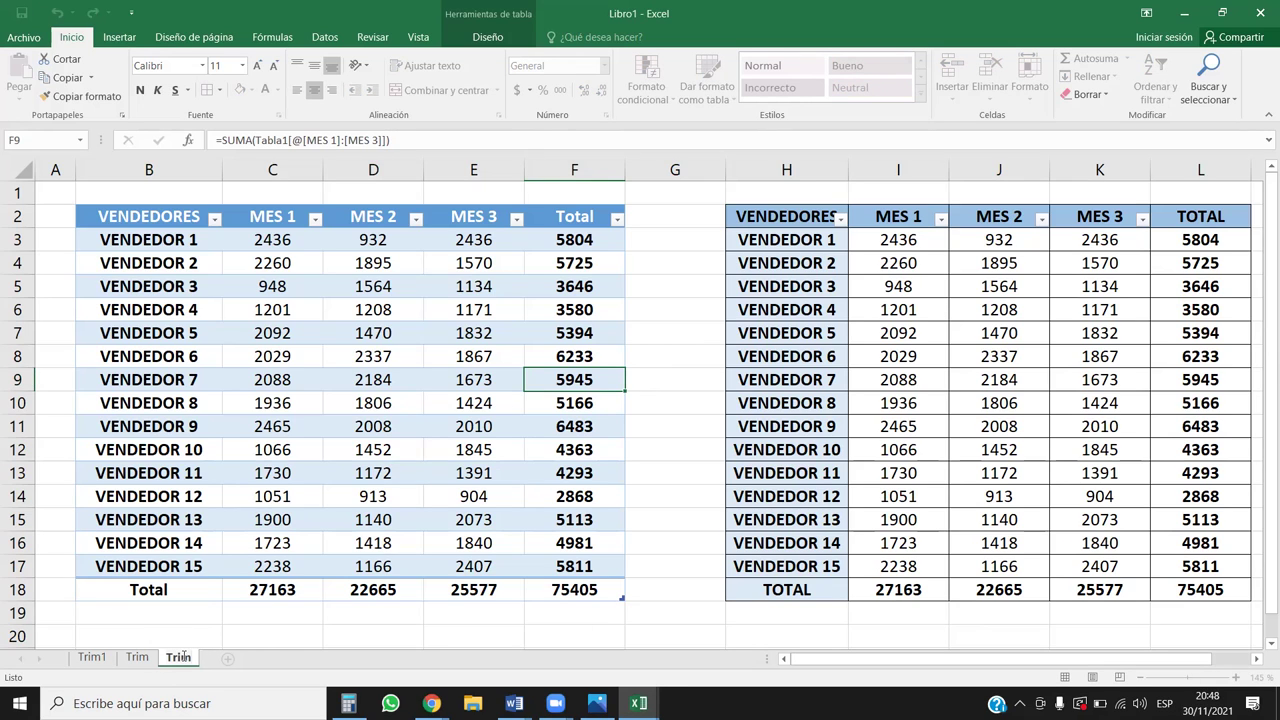
text(3)
key(Return)
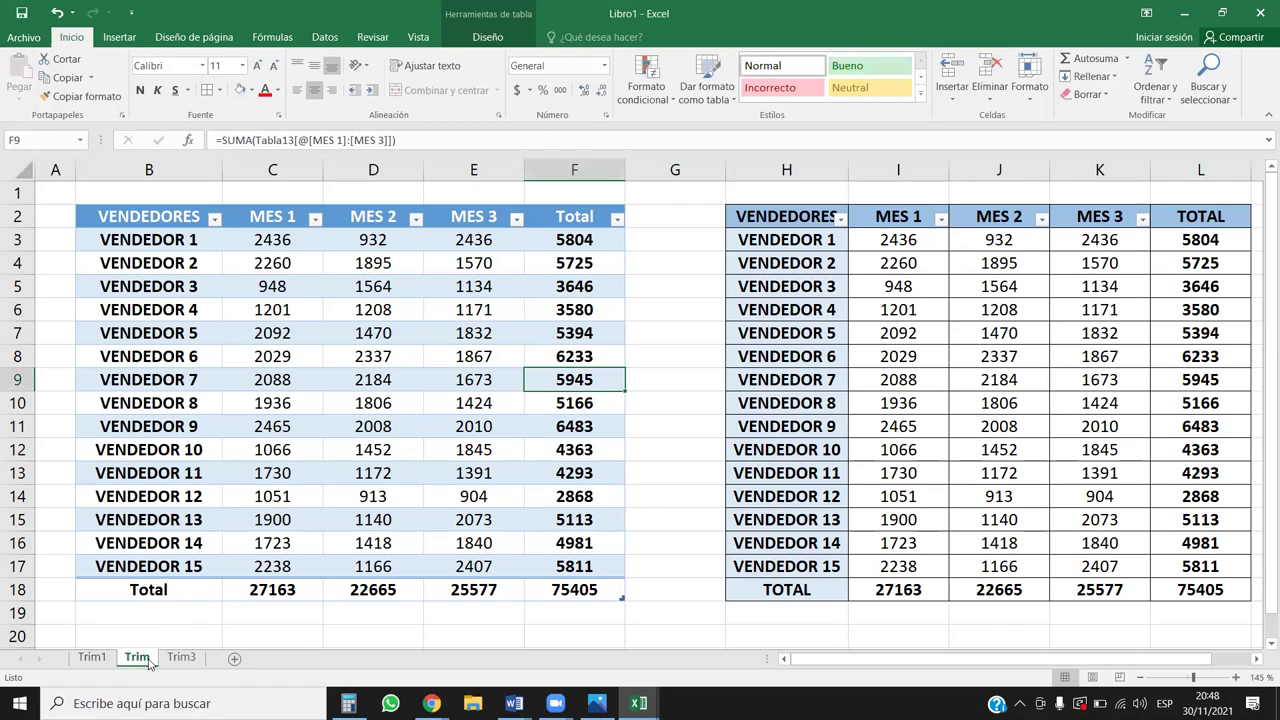
- Rename the middle sheet, Trim, as Trim2
click(146, 658)
text(2)
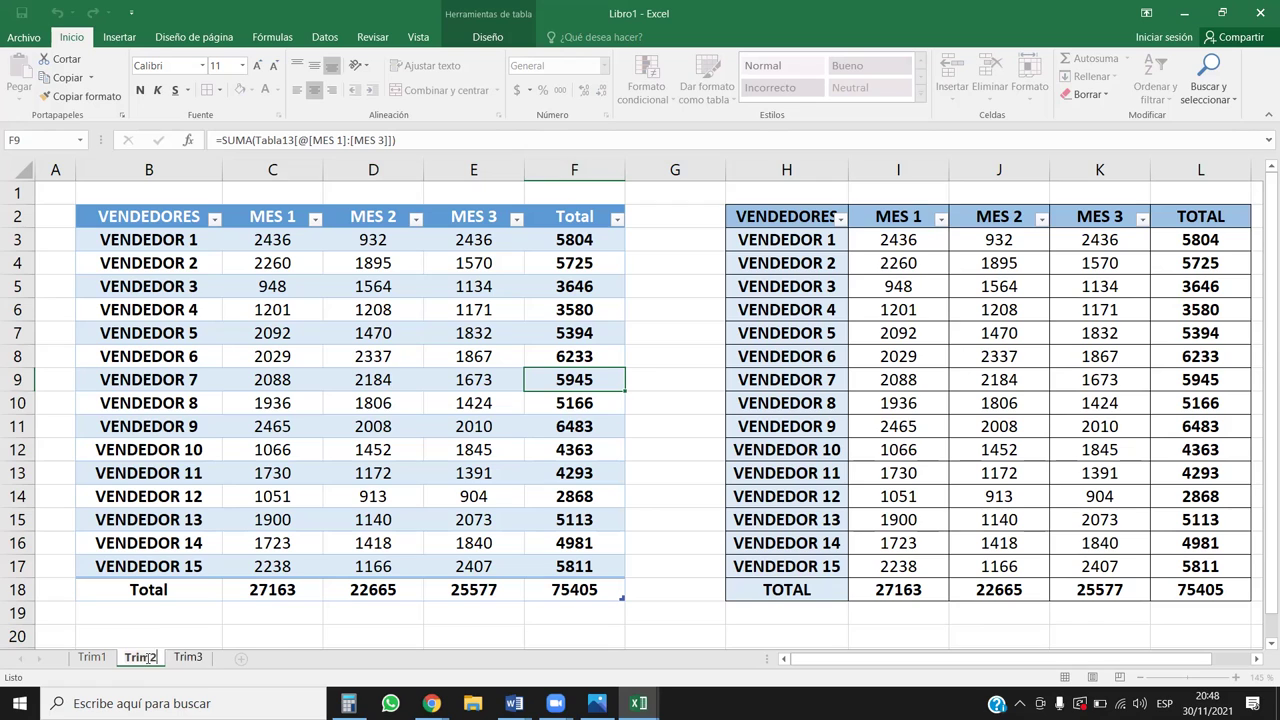
click(188, 657)
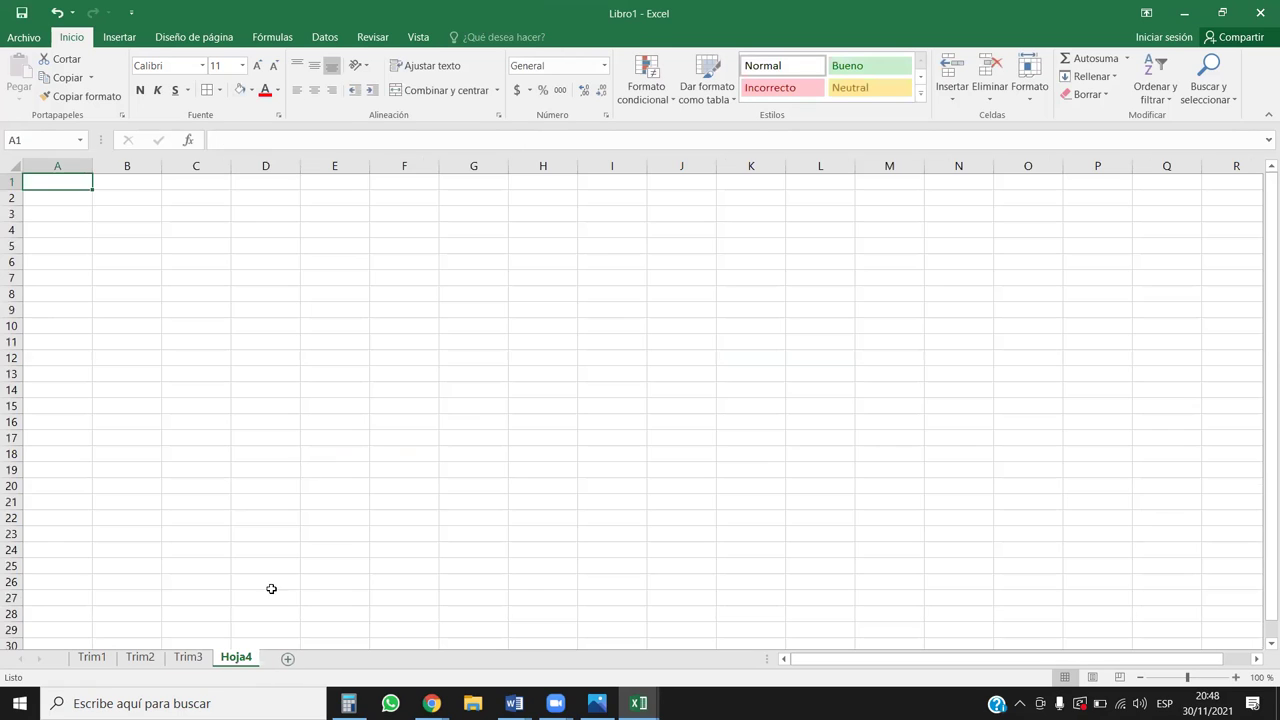
- Add a new sheet after Trim3 and enter the labels Trim 1 in D4 and Trm 2 in D5
click(241, 659)
click(263, 229)
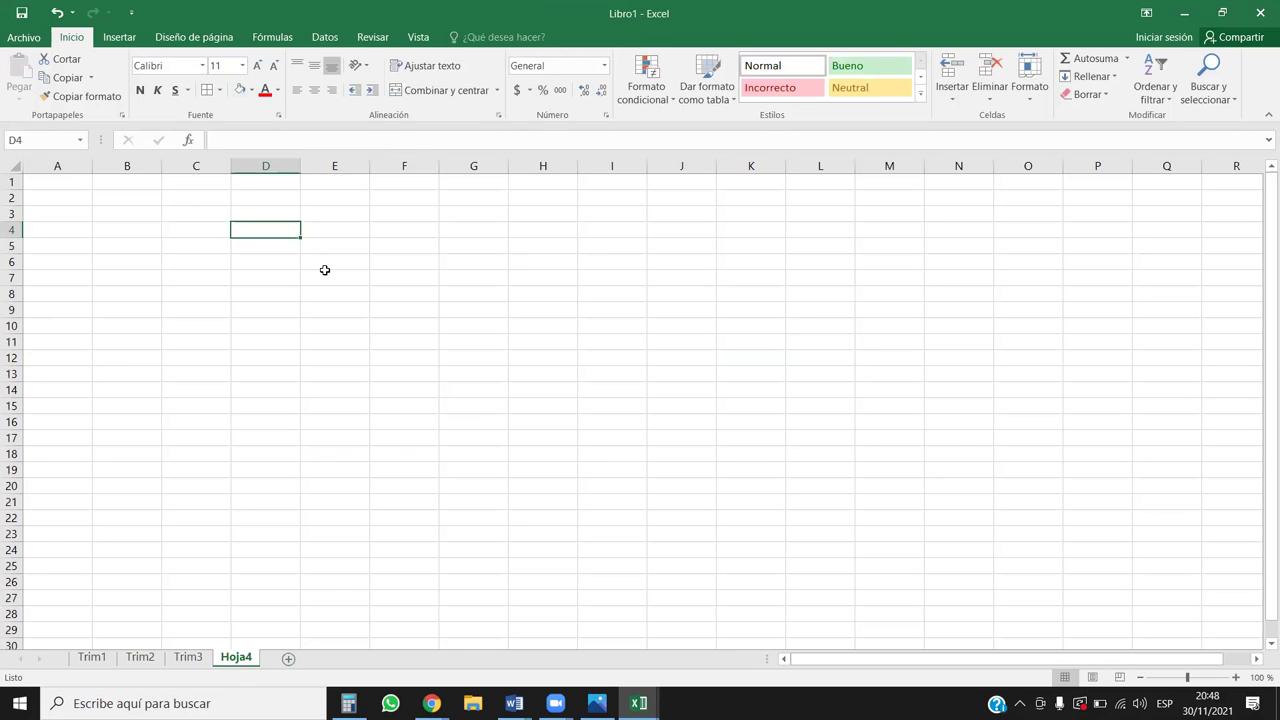
text(Tr)
key(BackSpace)
key(BackSpace)
text(Trim 1)
key(Return)
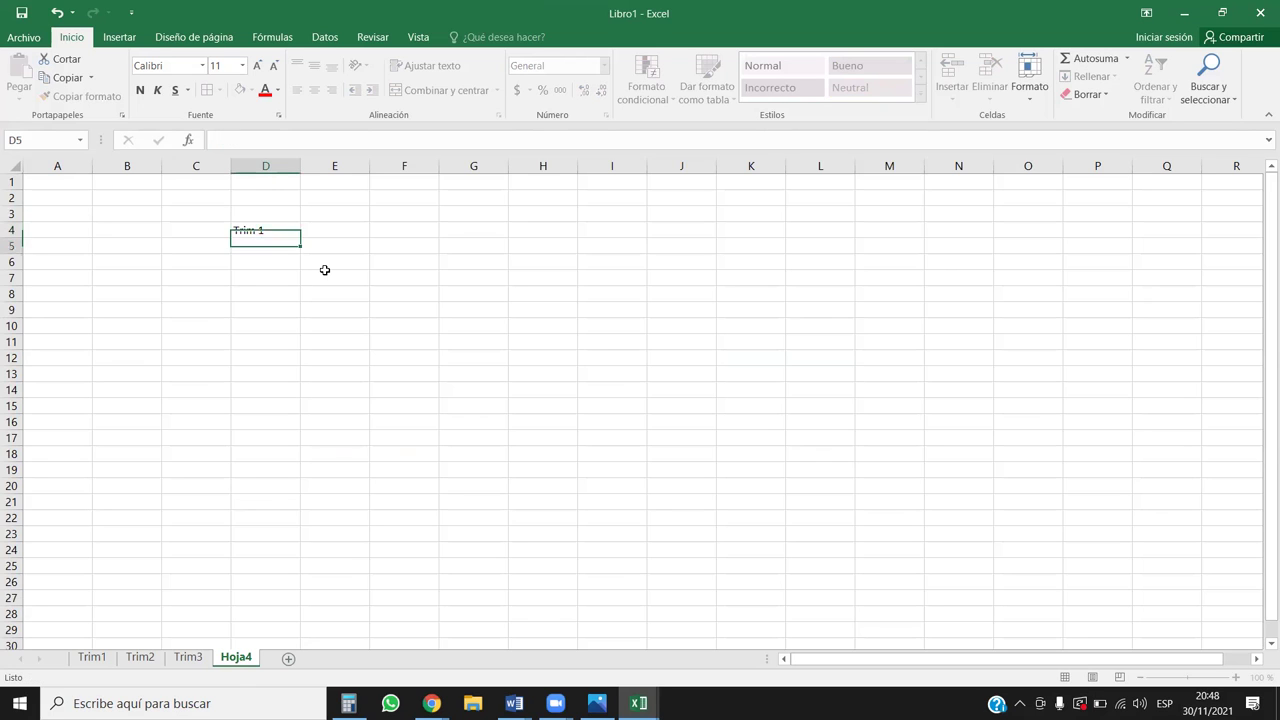
text(Trm)
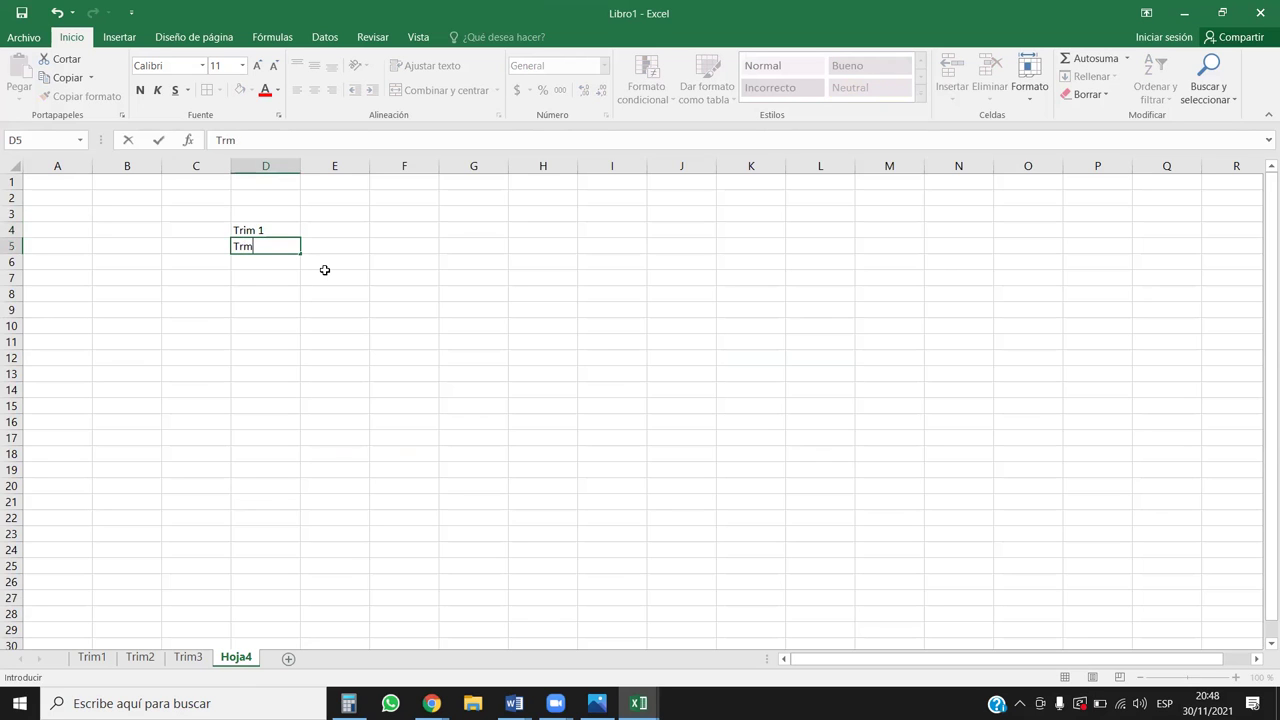
text( 2)
key(Return)
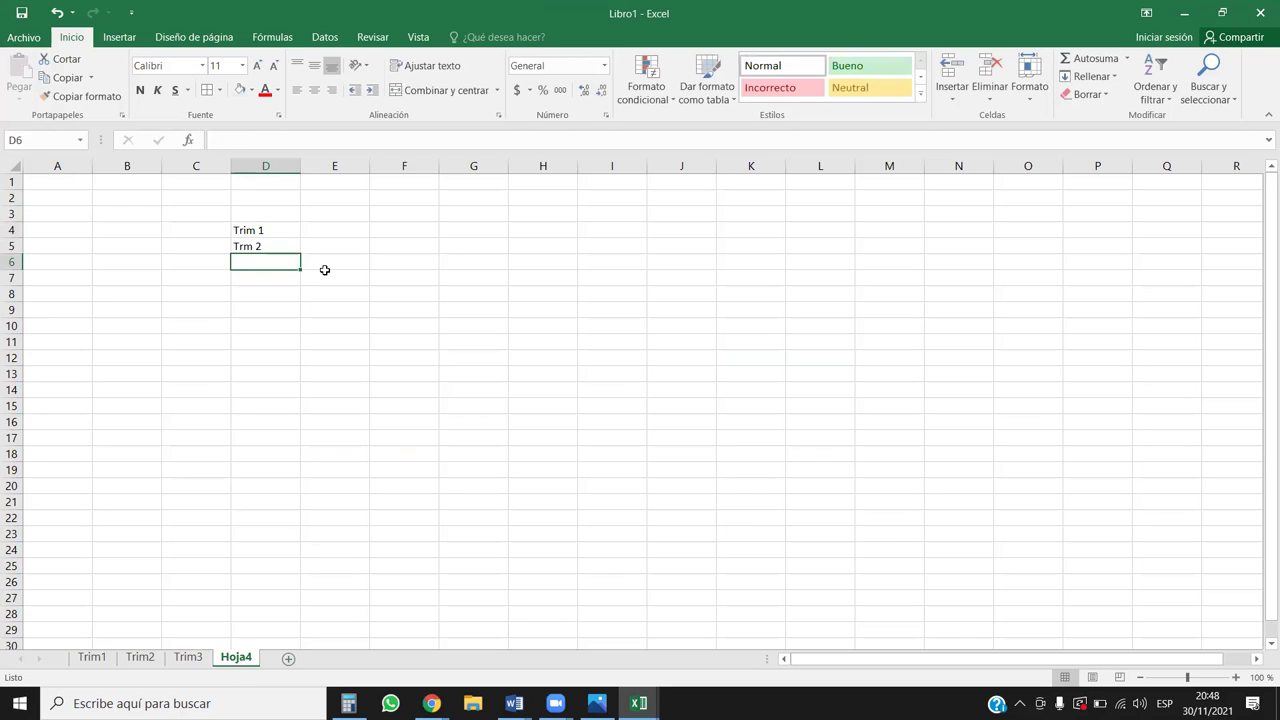
- Enter the label Trim3 in cell D6 of the new sheet
text(T)
key(BackSpace)
text(Trim)
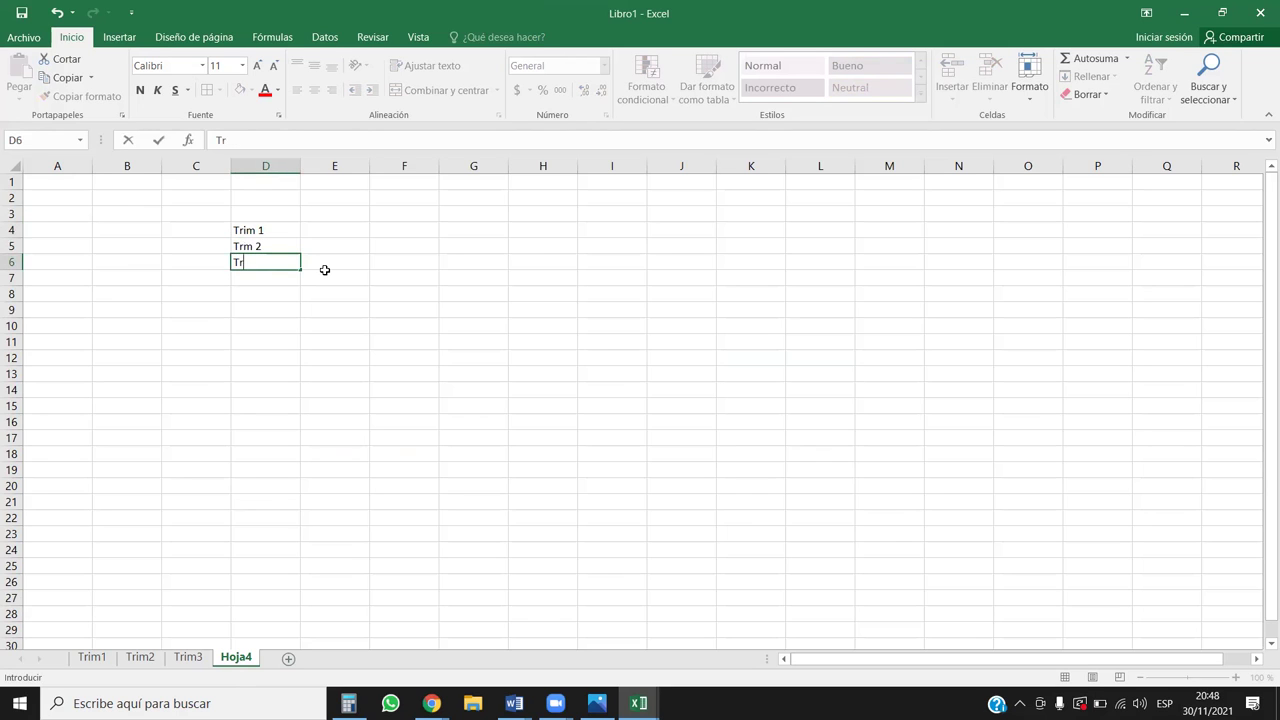
key(BackSpace)
key(BackSpace)
text(3)
key(Left)
key(Left)
click(261, 259)
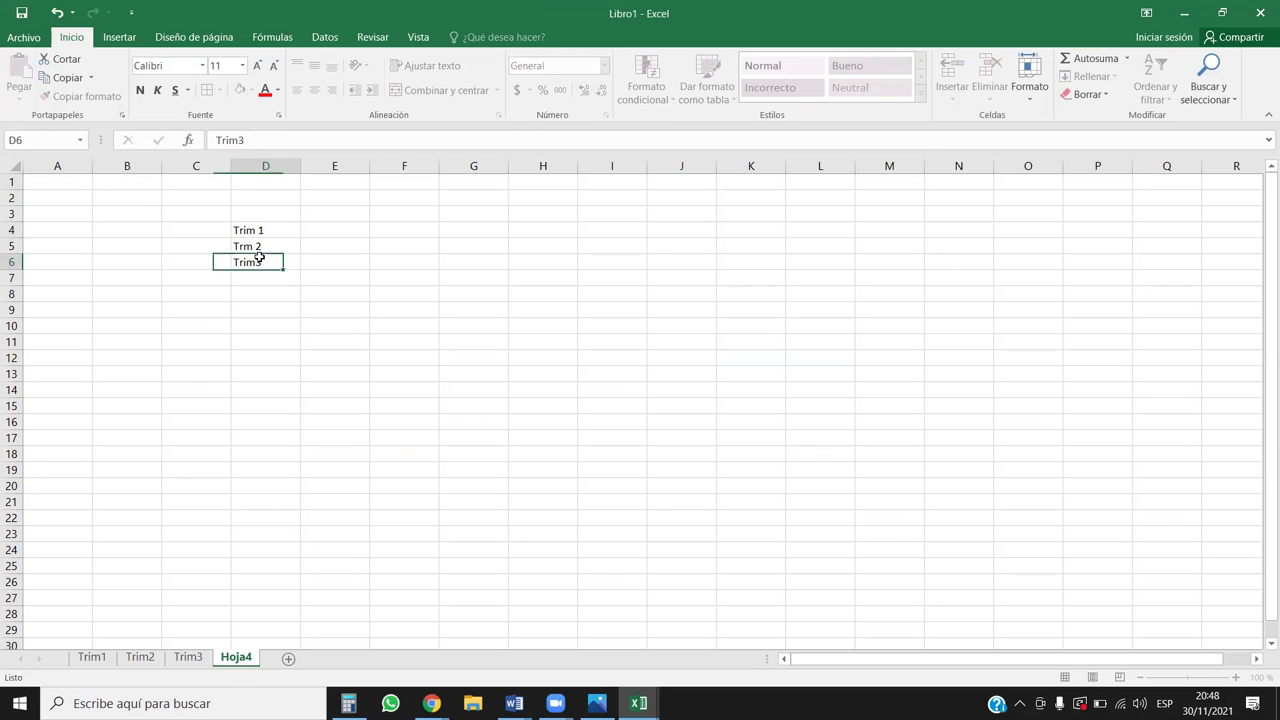
- Add a space to the D6 label so it reads Trim 3, and fill the series down to D7 as Trim 4
key(Up)
key(Up)
double_click(261, 260)
key(Left)
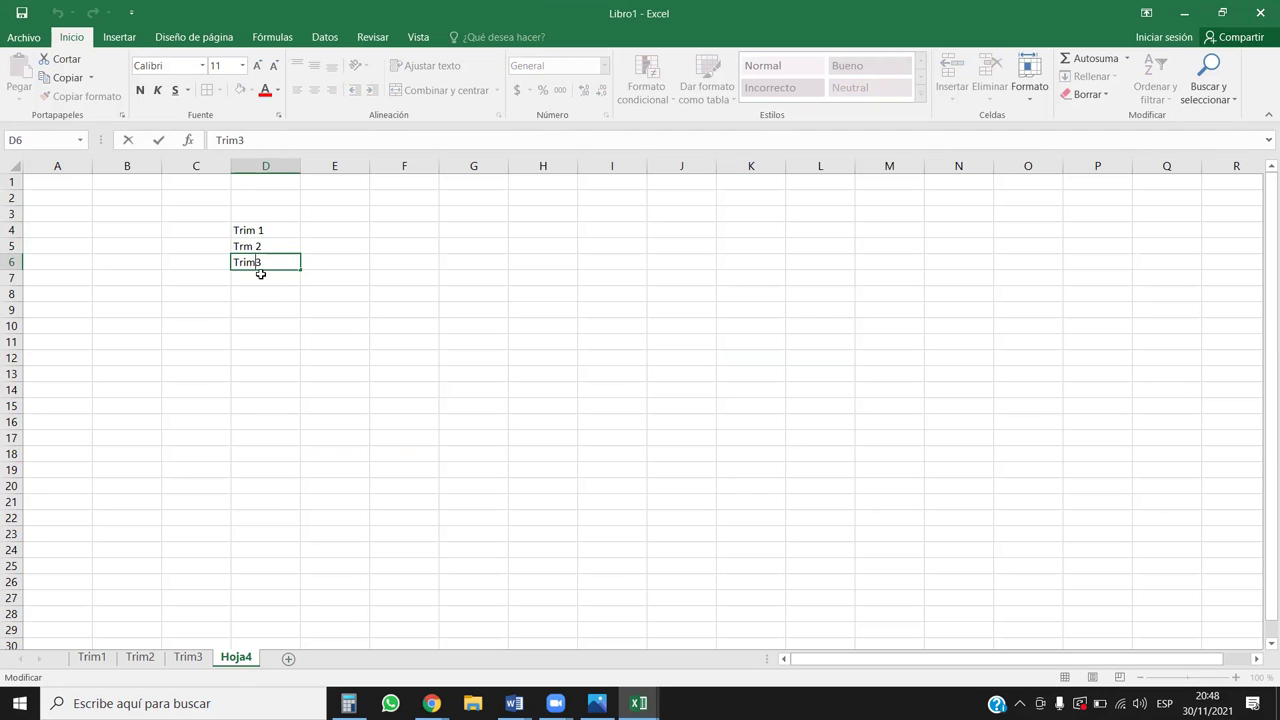
click(258, 227)
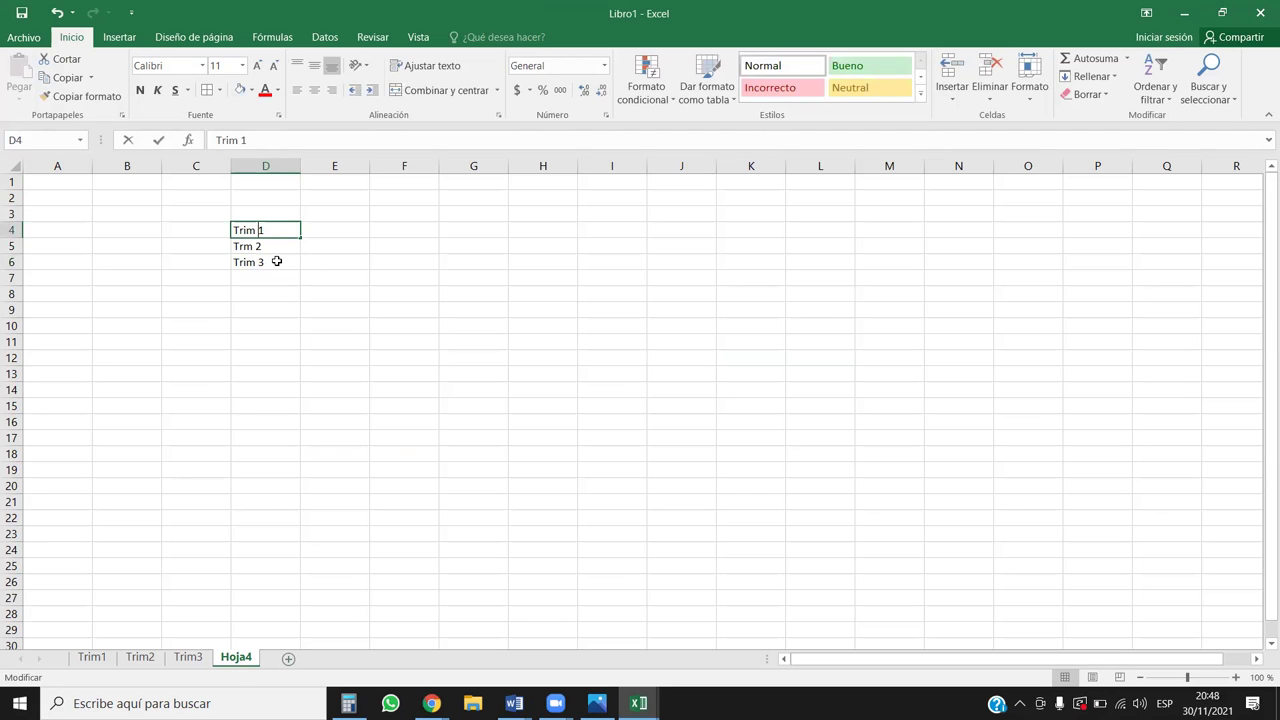
key(F2)
key(Left)
click(286, 275)
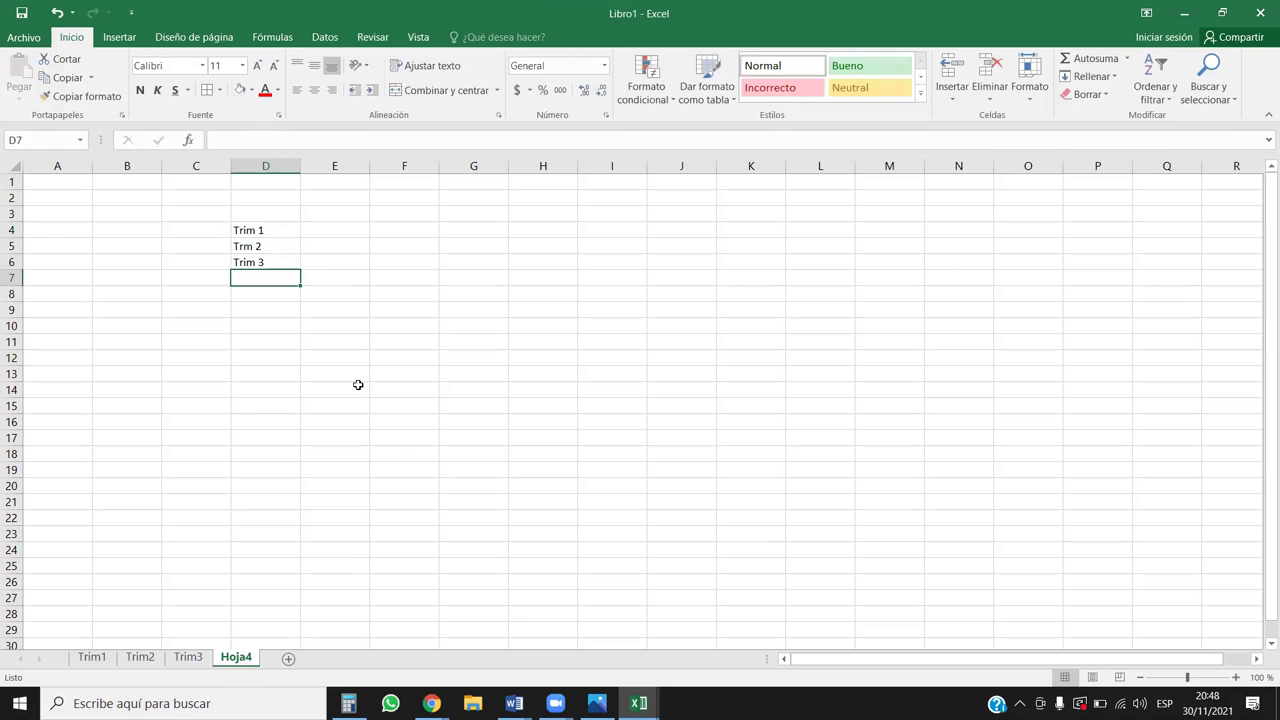
click(262, 262)
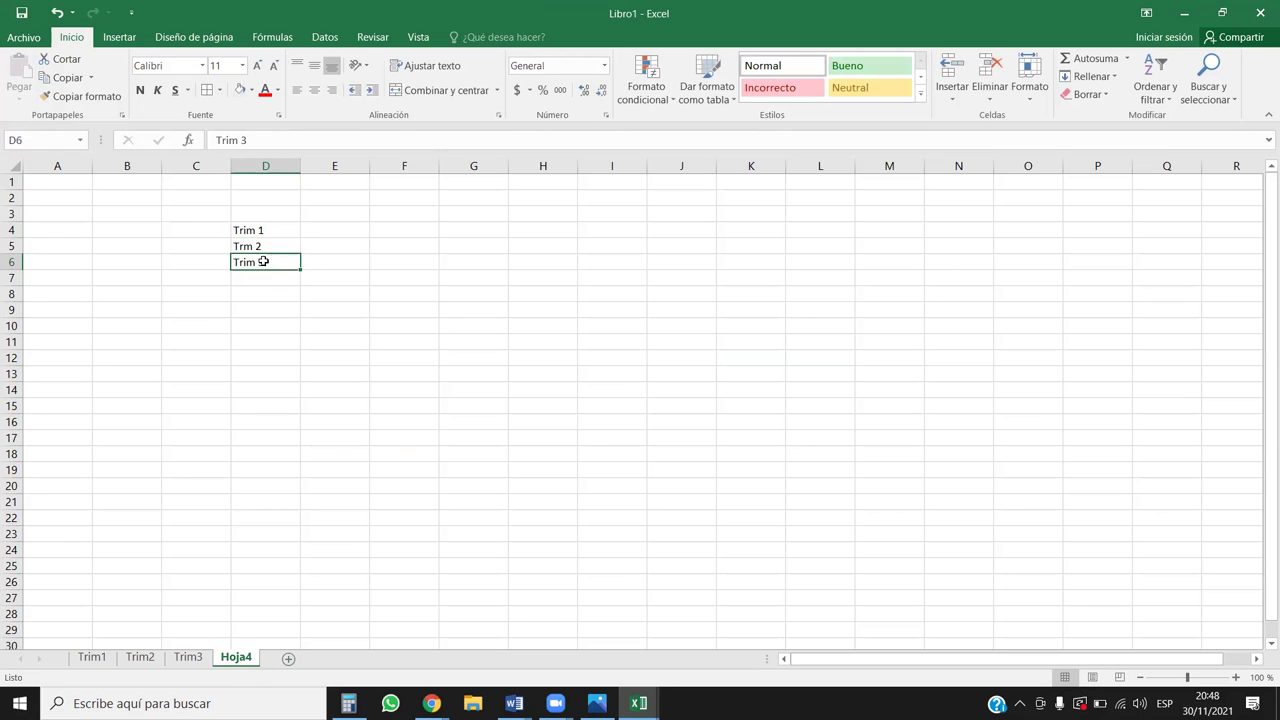
drag(298, 269, 299, 286)
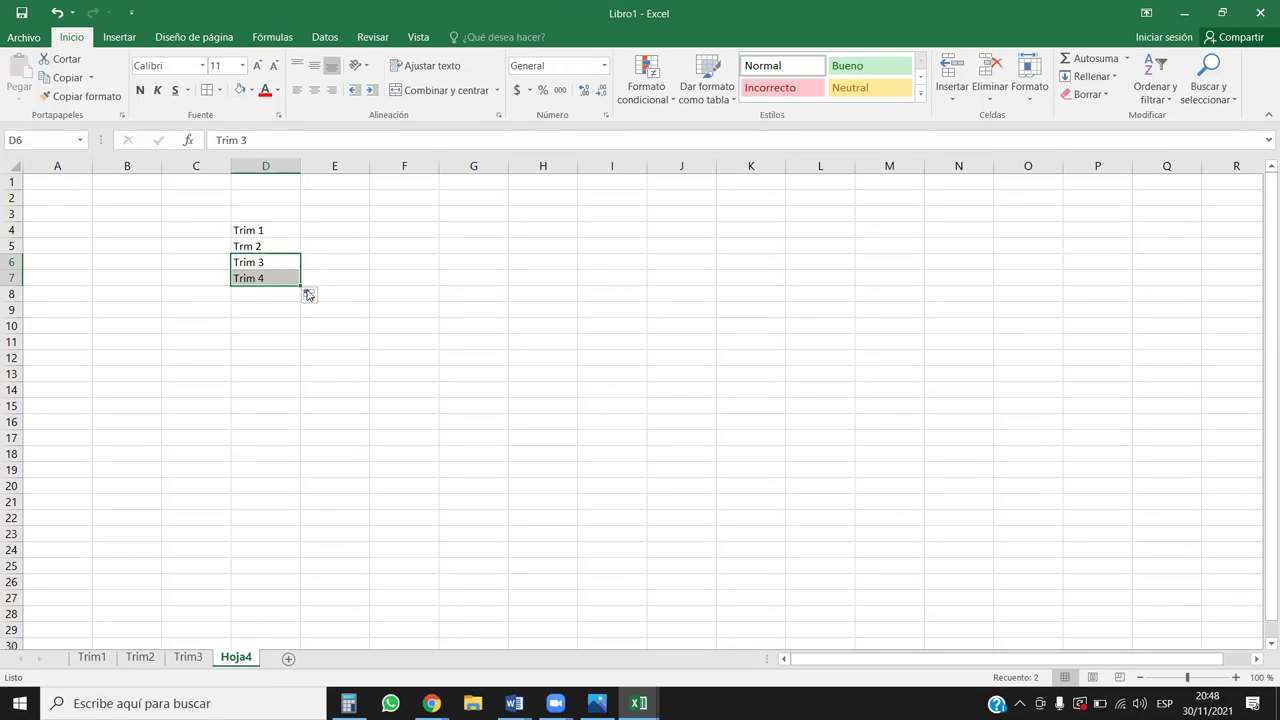
- Enter the column heading totales in cell E3, beside the quarter labels
click(405, 246)
click(323, 222)
text(Trim)
key(BackSpace)
key(BackSpace)
key(BackSpace)
key(BackSpace)
text(totales)
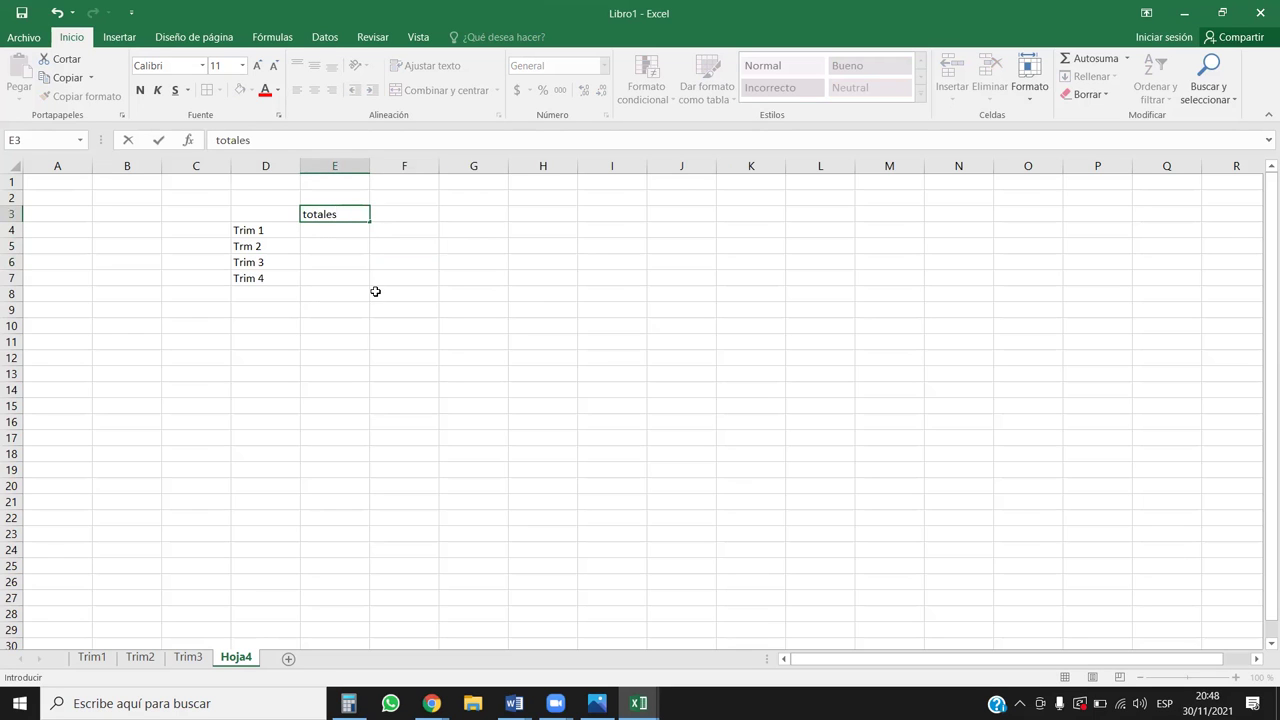
key(Return)
click(374, 290)
click(335, 342)
drag(240, 229, 271, 280)
click(437, 277)
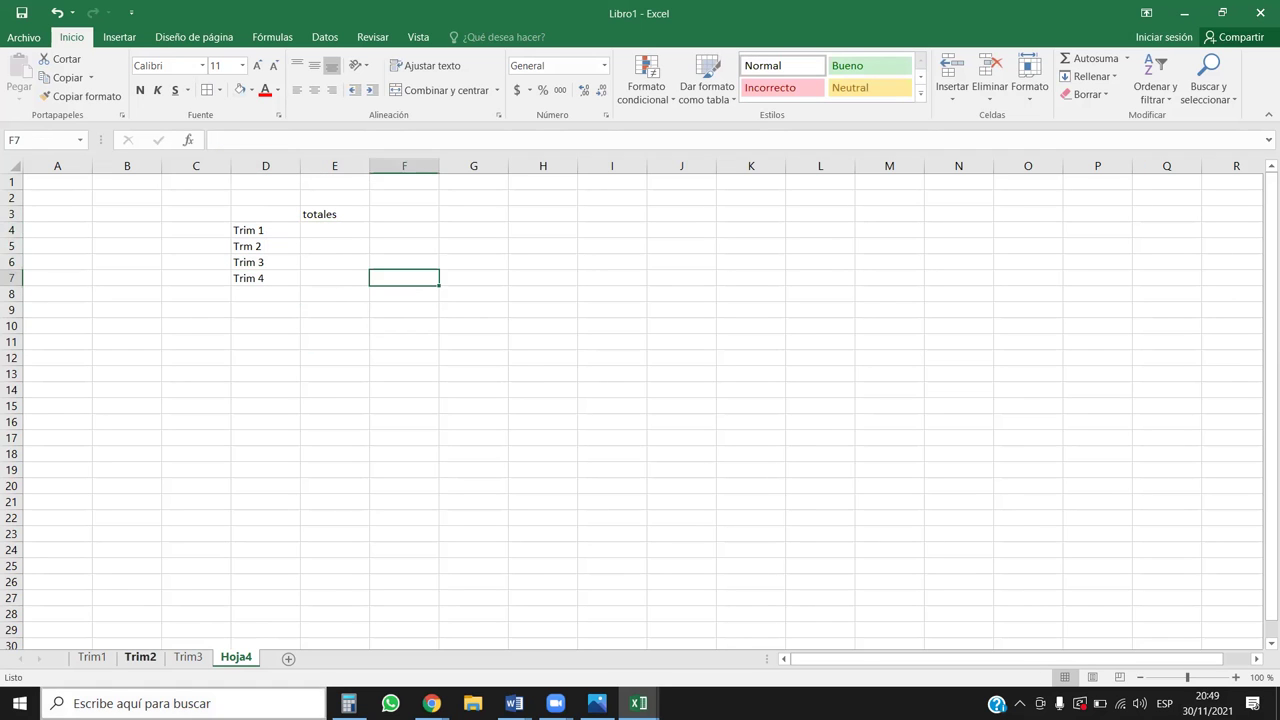
- Examine the monthly sales values C3:E17 of the table on the Trim1 sheet
click(100, 647)
click(91, 657)
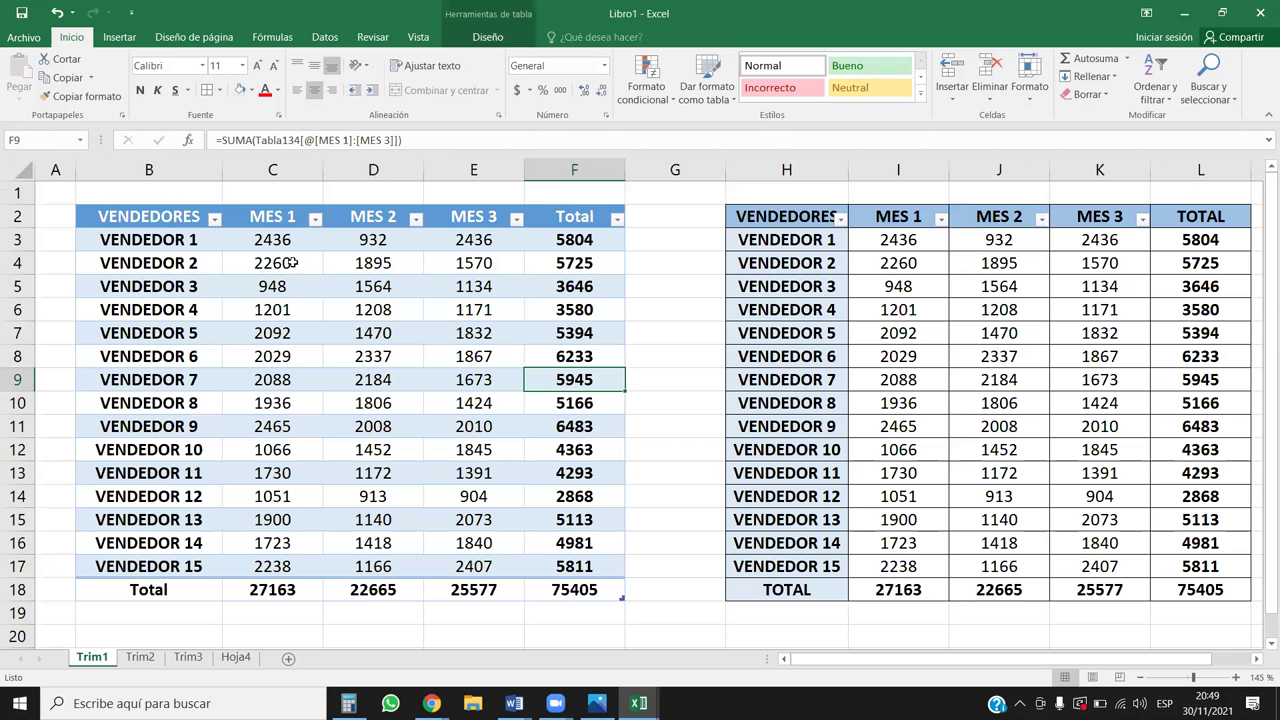
click(272, 240)
key(ctrl+shift+Down)
key(ctrl+shift+Right)
key(shift+Left)
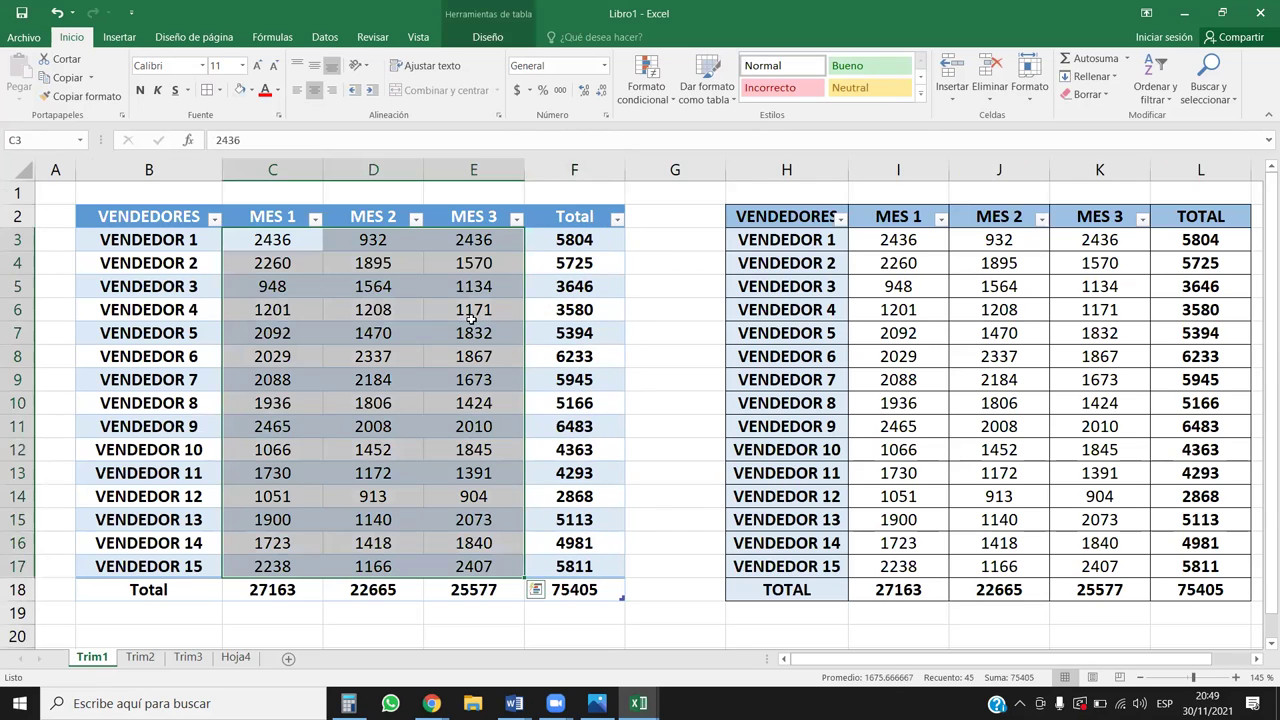
click(400, 294)
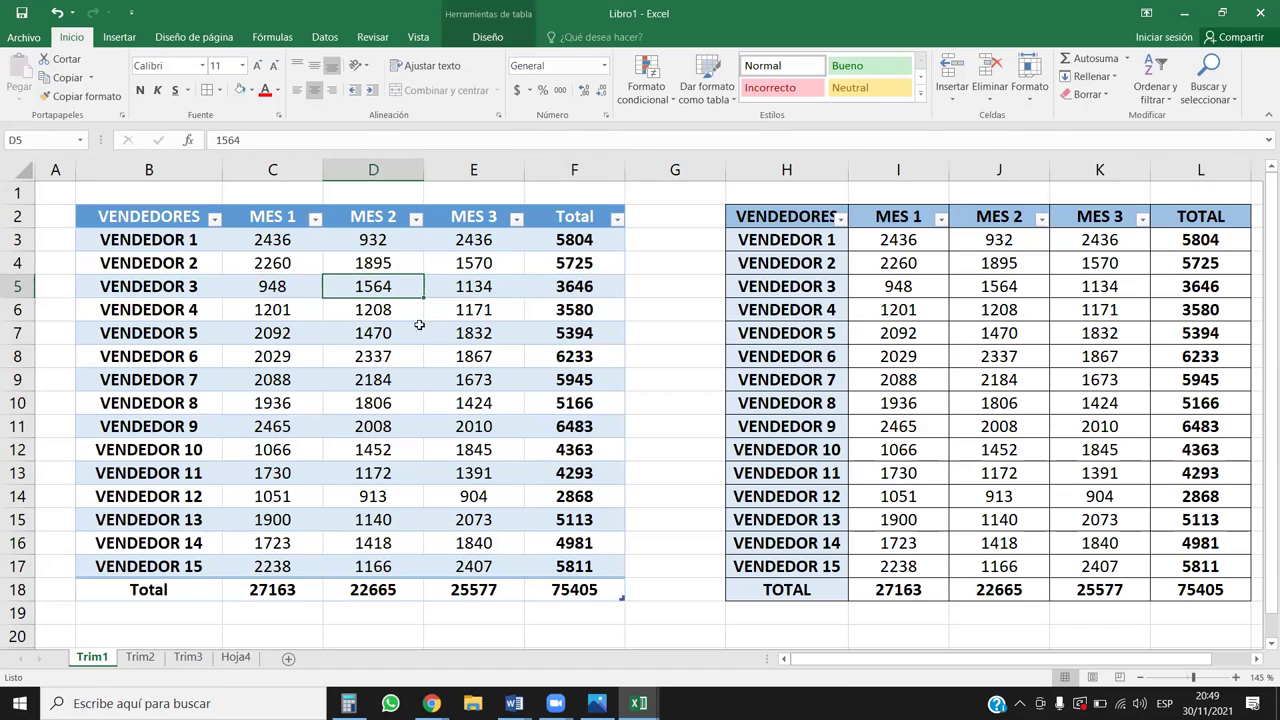
- Rename the Hoja4 sheet as Cons
click(228, 661)
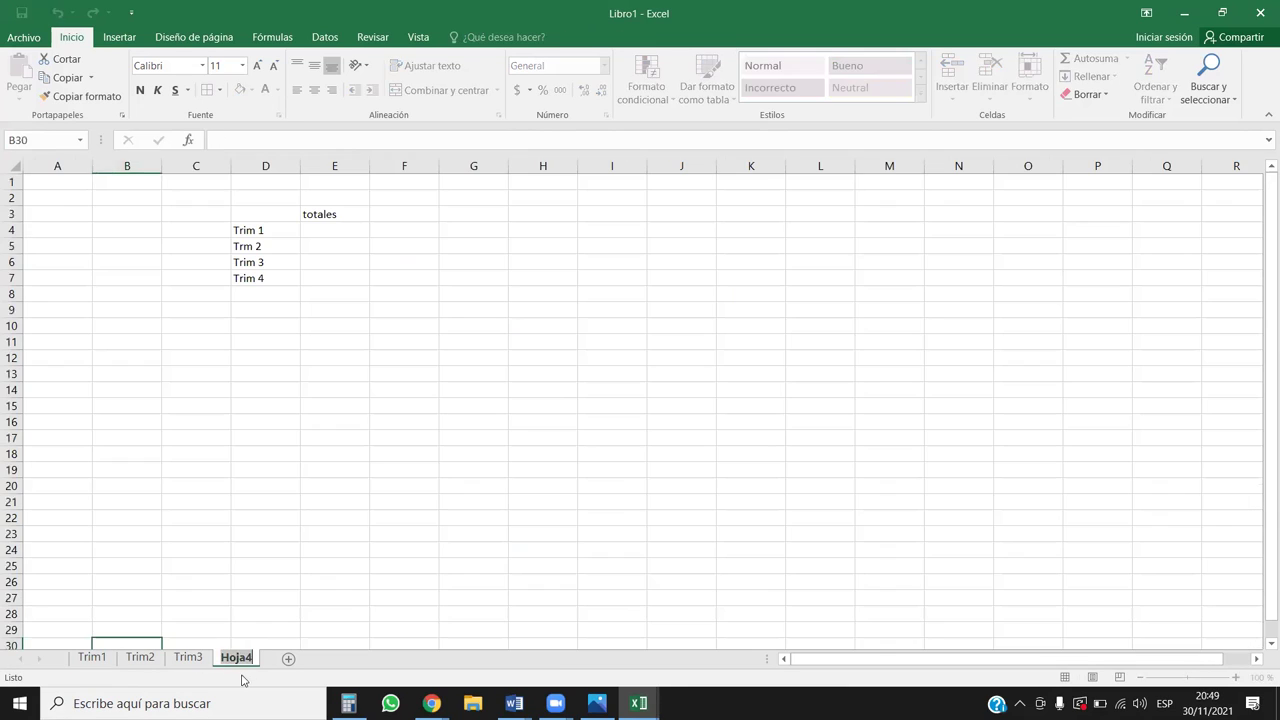
key(BackSpace)
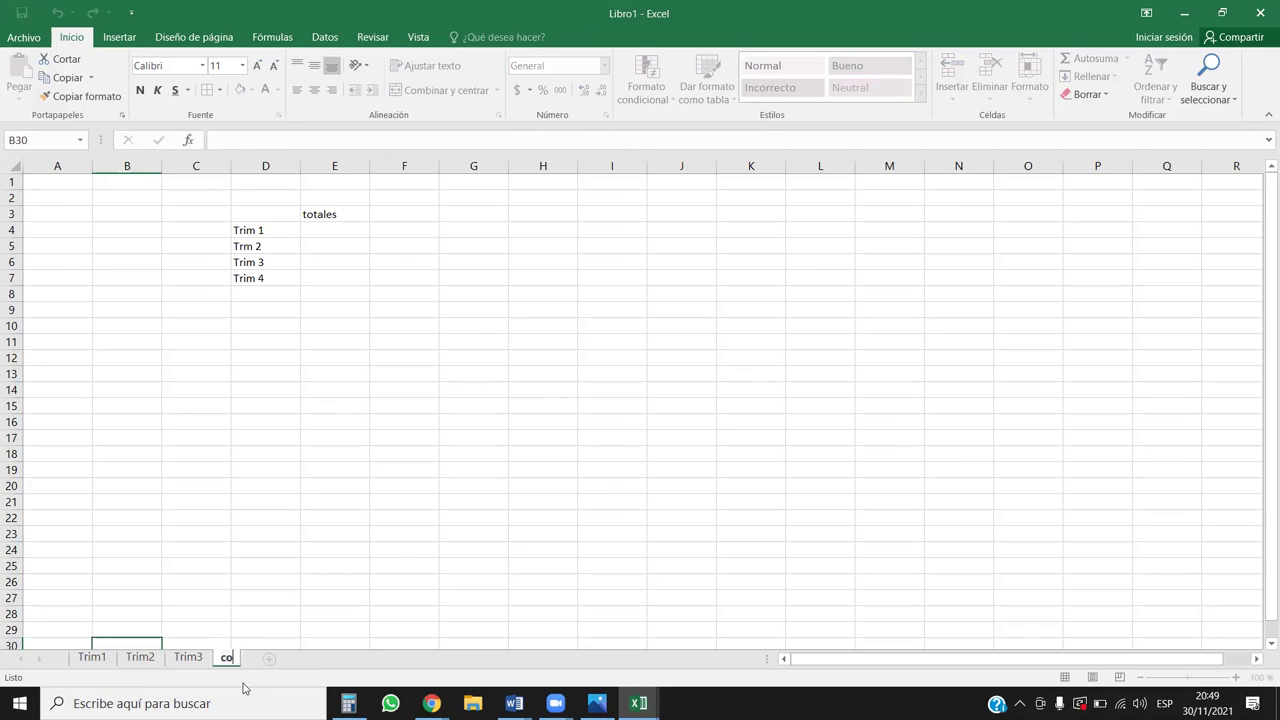
text(Consoliodad)
key(BackSpace)
key(BackSpace)
key(BackSpace)
key(BackSpace)
key(BackSpace)
key(BackSpace)
key(BackSpace)
click(530, 524)
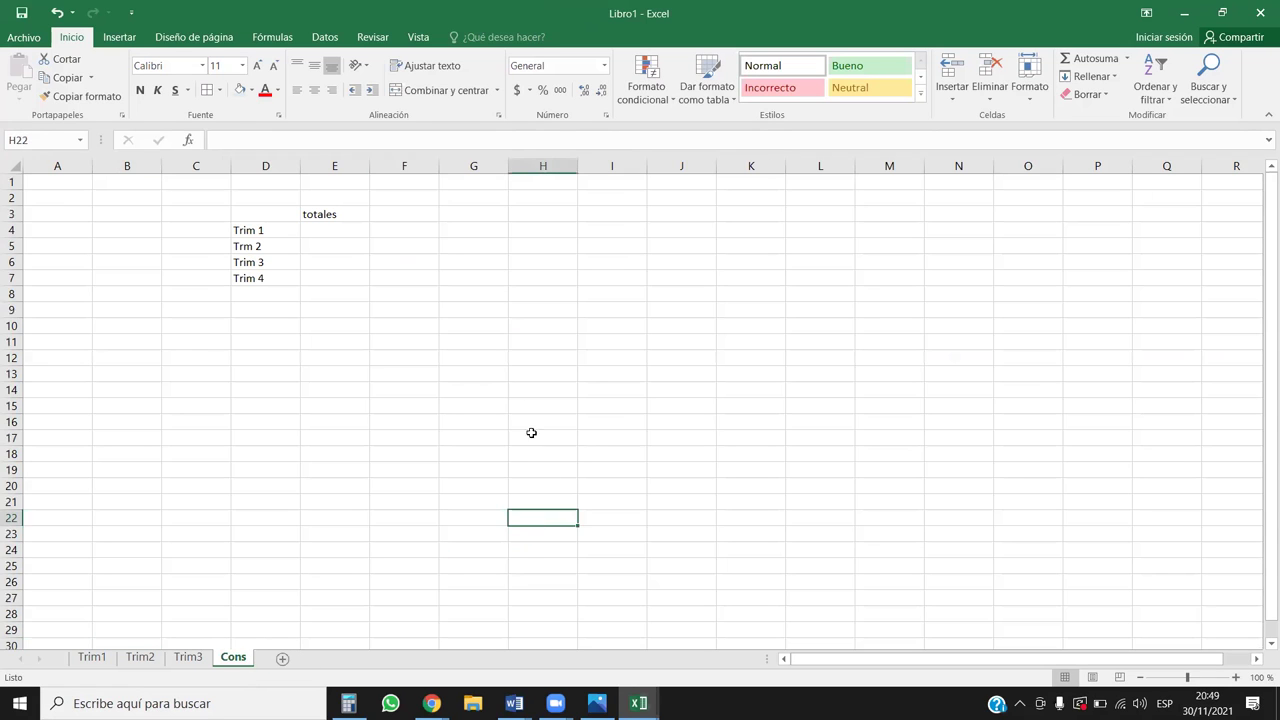
- Highlight the empty totals cells E4:E7 on Cons and look through the Trim1, Trim2 and Trim3 sheets
click(335, 229)
drag(343, 229, 348, 275)
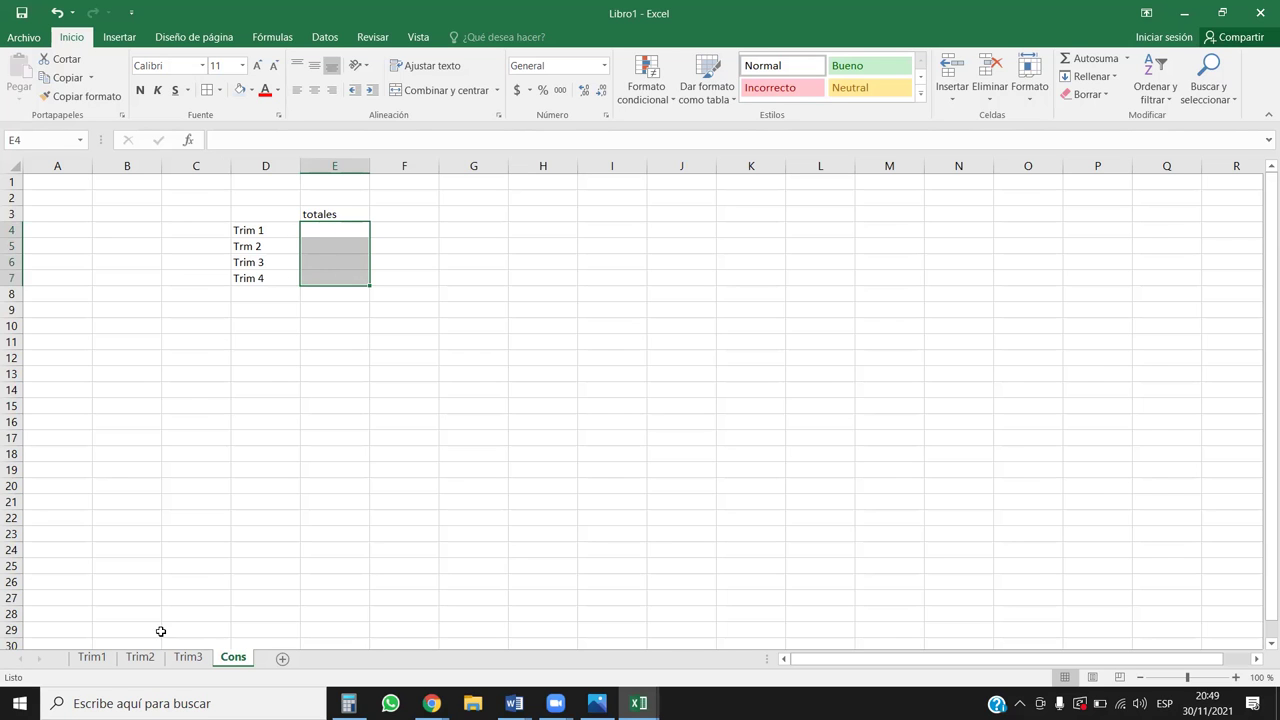
click(93, 658)
click(140, 657)
click(188, 657)
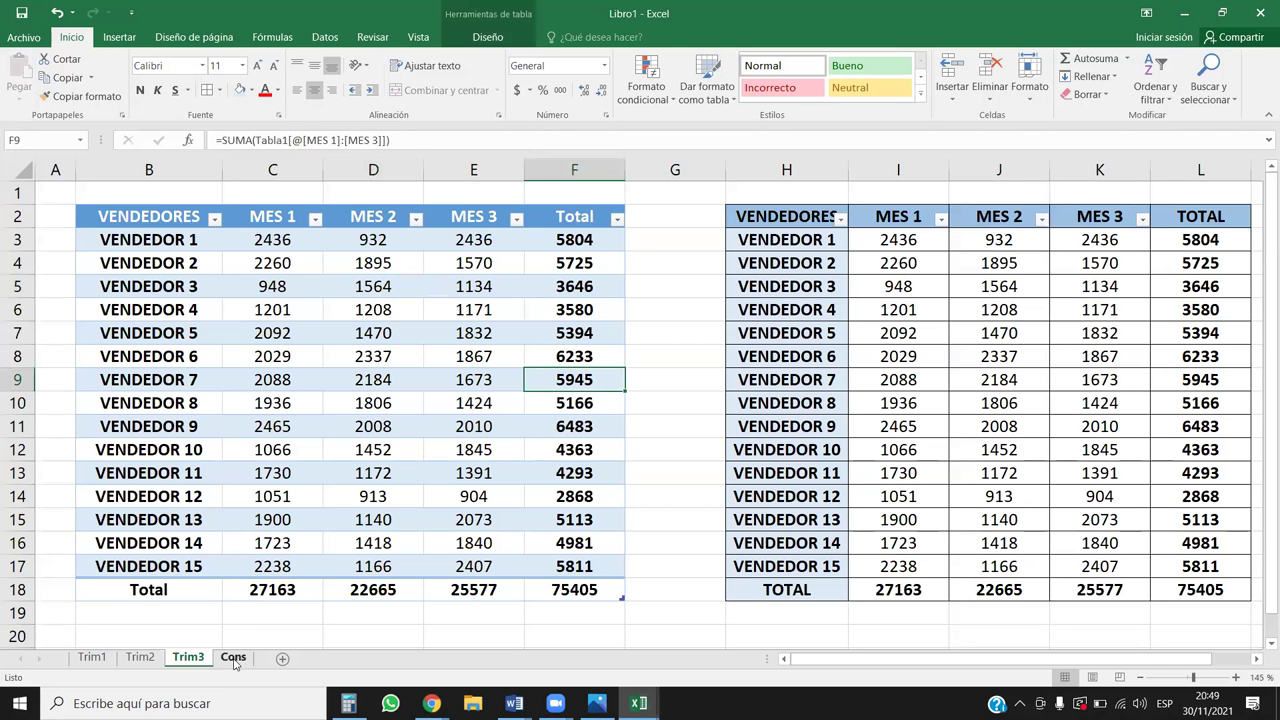
click(233, 657)
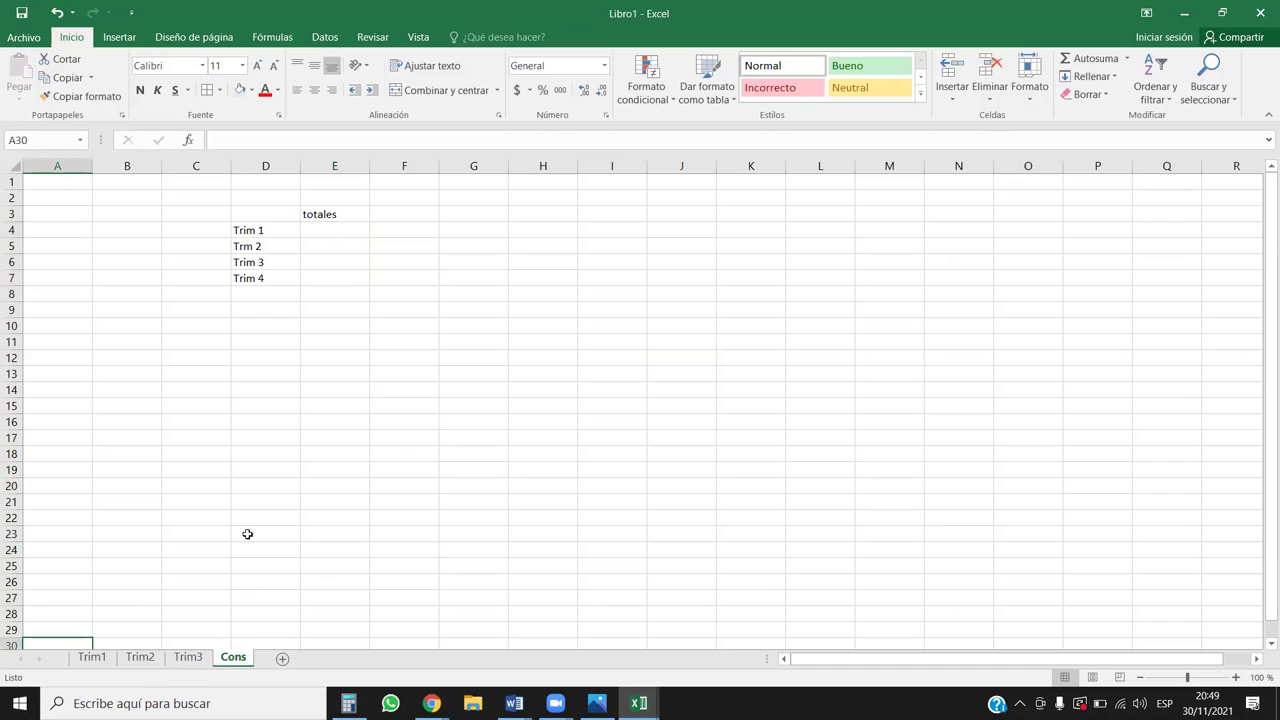
- Compare the totals cells E4:E7 on Cons with the grand total cell F18 on the Trim3 sheet
click(297, 224)
drag(297, 222, 352, 280)
click(192, 660)
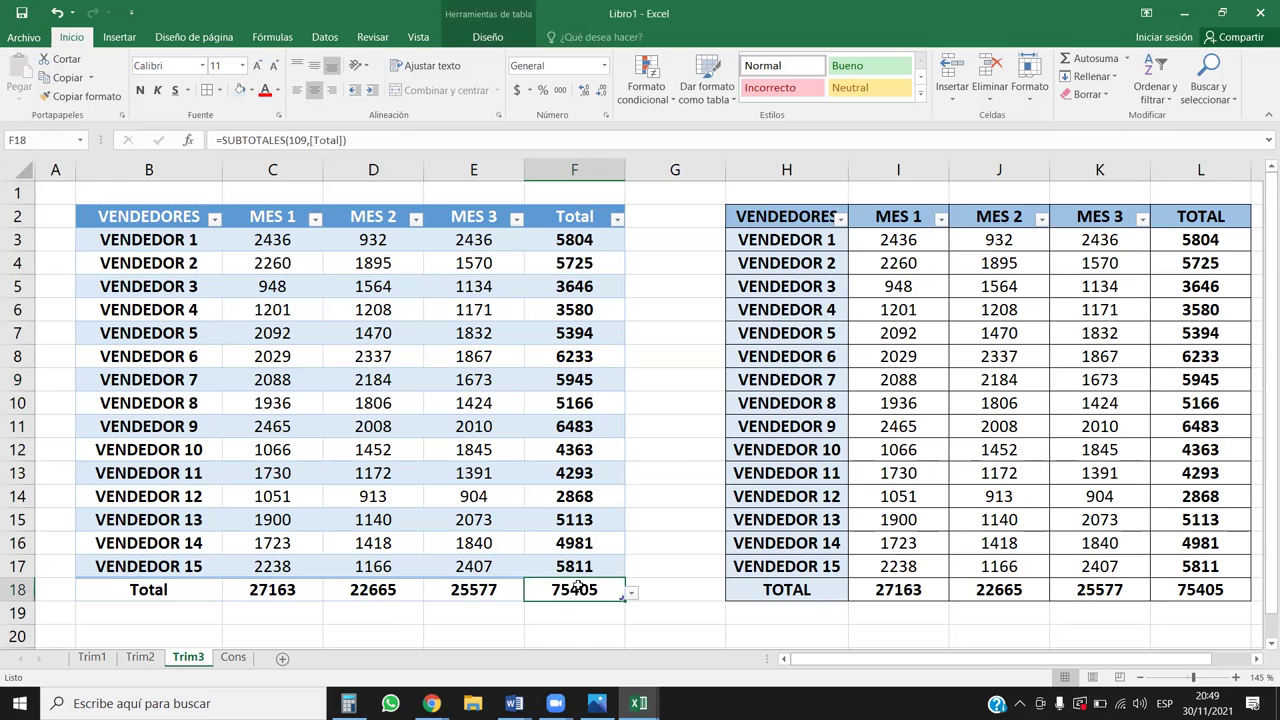
click(245, 658)
click(338, 276)
click(334, 232)
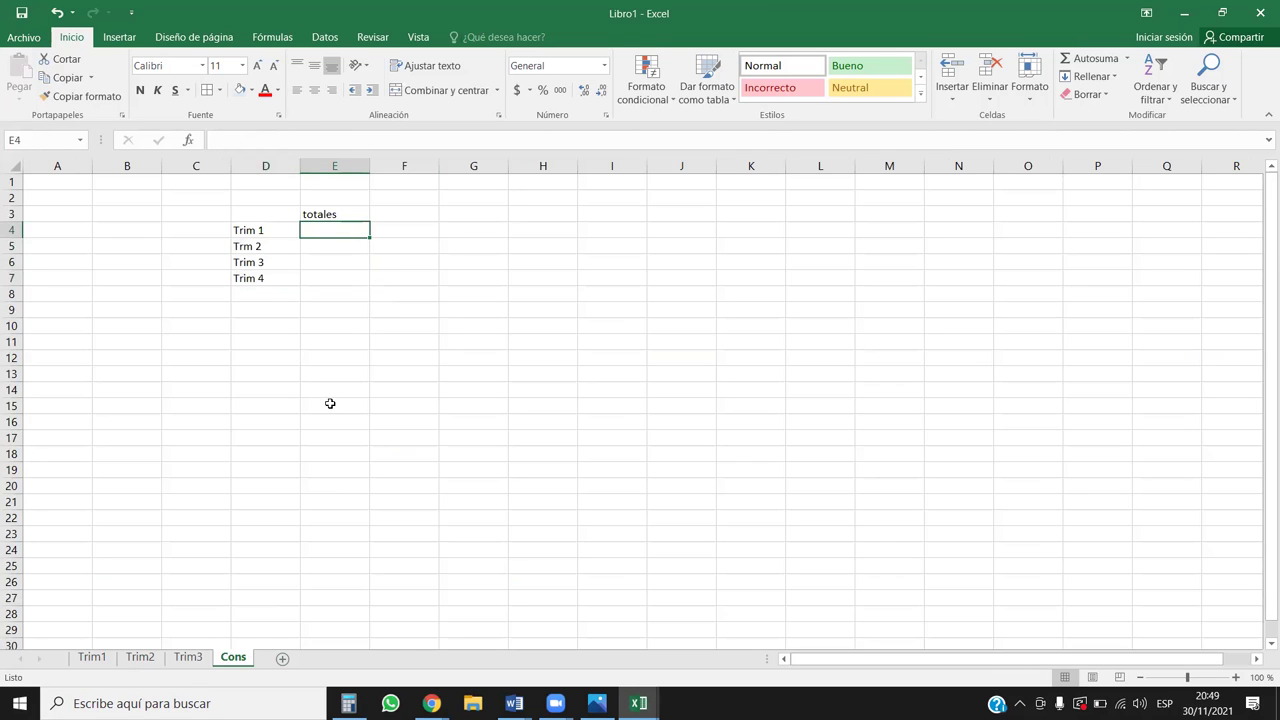
click(187, 658)
click(233, 660)
- Capitalize the heading in E3 of the Cons sheet as Totales and center it
ctrl+scroll(286, 243, up, 4)
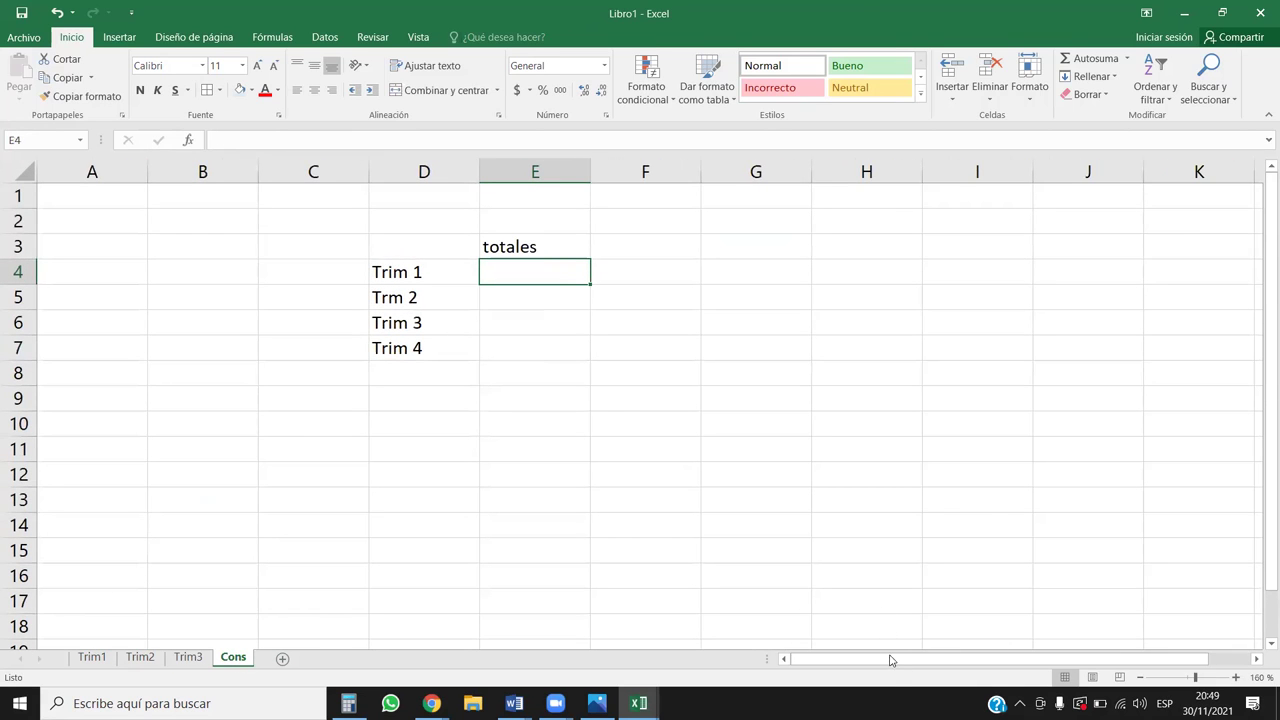
drag(900, 660, 940, 660)
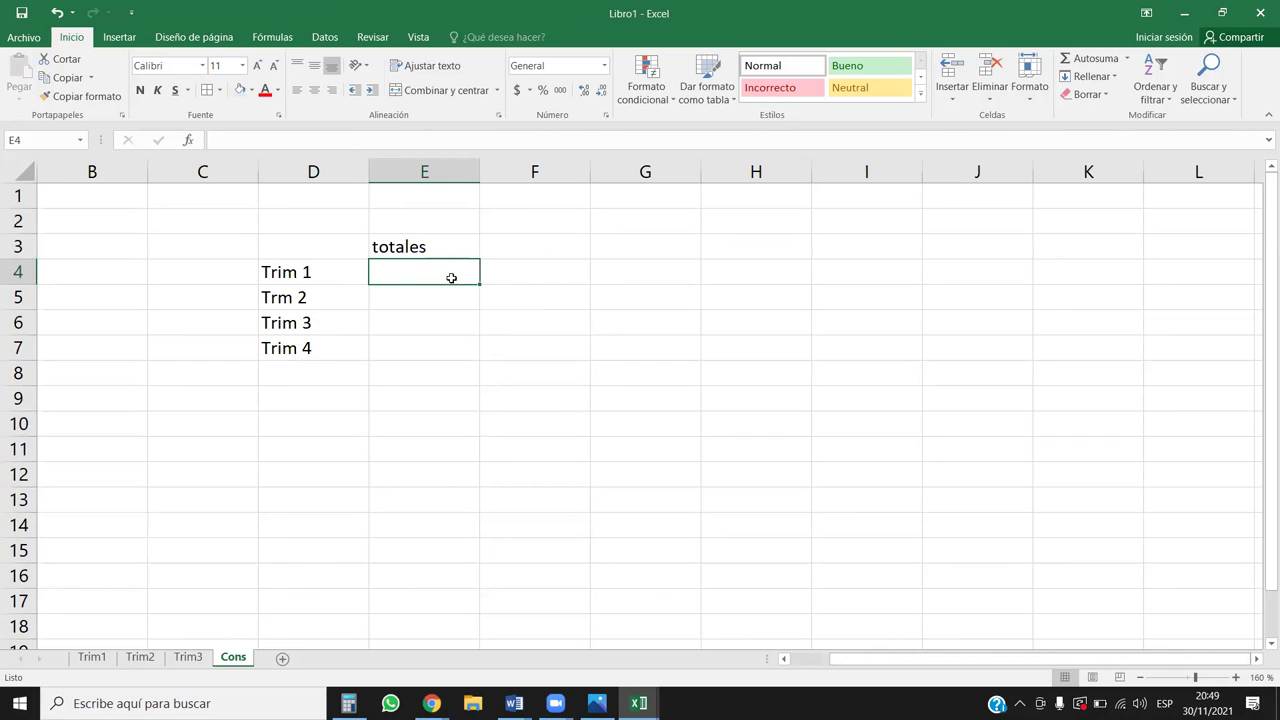
double_click(385, 246)
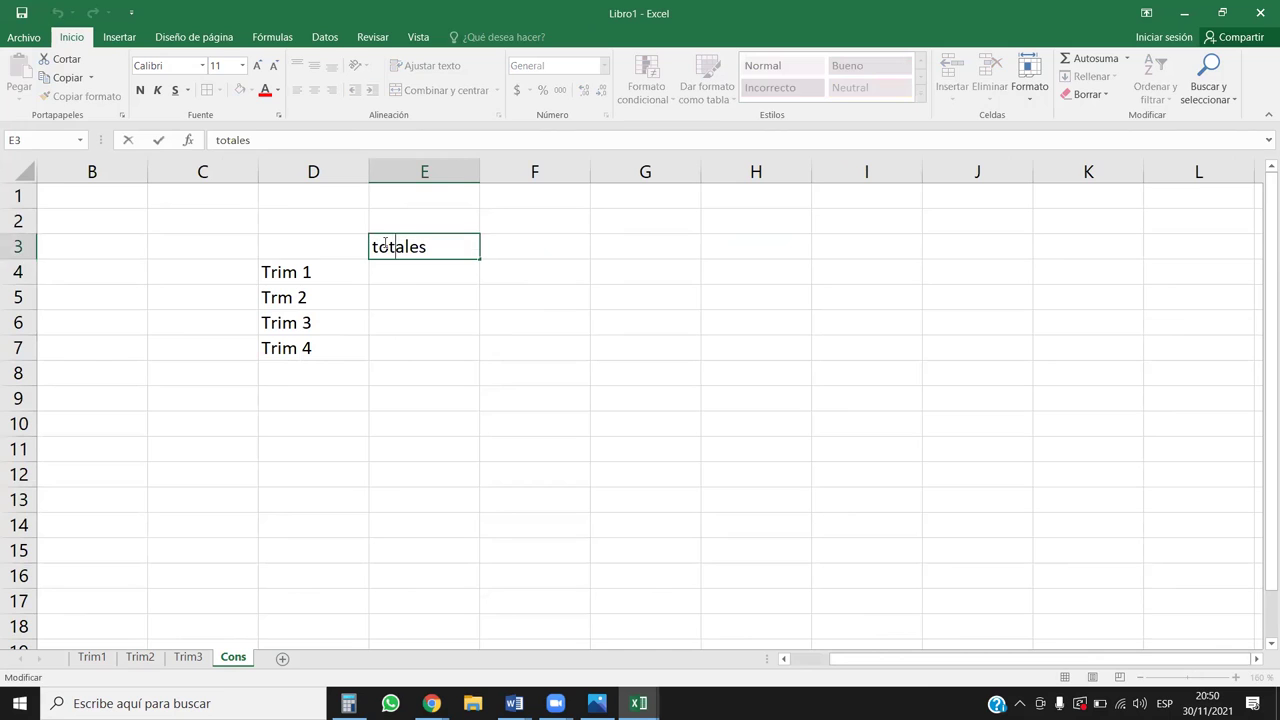
key(BackSpace)
text(T)
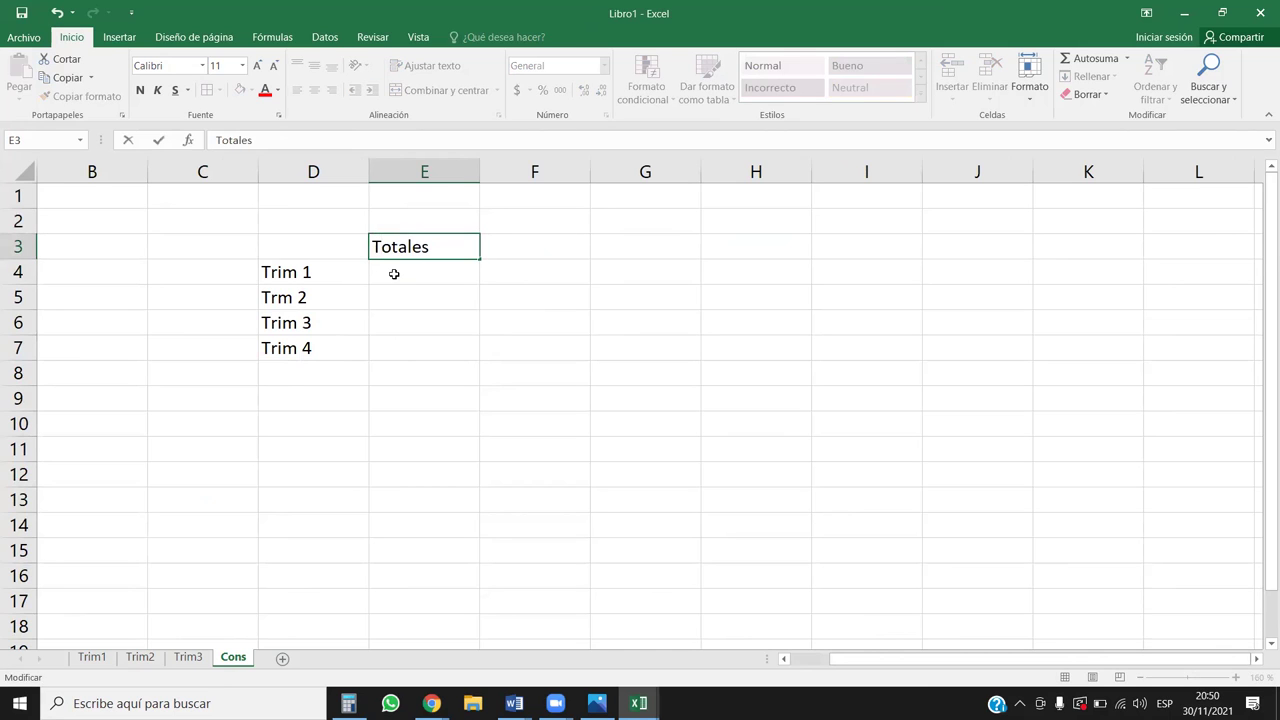
key(Return)
click(429, 248)
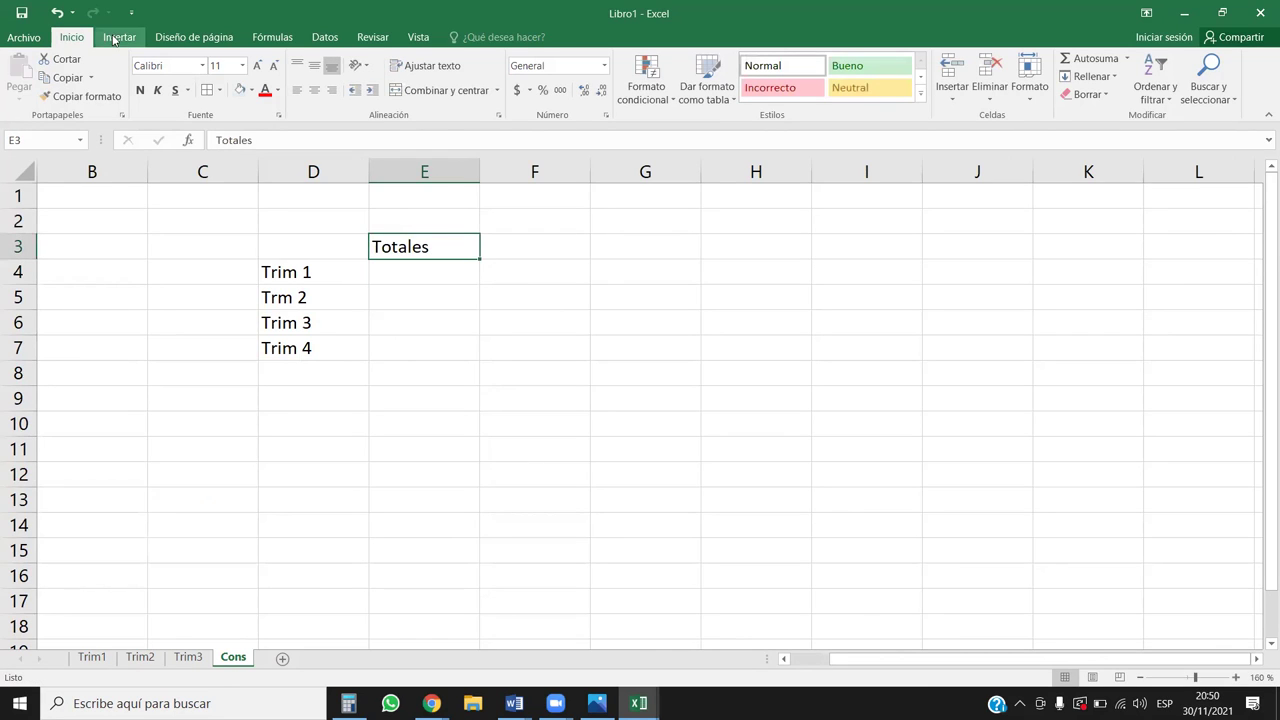
click(314, 90)
- Link cell E4 on Cons to the Trim1 table's grand total in F18 and check the resulting formula
click(430, 271)
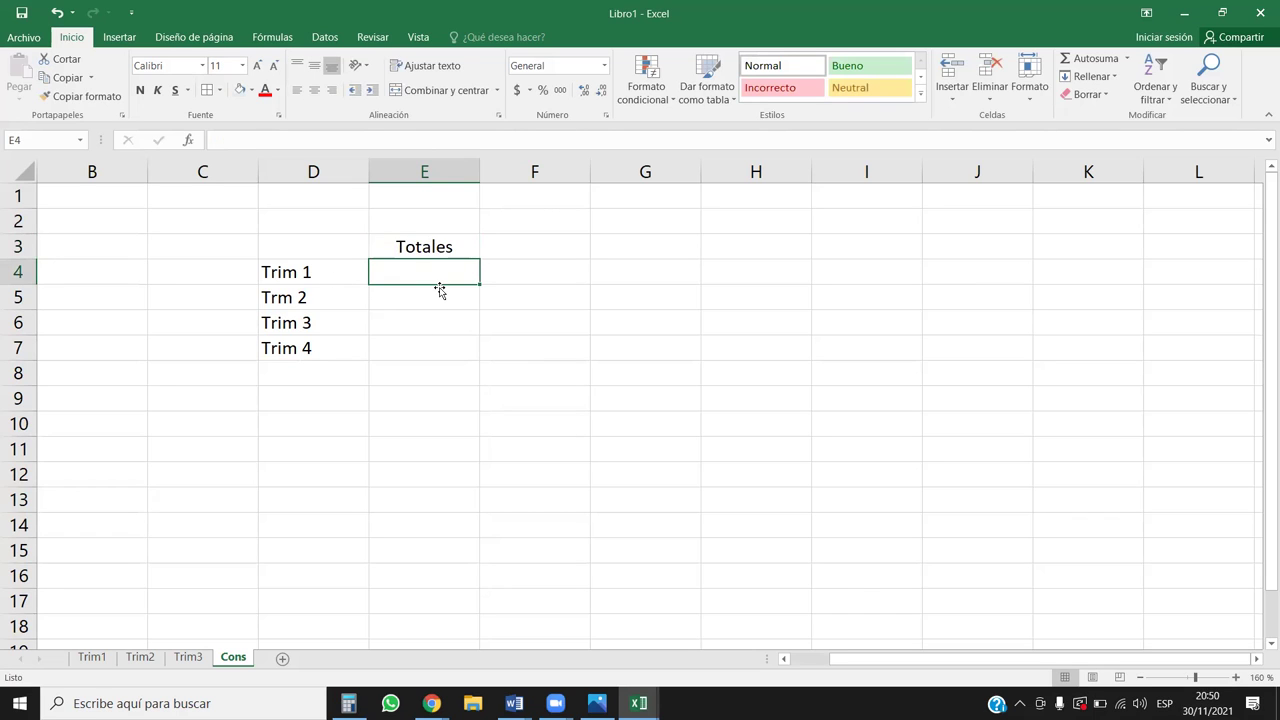
text(=)
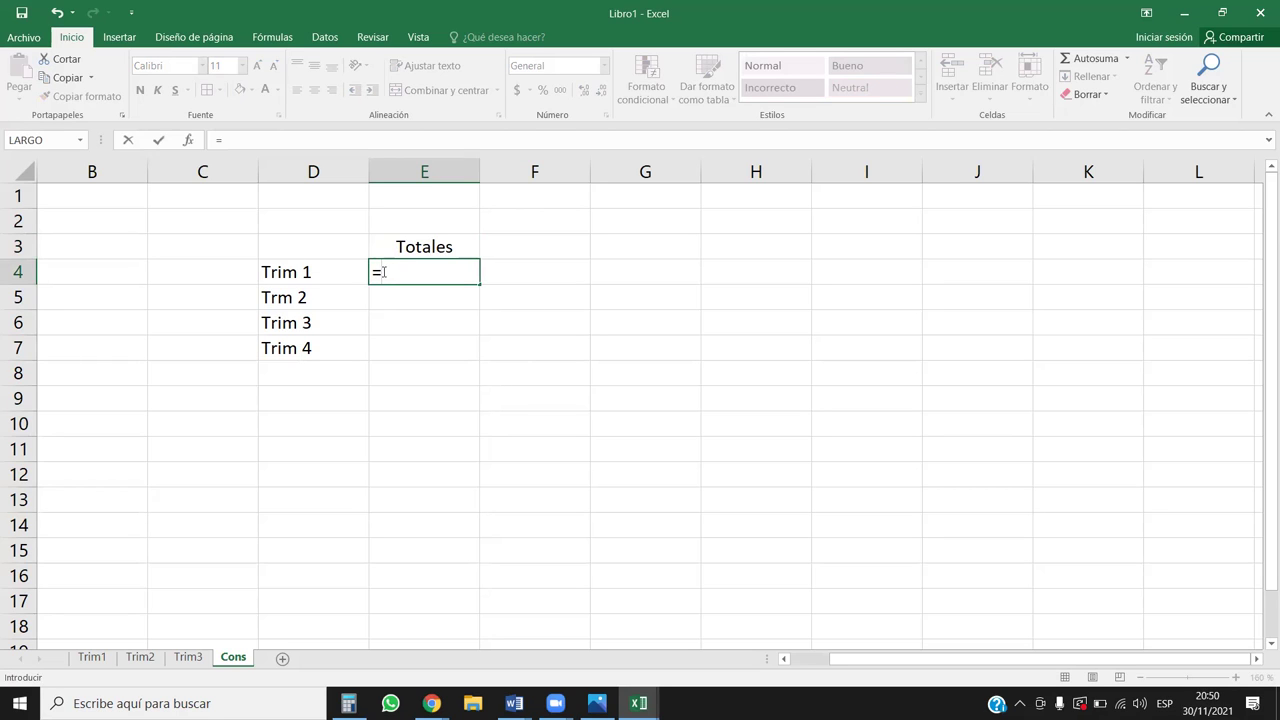
key(Escape)
text(=)
click(92, 657)
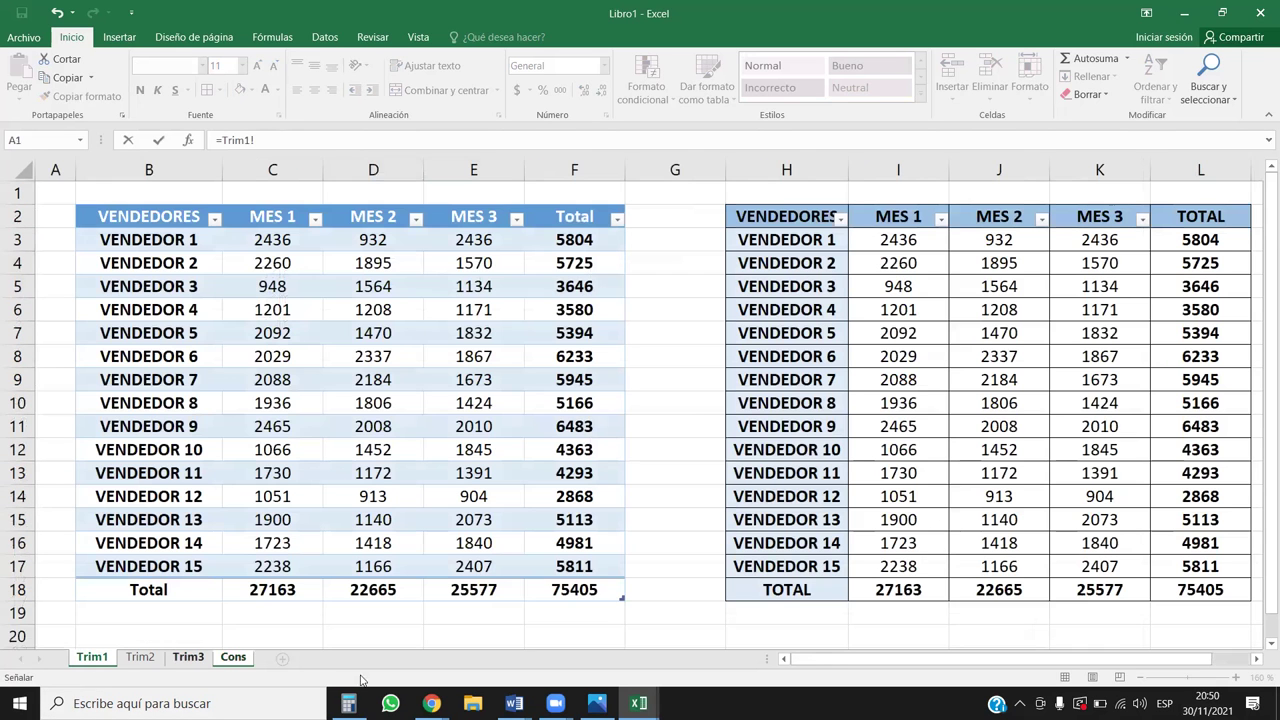
click(585, 593)
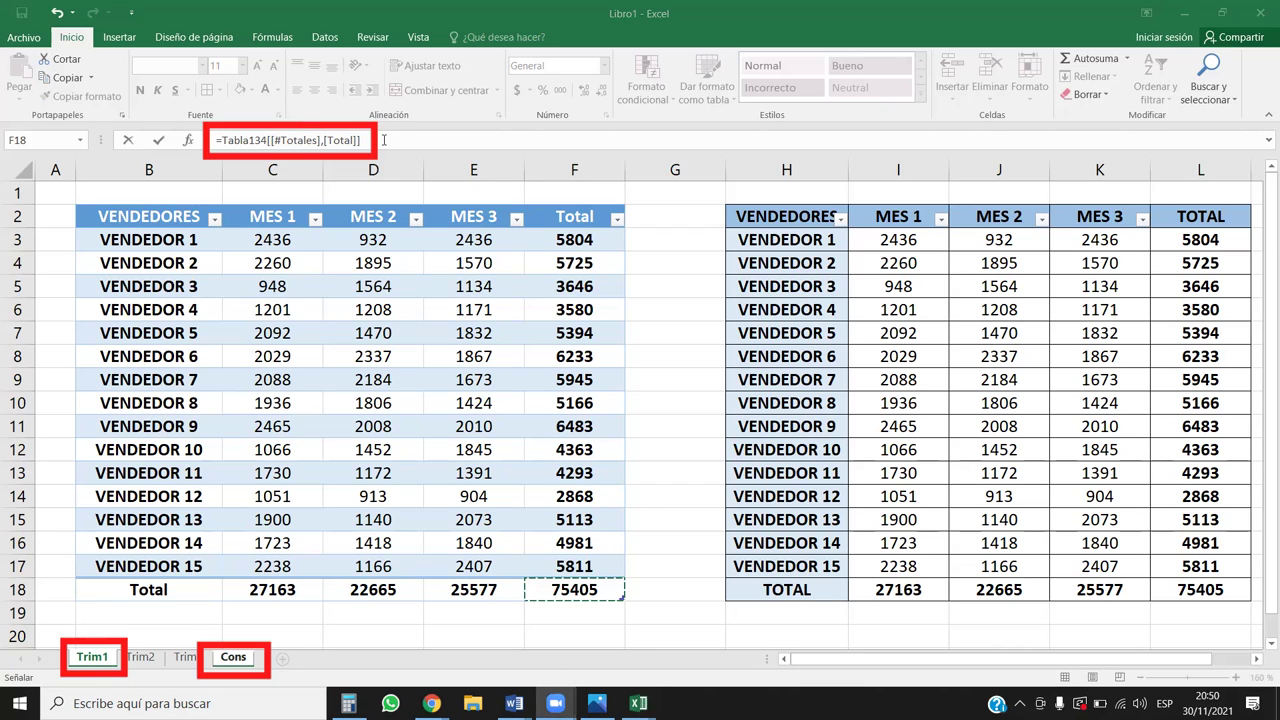
key(Return)
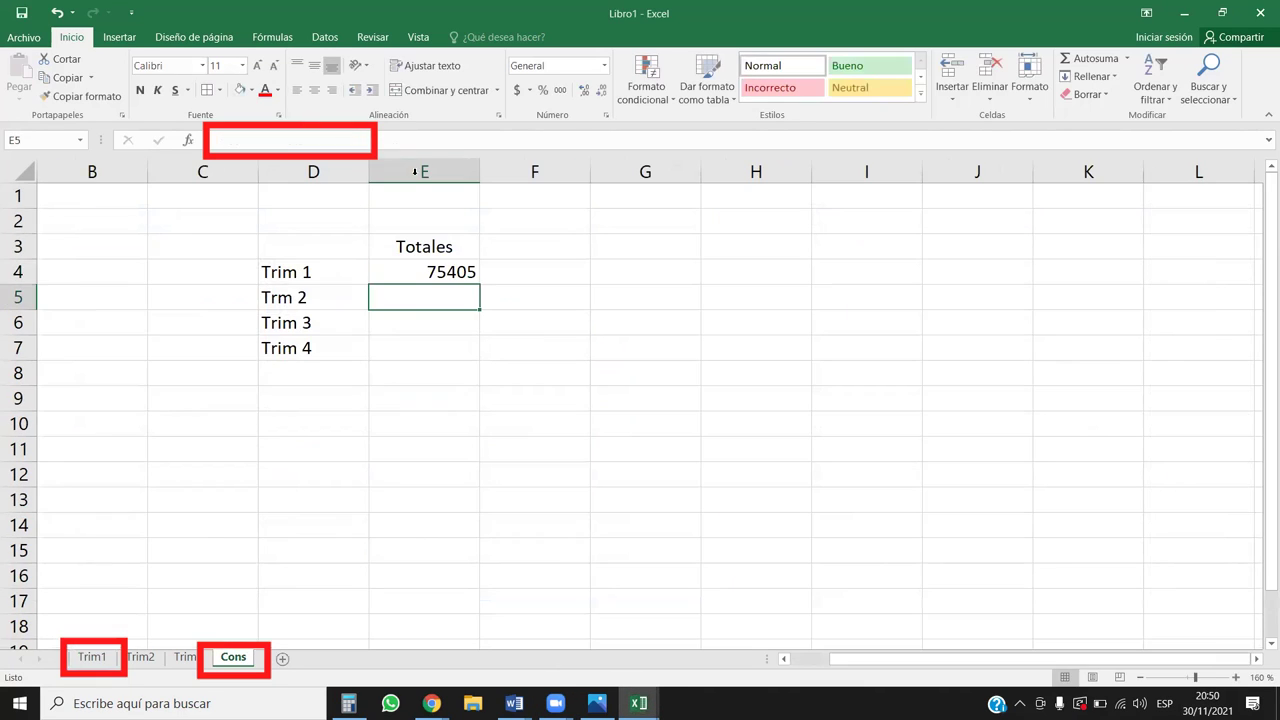
click(450, 268)
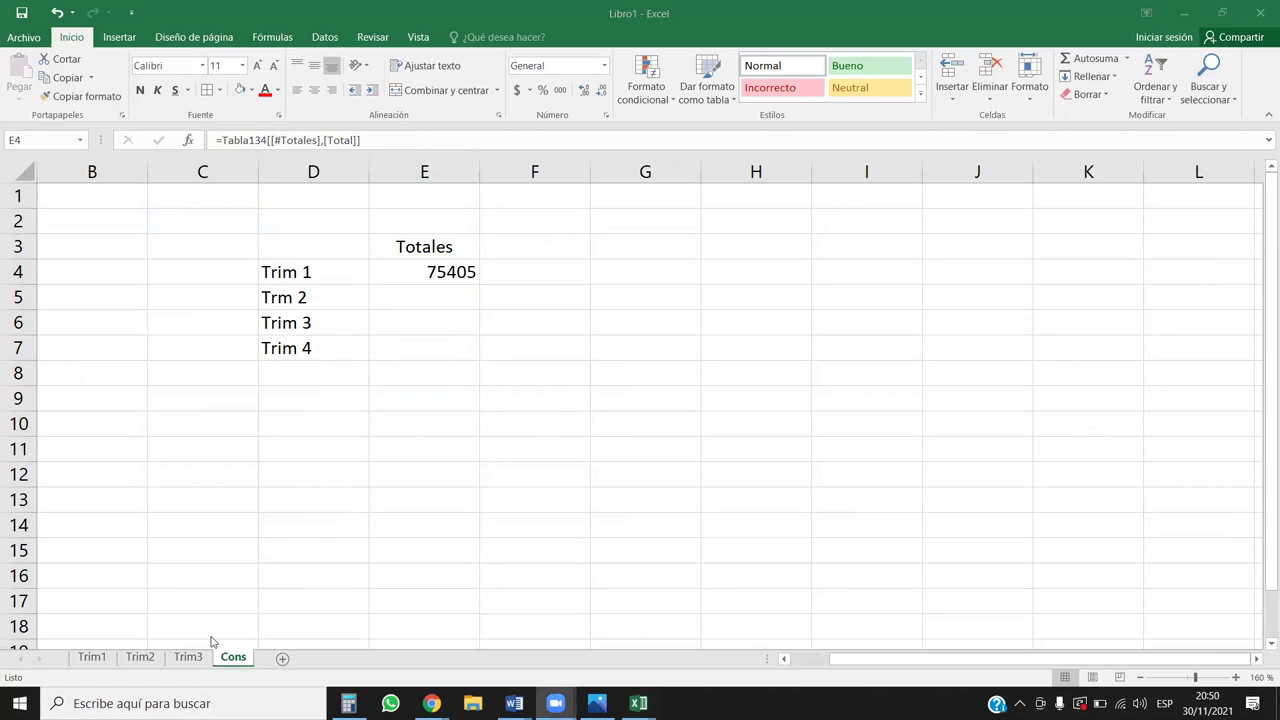
click(425, 282)
key(F2)
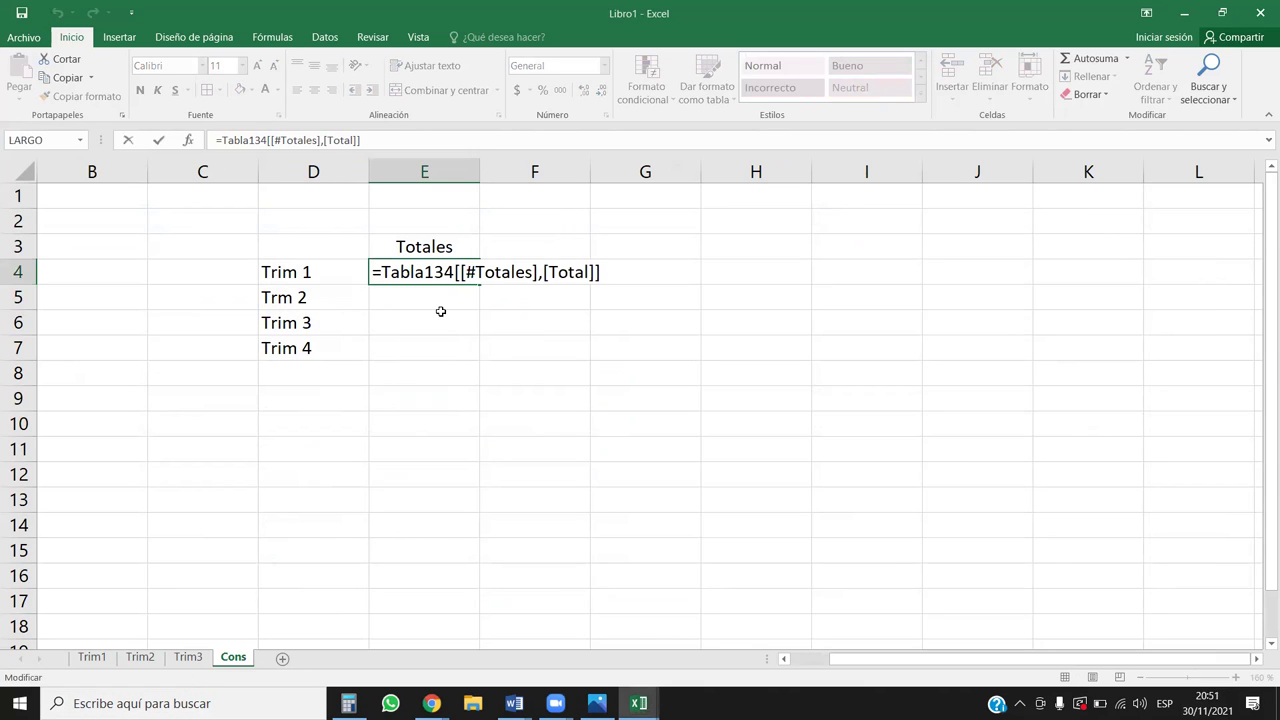
key(Return)
- Link cell E5 on Cons to the grand total cell F18 of the Trim2 table
text(=)
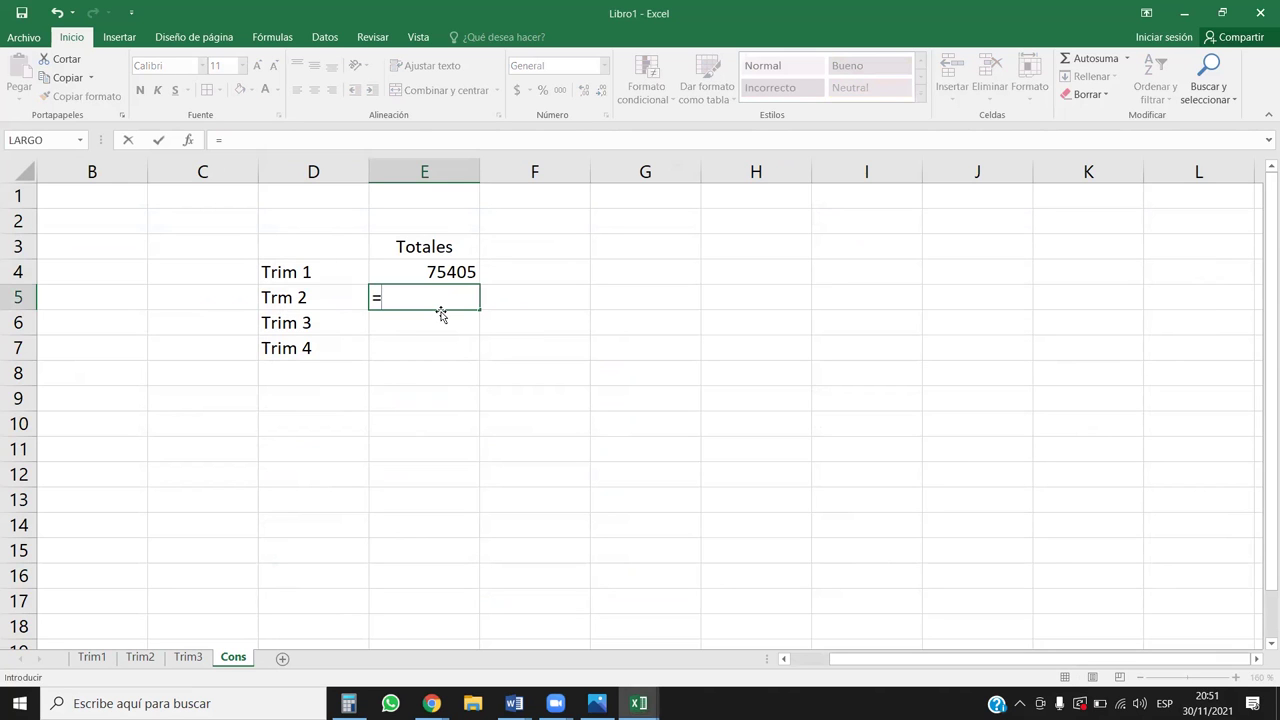
click(140, 657)
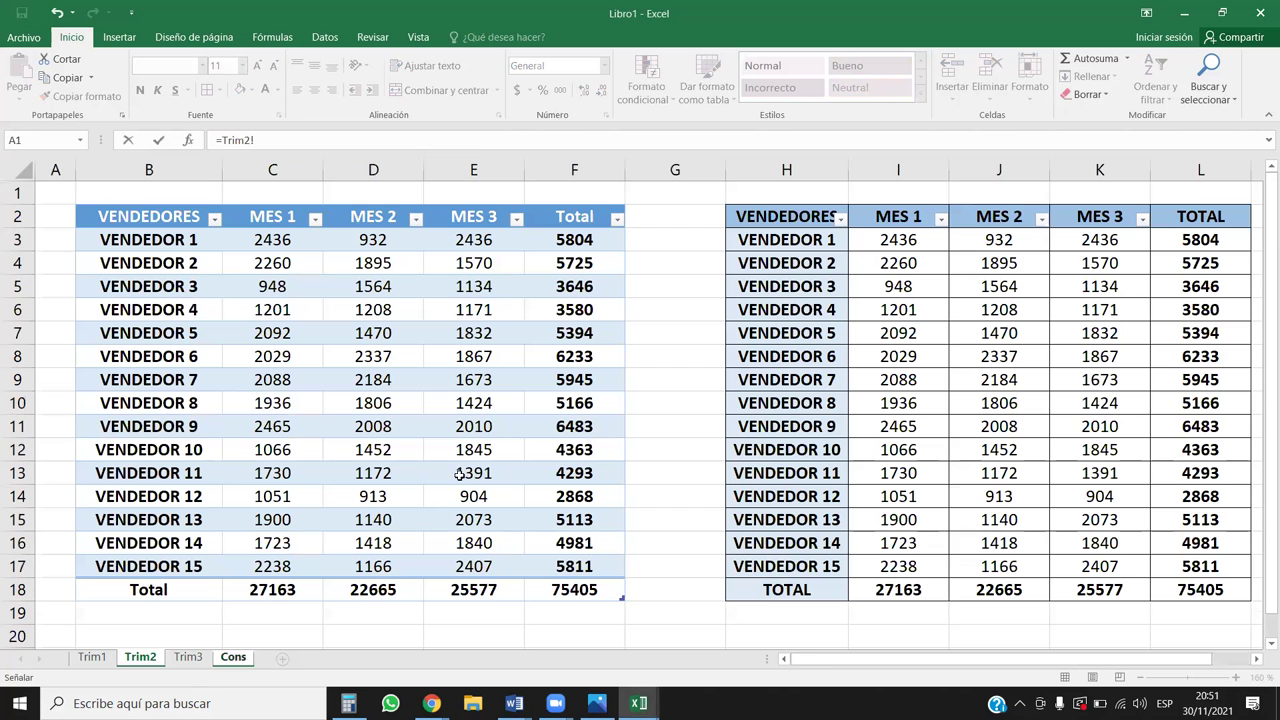
click(564, 589)
key(Return)
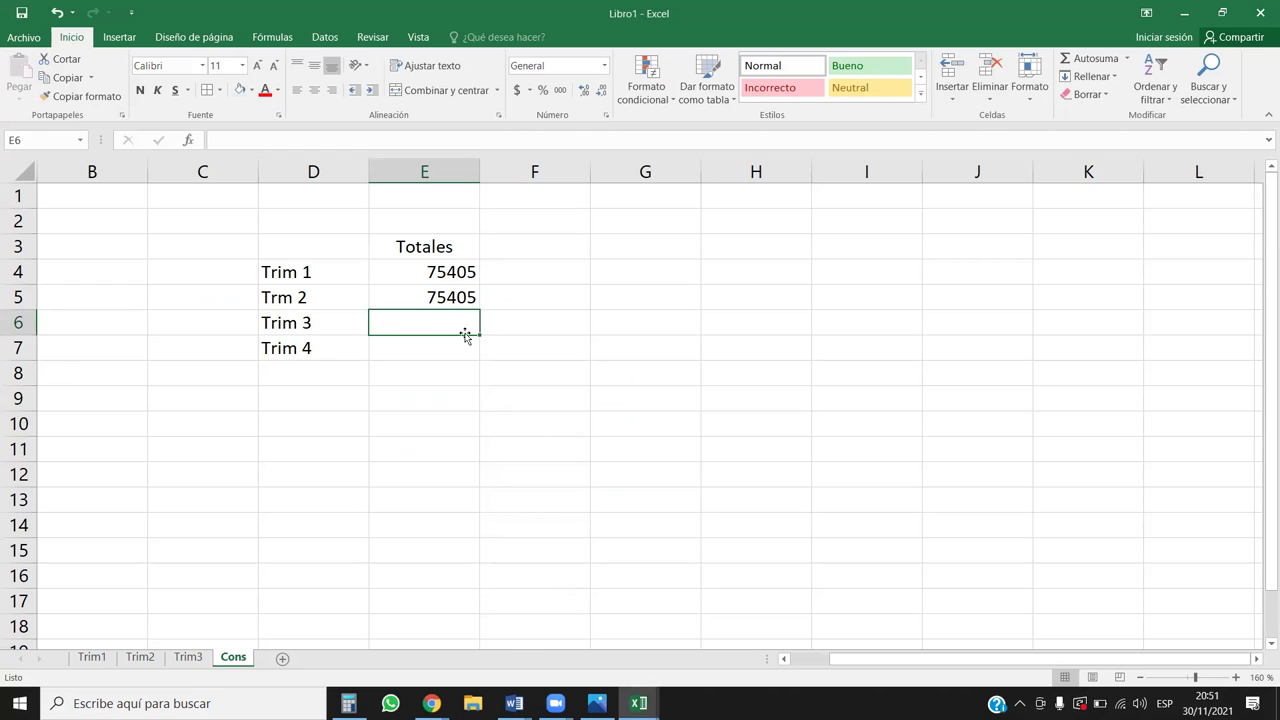
- Link cell E6 on Cons to the grand total cell F18 of the Trim3 table
text(=)
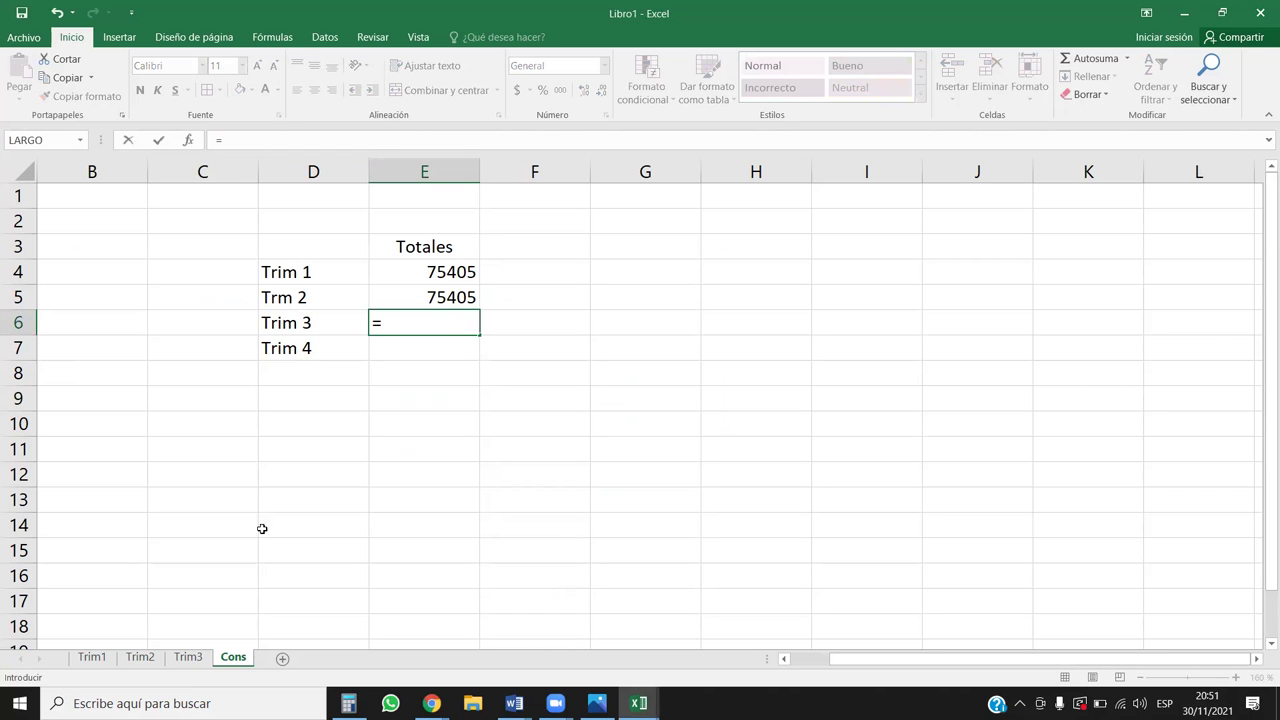
click(188, 657)
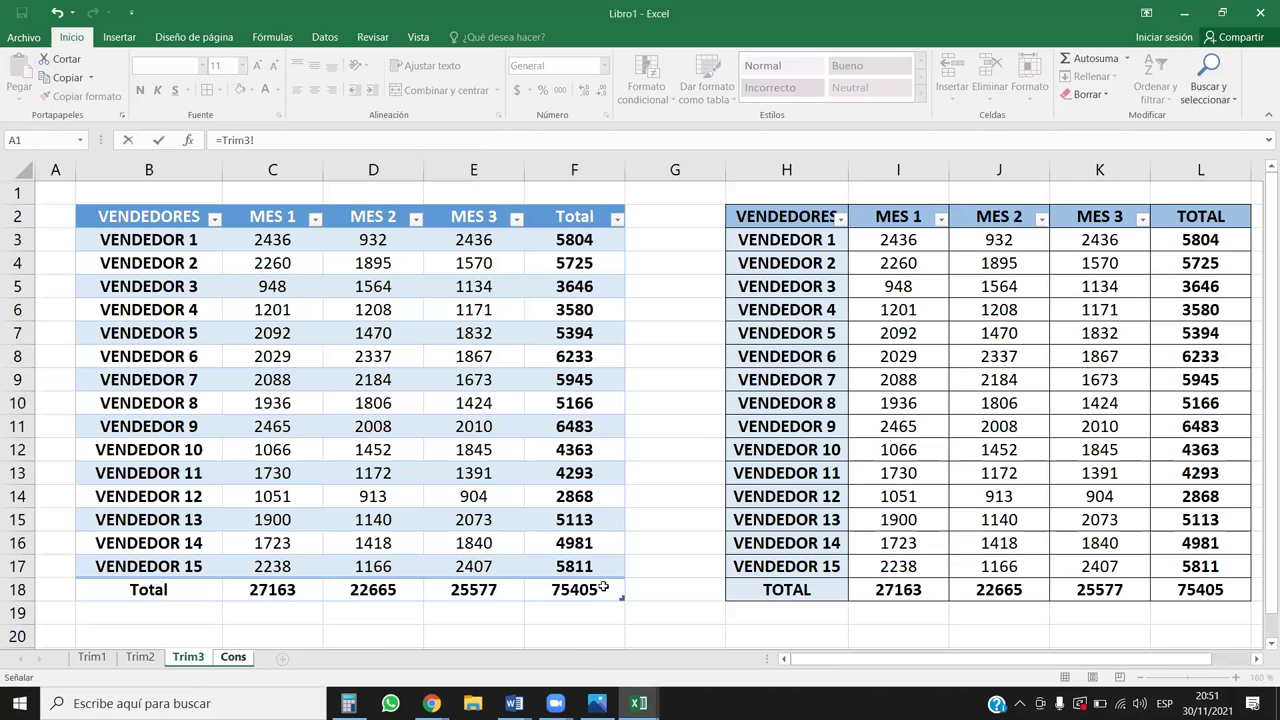
click(603, 588)
key(Return)
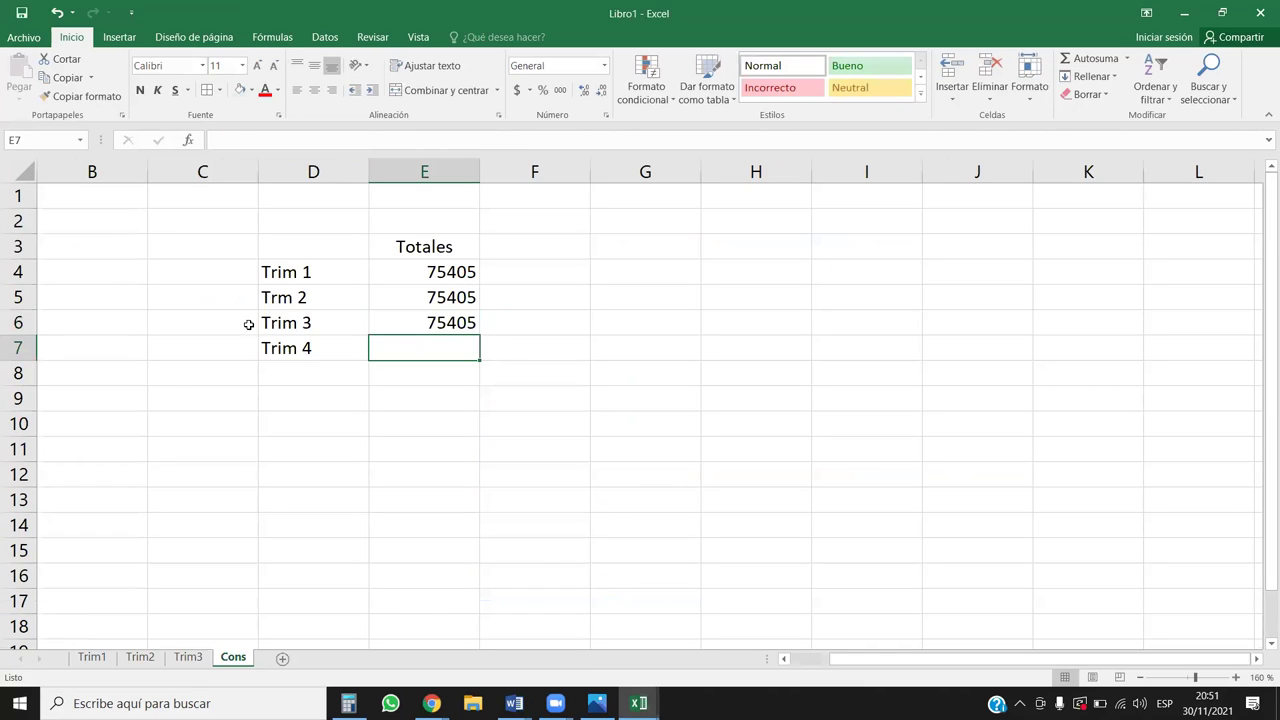
- Delete the Trim 4 label from D7 on Cons and highlight the linked totals E4:E6
click(303, 347)
key(Delete)
click(436, 406)
drag(452, 272, 450, 322)
click(403, 531)
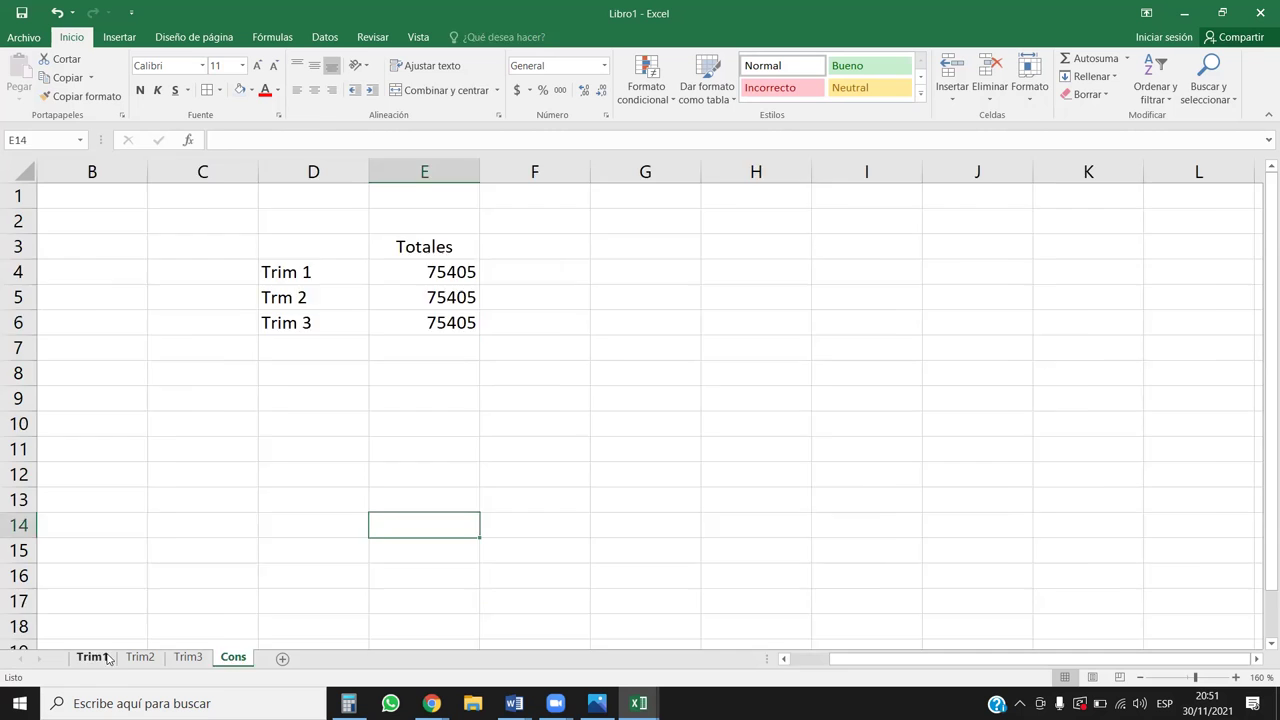
- Change VENDEDOR 3's MES 2 value in D5 of the Trim1 table to 2780
click(92, 657)
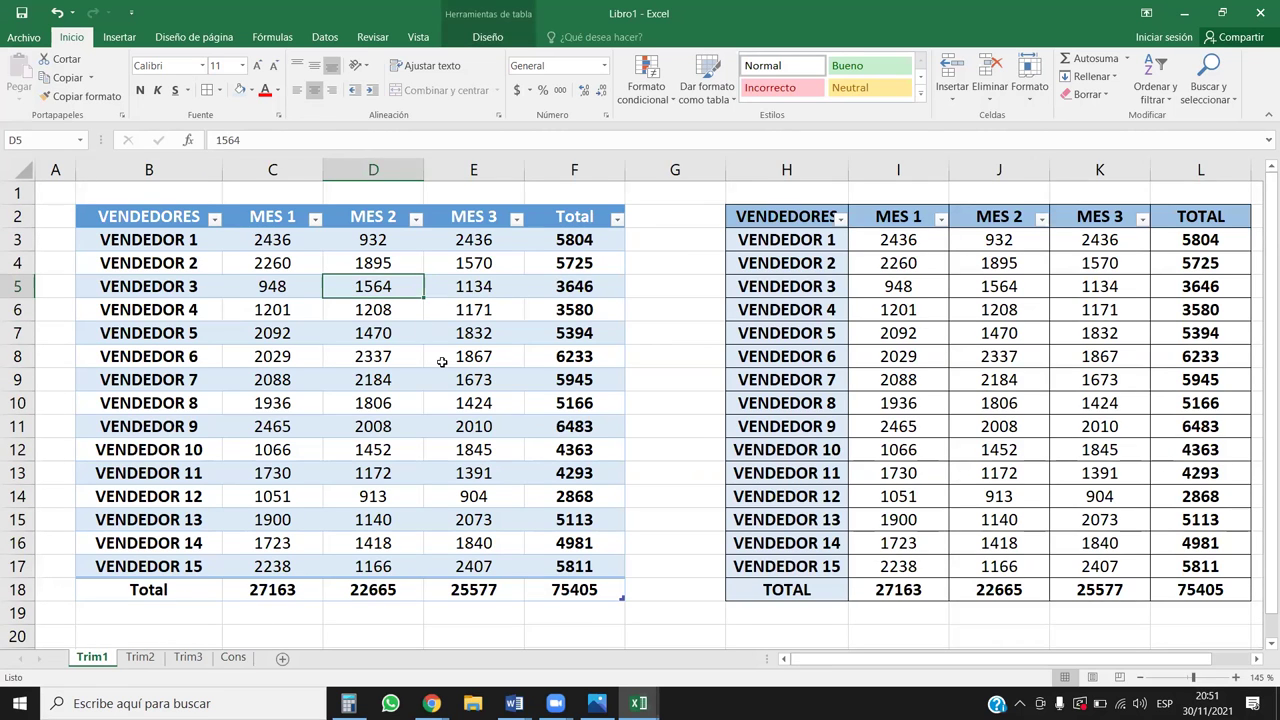
text(2780)
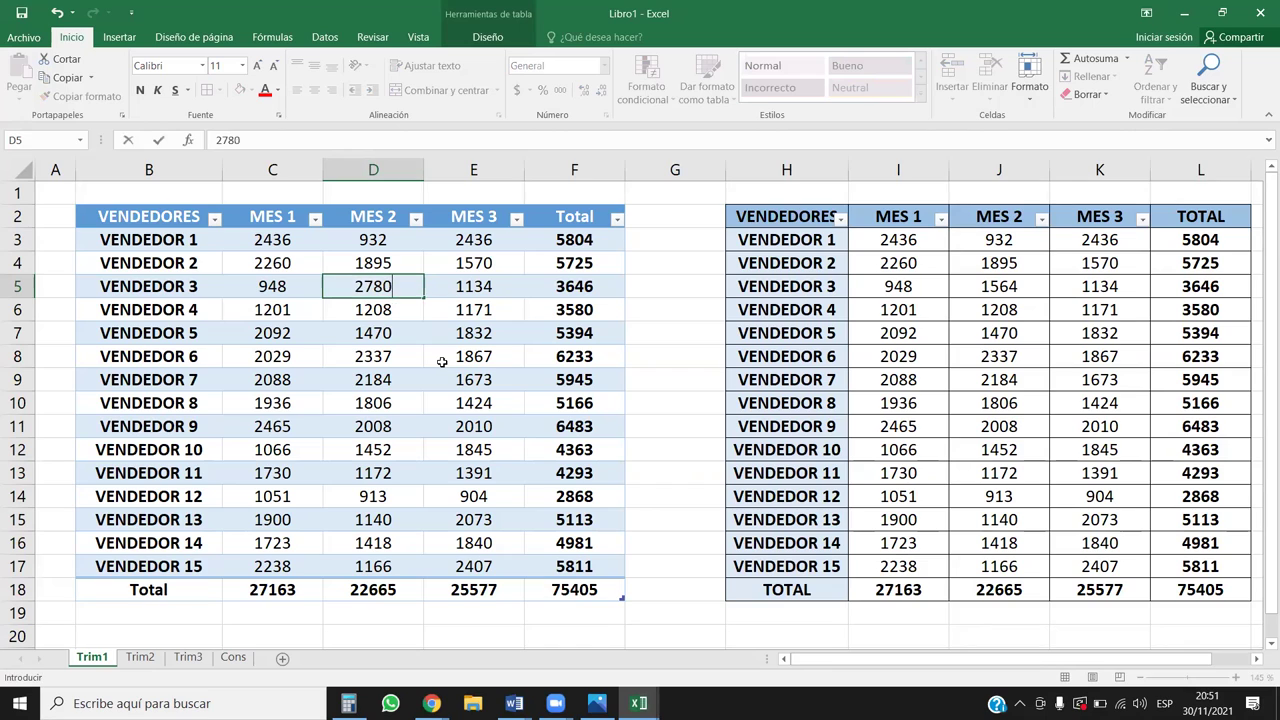
key(Return)
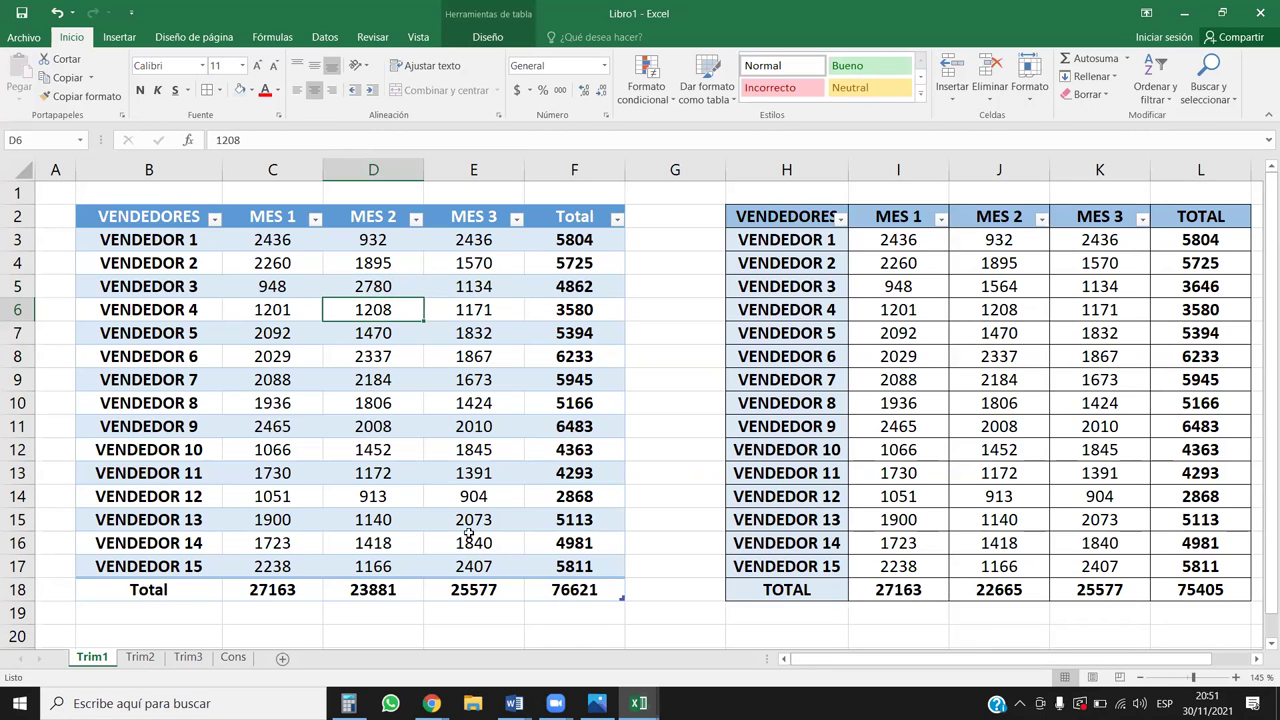
- Copy the value 913 from D14 into cells D11 and E8 of the Trim1 table
click(406, 492)
key(ctrl+c)
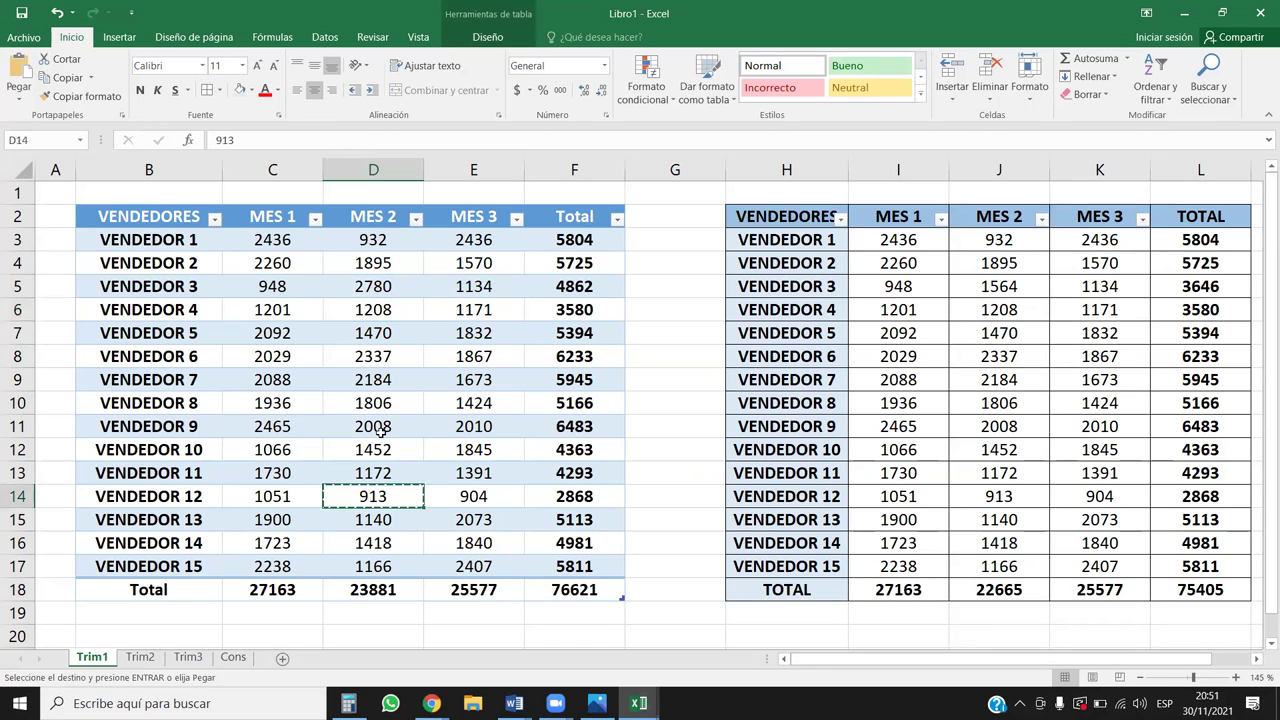
click(380, 430)
key(ctrl+v)
click(494, 358)
key(ctrl+v)
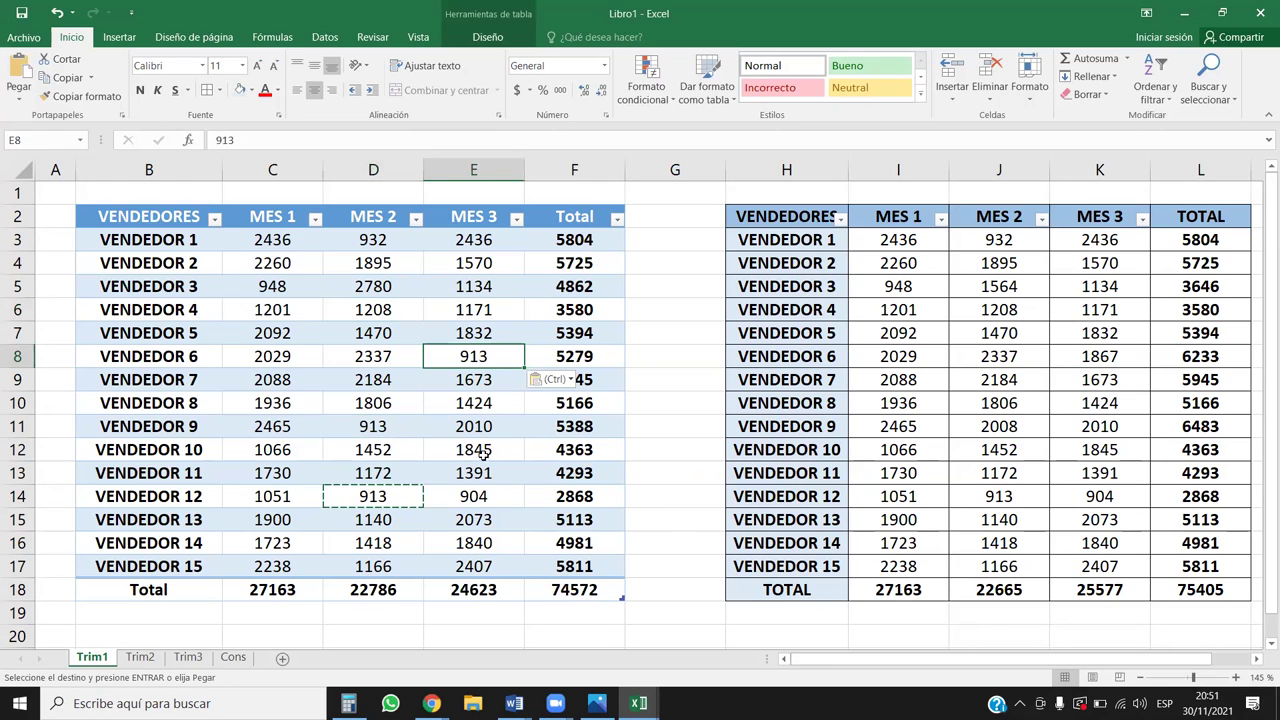
- On Trim2, copy the value 2436 from C3 into cells C10, D11, E7 and E4 of the table
click(140, 658)
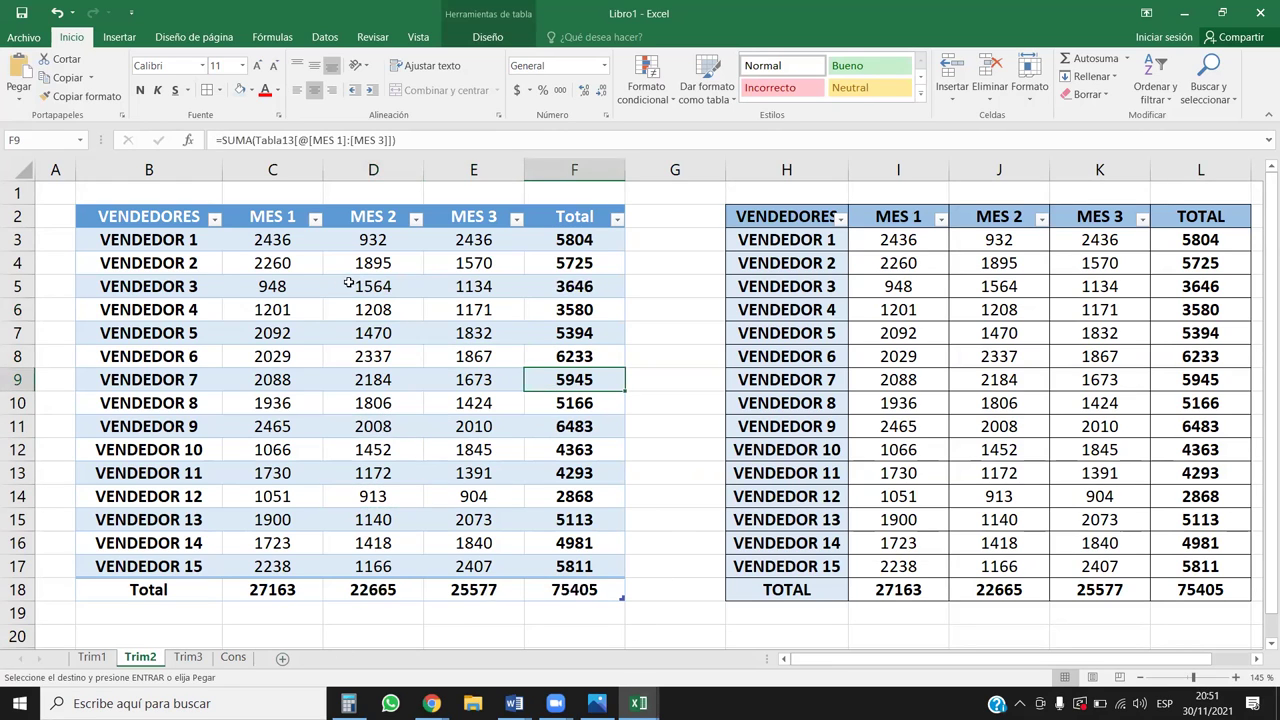
click(365, 240)
click(275, 242)
key(ctrl+c)
click(285, 402)
ctrl+click(391, 429)
ctrl+click(478, 338)
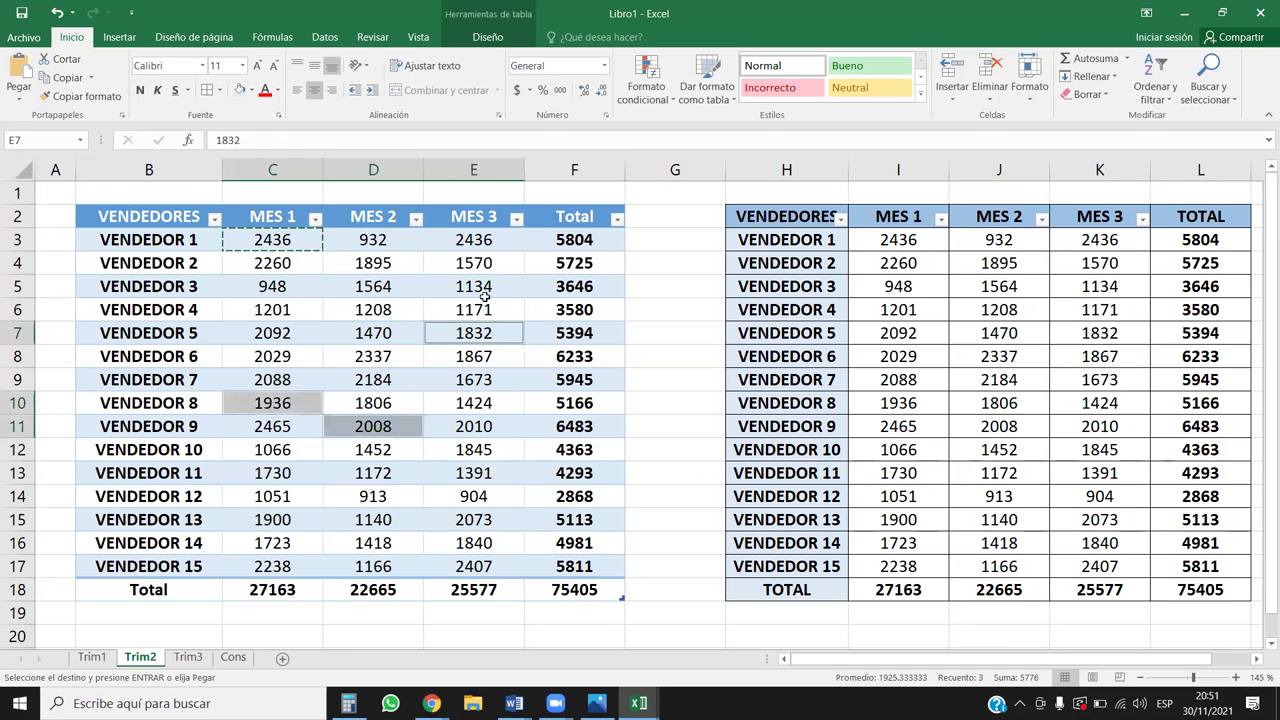
ctrl+click(478, 265)
key(ctrl+v)
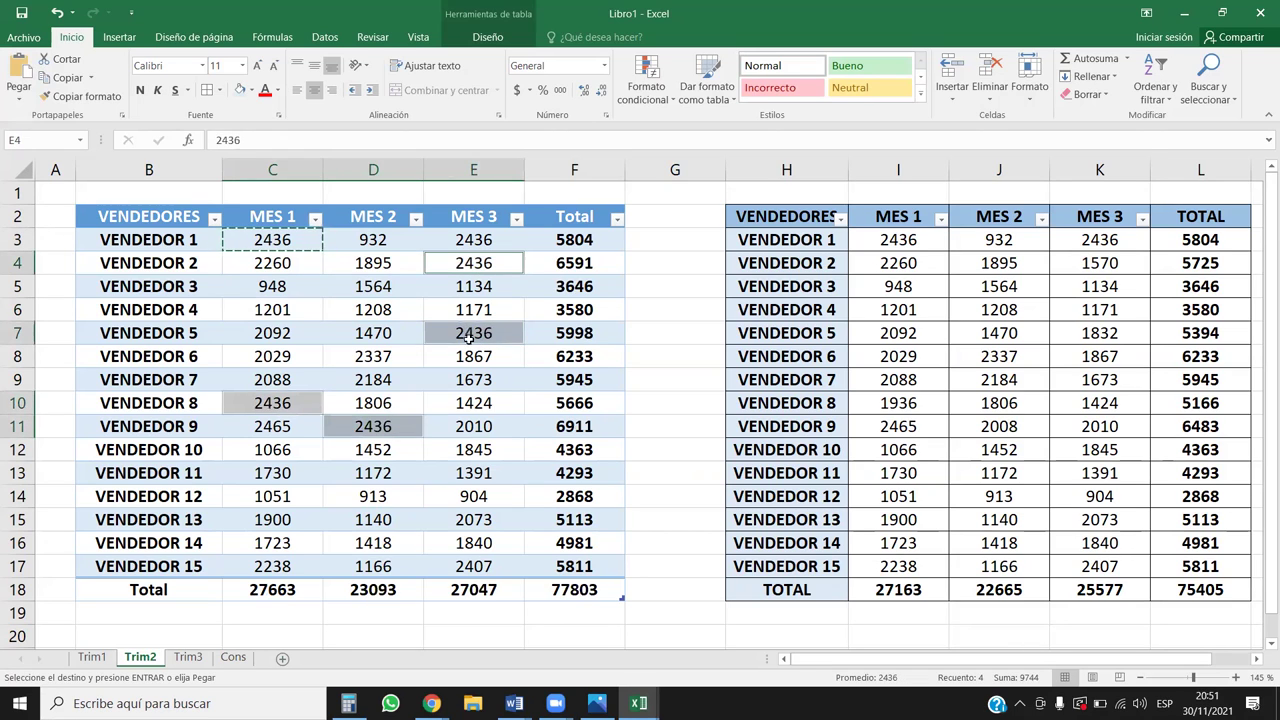
click(434, 458)
- On Trim3, copy the value 1723 from C16 into cells C10, D6, D3, E3 and E14 of the table
click(188, 657)
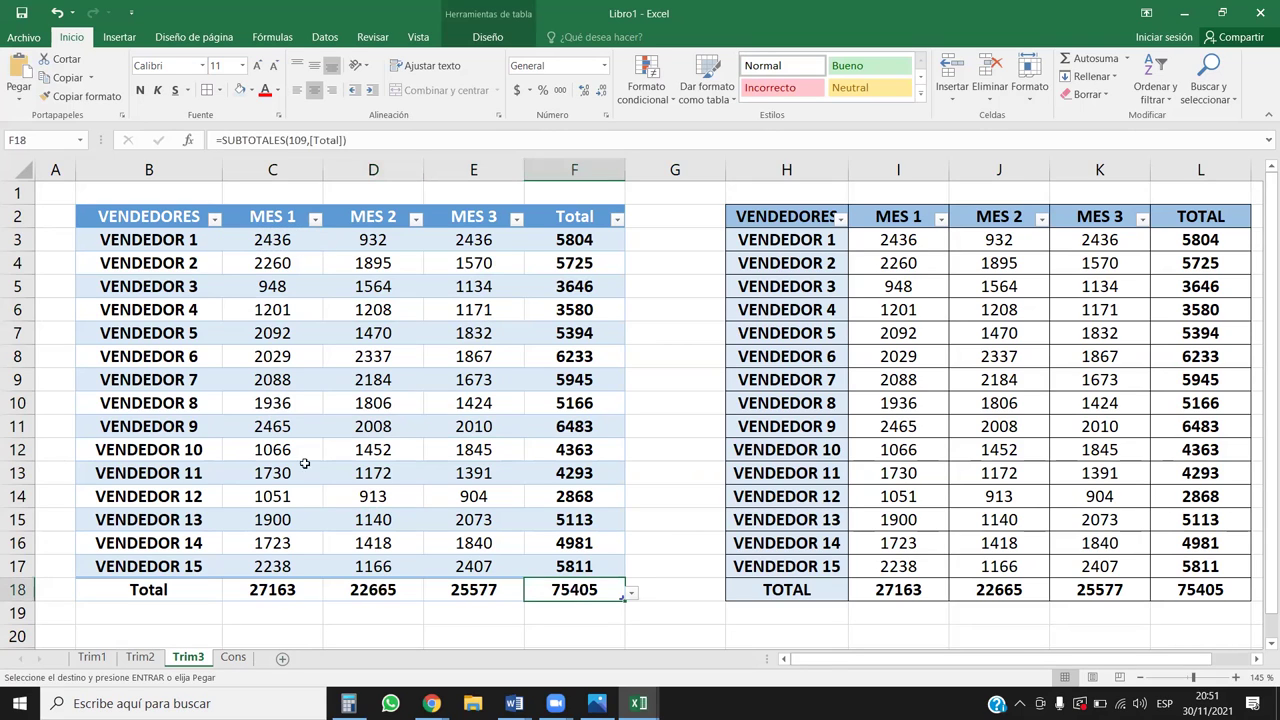
click(285, 545)
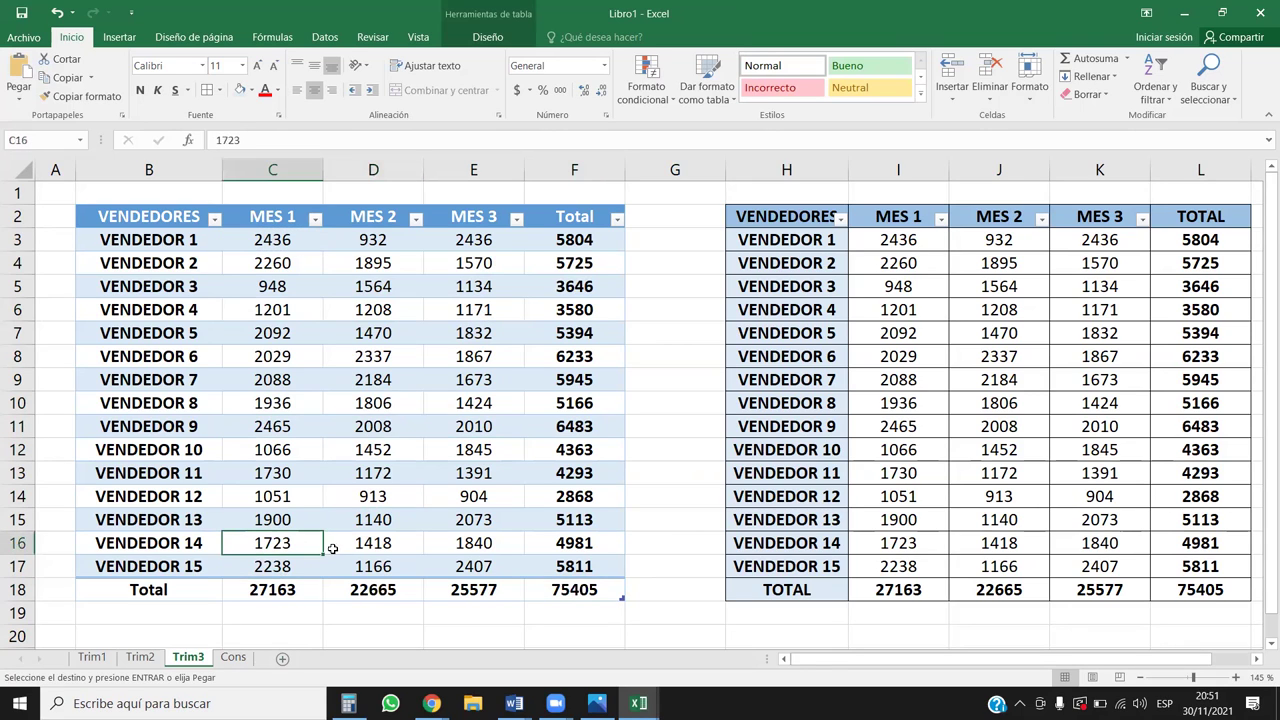
ctrl+click(300, 424)
click(371, 380)
click(285, 405)
ctrl+click(388, 309)
ctrl+click(405, 242)
ctrl+click(494, 237)
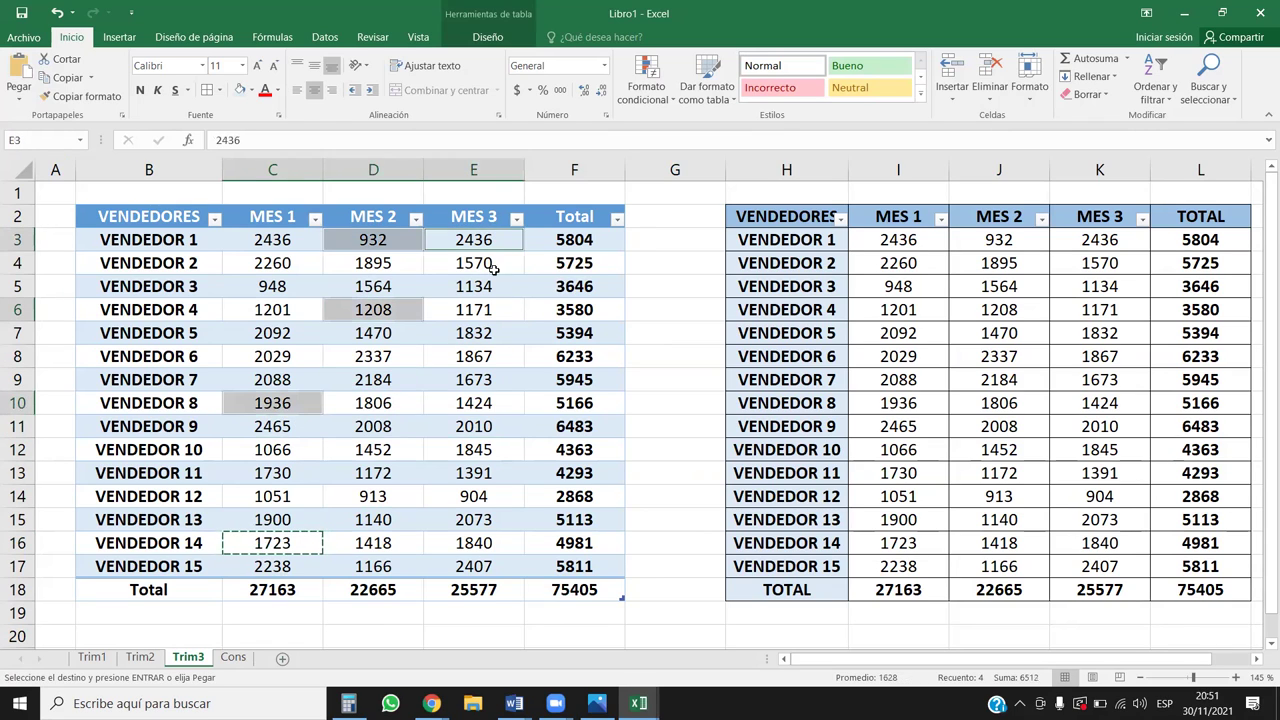
ctrl+click(486, 501)
key(ctrl+v)
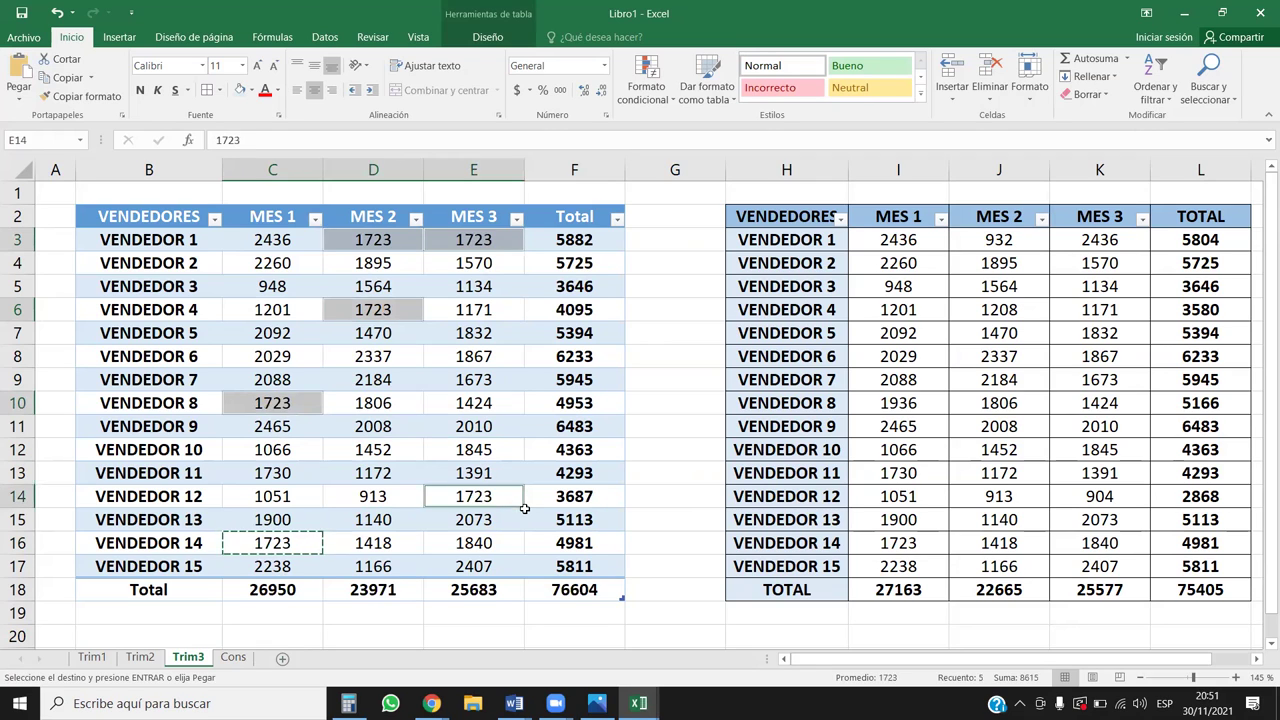
click(470, 380)
- Compare the grand totals on Trim1, Trim2 and Trim3 with the linked totals E4:E6 on Cons
key(ctrl+Page_Up)
key(ctrl+Page_Up)
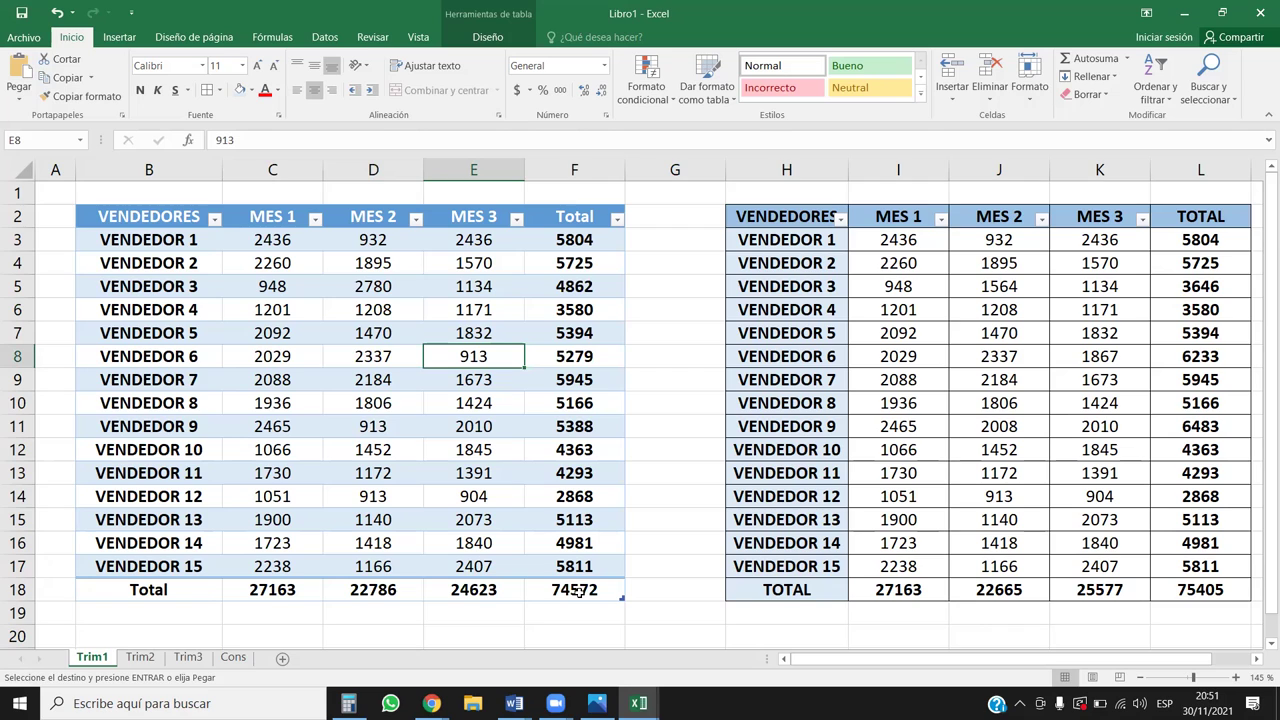
click(145, 655)
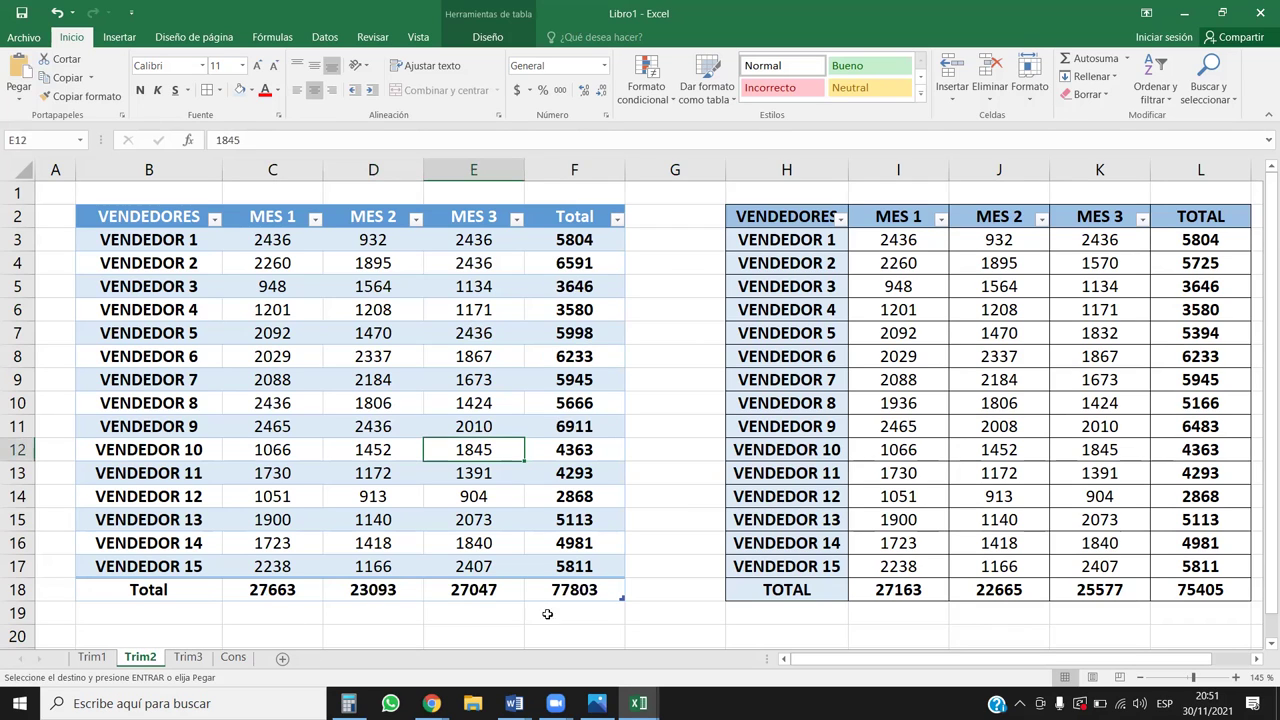
click(188, 657)
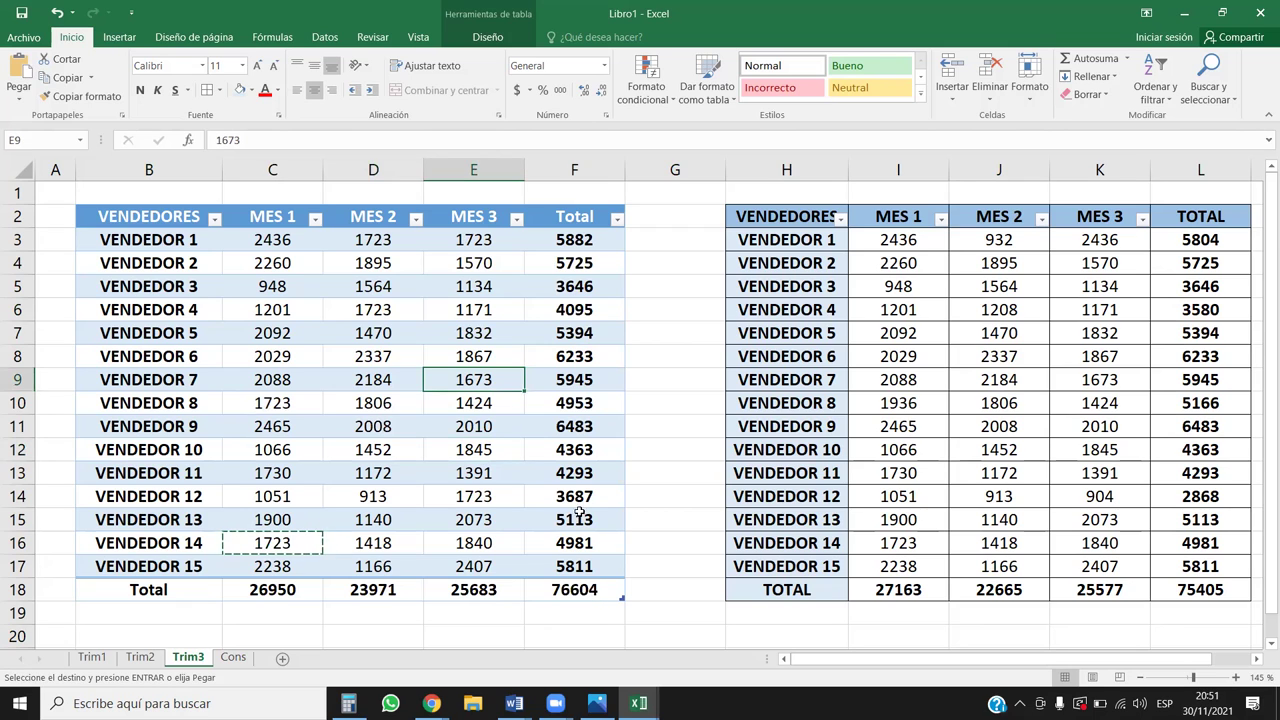
click(236, 658)
click(663, 489)
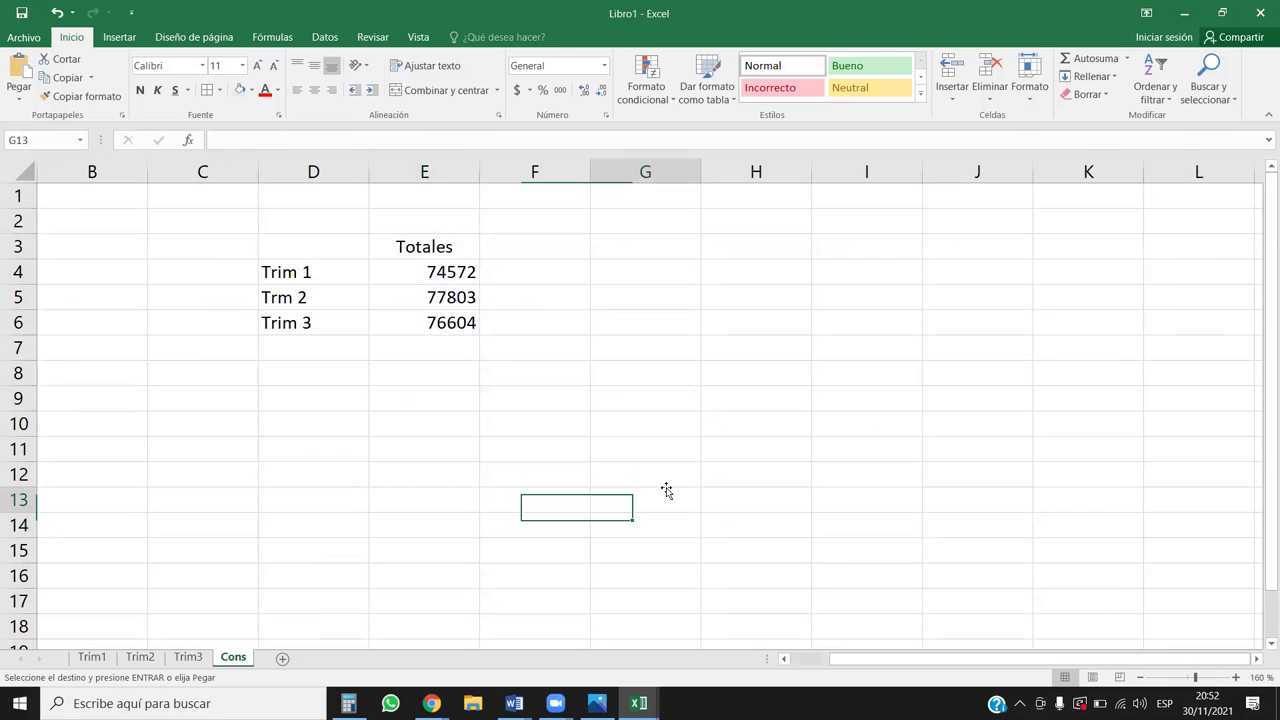
drag(465, 272, 465, 322)
click(604, 360)
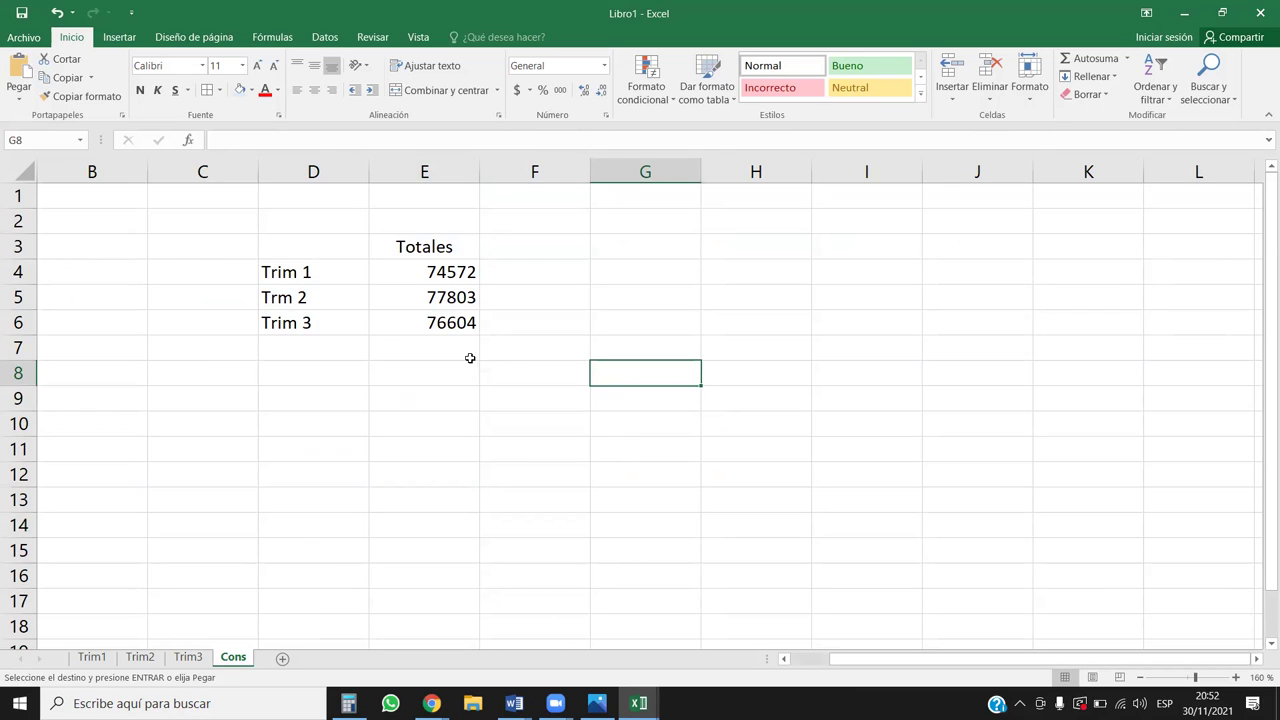
click(460, 328)
click(468, 354)
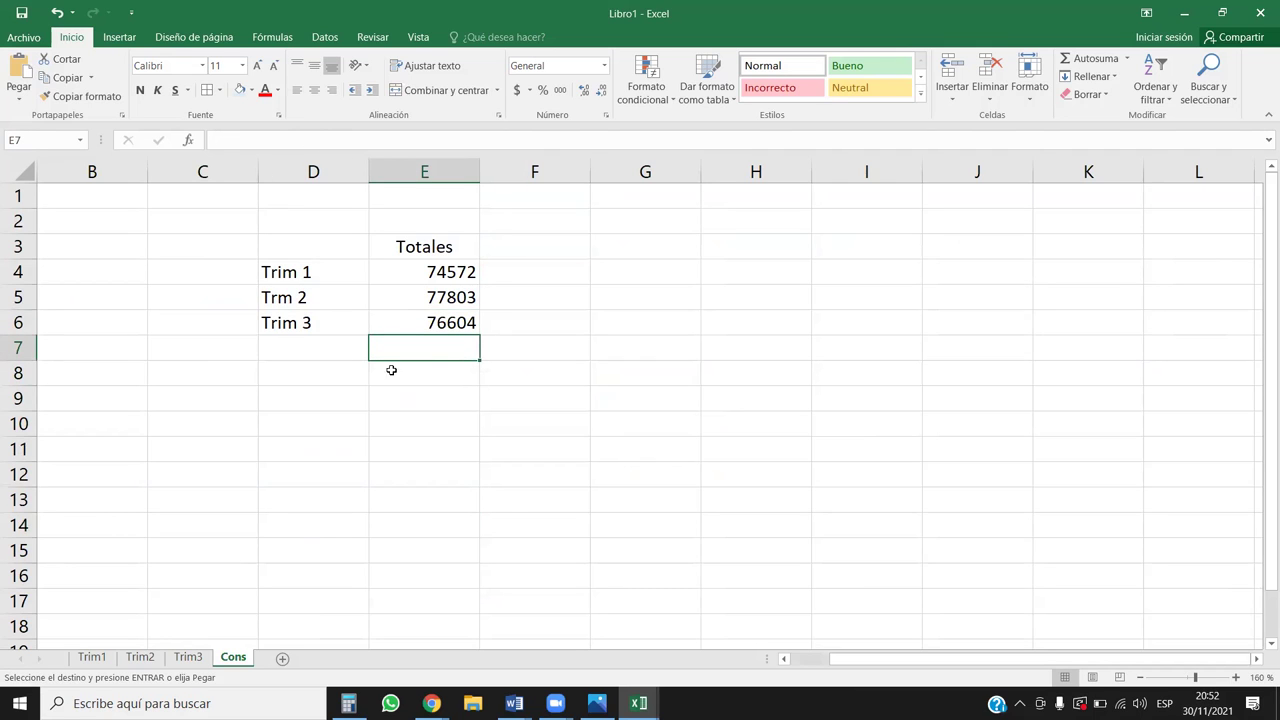
- Enter the label TOTAL AÑO in cell D8 of the Cons sheet
click(392, 370)
click(309, 376)
text(E)
key(BackSpace)
text(TOTAL POR)
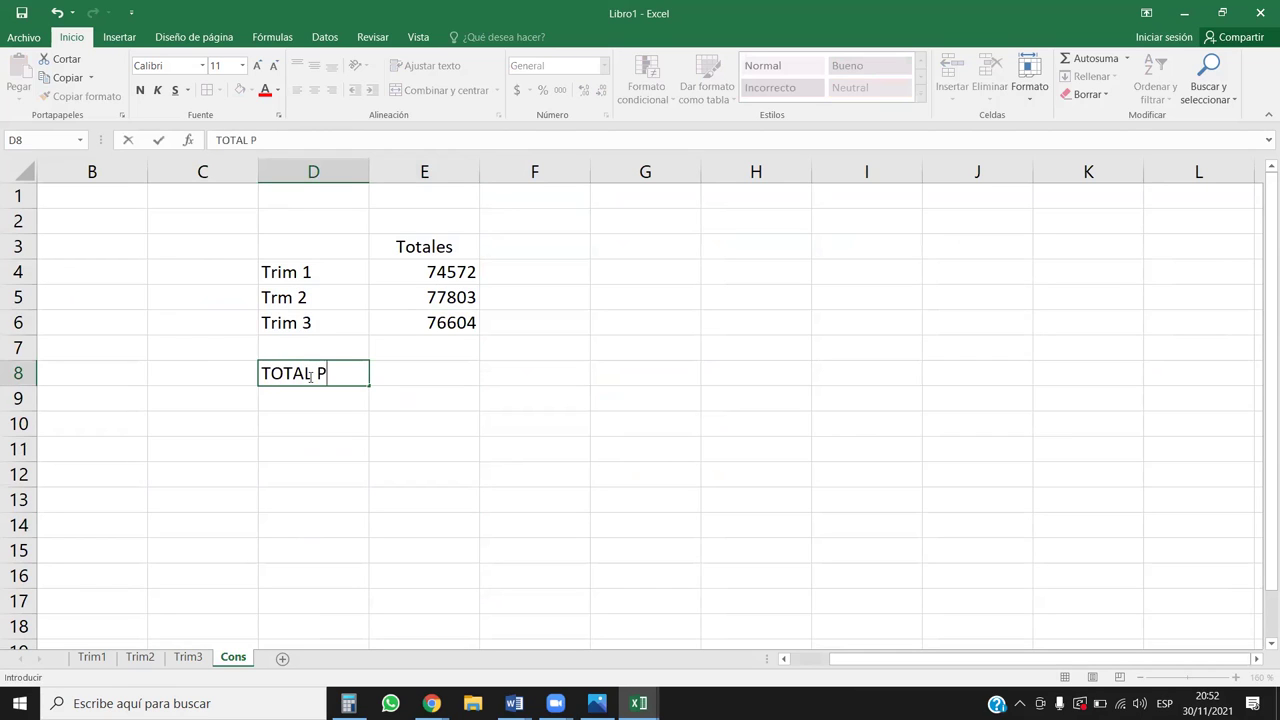
key(BackSpace)
key(BackSpace)
key(BackSpace)
text(a)
key(BackSpace)
text(AÑO)
key(Return)
- Add an automatic sum of E4:E7 in cell E8 beside TOTAL AÑO and check its formula
click(308, 375)
key(Right)
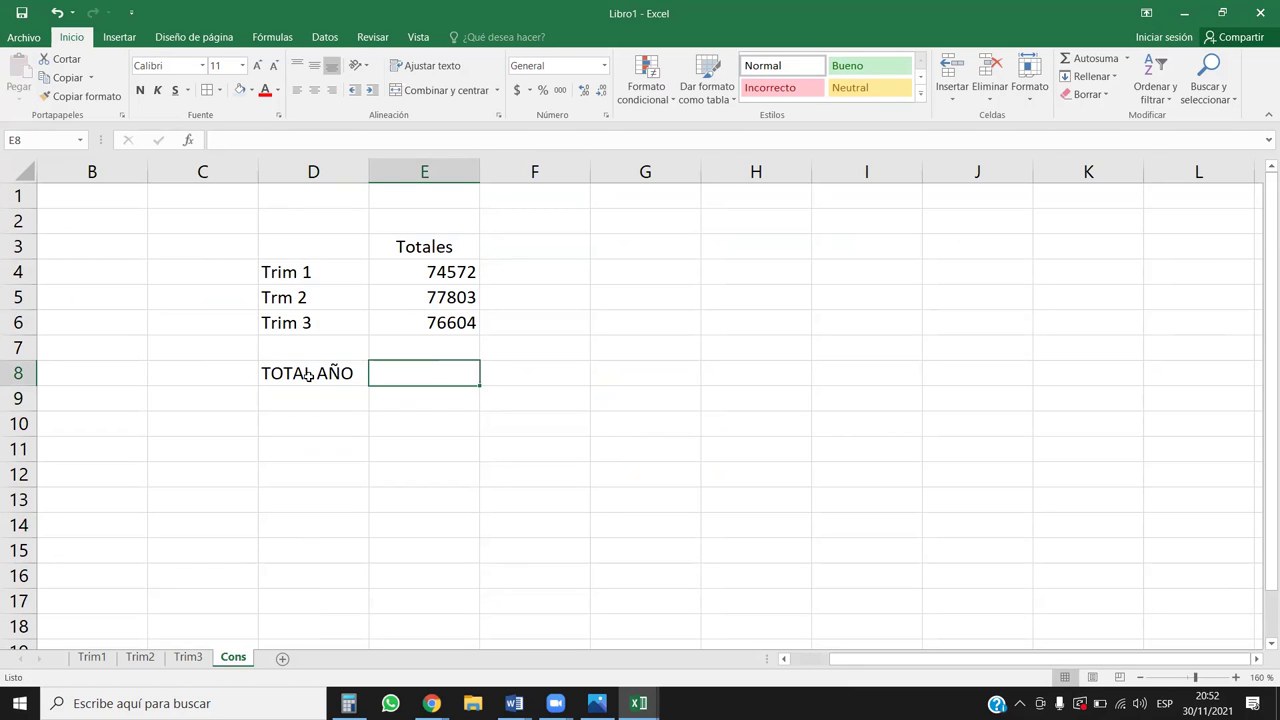
click(1093, 58)
key(Return)
drag(296, 354, 410, 349)
click(454, 540)
click(454, 372)
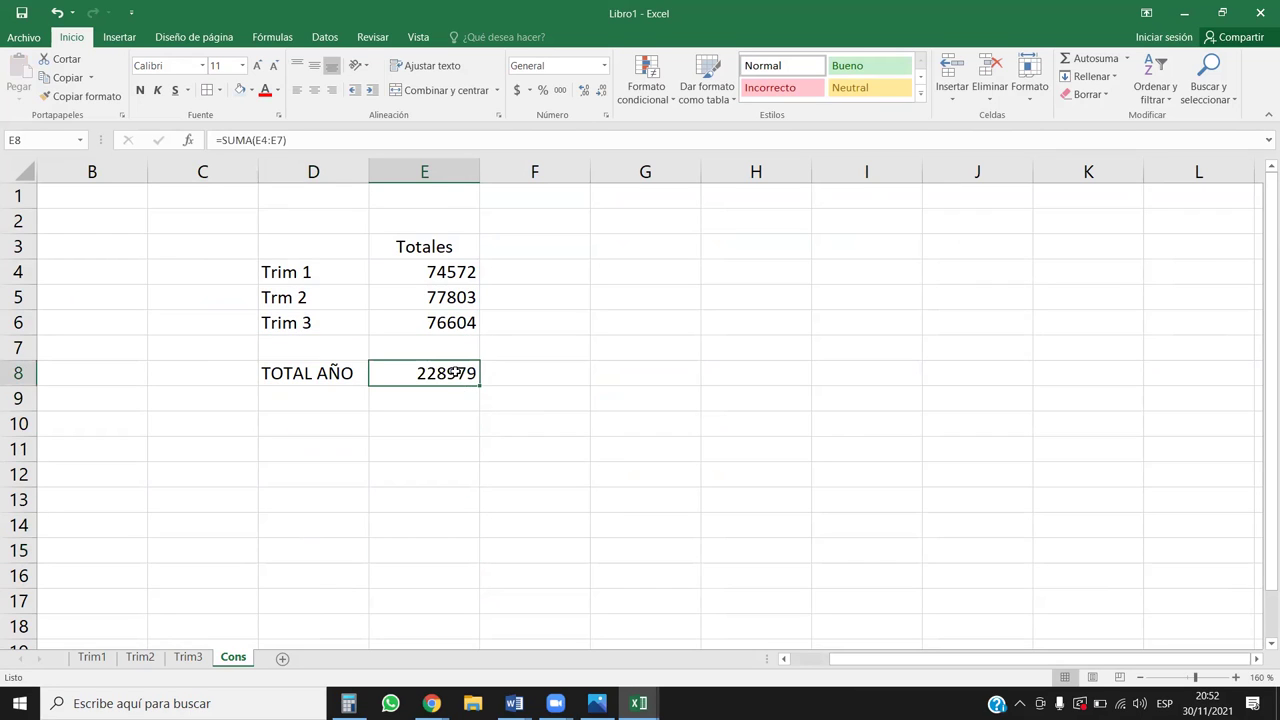